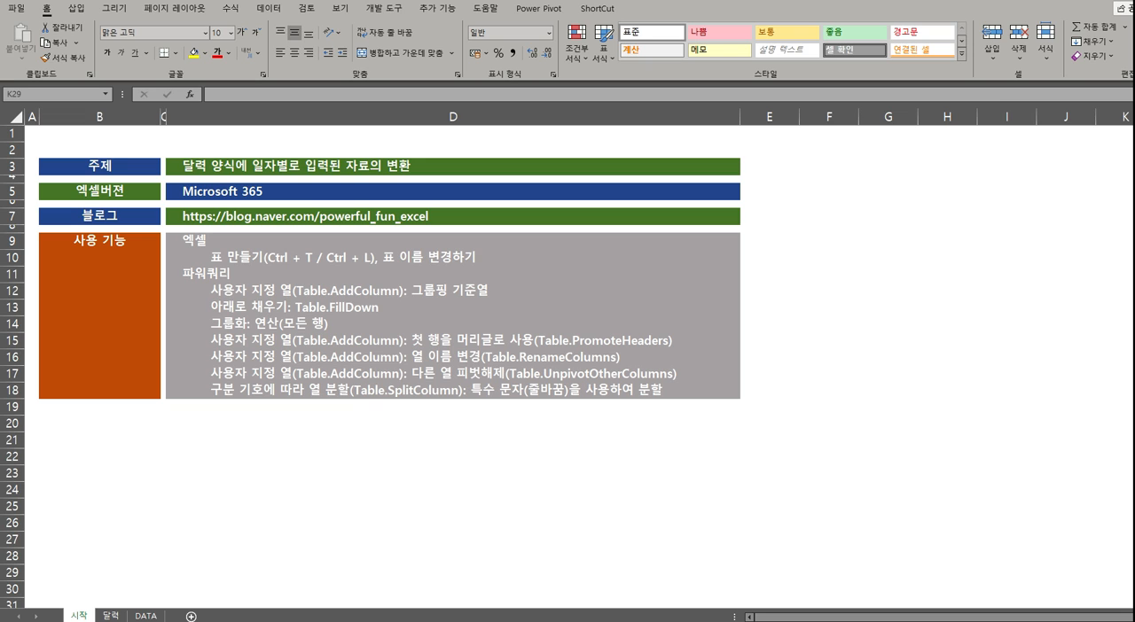
Review the topic, Excel version and blog entries on the 시작 sheet
click(91, 165)
click(210, 168)
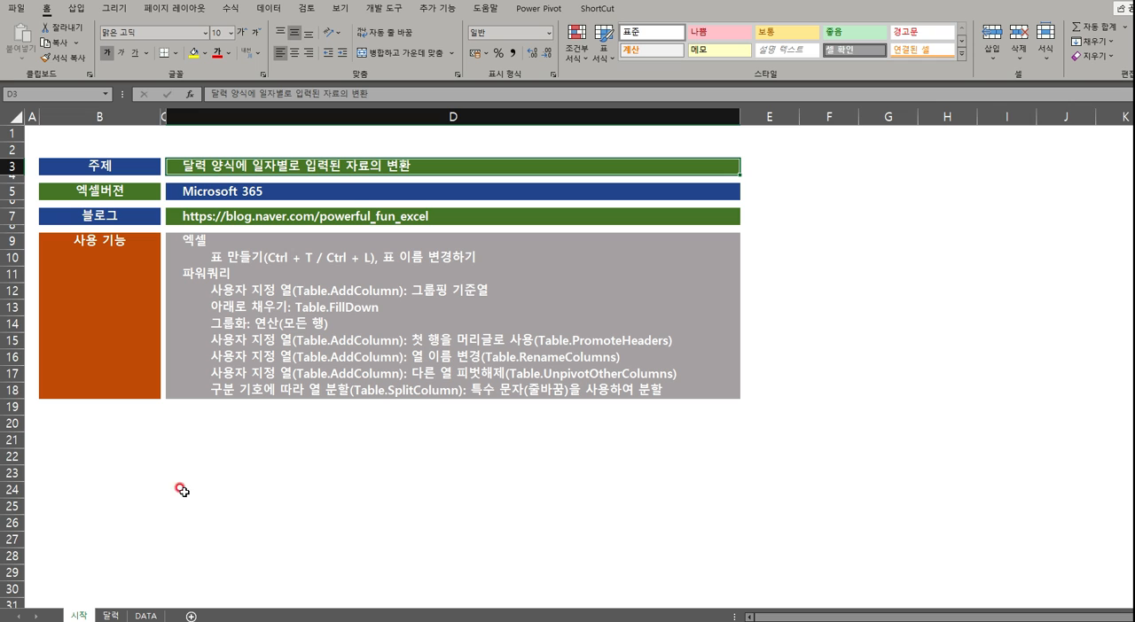
click(248, 191)
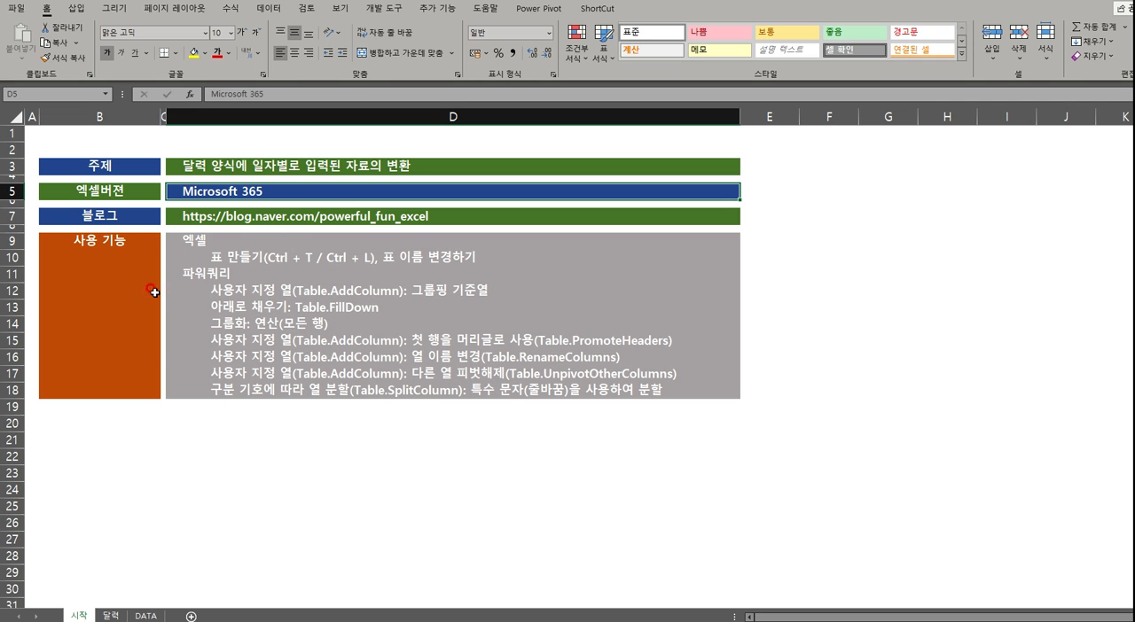
click(143, 210)
drag(144, 209, 438, 215)
click(370, 473)
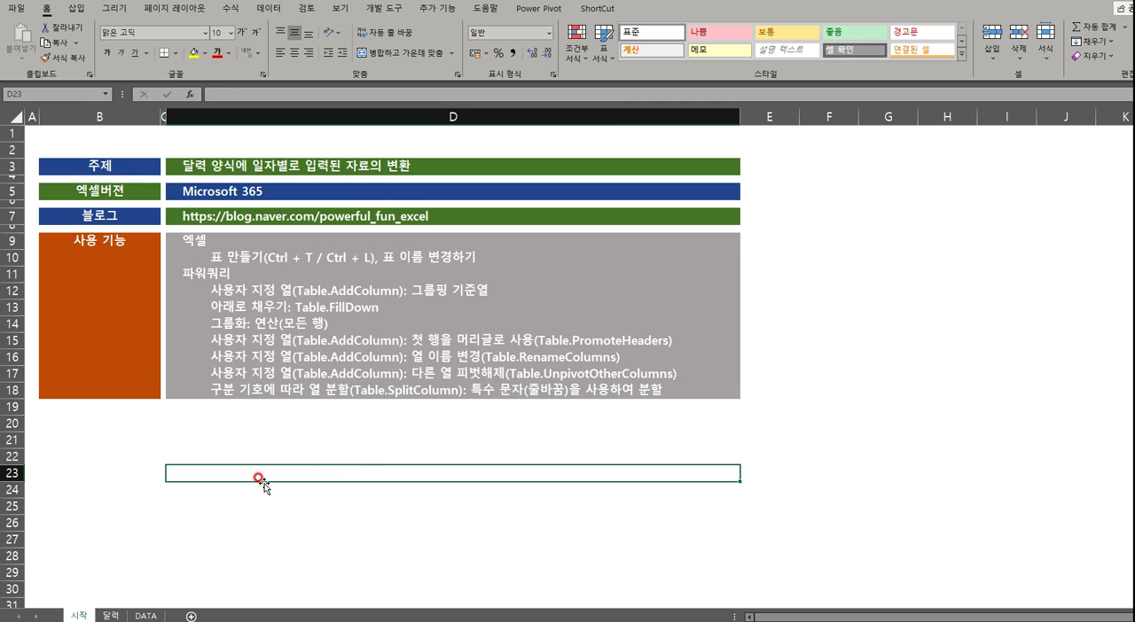
Read through the list of Excel and Power Query functions under 사용 기능 on the 시작 sheet
click(183, 239)
click(214, 258)
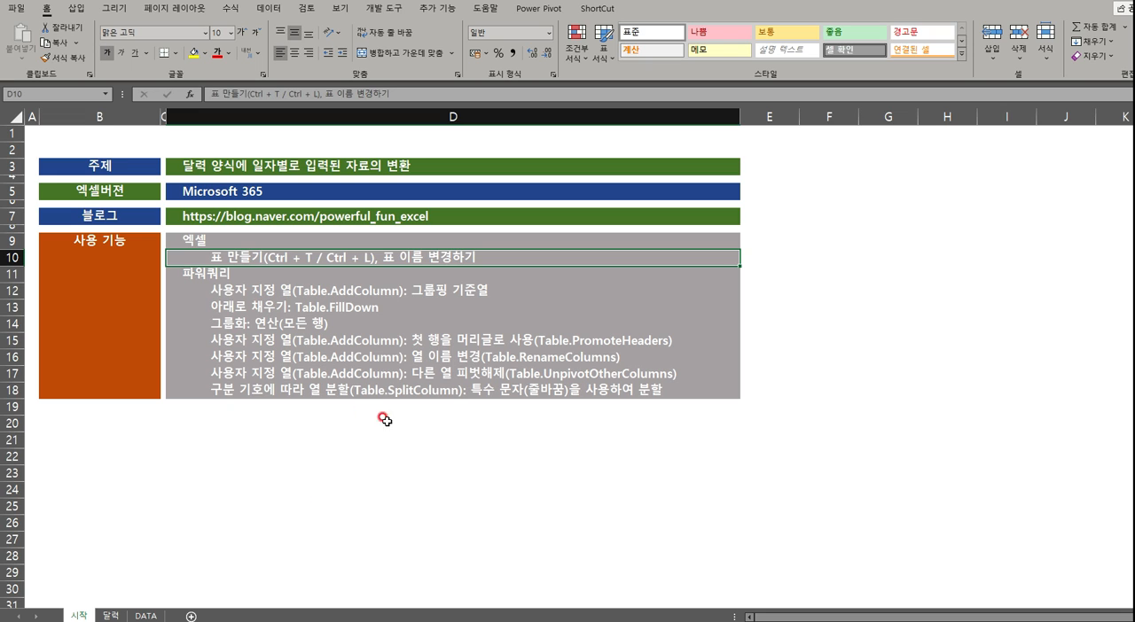
click(248, 321)
click(291, 307)
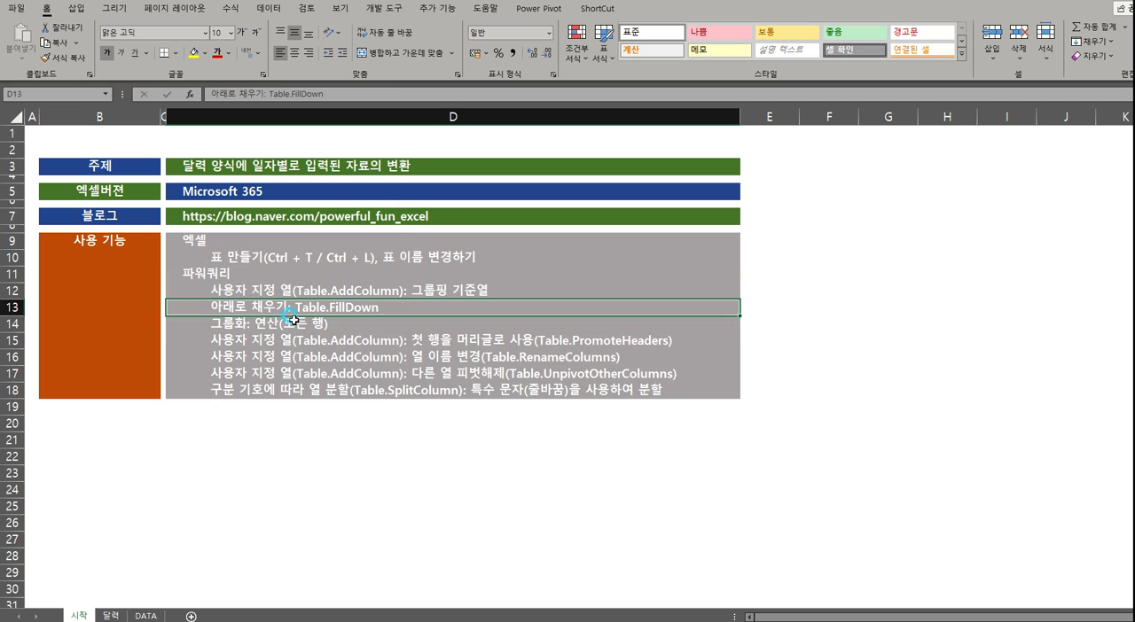
click(430, 343)
click(467, 359)
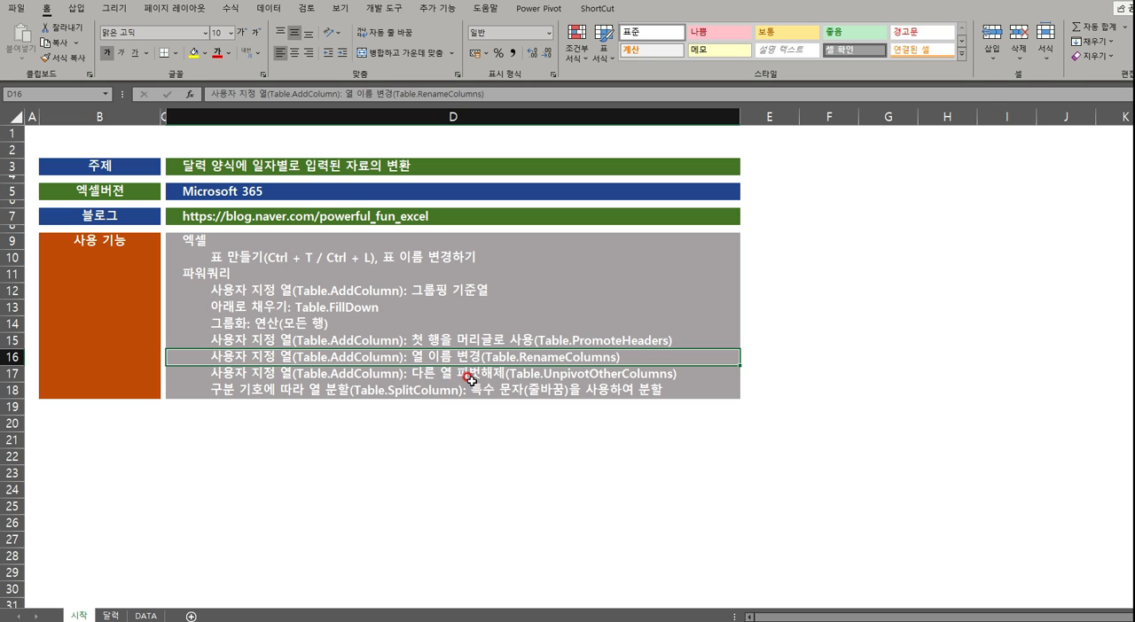
click(466, 377)
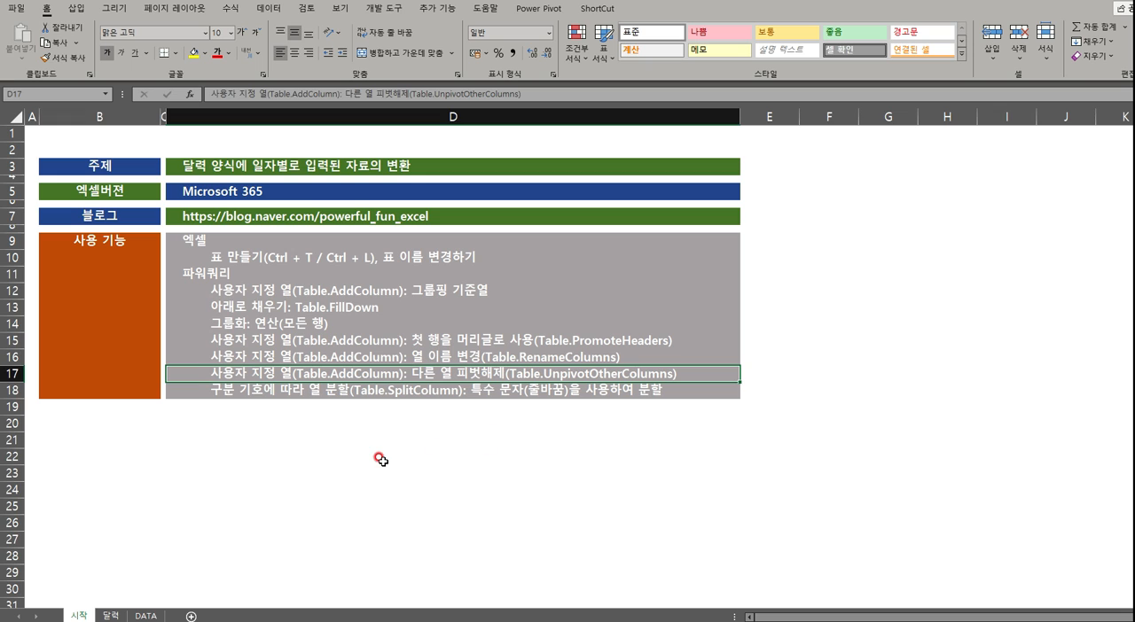
click(228, 450)
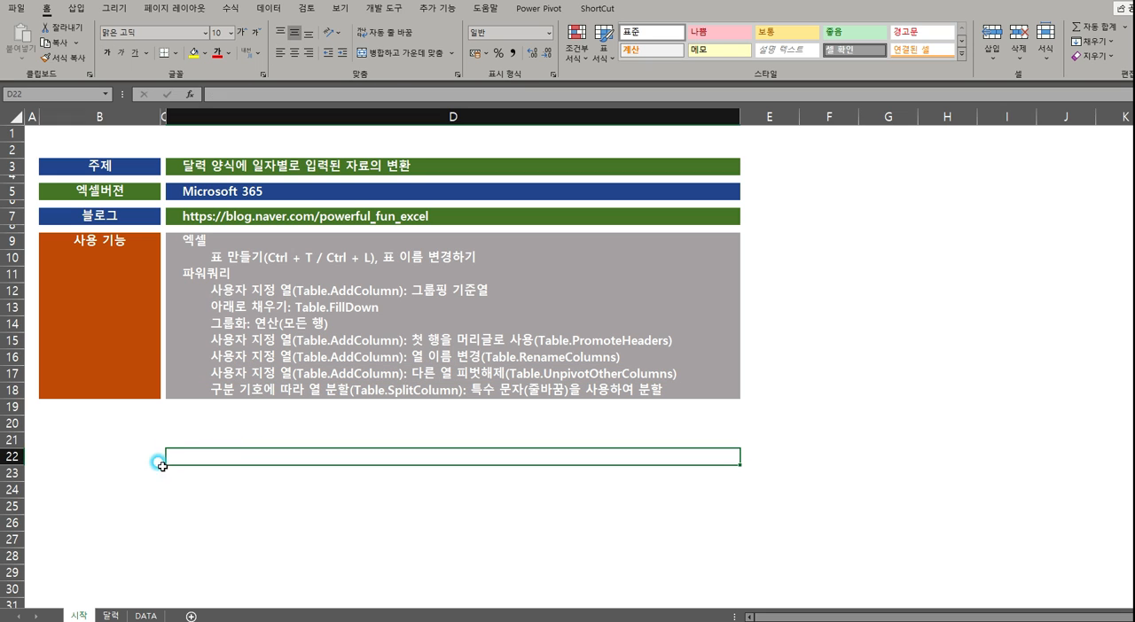
click(142, 501)
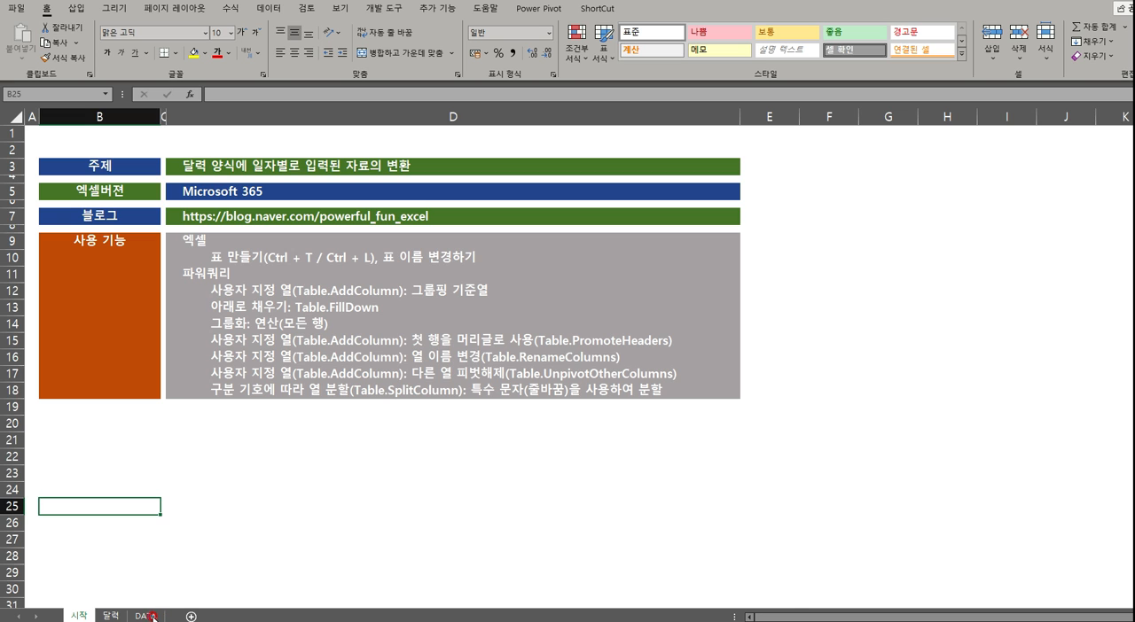
Examine the 날짜, 성명, 직급 and 연차구분 columns of the finished table on the DATA sheet
click(150, 616)
click(390, 323)
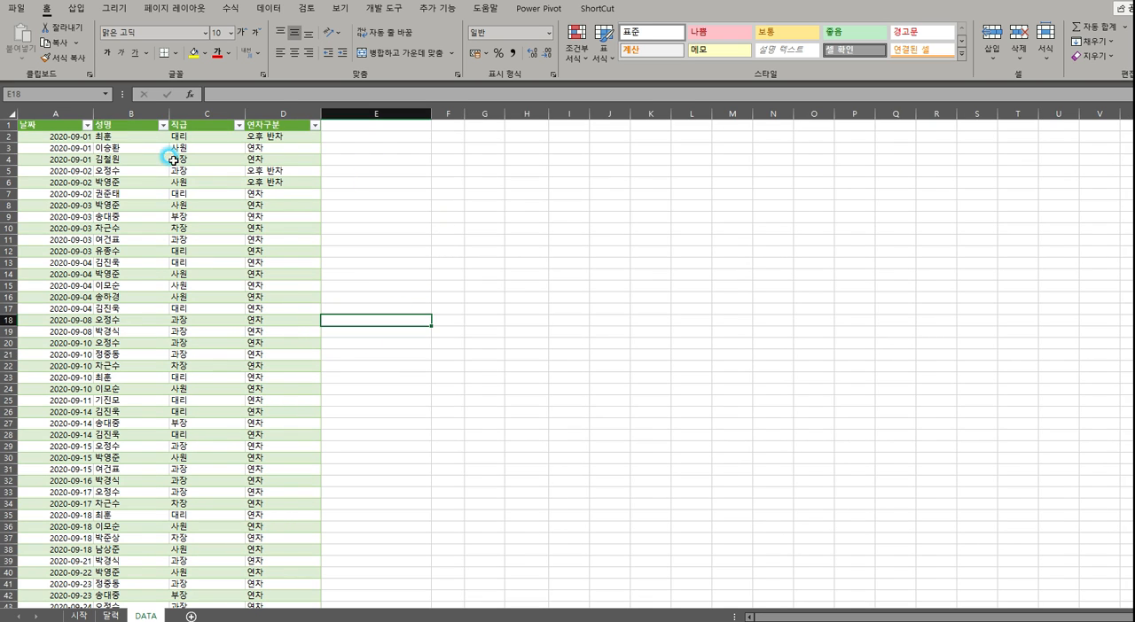
click(68, 111)
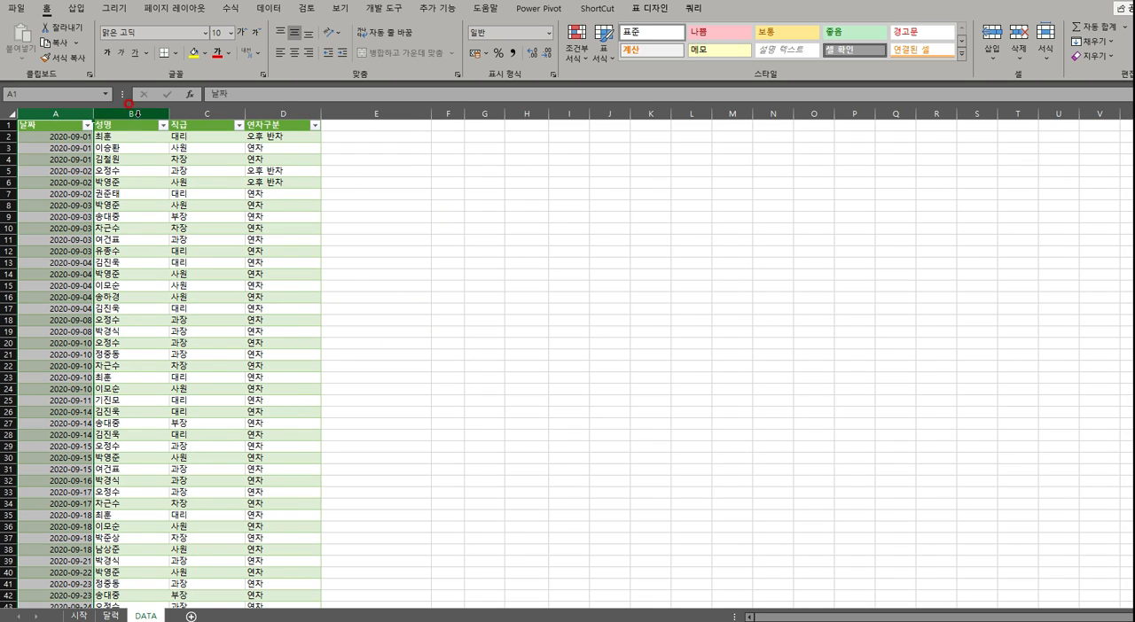
click(138, 112)
click(207, 112)
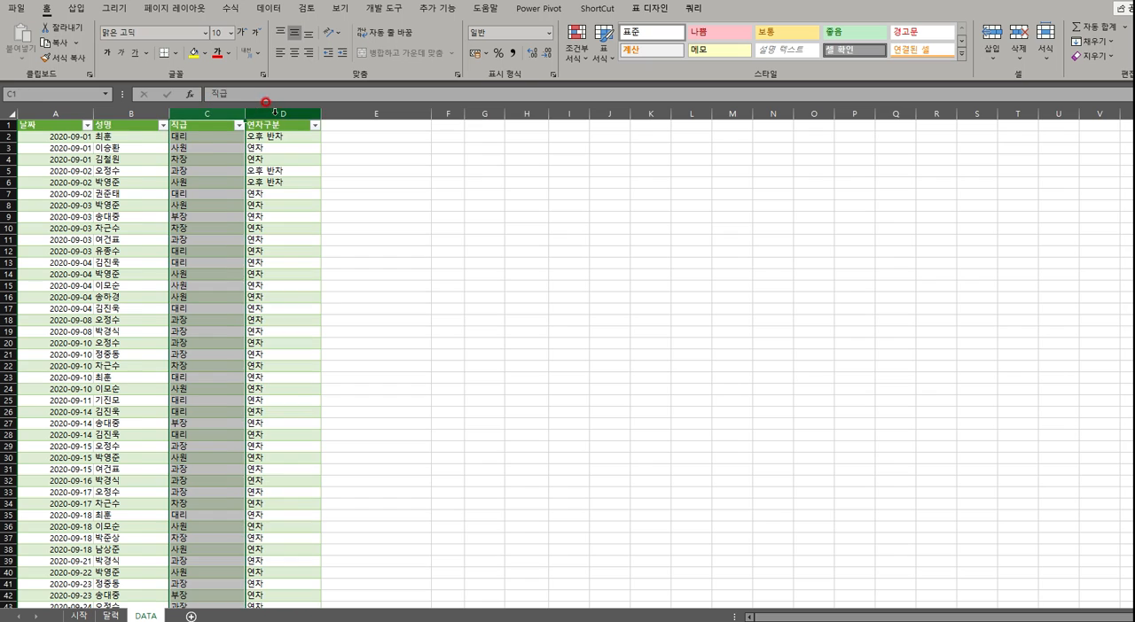
click(274, 113)
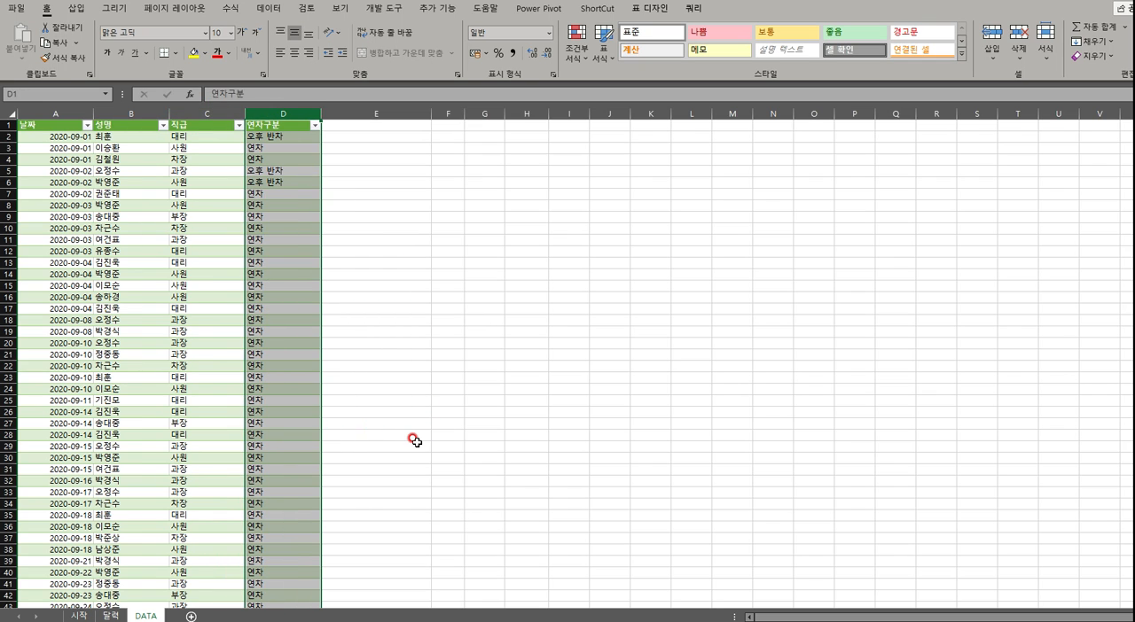
click(384, 422)
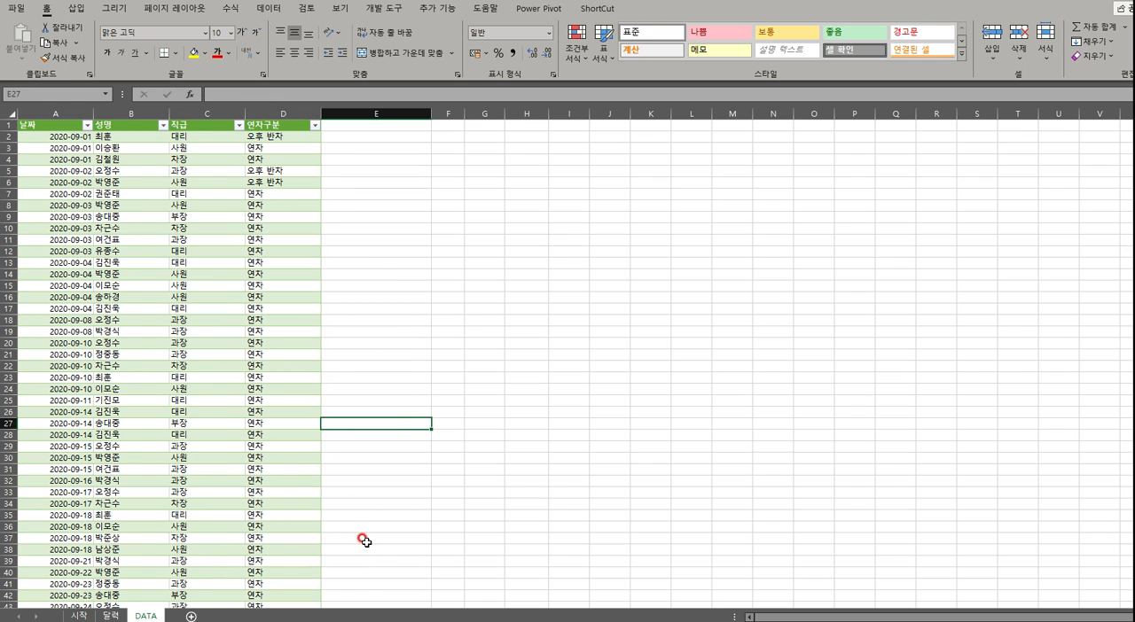
Compare the 달력 sheet with the DATA sheet, review the function list on 시작, and return to the 달력 sheet
click(108, 617)
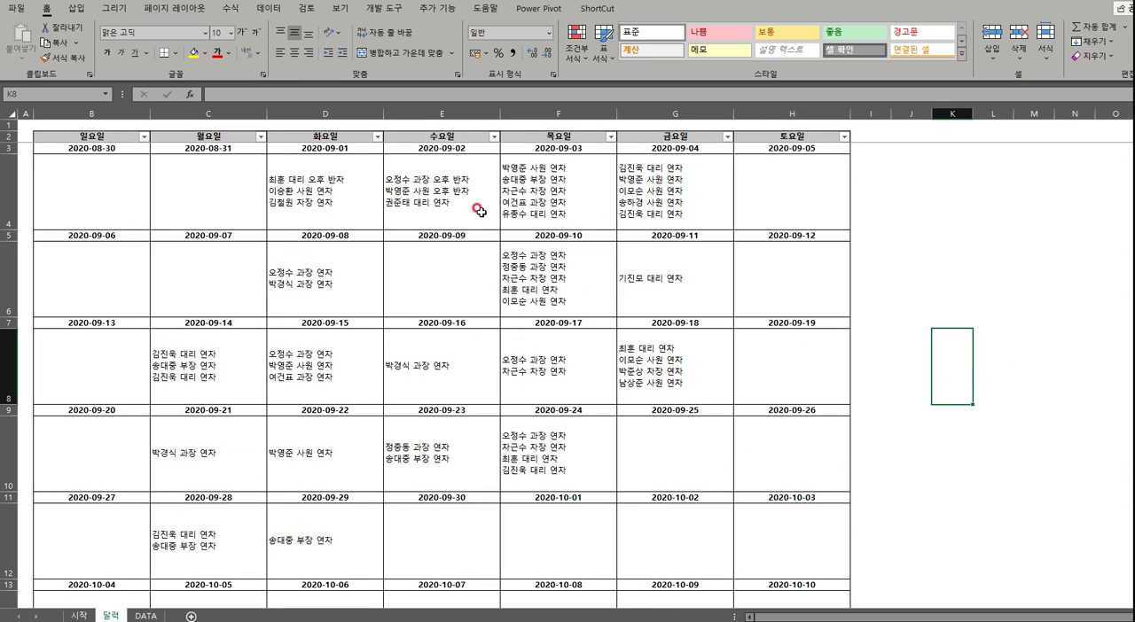
click(145, 617)
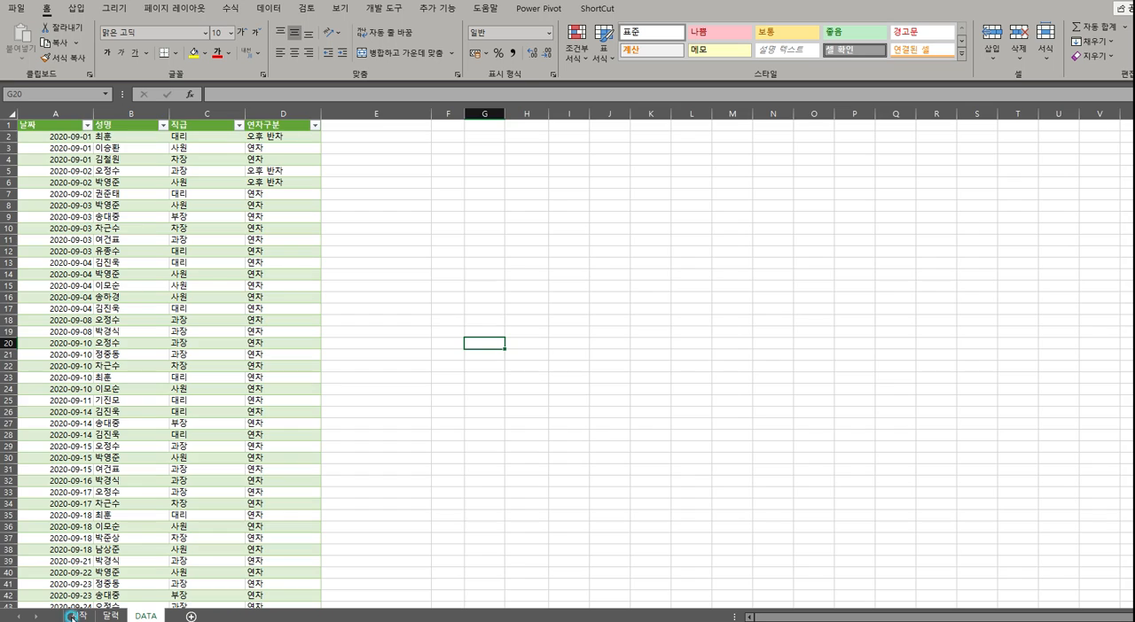
click(71, 616)
drag(237, 256, 238, 407)
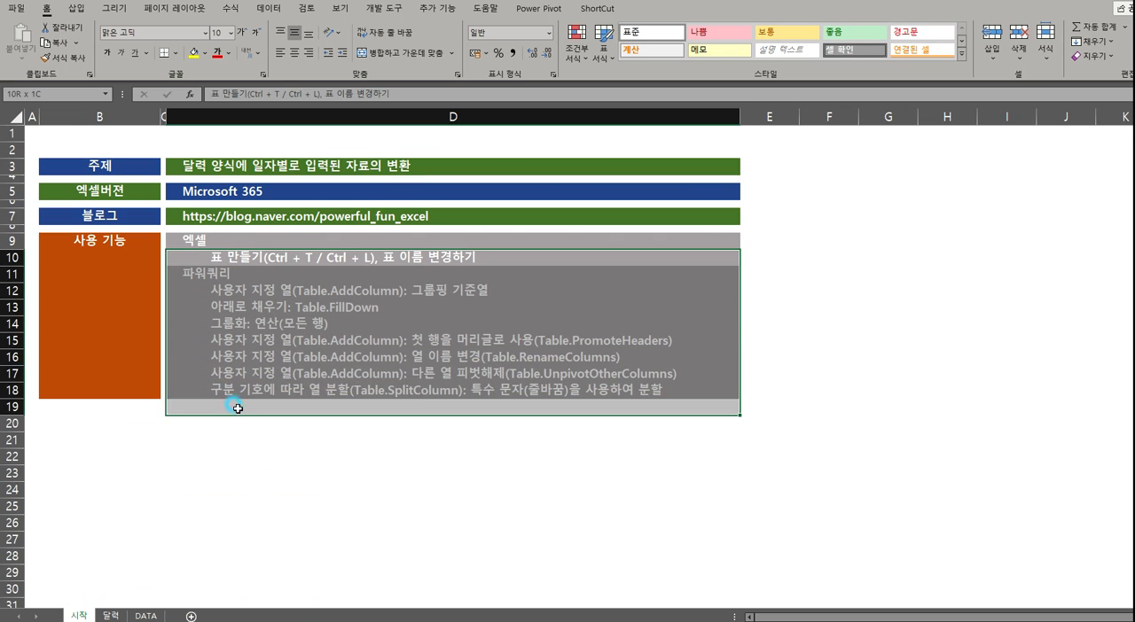
click(197, 506)
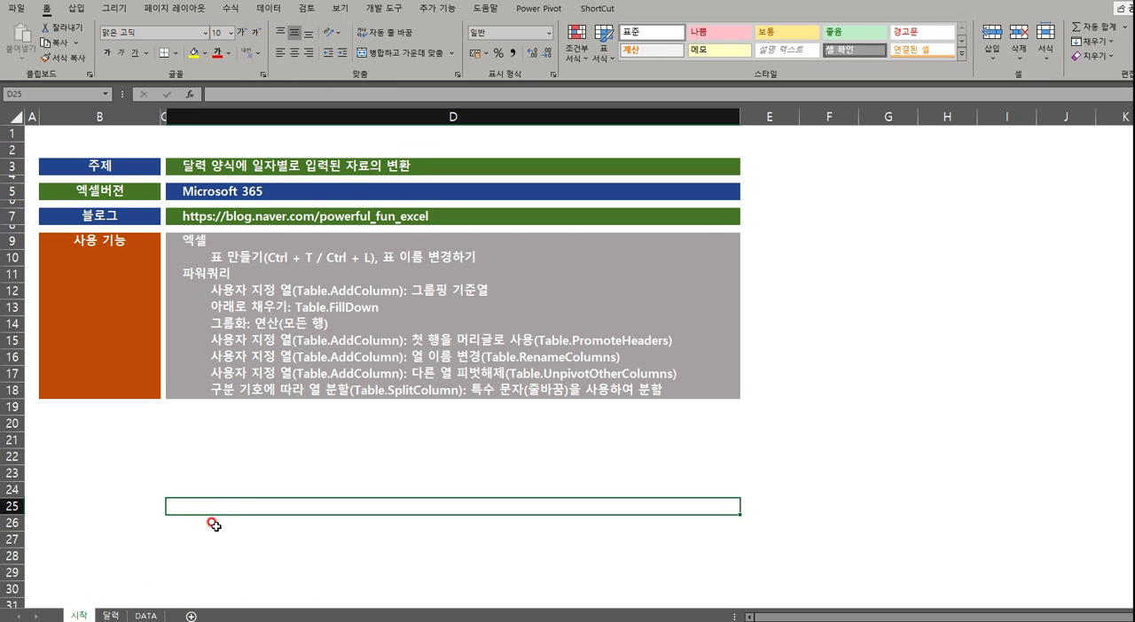
click(111, 616)
Switch to the practice workbook 자료 변환 - 연습파일 and inspect the calendar's leave entries for 2020-09-03
mouse_move(249, 620)
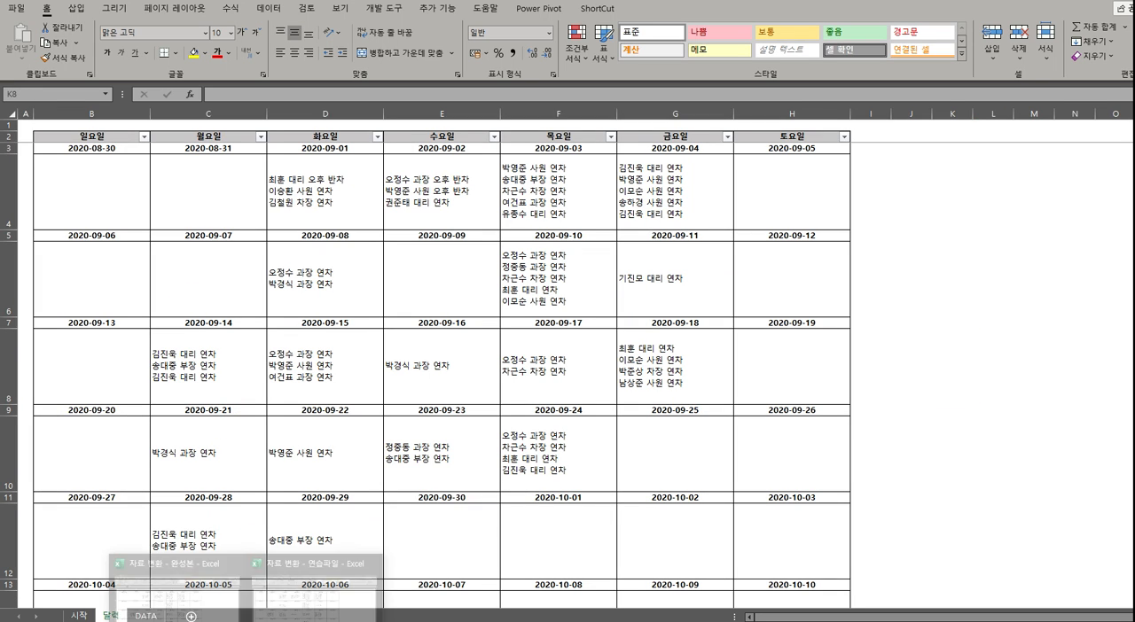
click(303, 610)
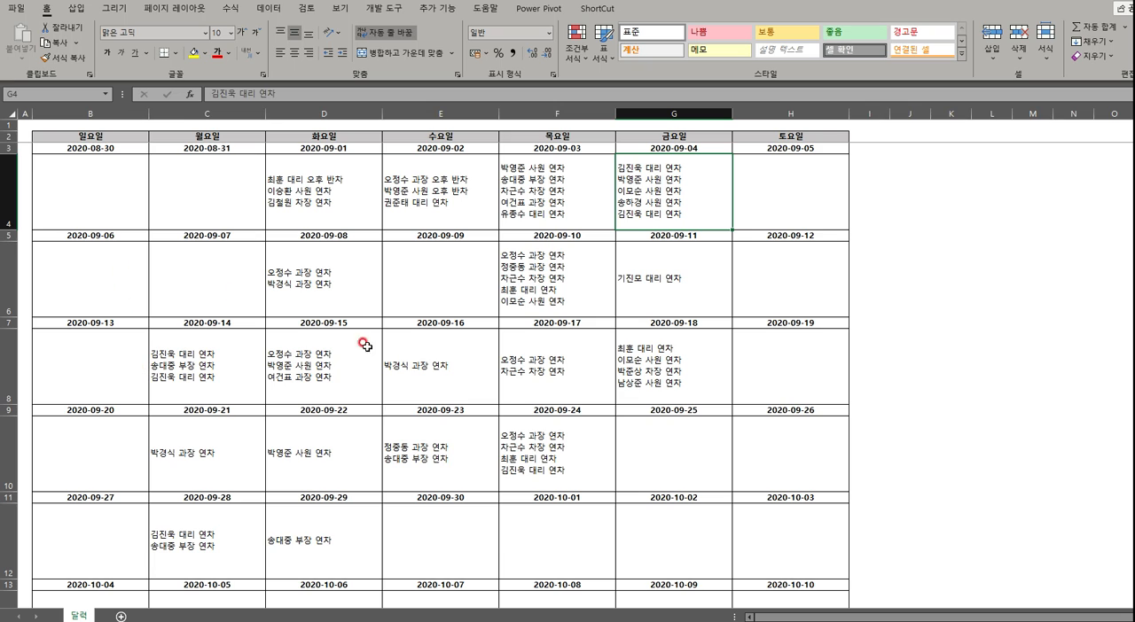
click(910, 323)
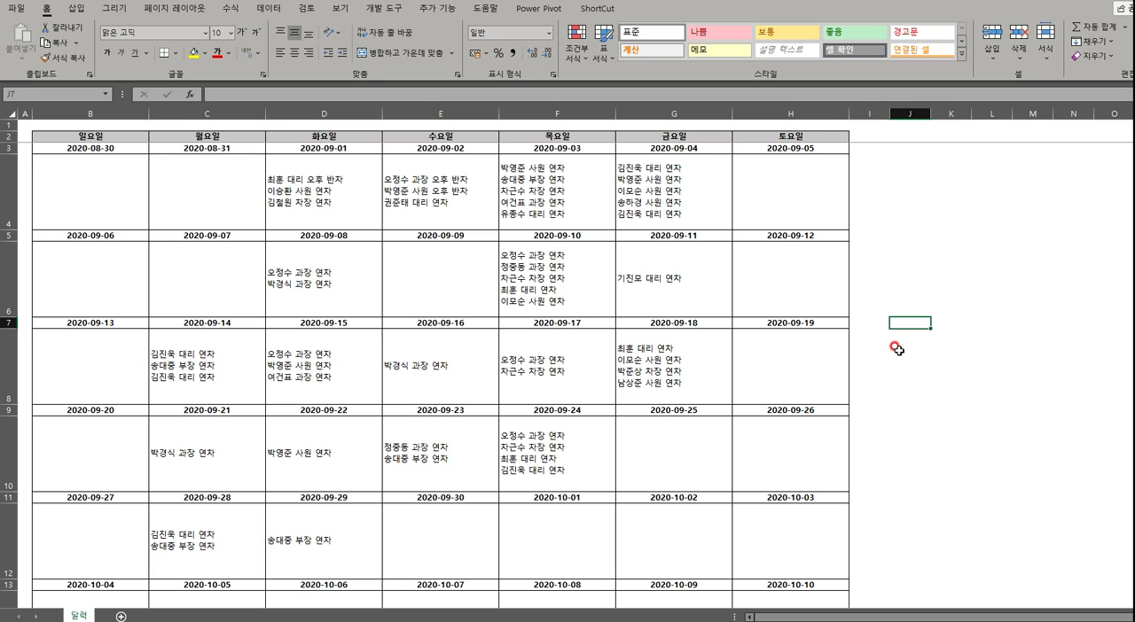
click(565, 172)
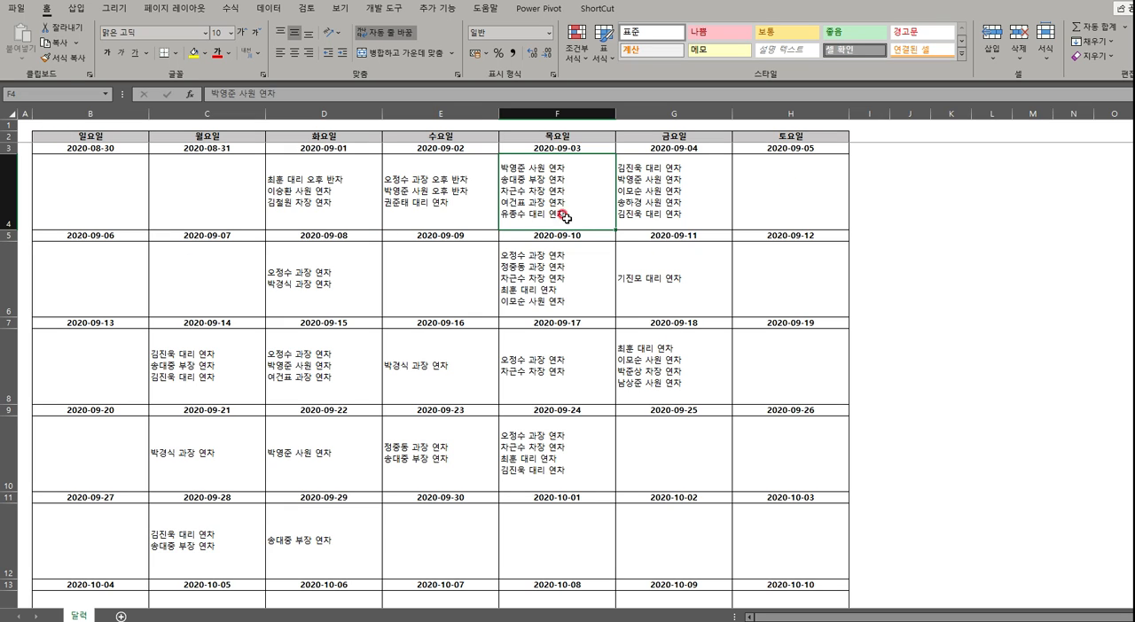
Convert the calendar range $B$2:$H$13 into a table that includes its header row
click(440, 182)
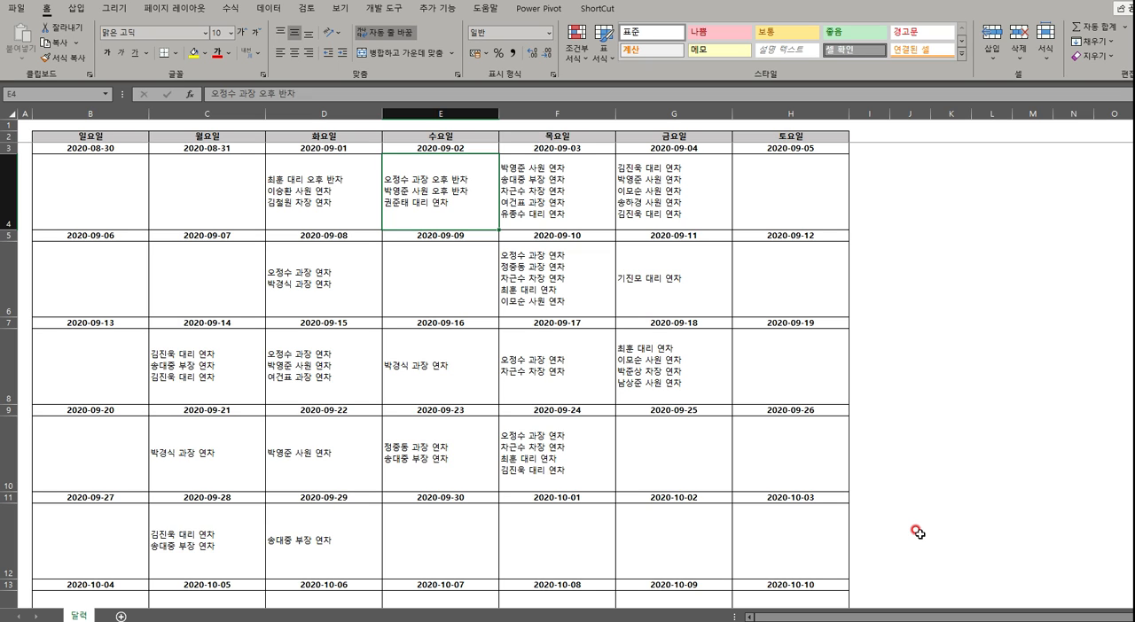
key(ctrl+t)
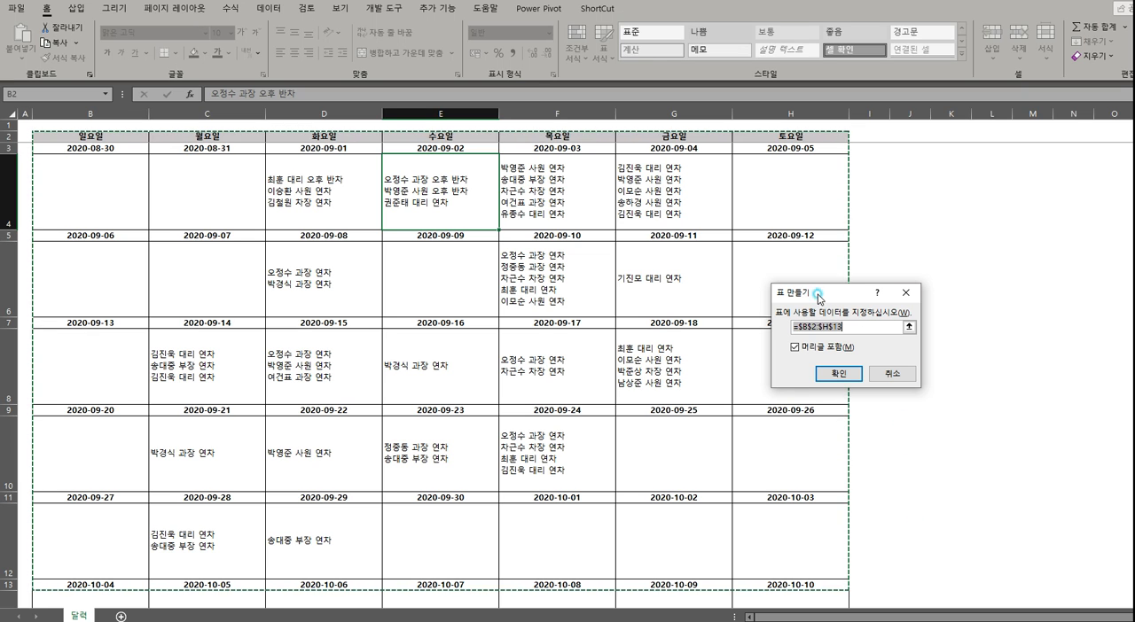
drag(817, 293, 454, 300)
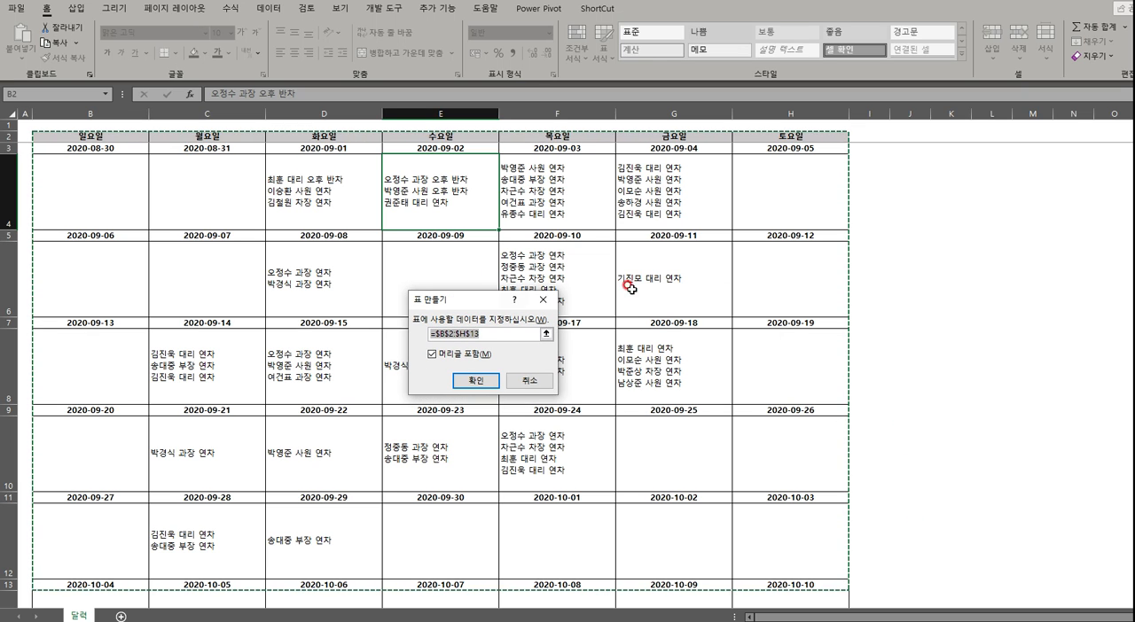
click(477, 381)
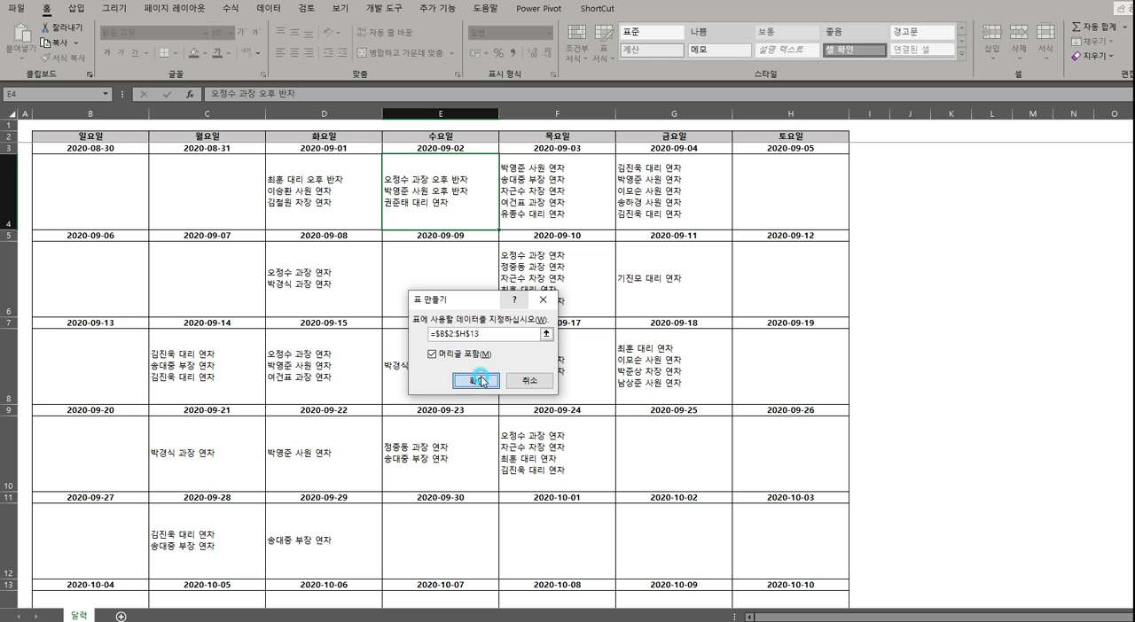
click(484, 383)
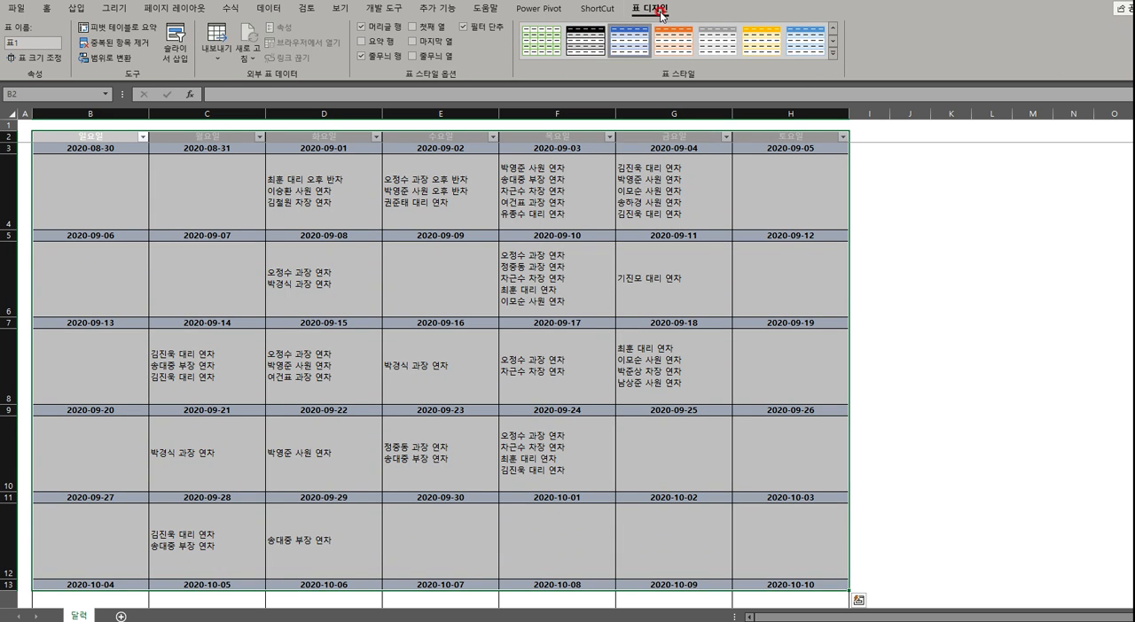
Apply the plain table style without colours to the calendar table and name the table RawData
click(837, 58)
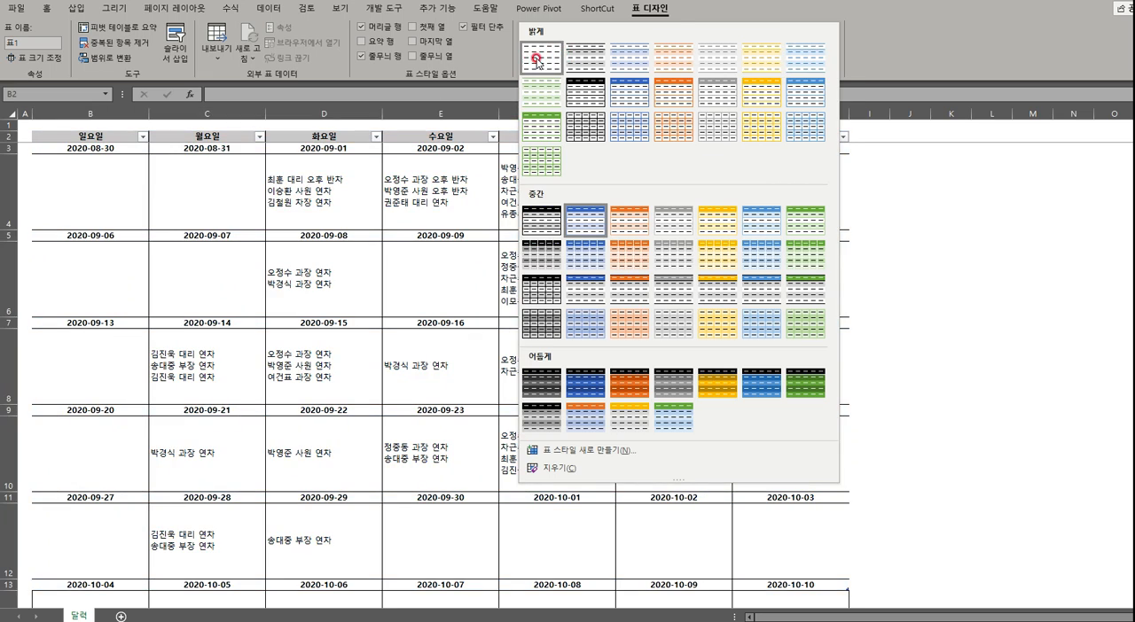
click(541, 57)
click(328, 288)
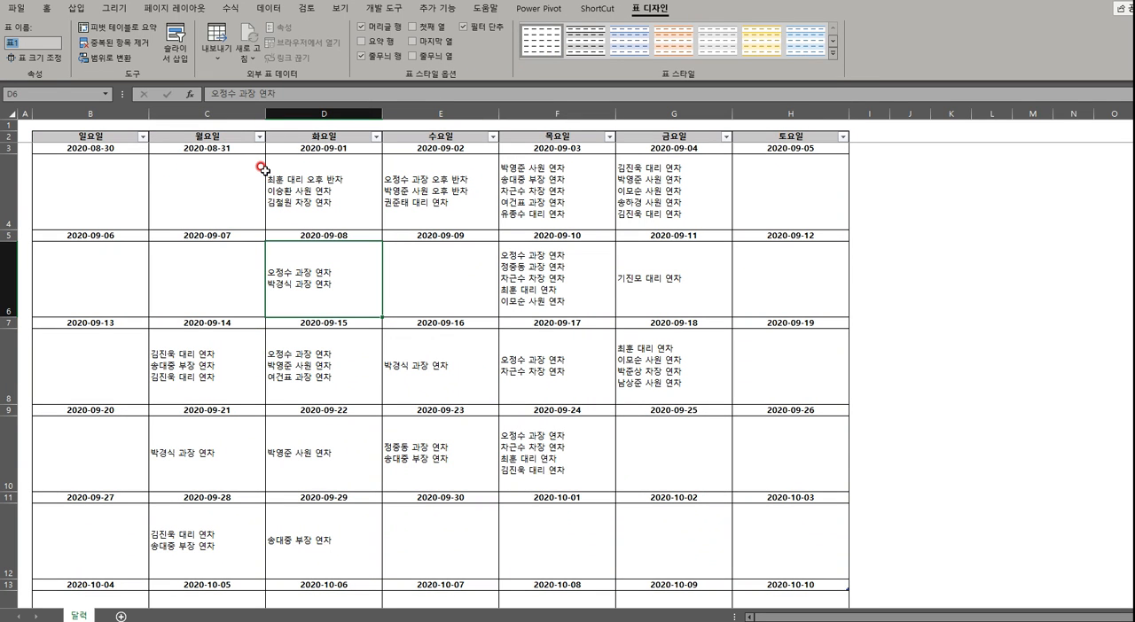
text(RawData)
key(Return)
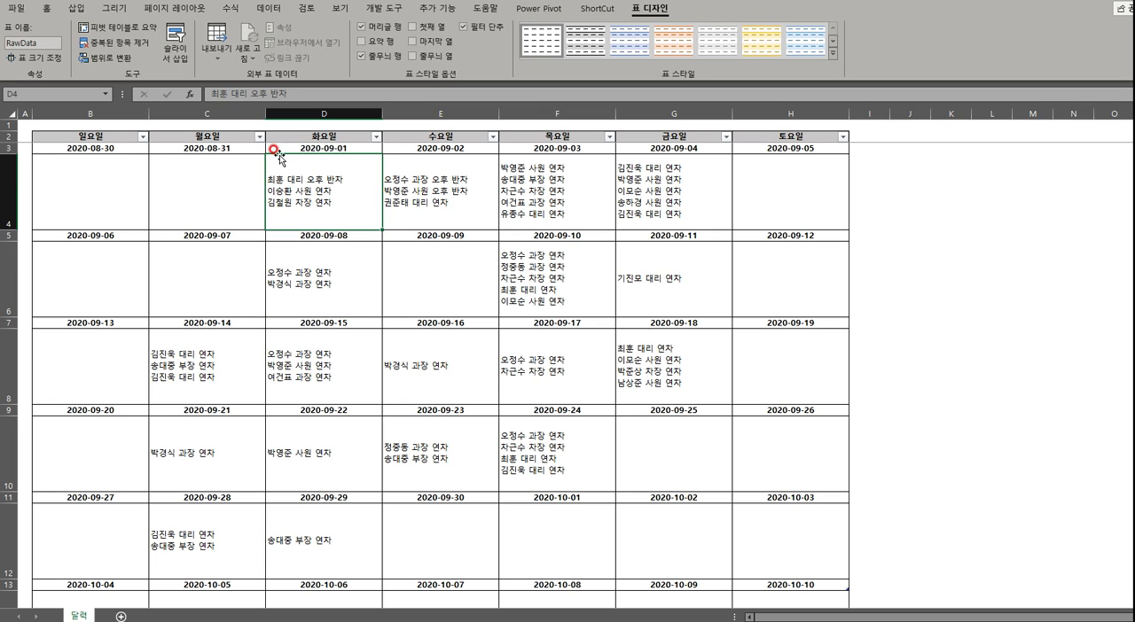
Copy rows 2 to 4 of the 달력 sheet and paste them into a new worksheet starting at A2
click(166, 181)
click(90, 143)
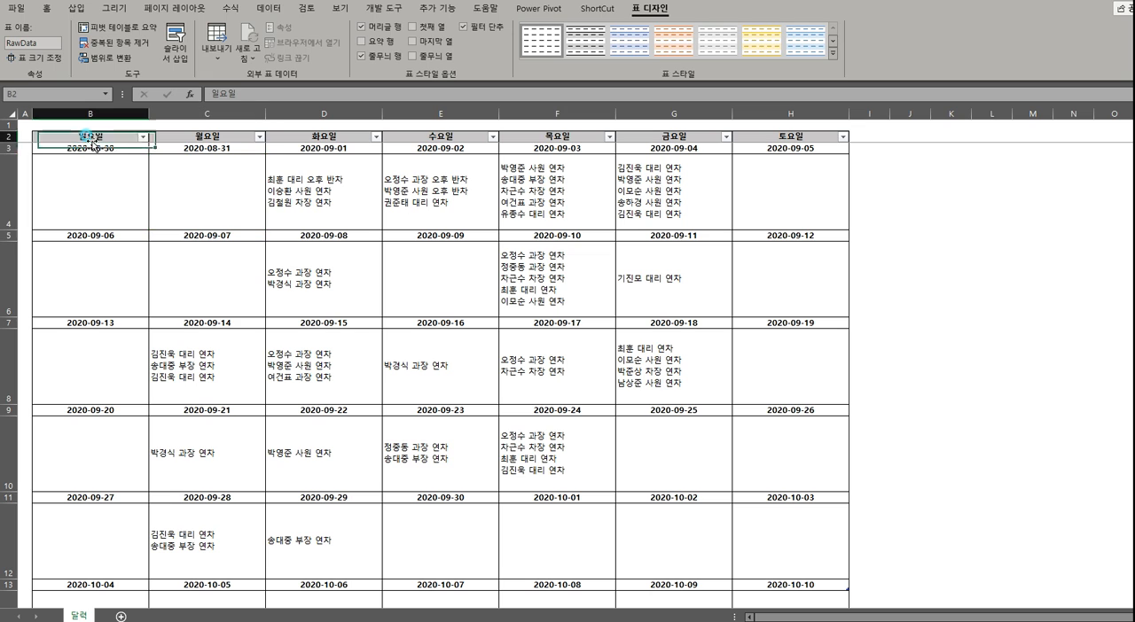
click(9, 137)
shift+click(7, 203)
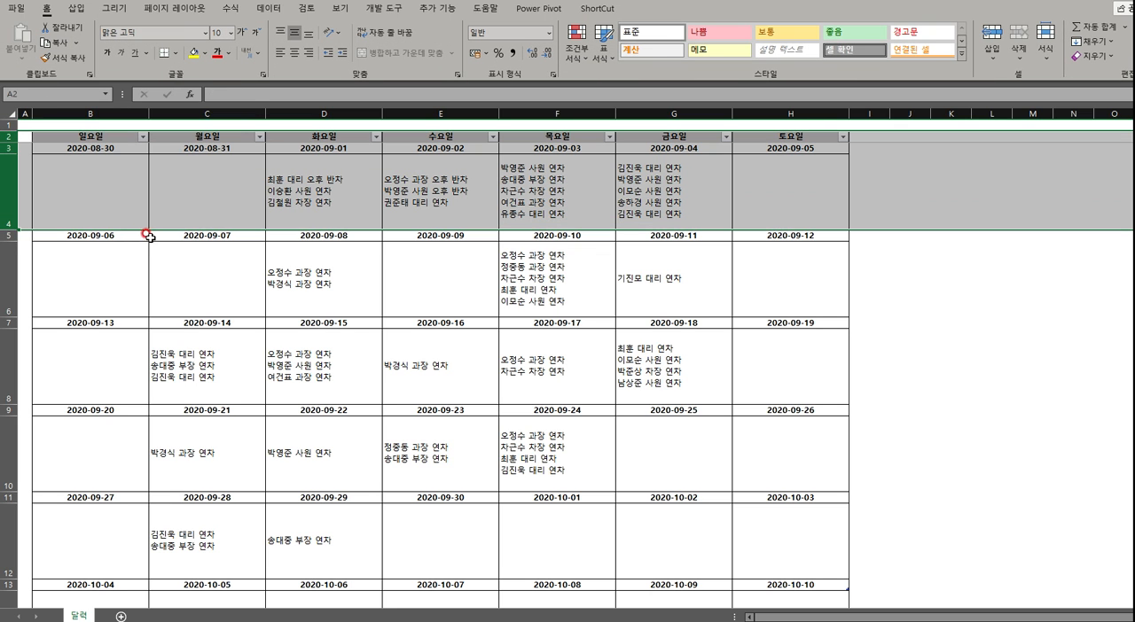
key(ctrl+c)
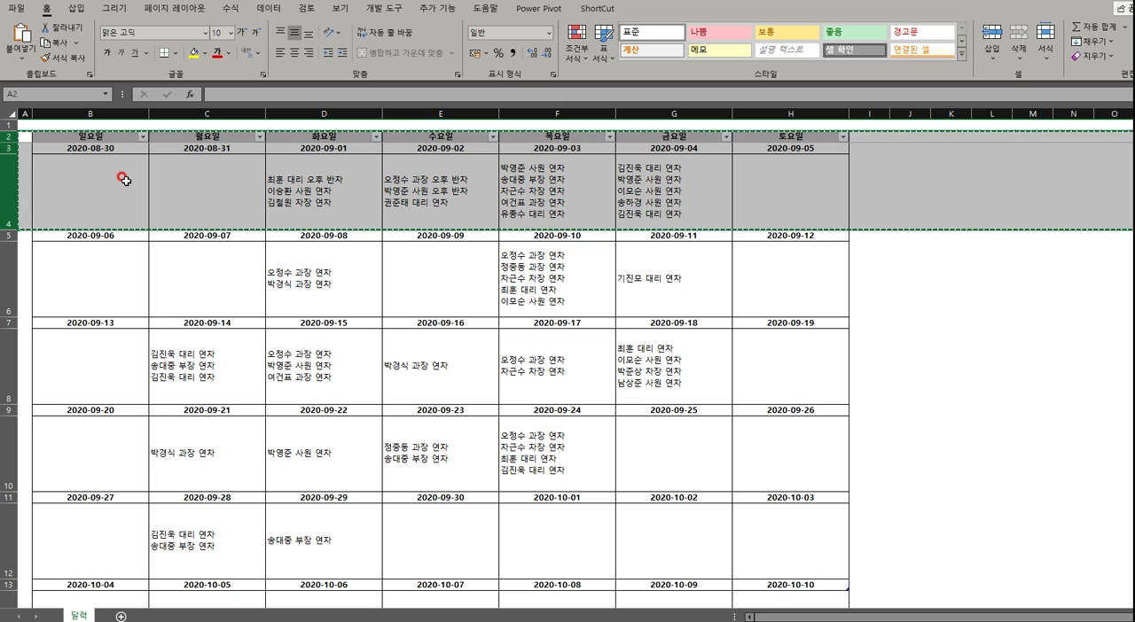
click(114, 614)
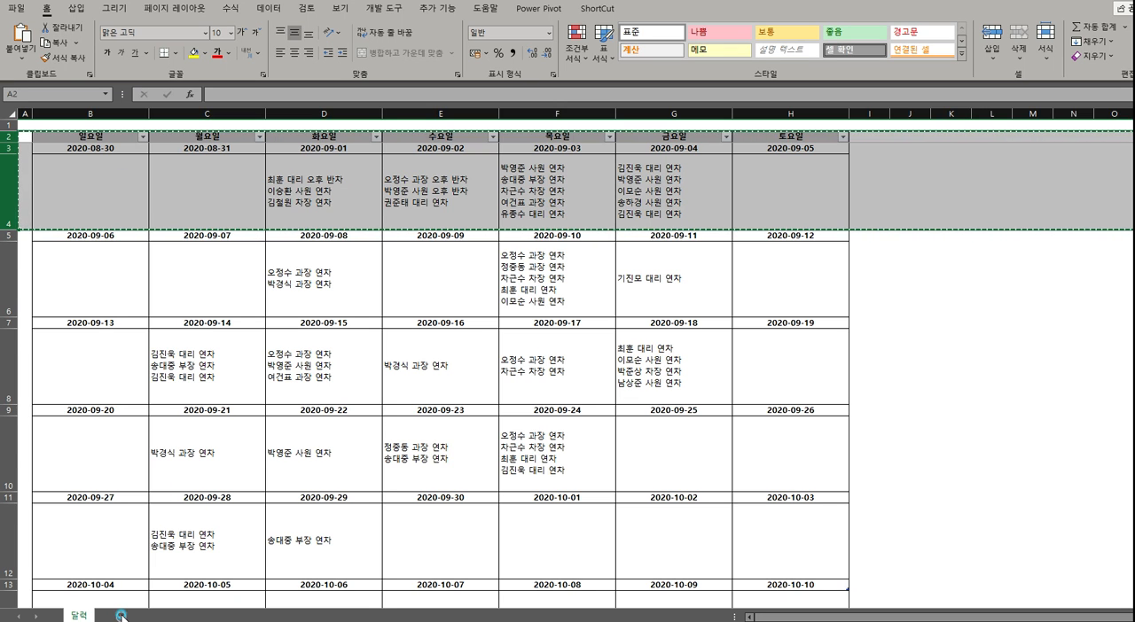
click(38, 139)
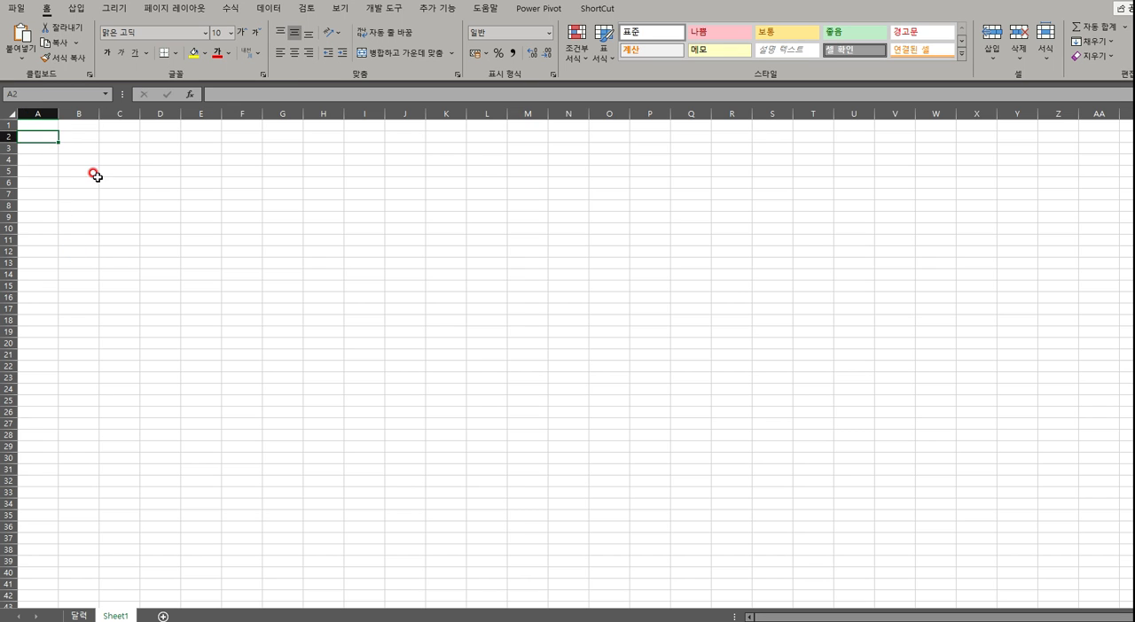
key(ctrl+v)
Auto-fit the widths of columns B to H on Sheet1 to their contents
click(282, 350)
click(78, 118)
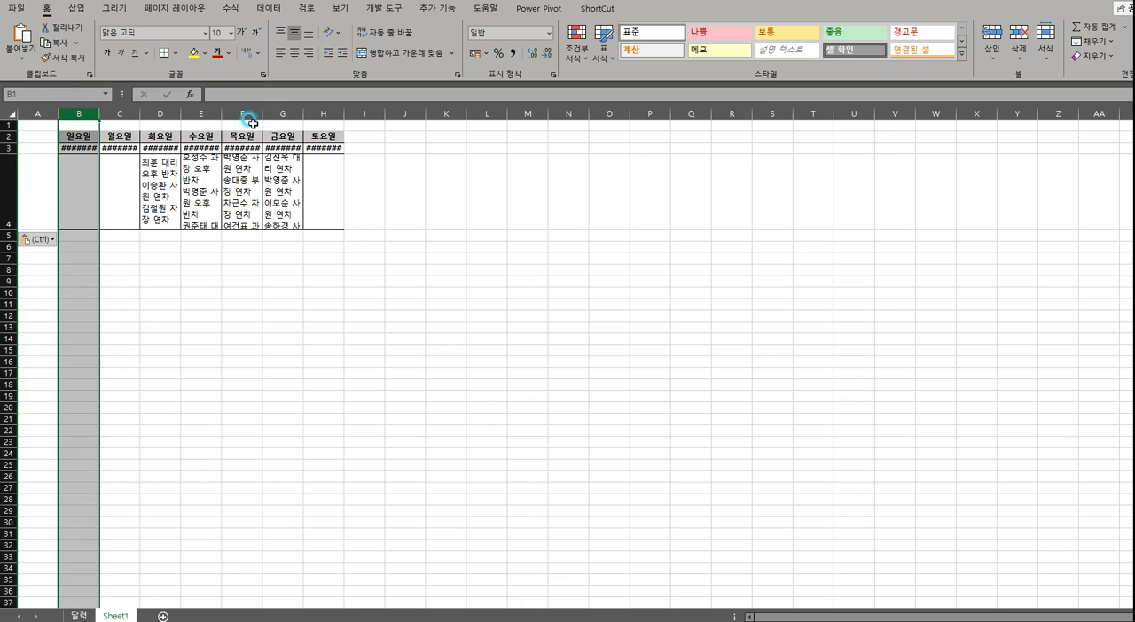
shift+click(337, 113)
double_click(343, 111)
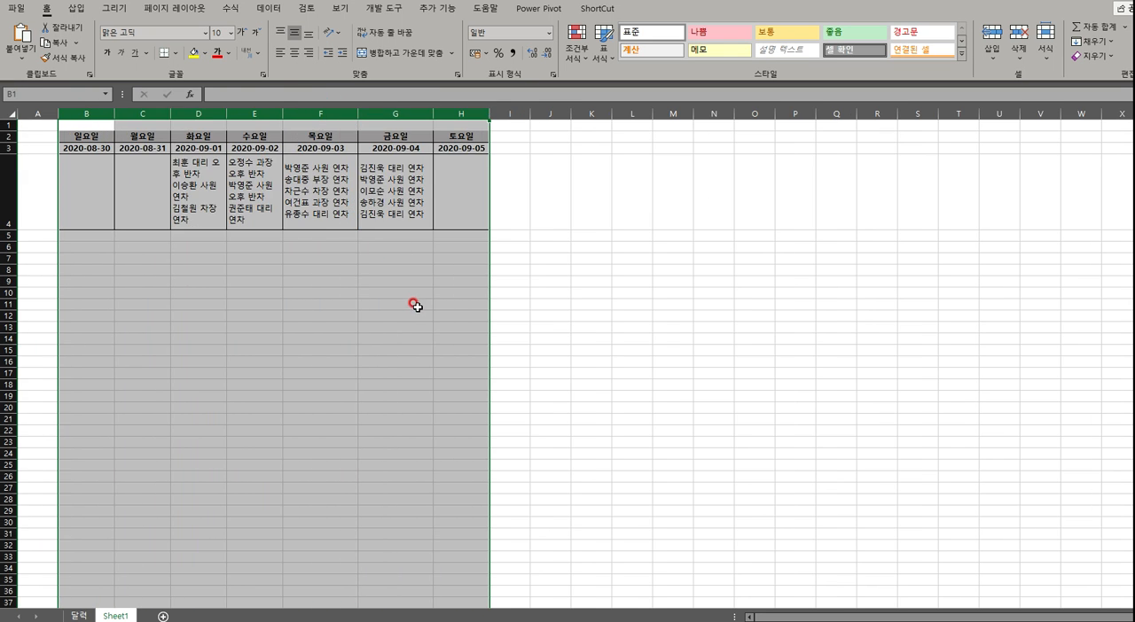
click(399, 266)
Convert the copied range $B$2:$H$4 on Sheet1 into a table that includes its header row
click(291, 180)
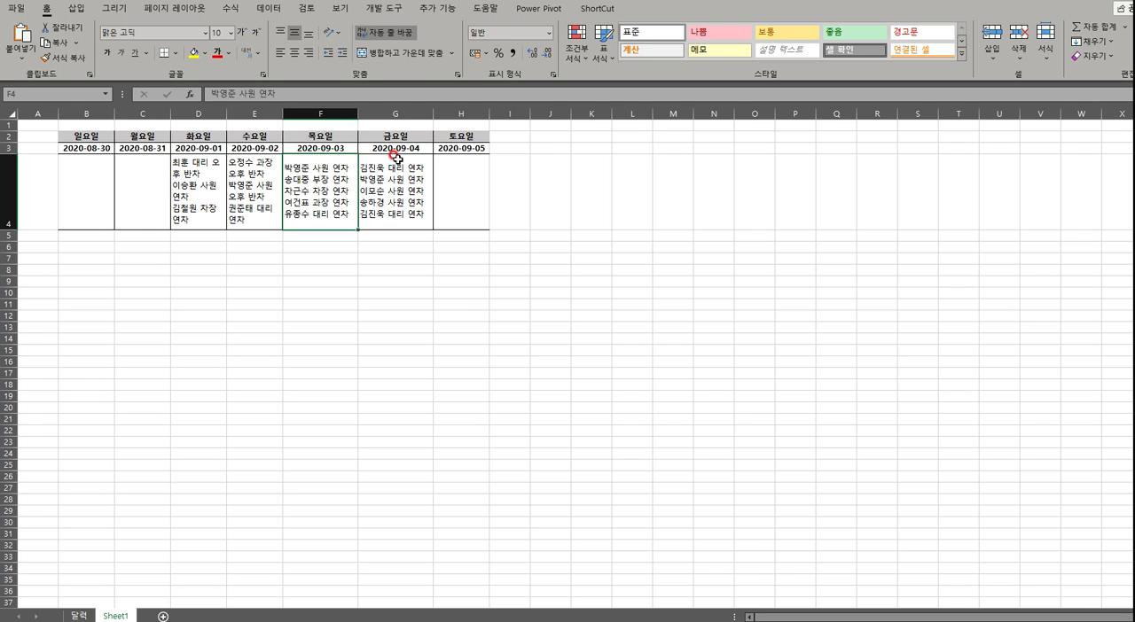
key(ctrl+t)
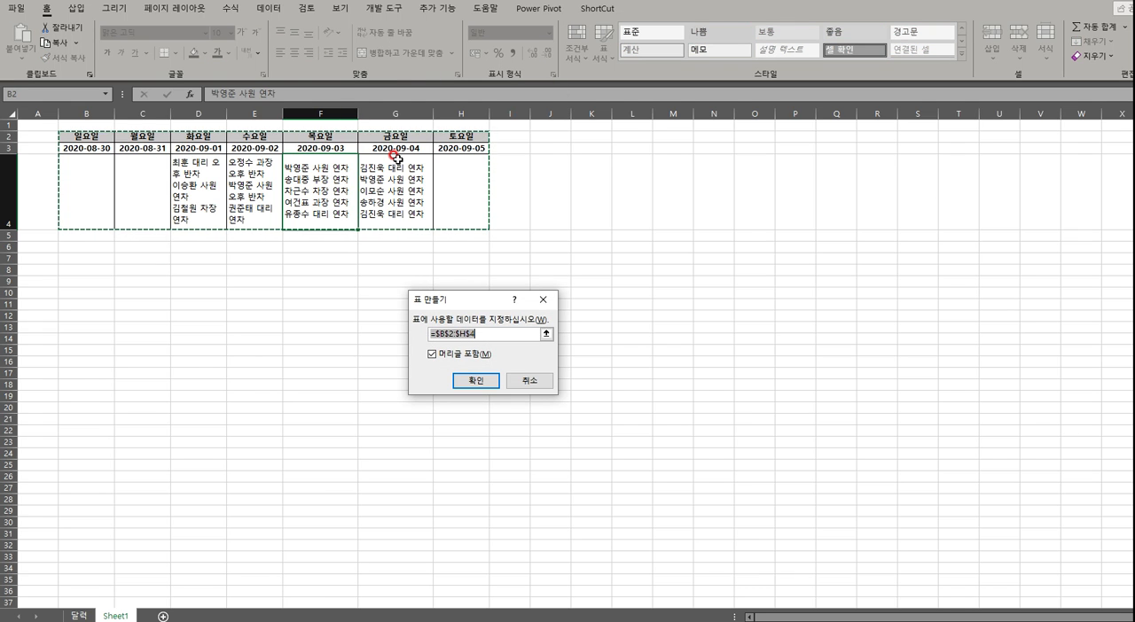
key(Return)
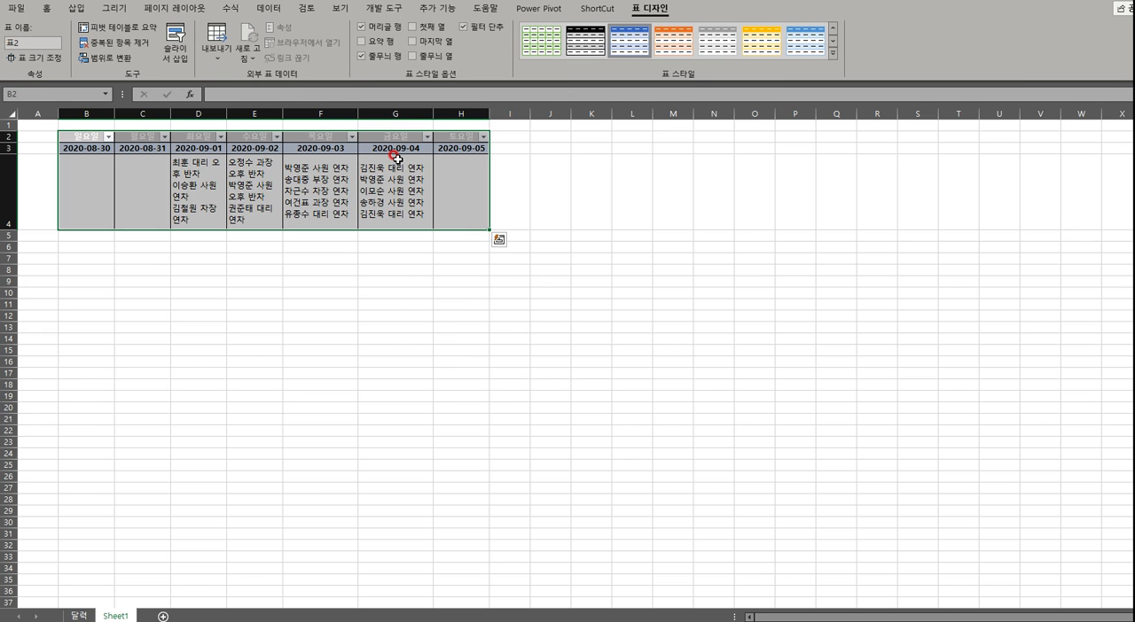
Apply the plain table style without colours to the Sheet1 table and name the table TestTable
click(833, 53)
click(535, 63)
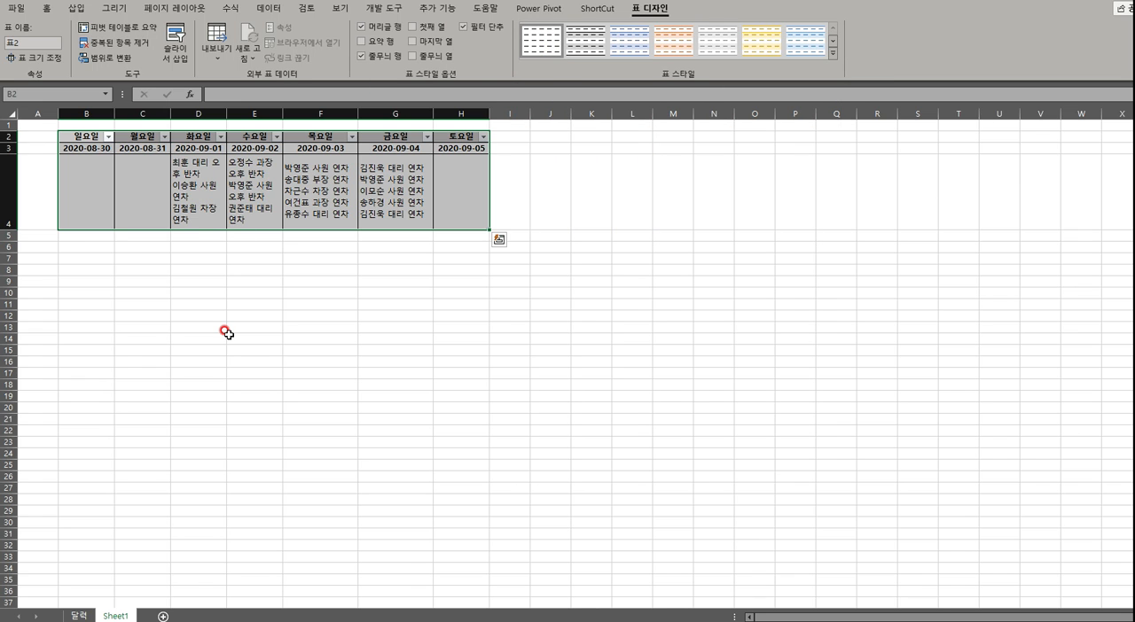
click(29, 42)
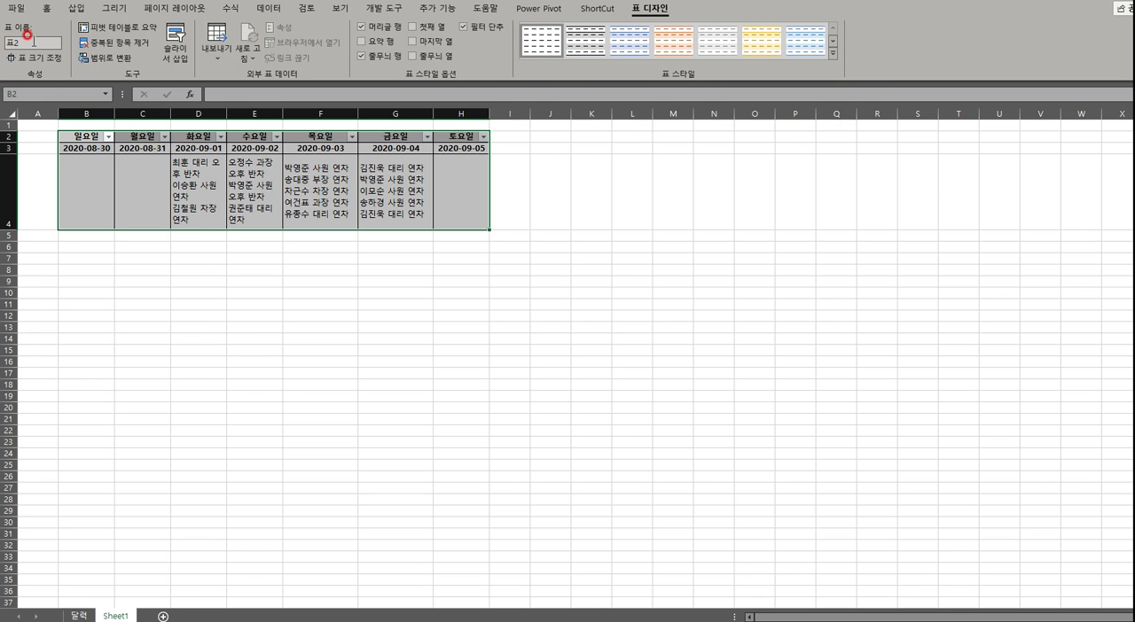
text(ㄱ)
click(140, 314)
key(Down)
Load the RawData table on the 달력 sheet into the Power Query Editor and expand the query list
click(81, 617)
click(947, 348)
click(484, 267)
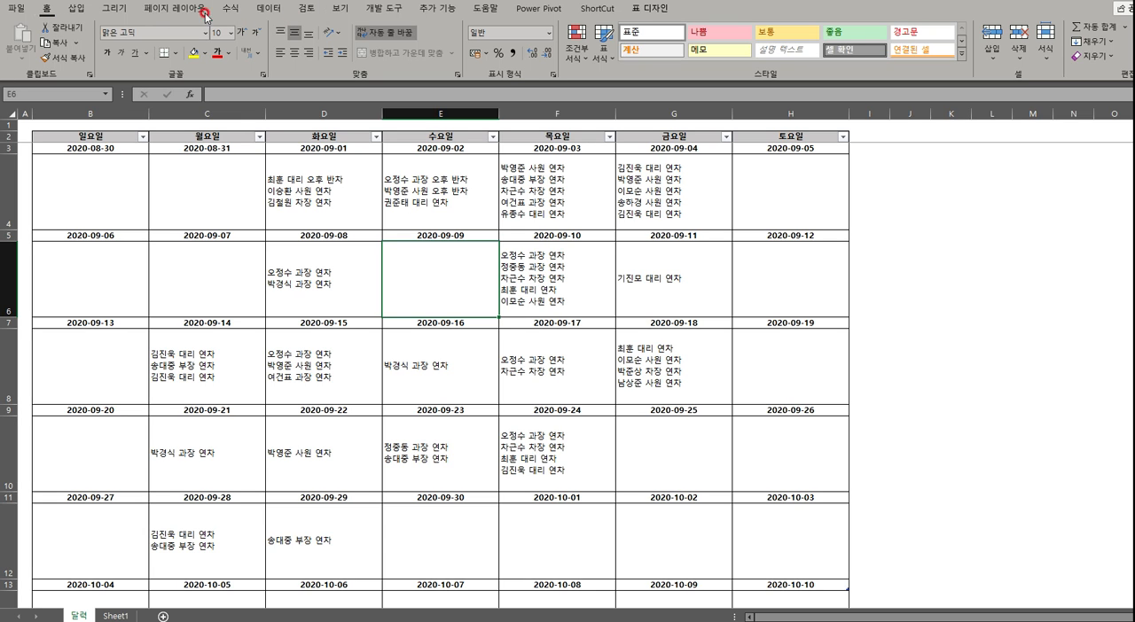
click(272, 12)
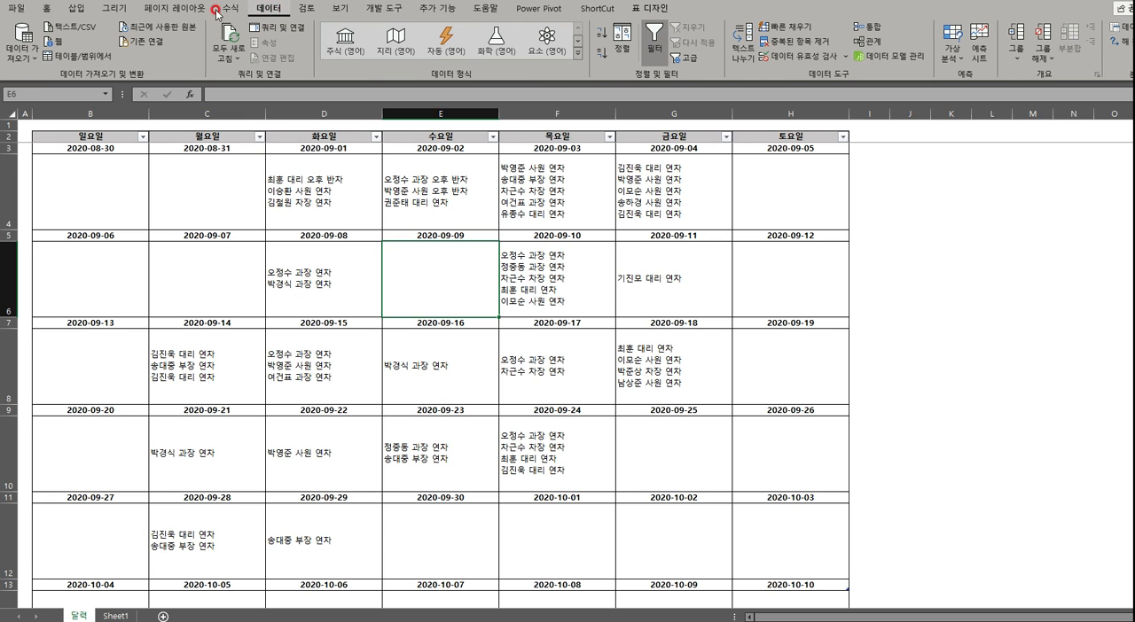
click(69, 58)
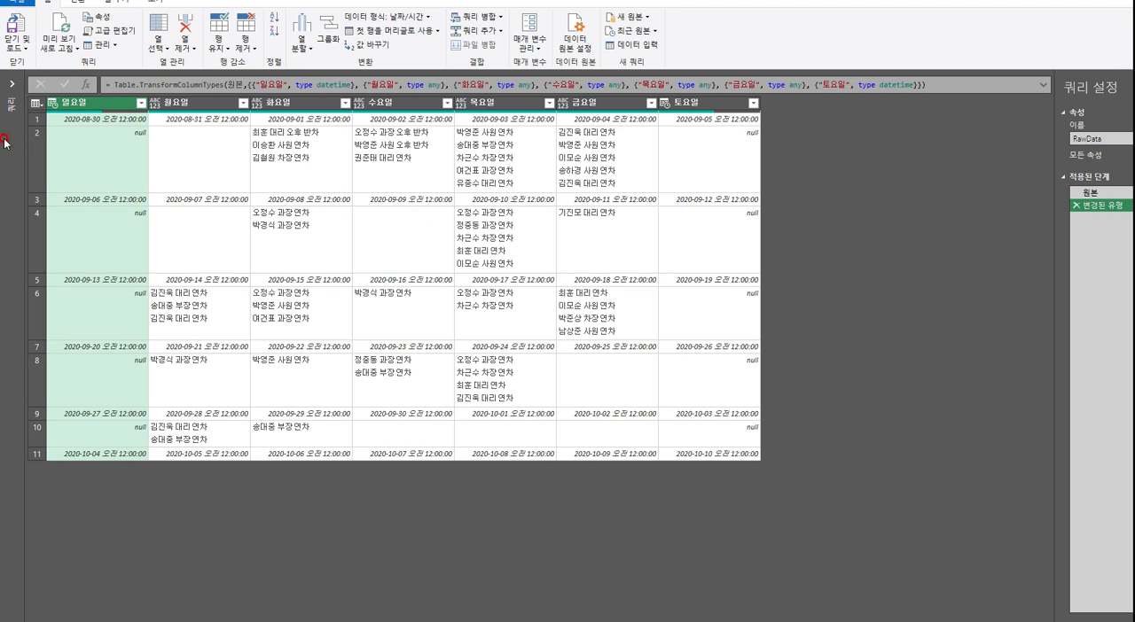
click(12, 85)
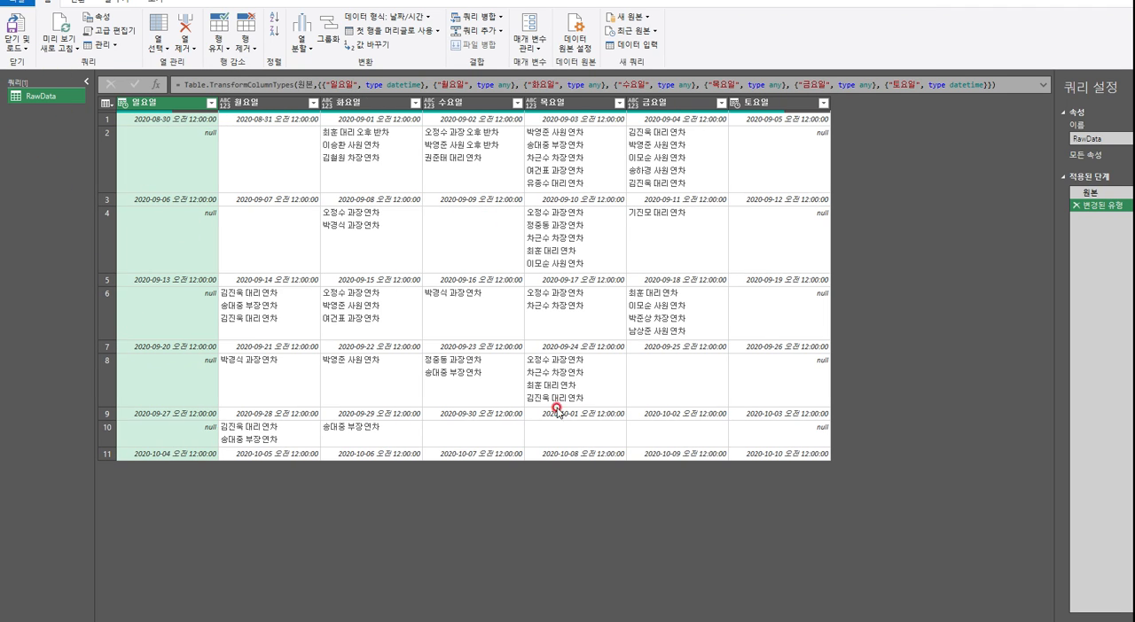
Close the editor and load the RawData query as a connection only (연결만 만들기)
click(17, 47)
click(56, 218)
click(17, 47)
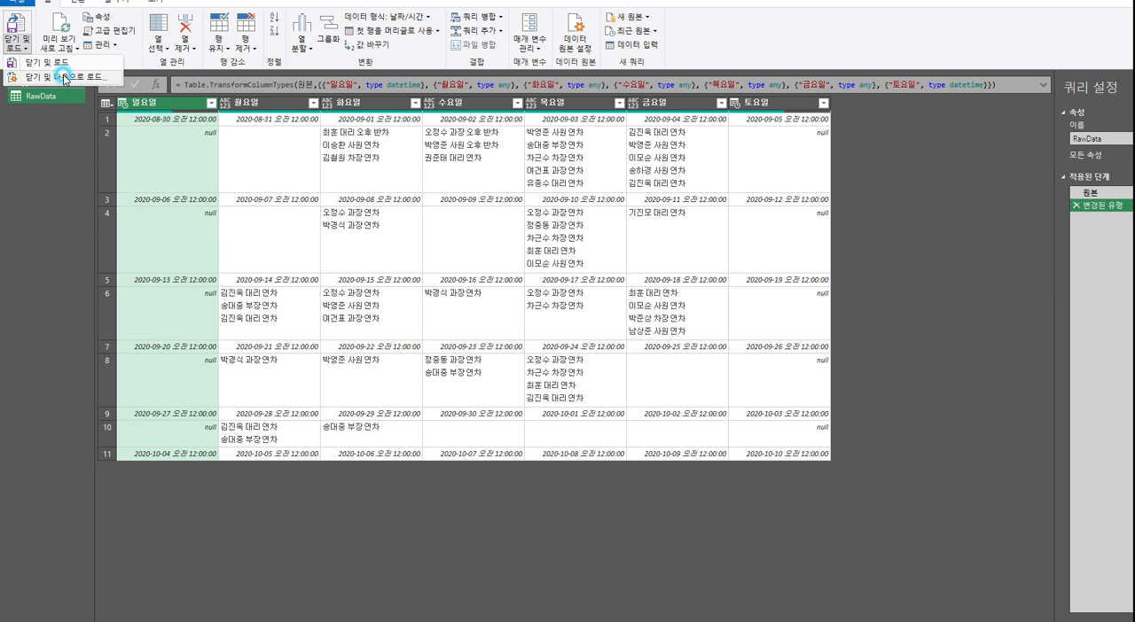
click(69, 79)
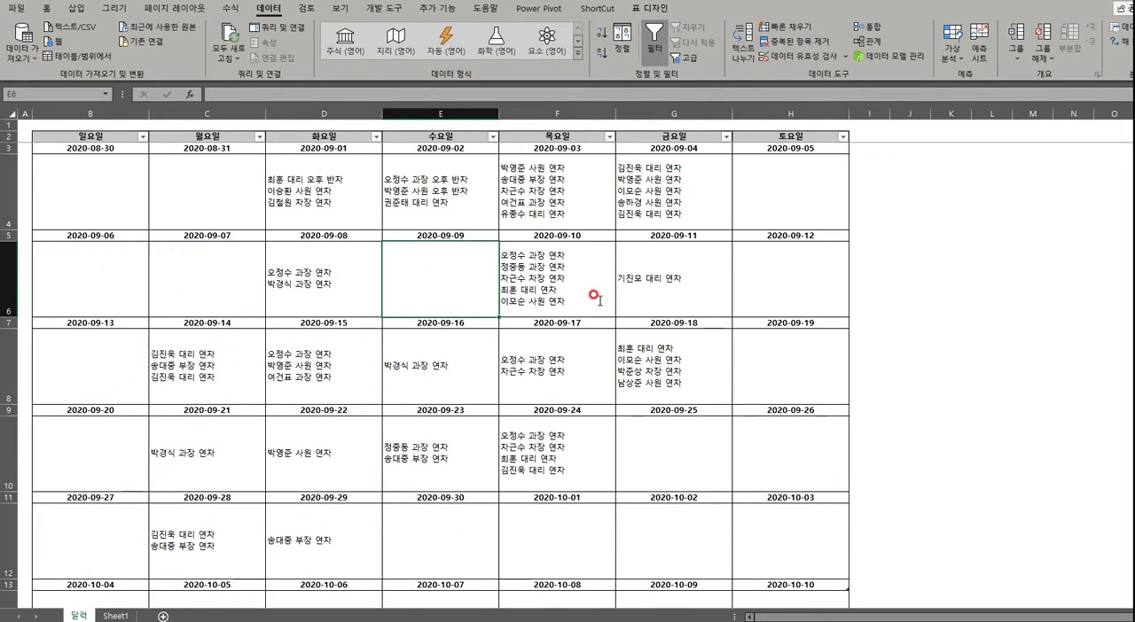
click(426, 331)
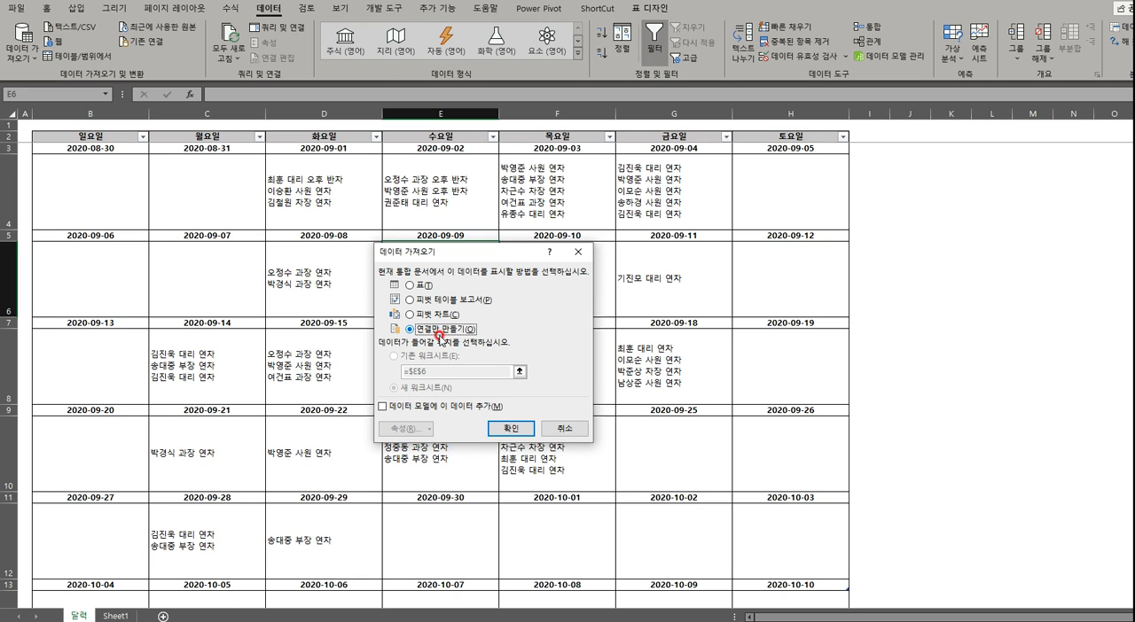
click(507, 429)
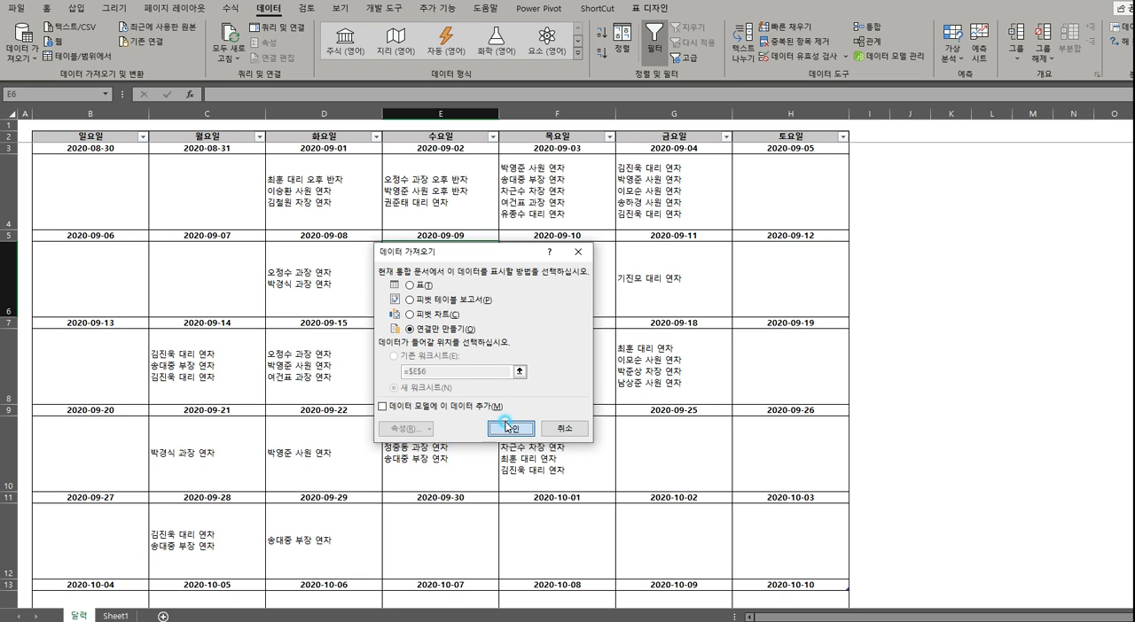
click(507, 428)
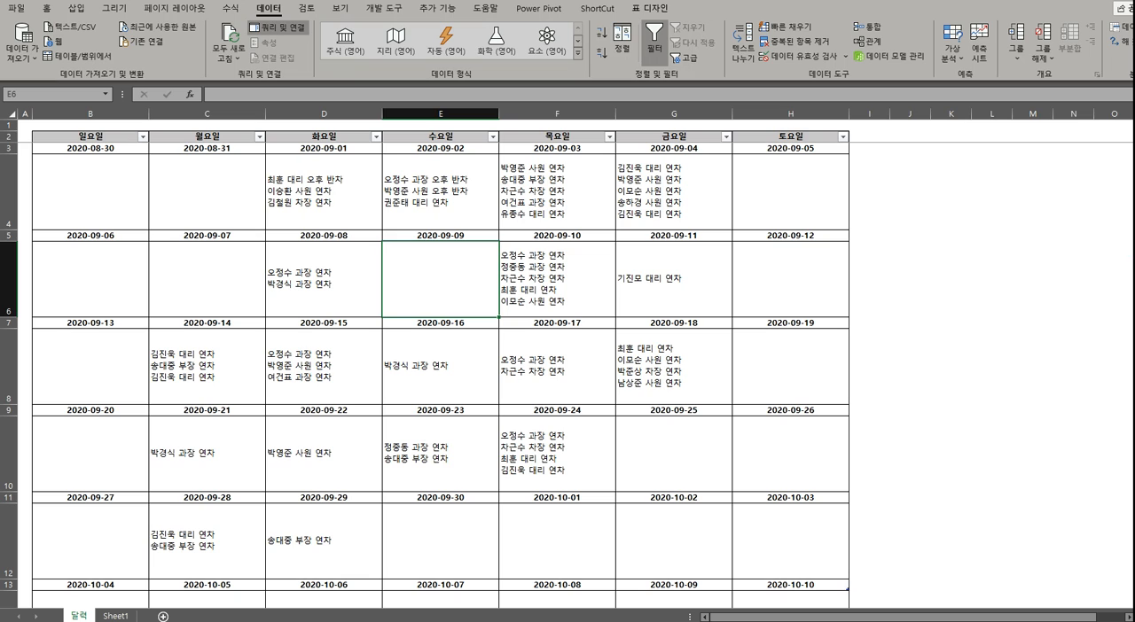
Load the TestTable table on Sheet1 into the Power Query Editor as a new query
click(917, 144)
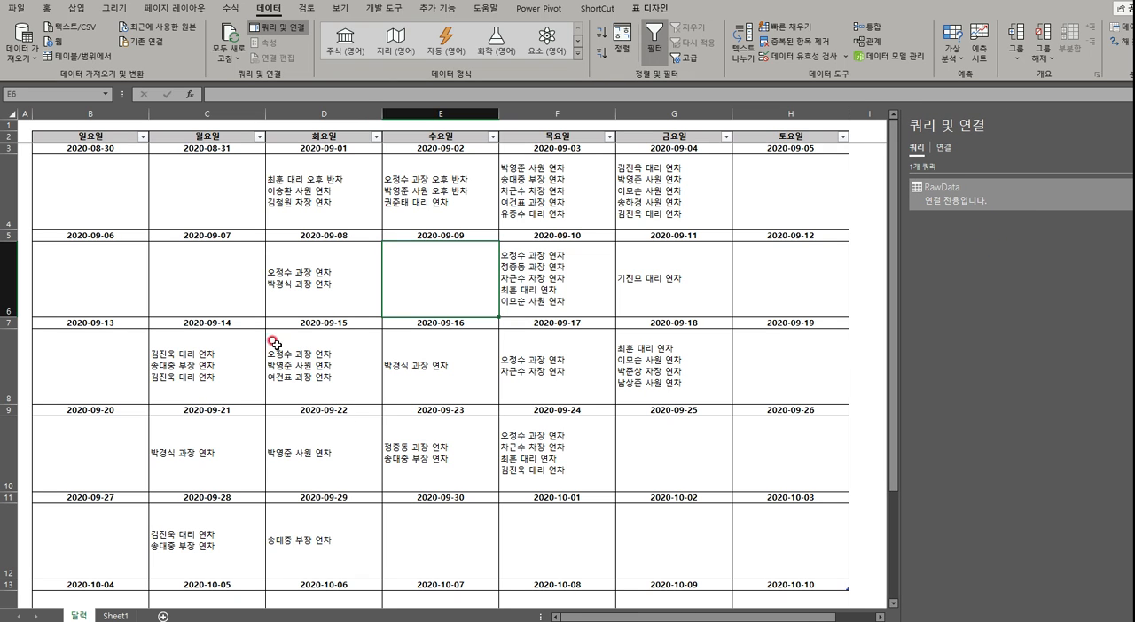
click(215, 301)
click(106, 614)
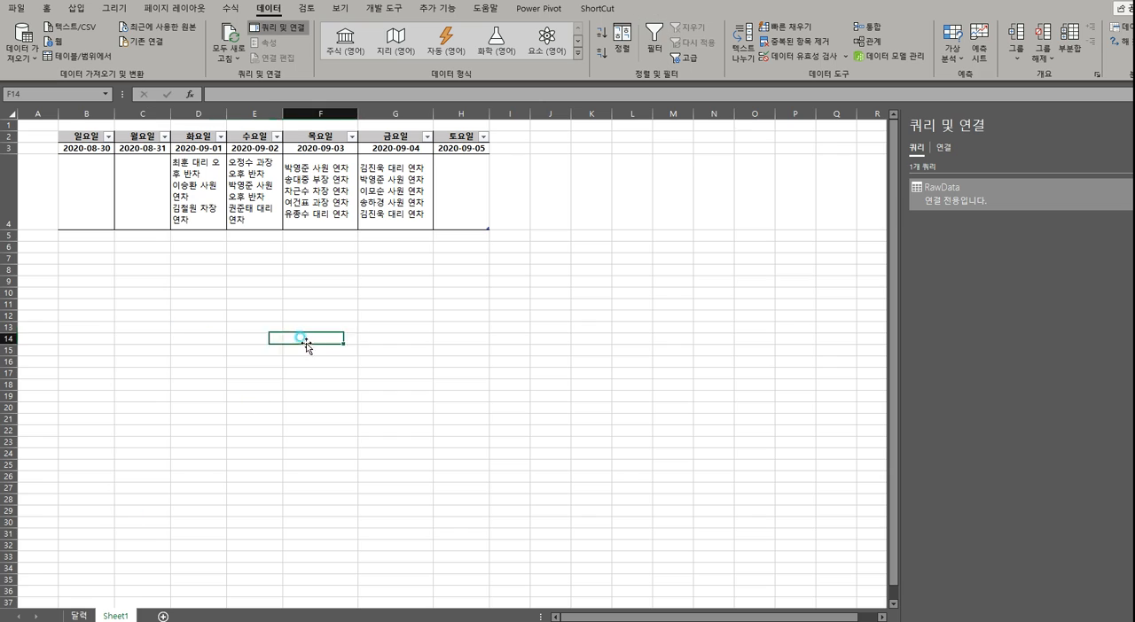
click(180, 184)
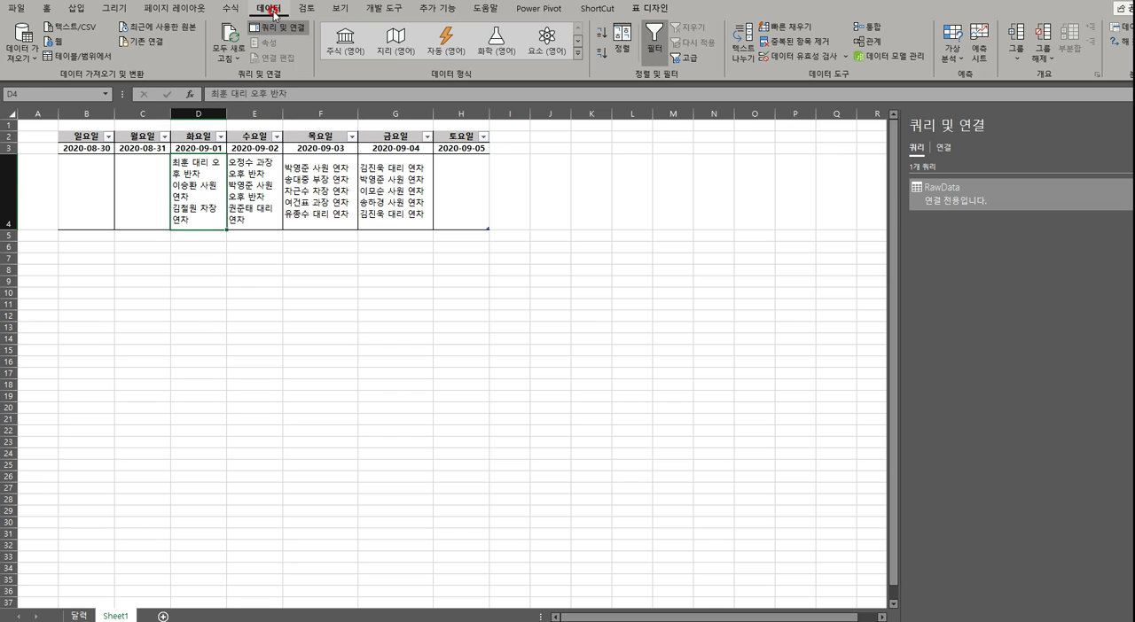
click(59, 58)
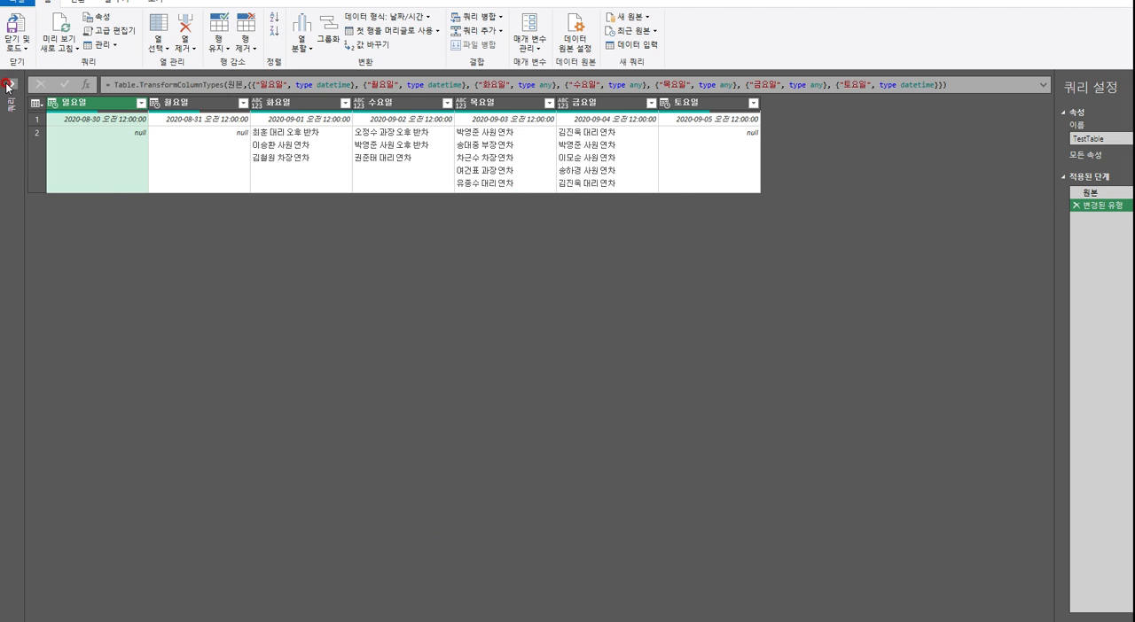
Expand the query list and compare the RawData and TestTable queries
click(8, 85)
click(46, 107)
click(40, 96)
click(40, 110)
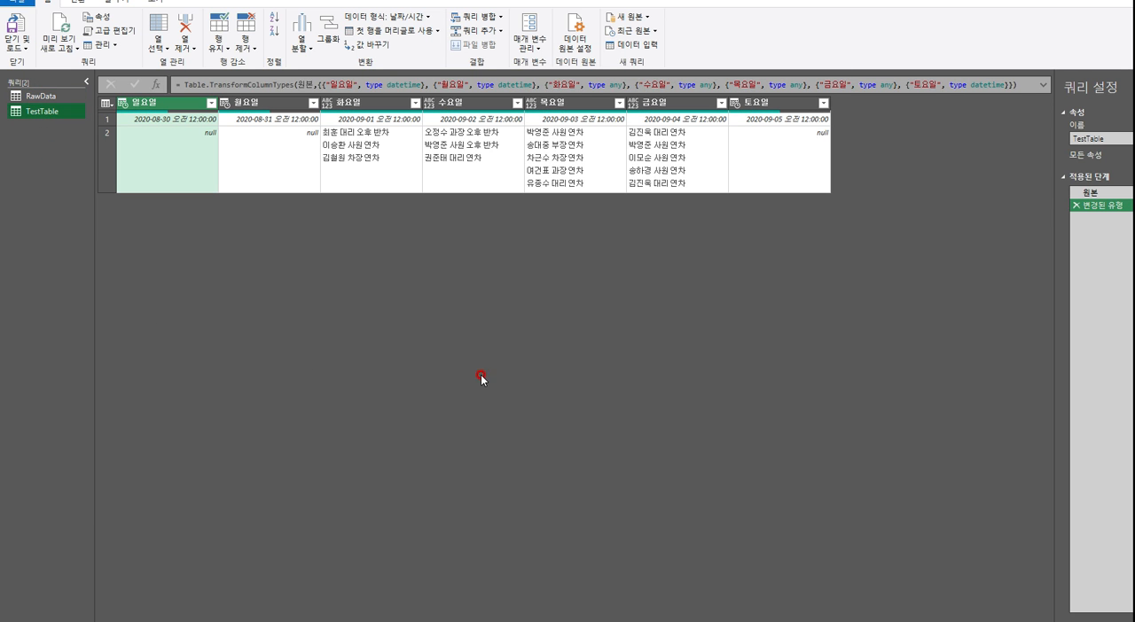
click(44, 96)
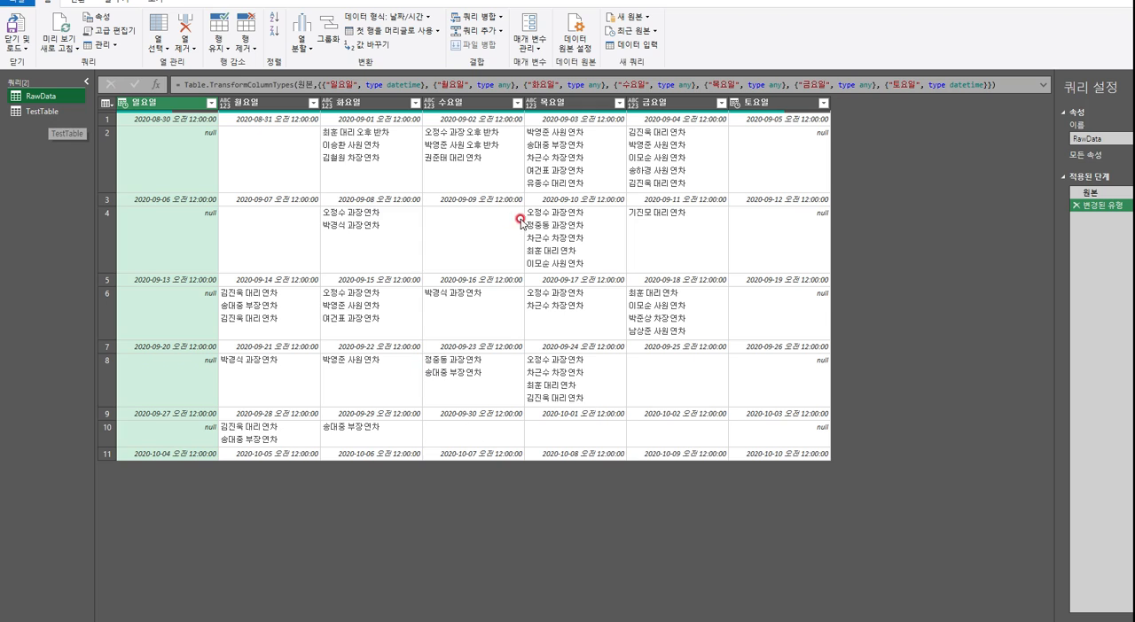
click(25, 112)
key(alt)
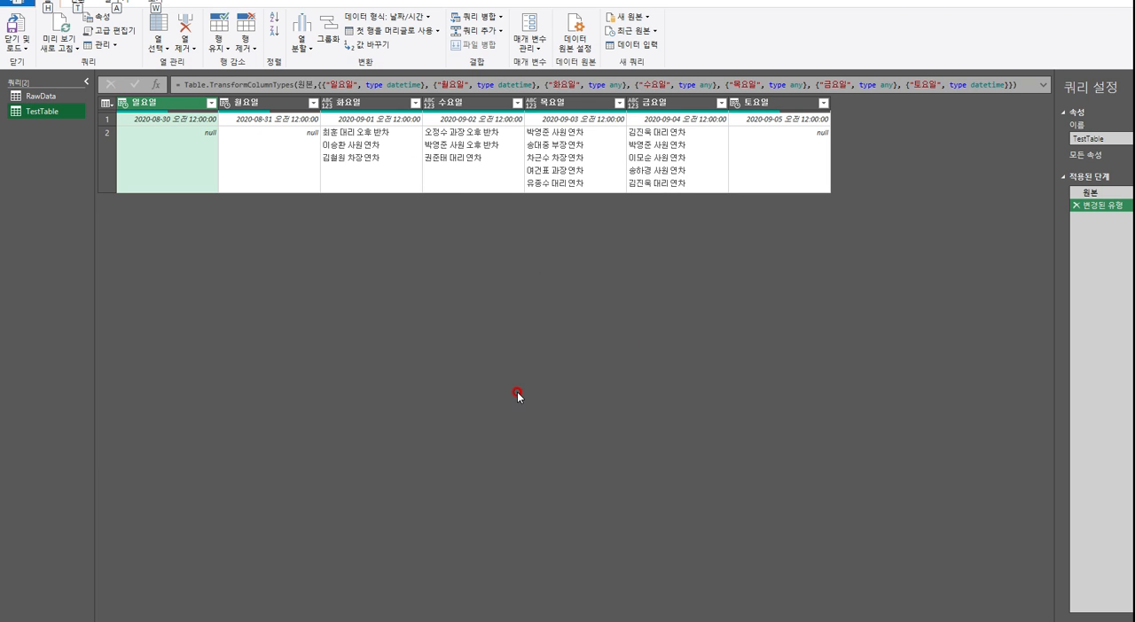
click(449, 339)
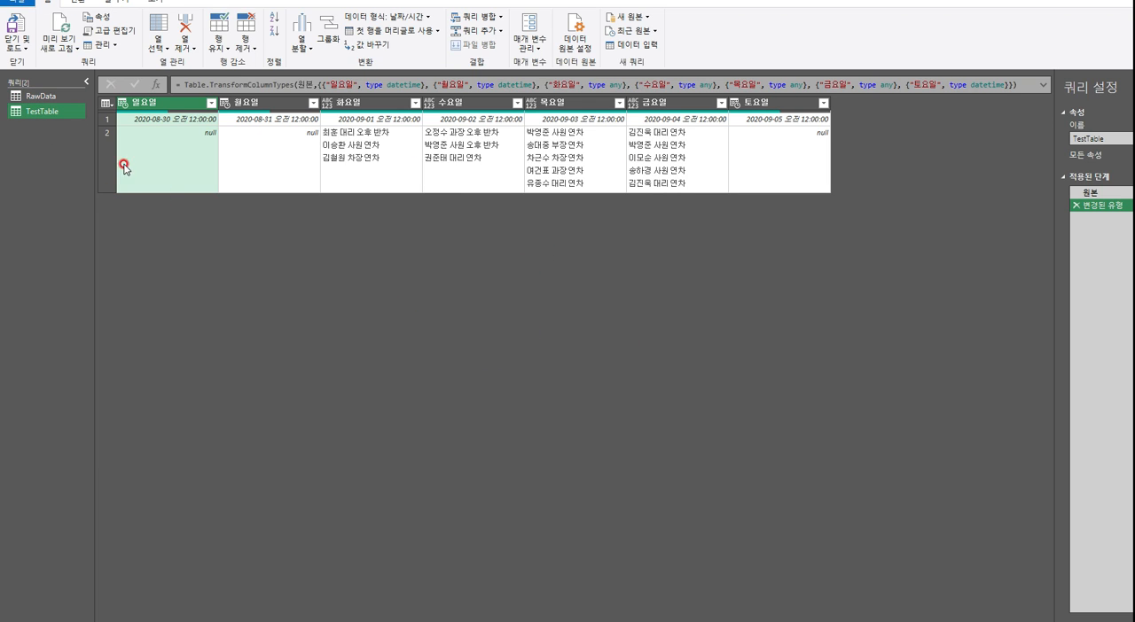
Examine how date rows and leave-entry rows are arranged in the first four rows of the RawData query
click(37, 97)
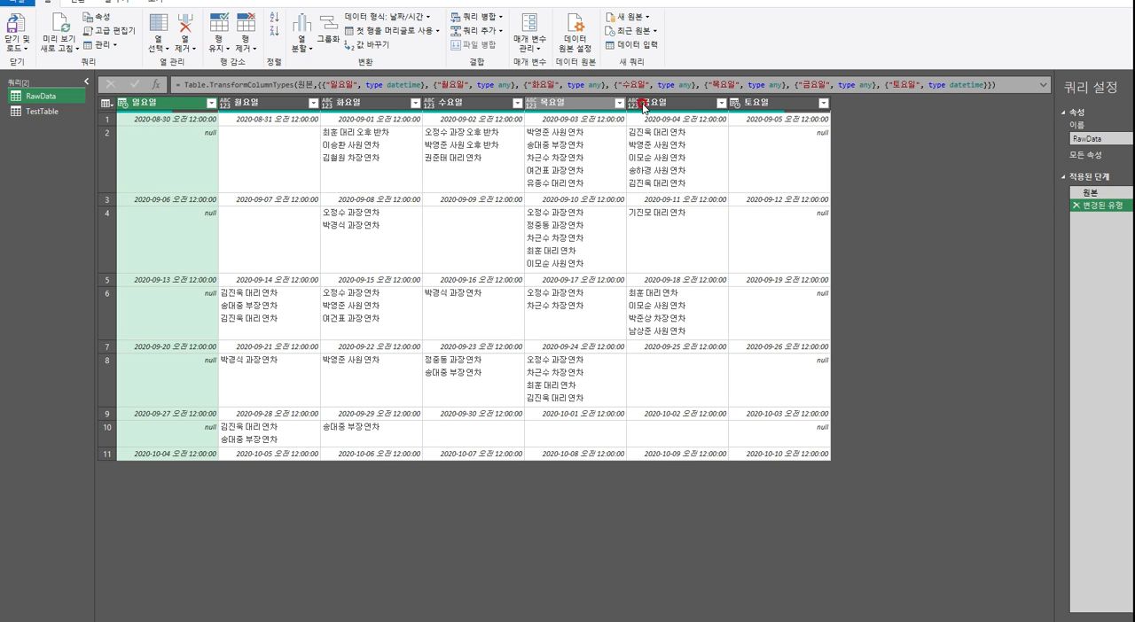
click(125, 121)
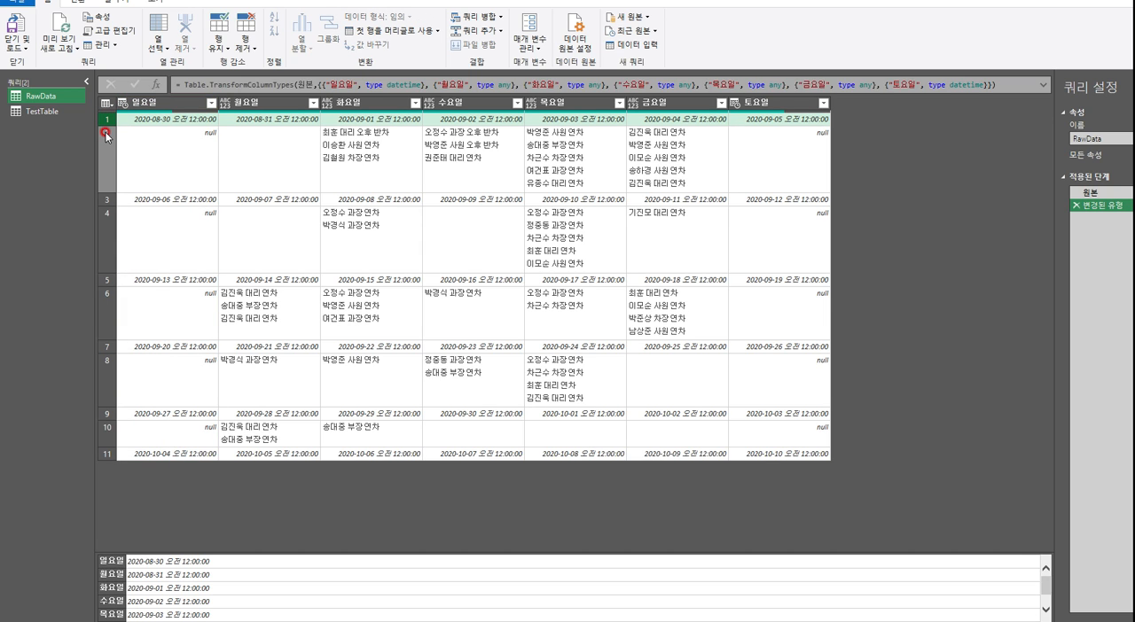
click(109, 139)
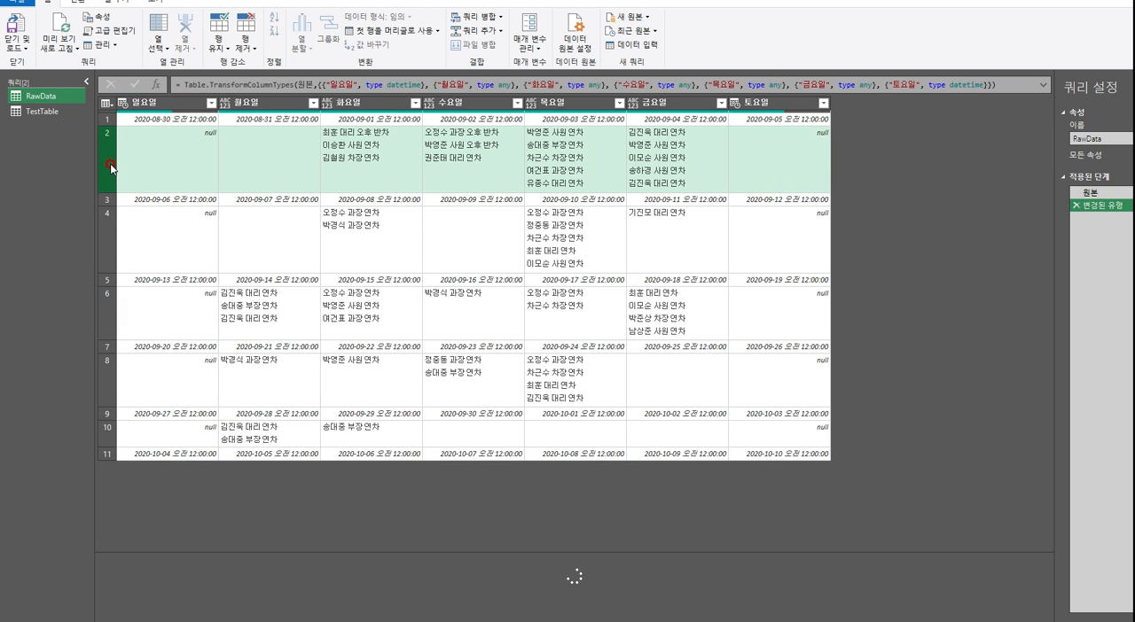
click(112, 220)
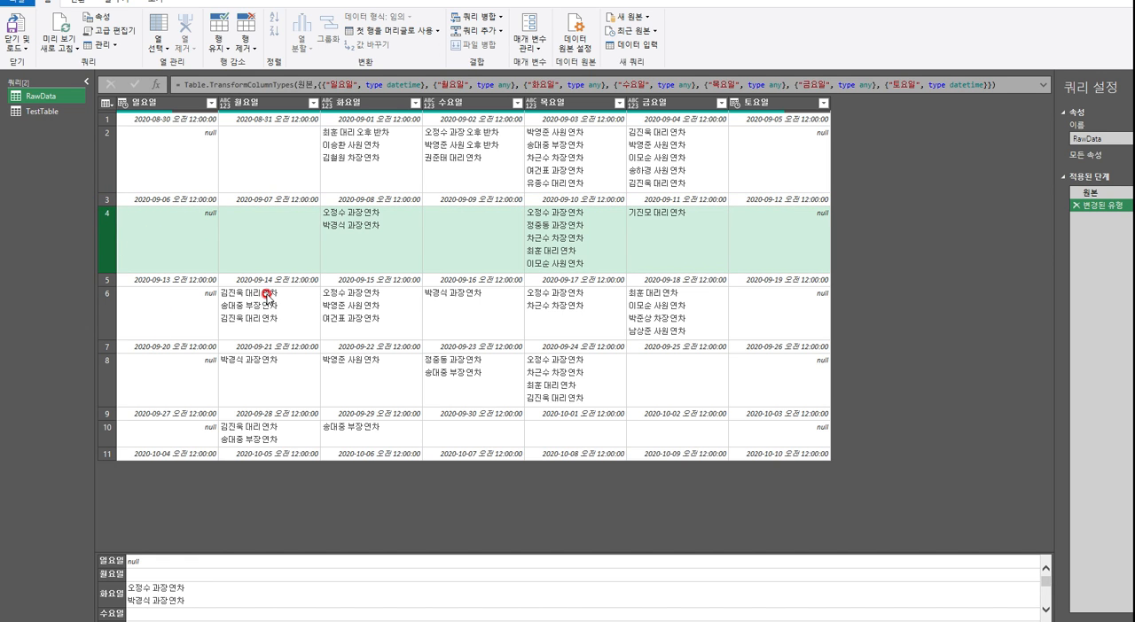
click(108, 119)
click(112, 147)
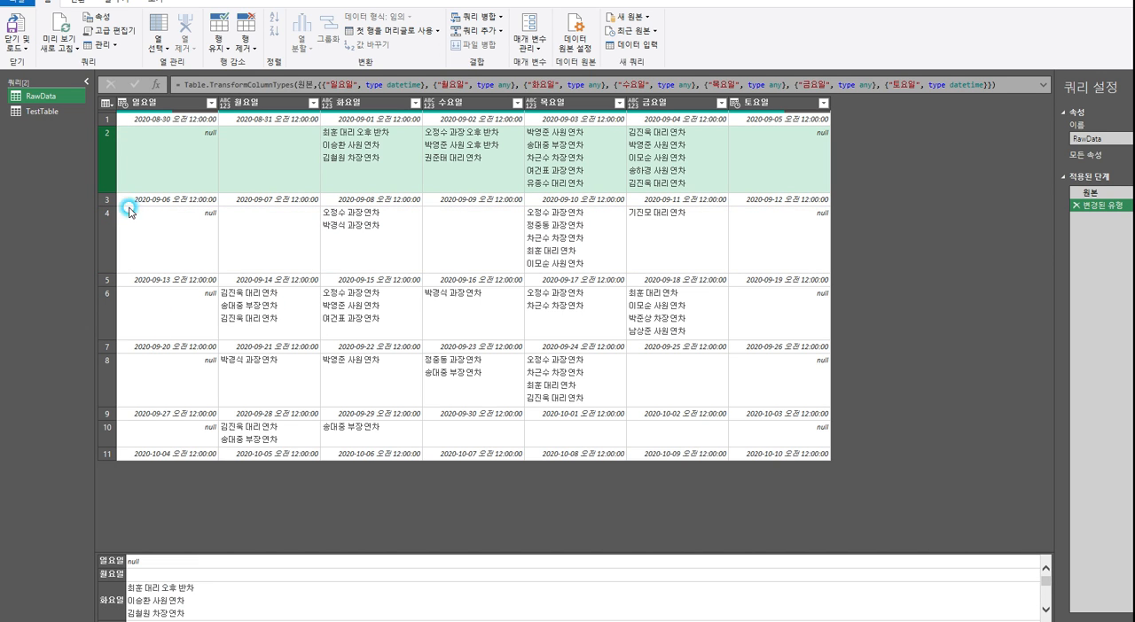
click(108, 201)
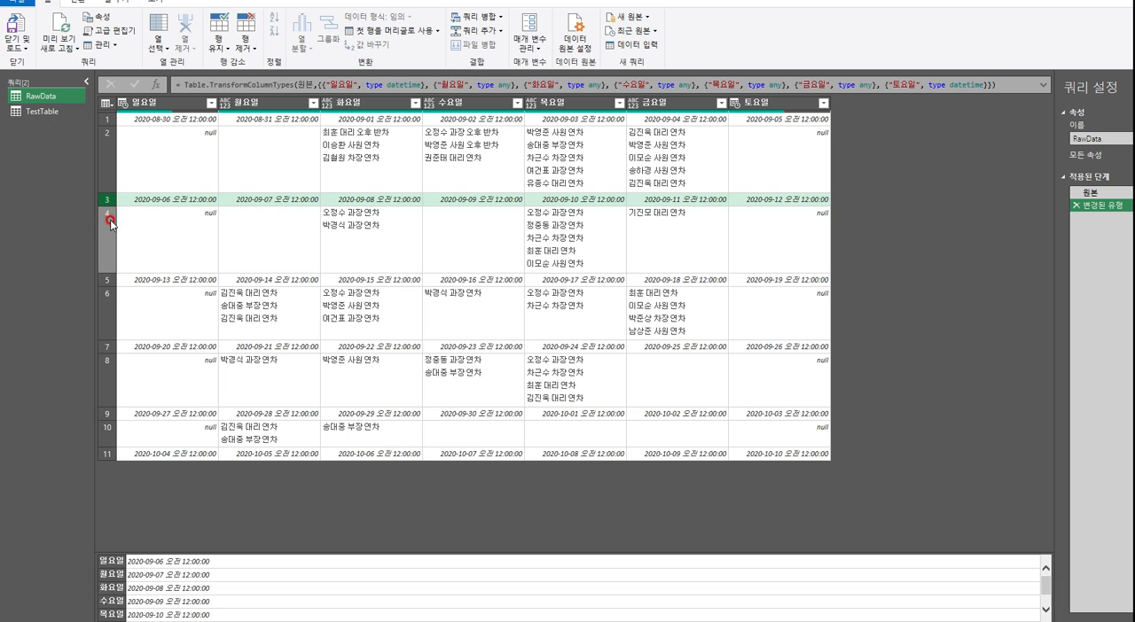
Compare the rows of the RawData query with the TestTable query, ending on TestTable
click(113, 237)
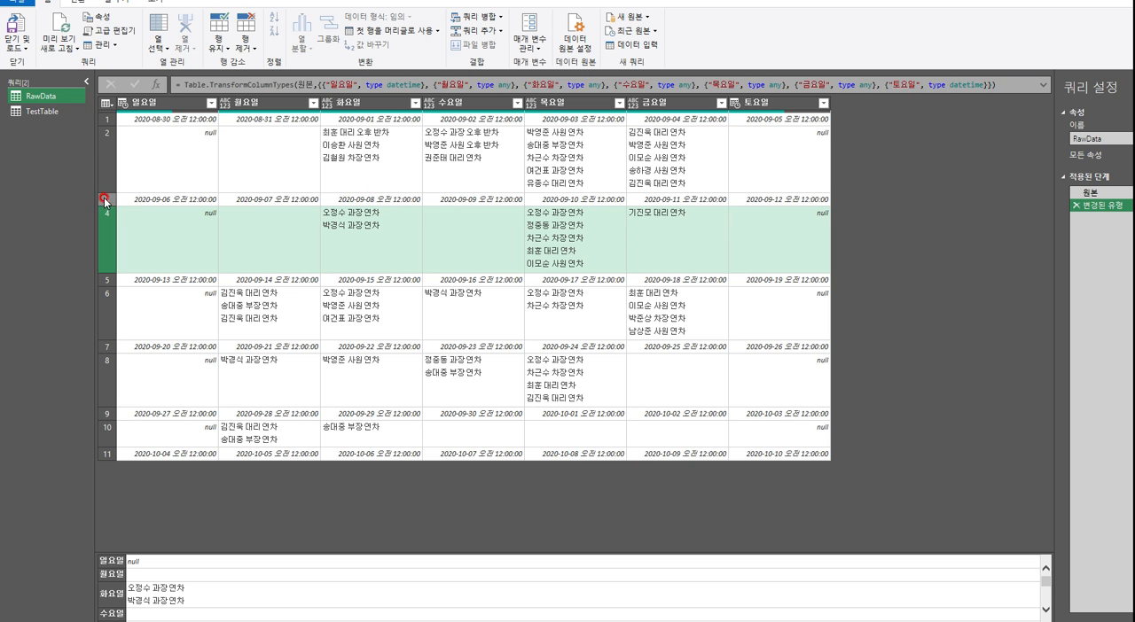
click(40, 118)
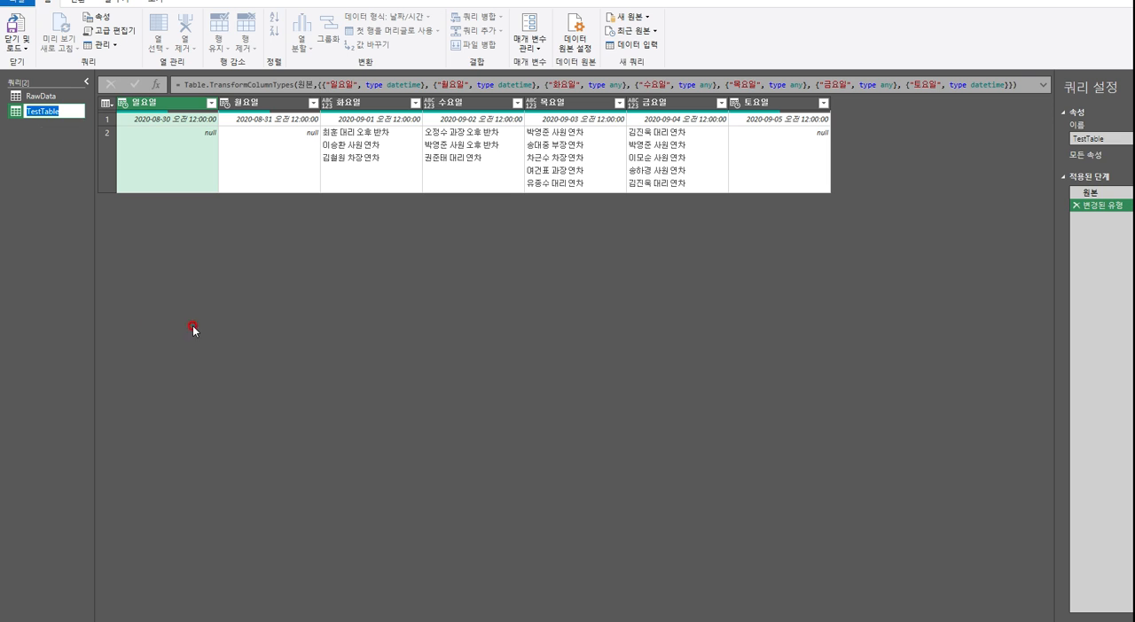
click(191, 345)
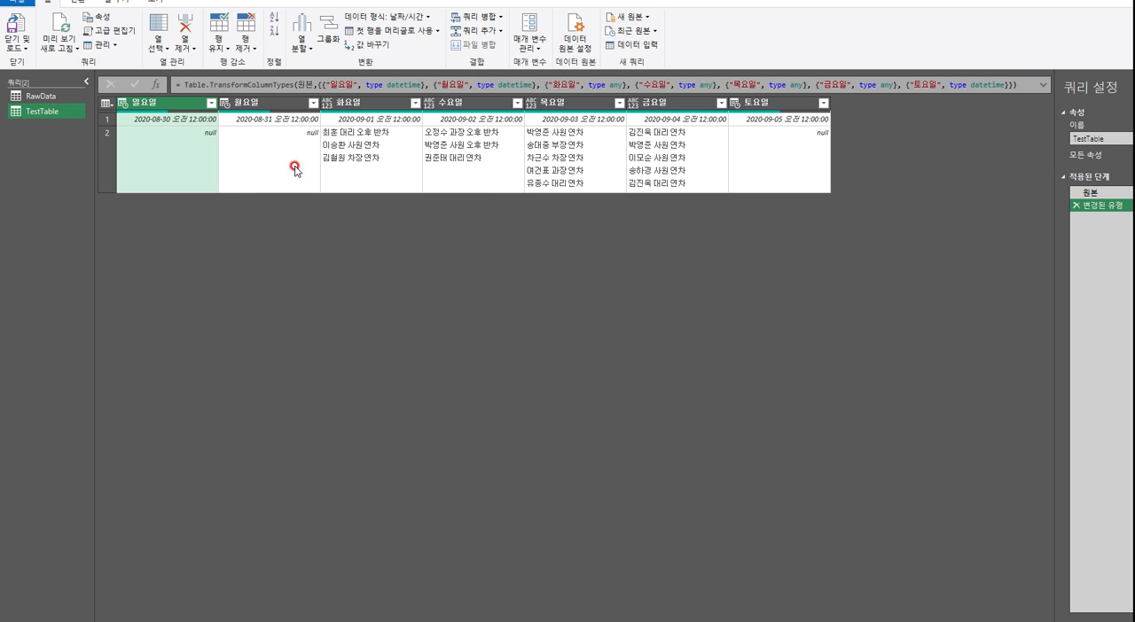
click(41, 99)
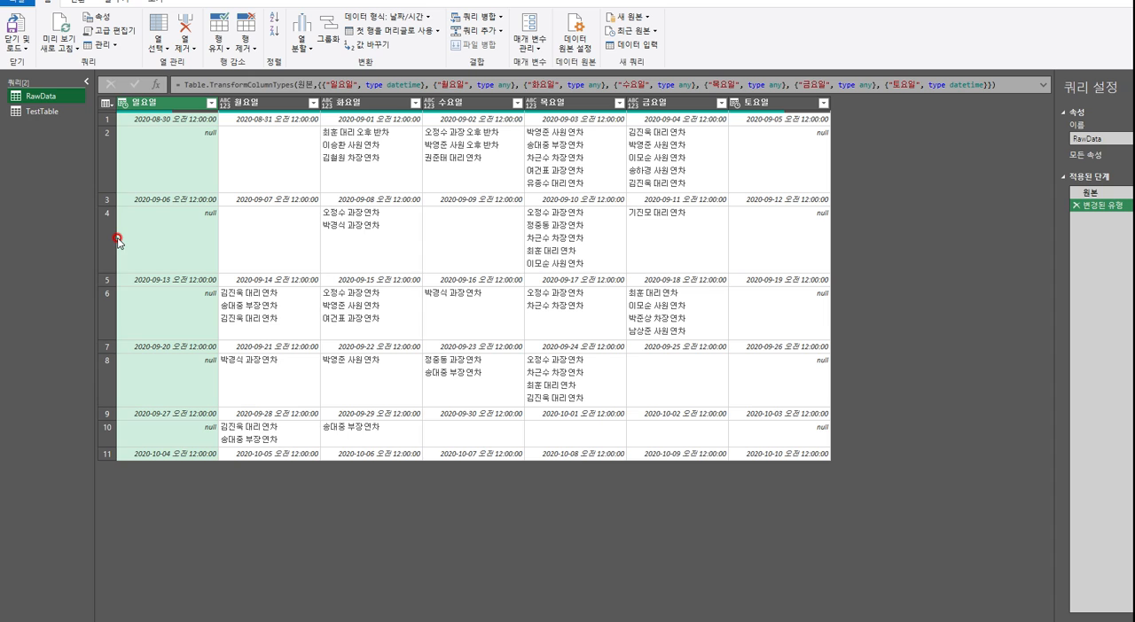
click(42, 112)
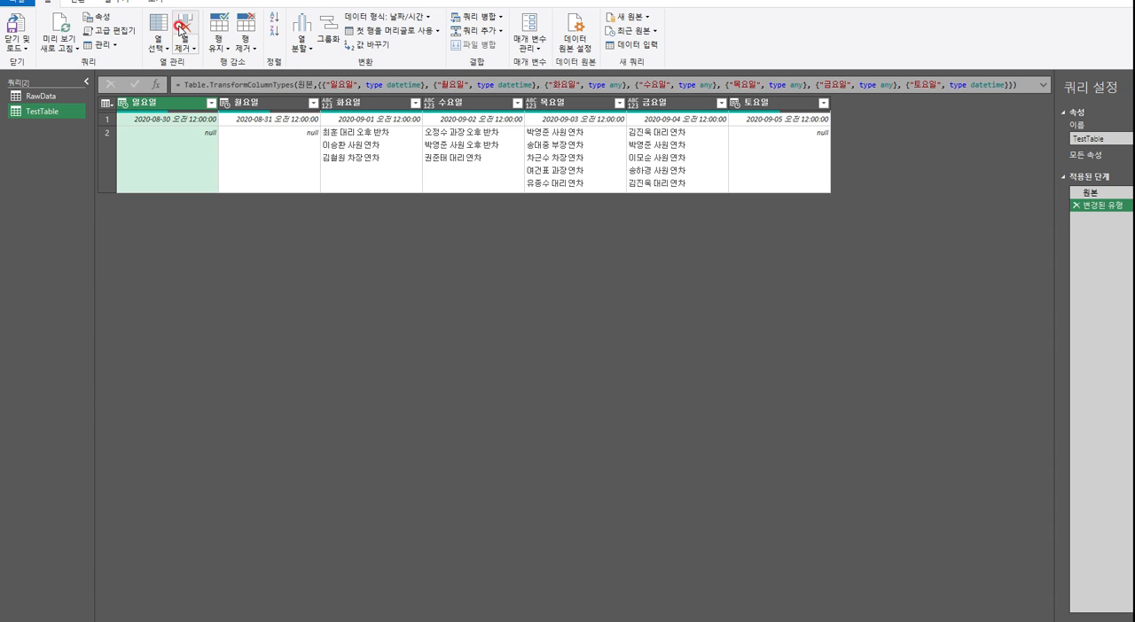
Start a custom column in the TestTable query and name it 기준열
click(110, 5)
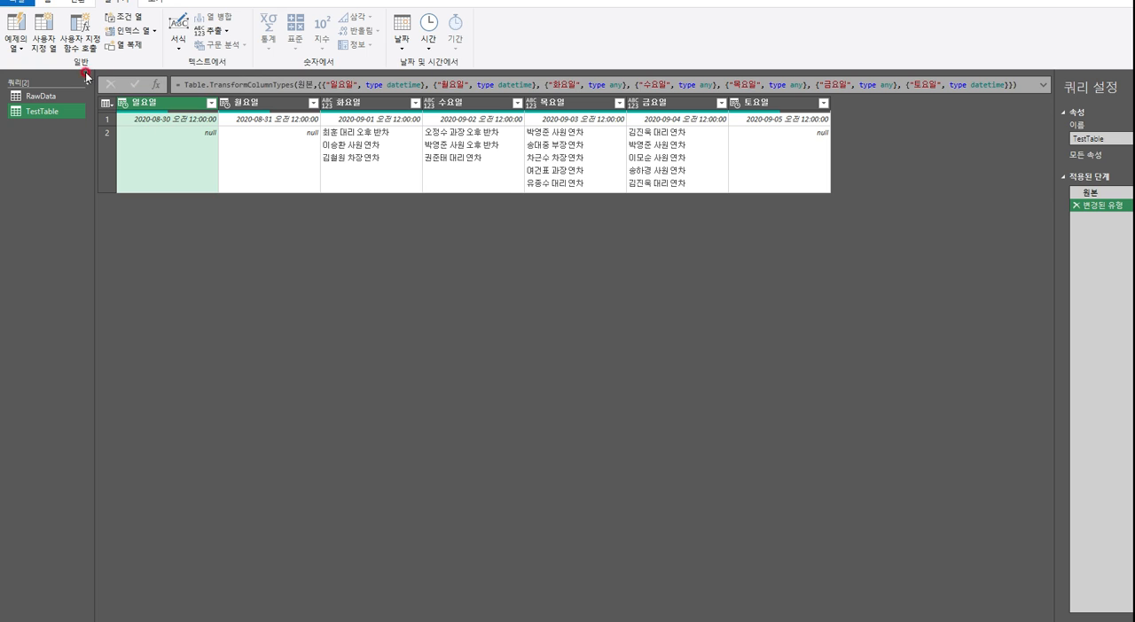
click(52, 39)
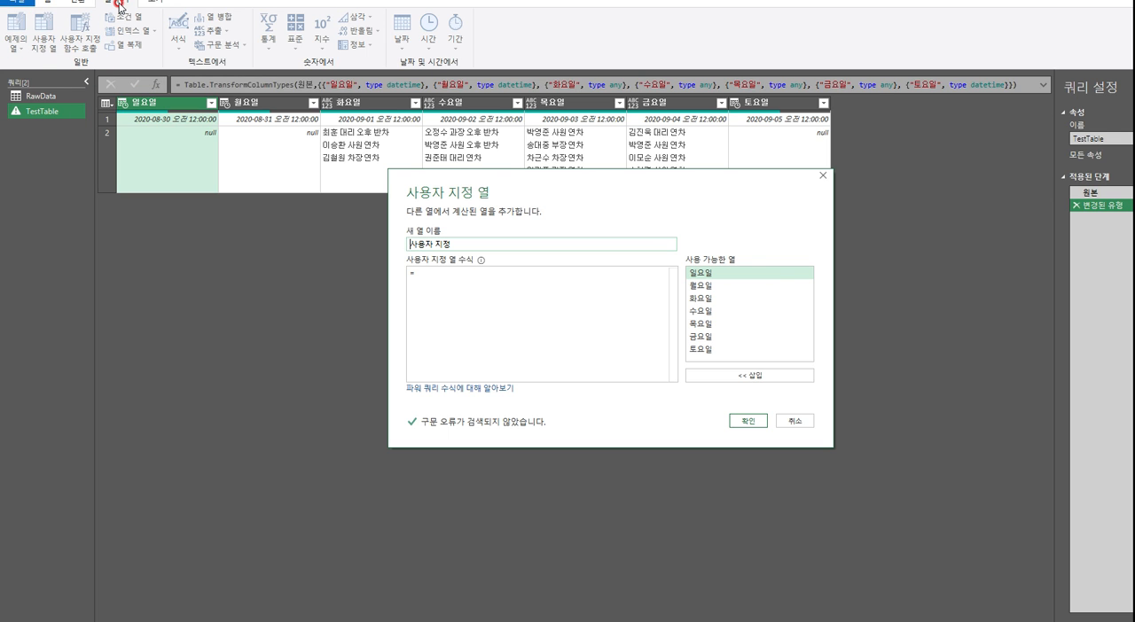
drag(498, 184, 419, 219)
click(338, 265)
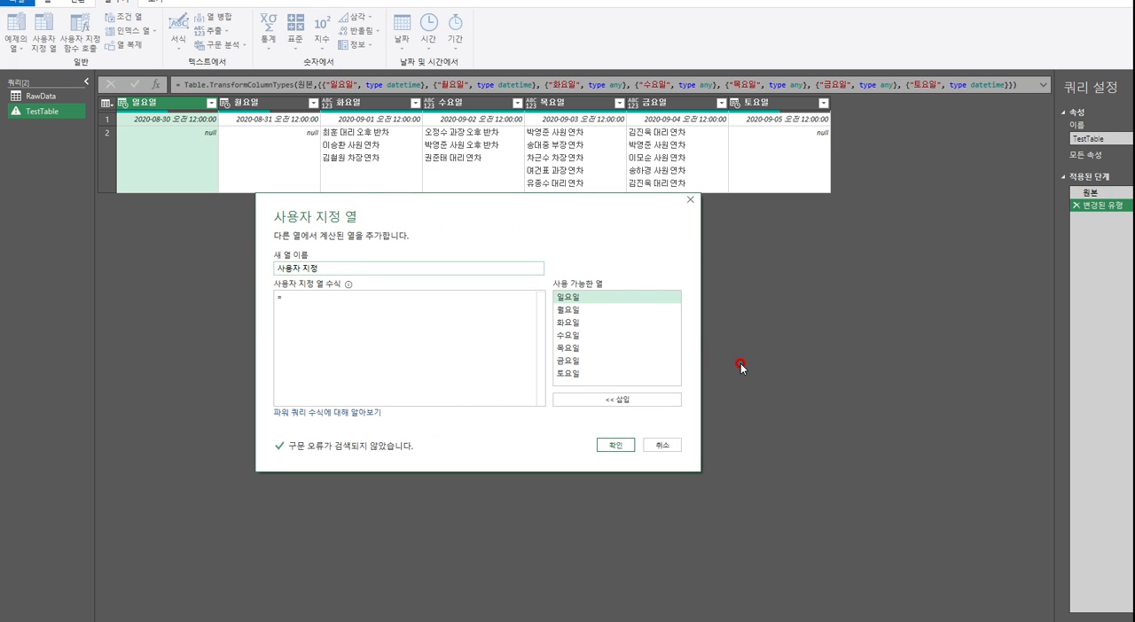
key(ctrl+a)
text(r)
text(준열)
click(364, 296)
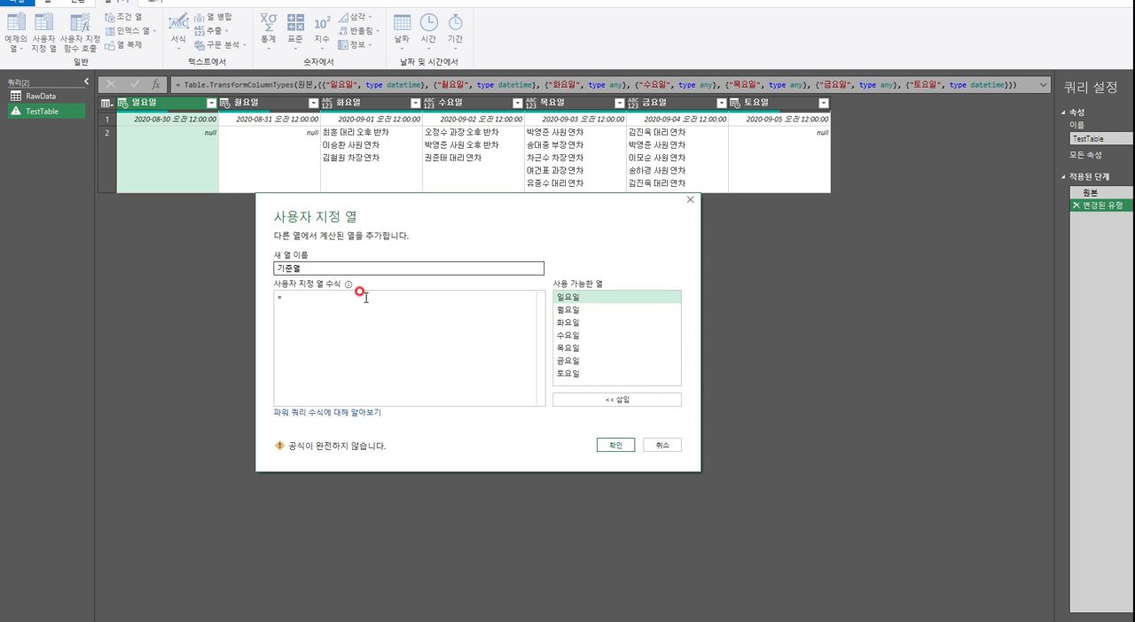
Set the 기준열 custom column's formula to [토요일] and create the column
double_click(578, 374)
click(425, 391)
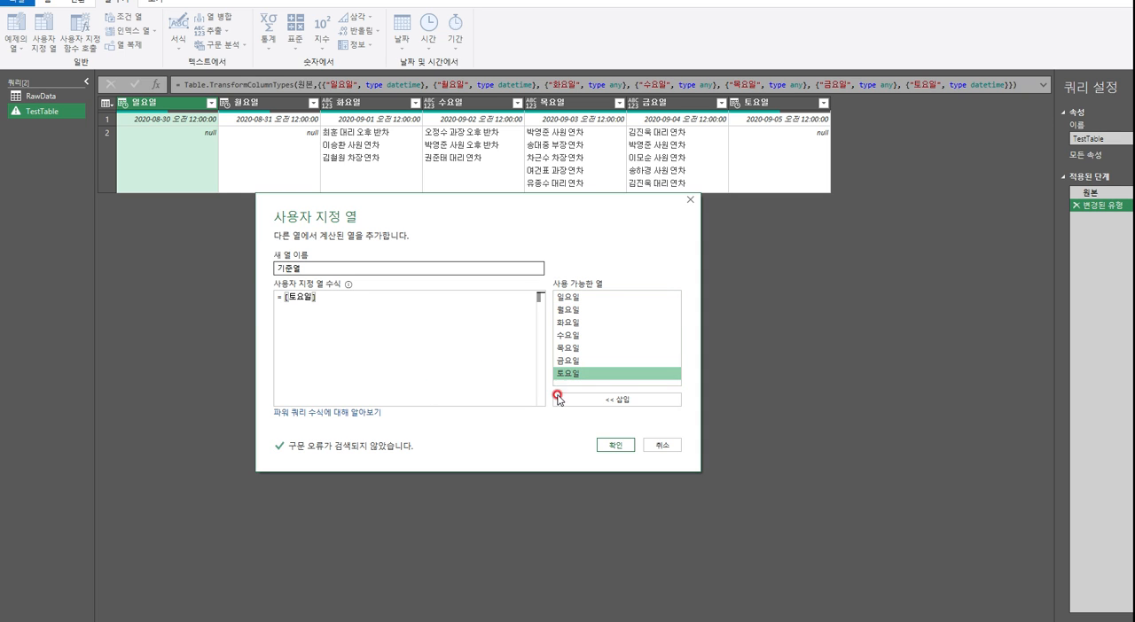
click(286, 260)
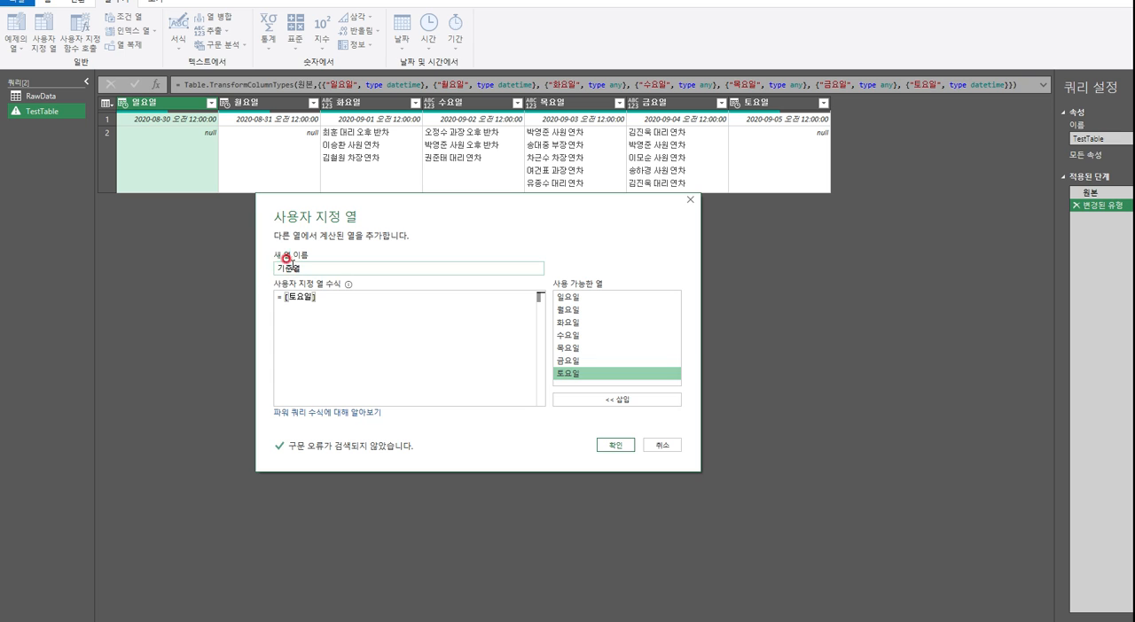
click(303, 271)
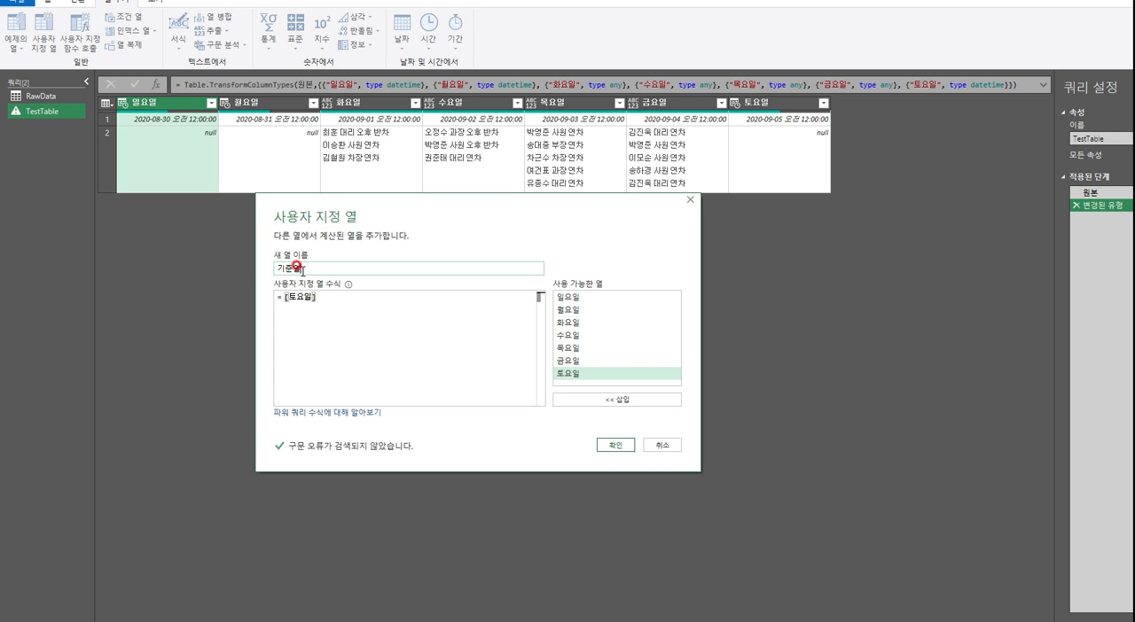
click(279, 302)
click(567, 376)
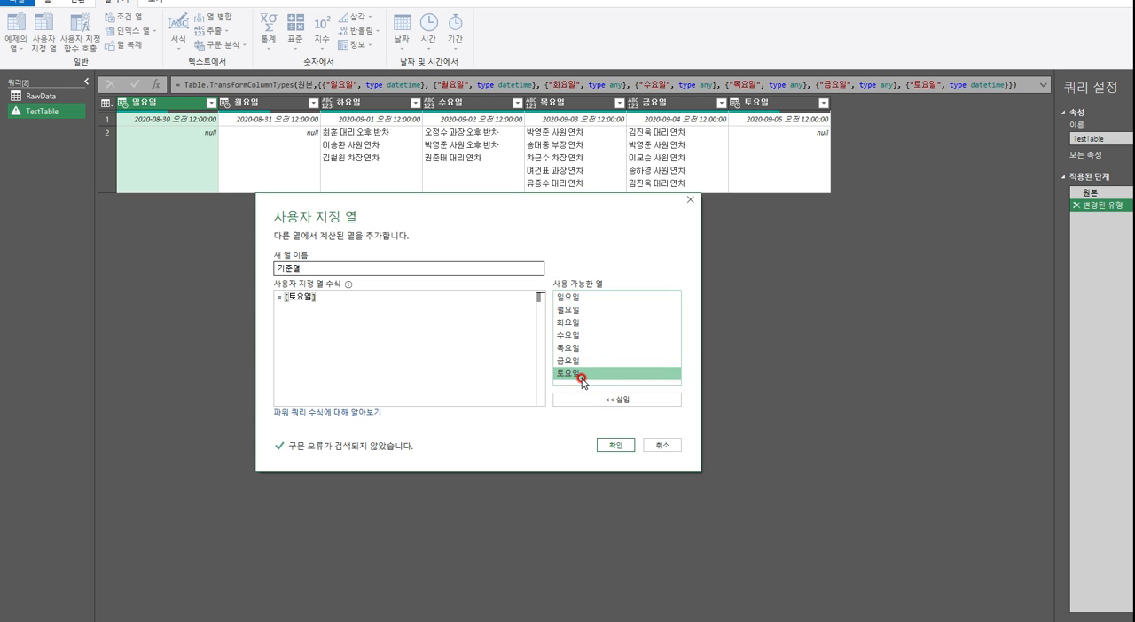
click(625, 398)
drag(355, 307, 263, 318)
click(435, 367)
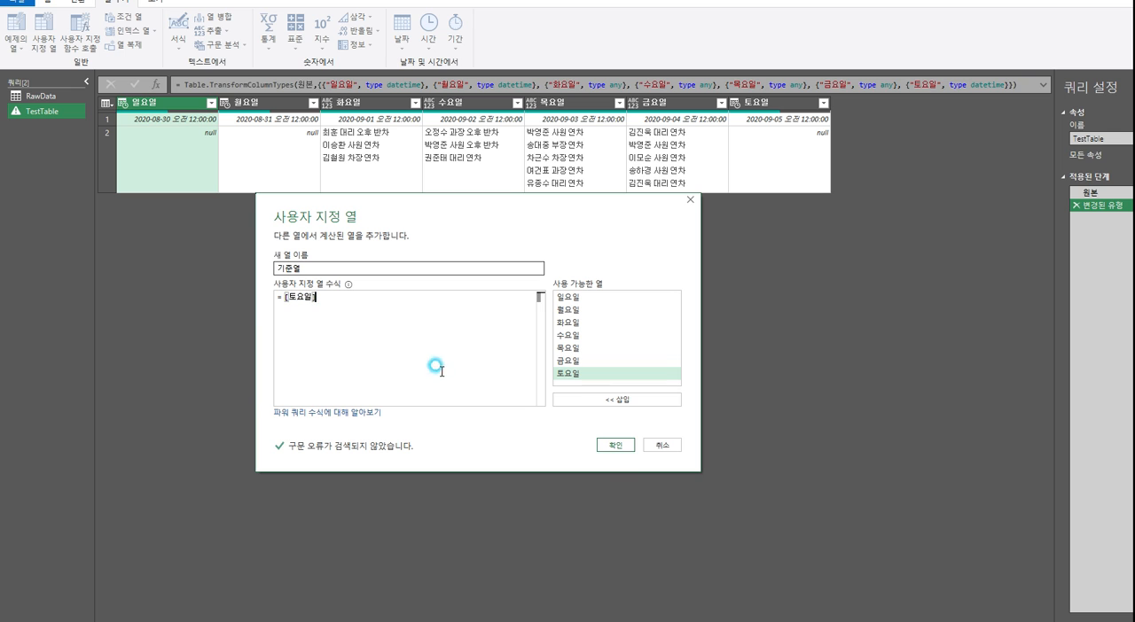
click(613, 445)
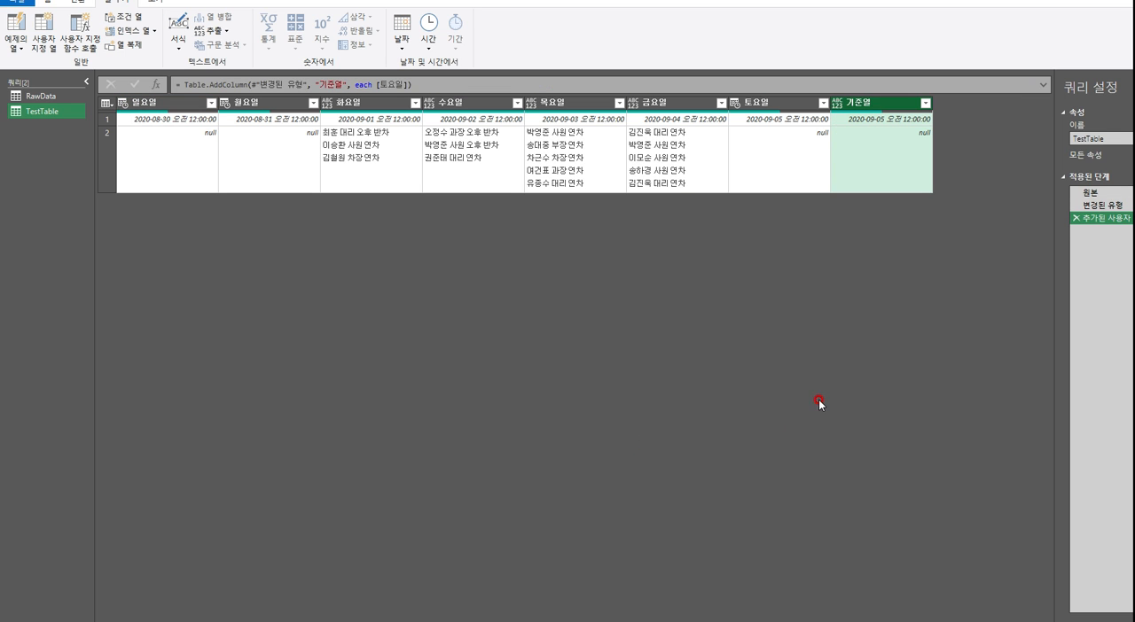
Compare the values and data types of the 토요일 and 기준열 columns
click(780, 105)
click(869, 107)
click(793, 103)
click(756, 122)
click(769, 107)
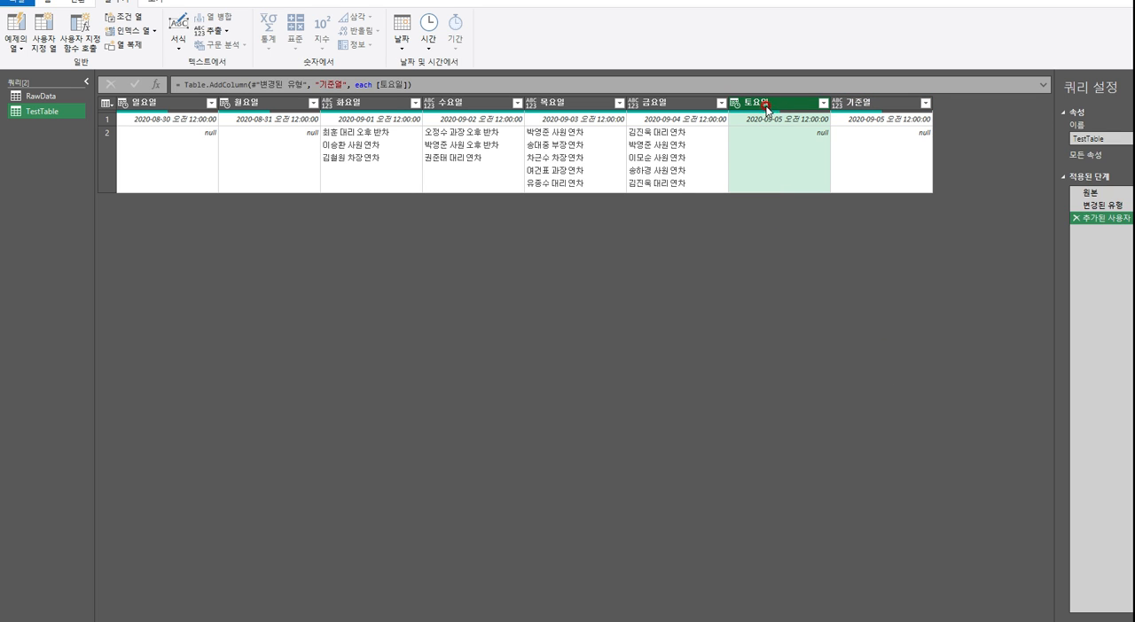
click(761, 122)
click(735, 108)
click(836, 104)
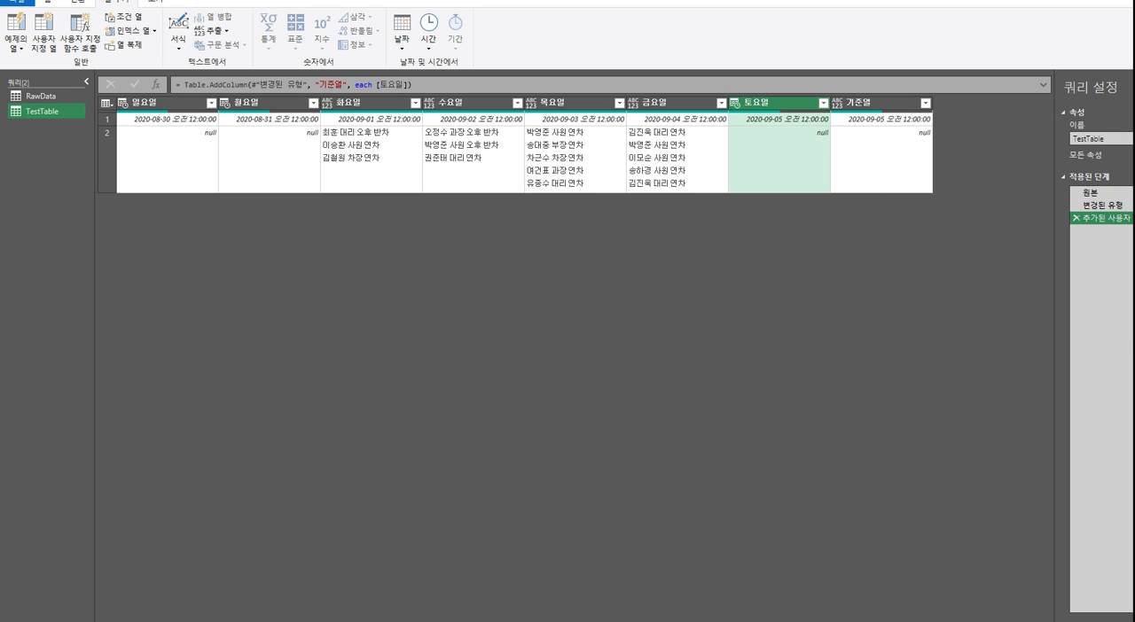
Delete the automatic type-change step (변경된 유형) from the TestTable query's applied steps
click(1105, 288)
click(1126, 205)
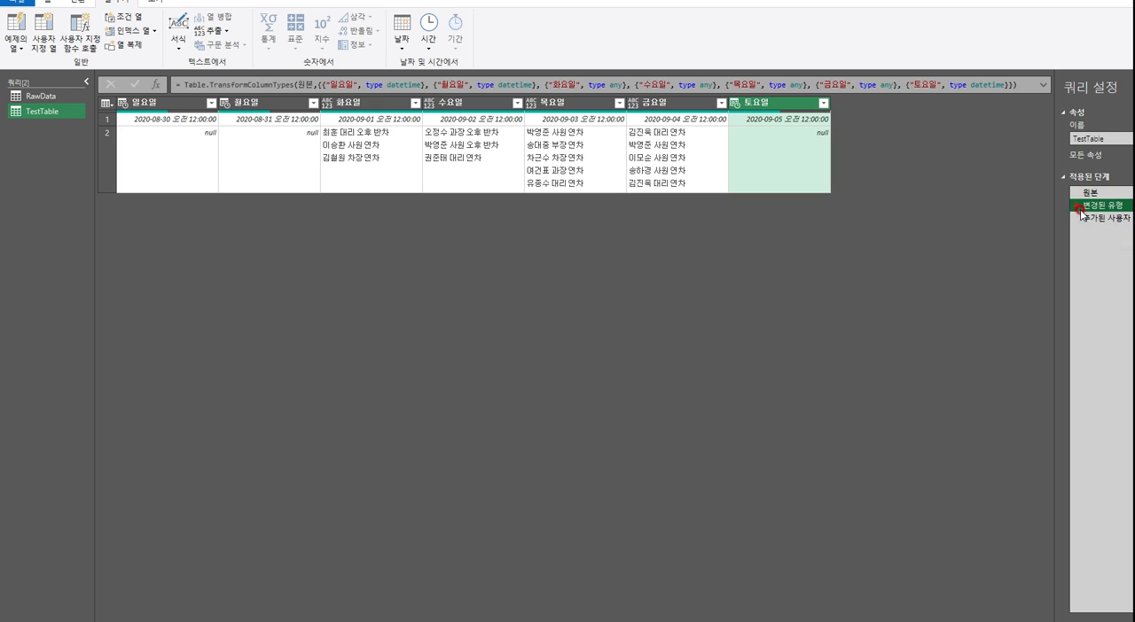
click(1077, 206)
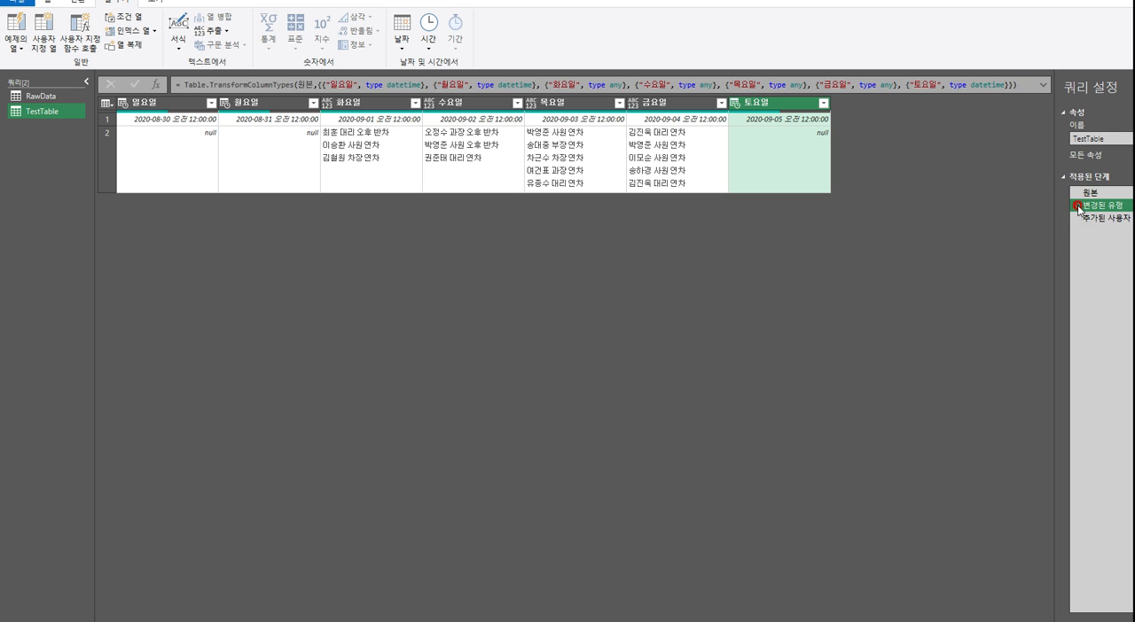
click(1077, 206)
click(672, 341)
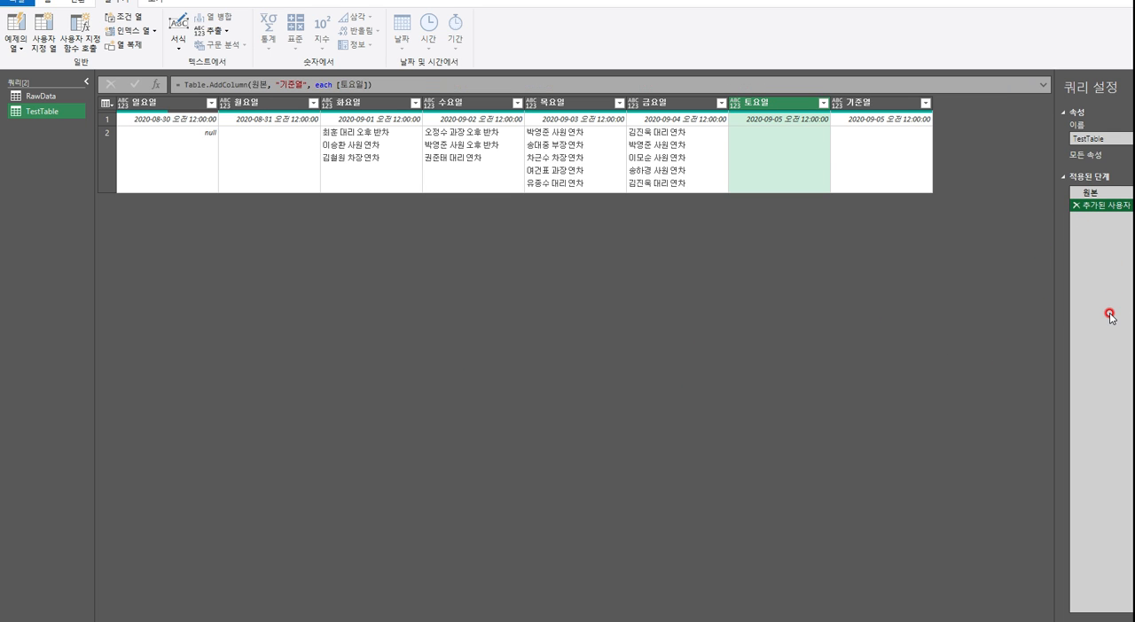
click(522, 238)
Examine the 원본 step, comparing the second-row cells of 토요일 and 일요일 for empty versus null contents
click(1122, 194)
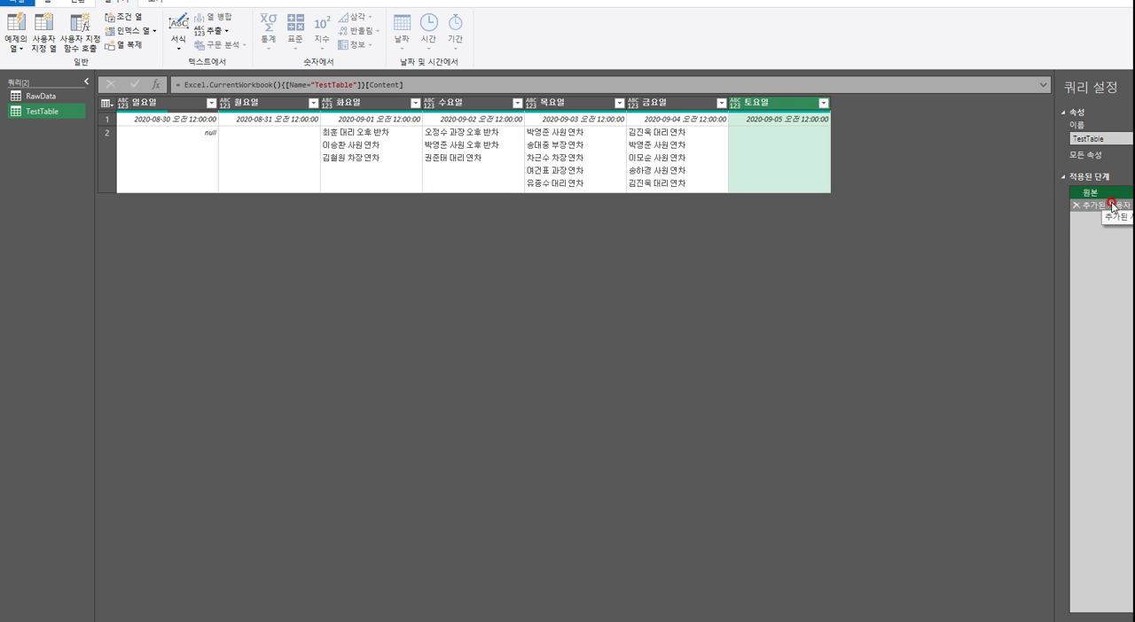
click(769, 131)
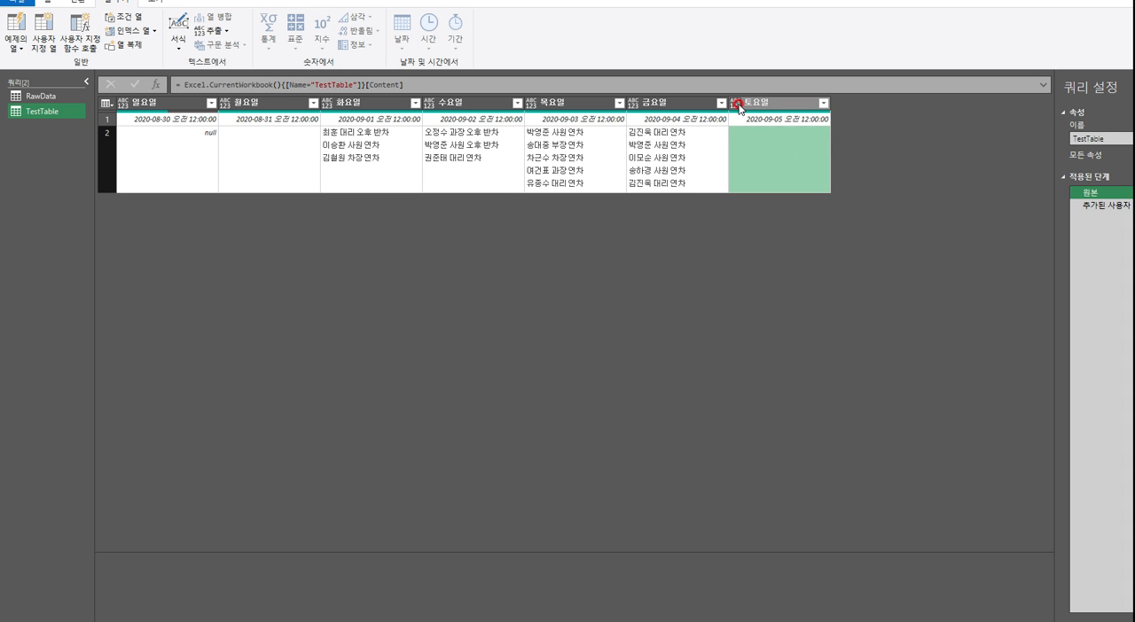
click(777, 120)
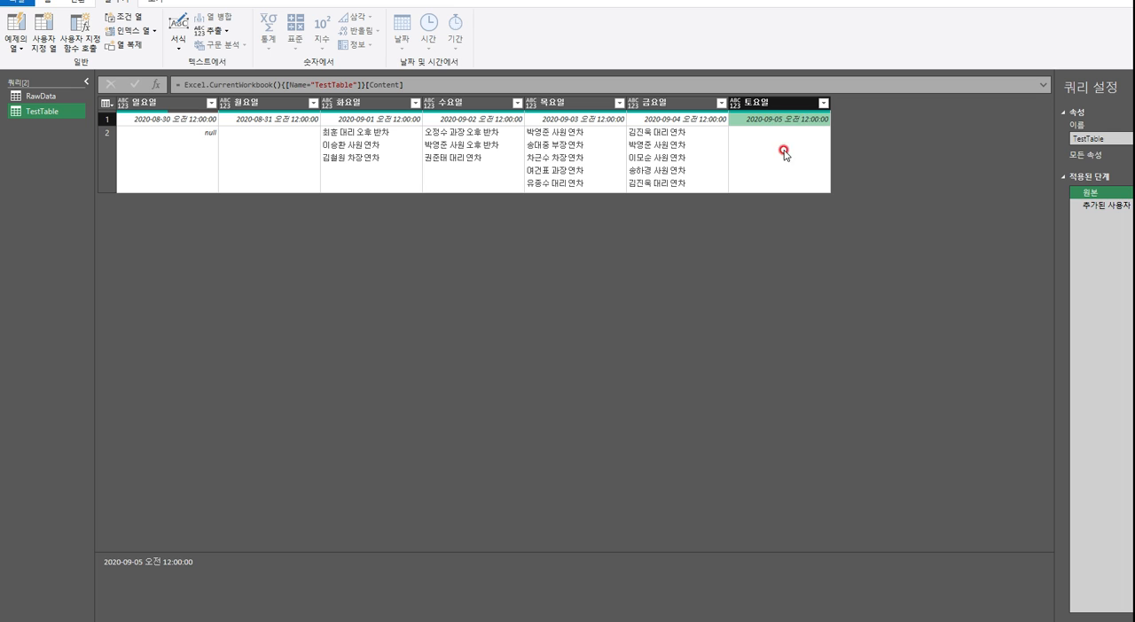
click(784, 147)
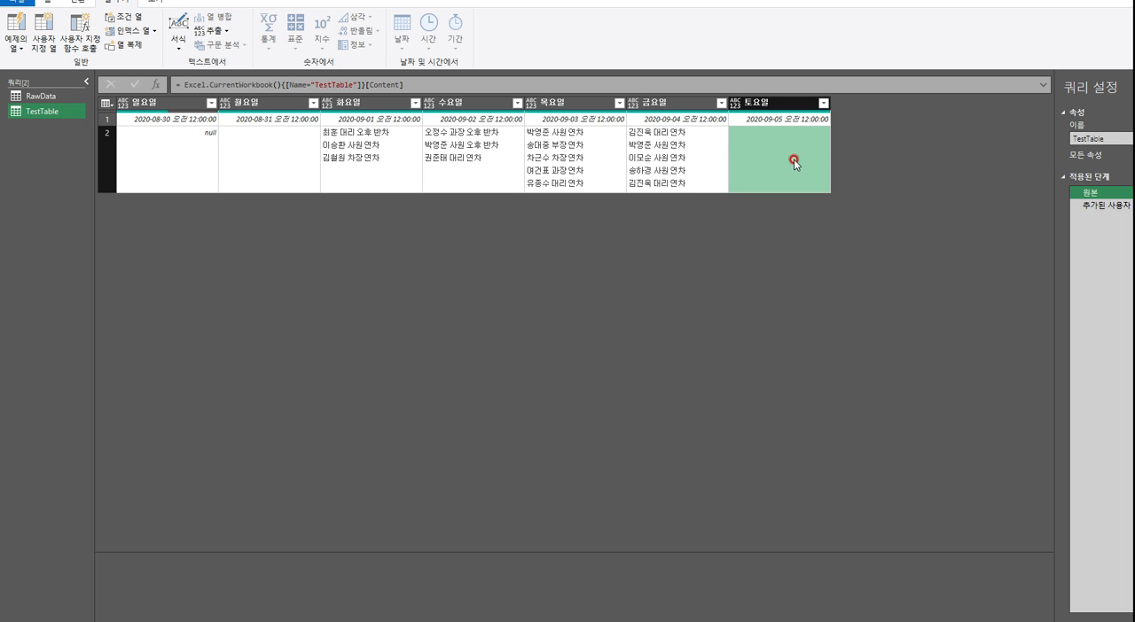
click(178, 169)
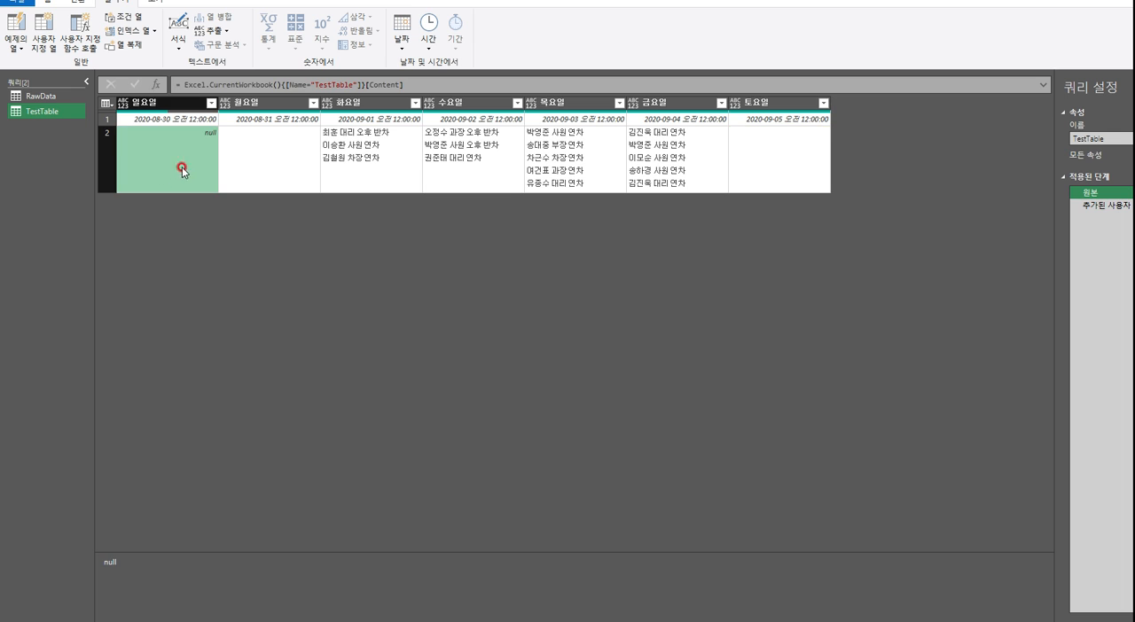
drag(1055, 219, 860, 237)
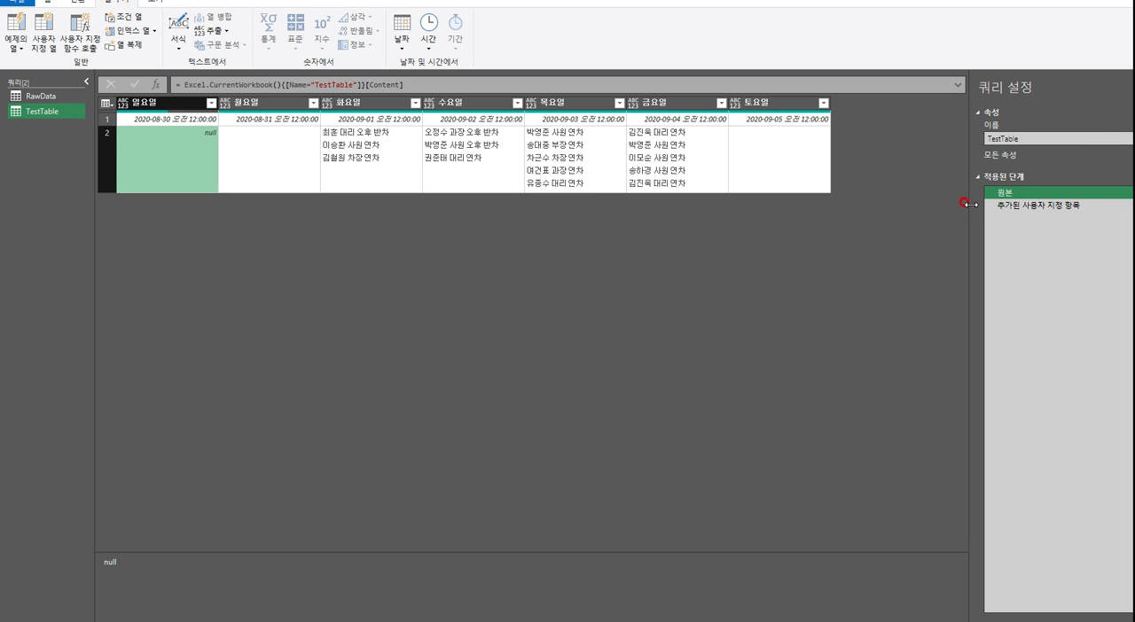
click(880, 258)
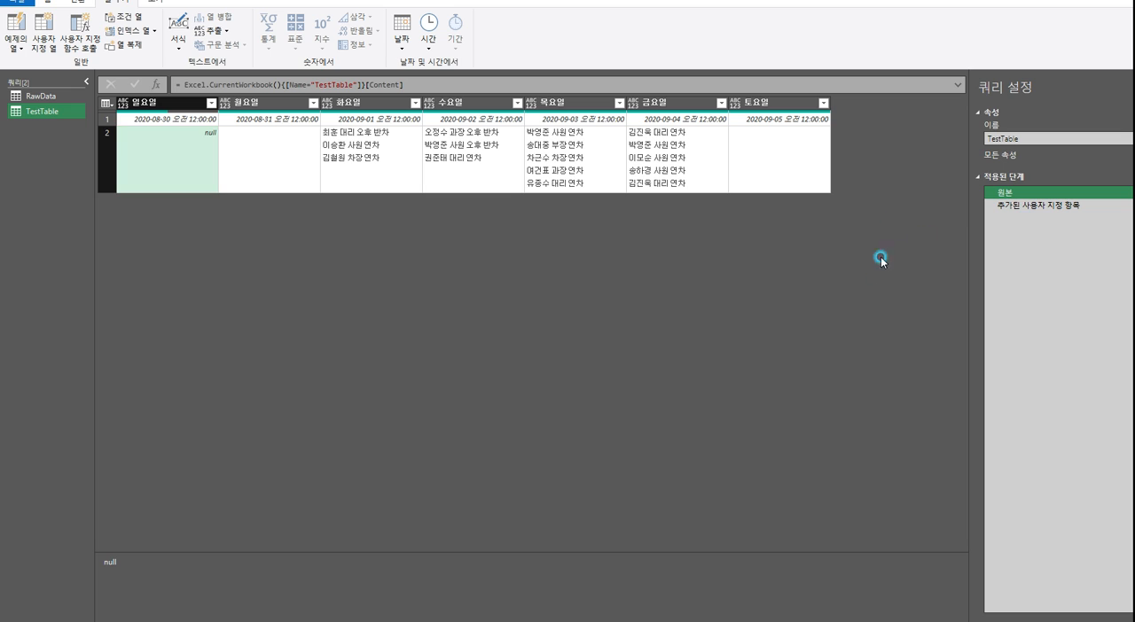
click(746, 172)
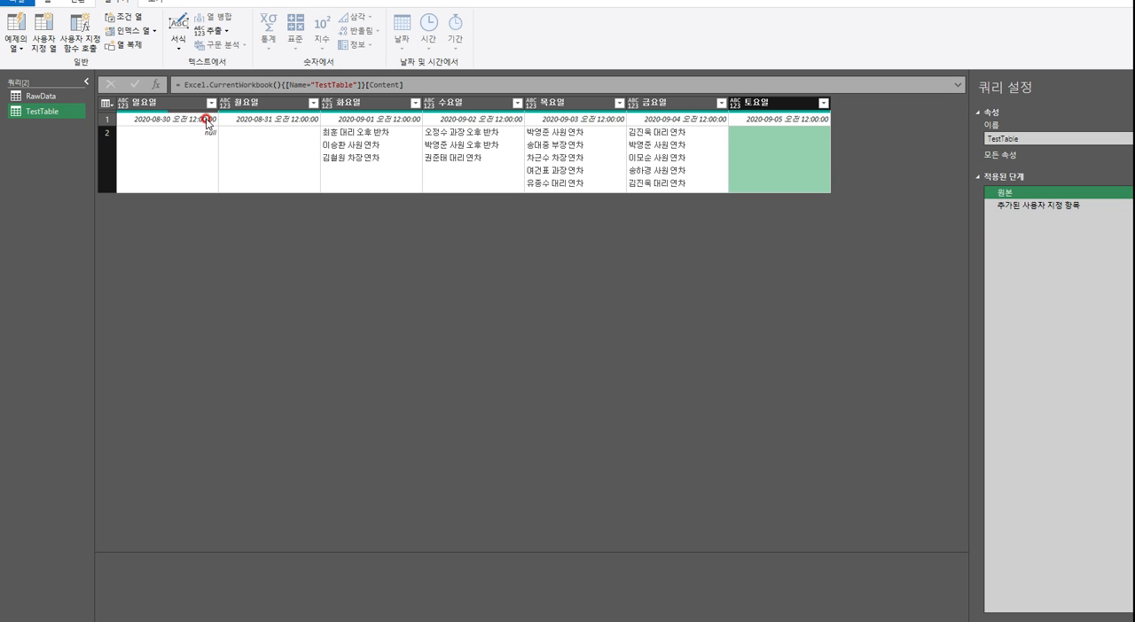
click(202, 140)
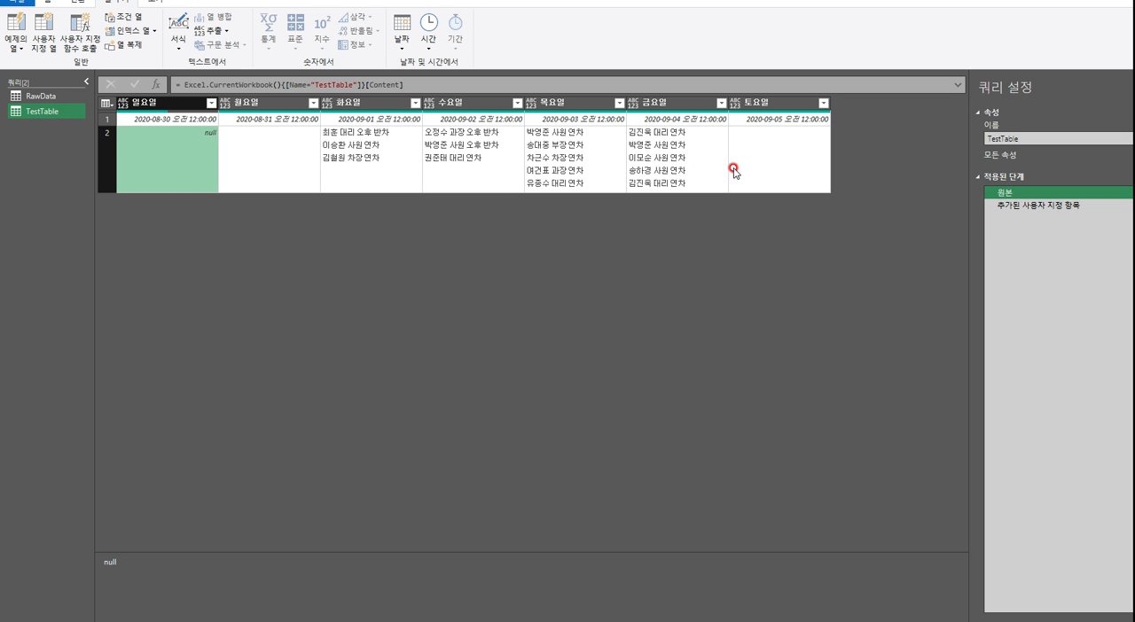
click(805, 157)
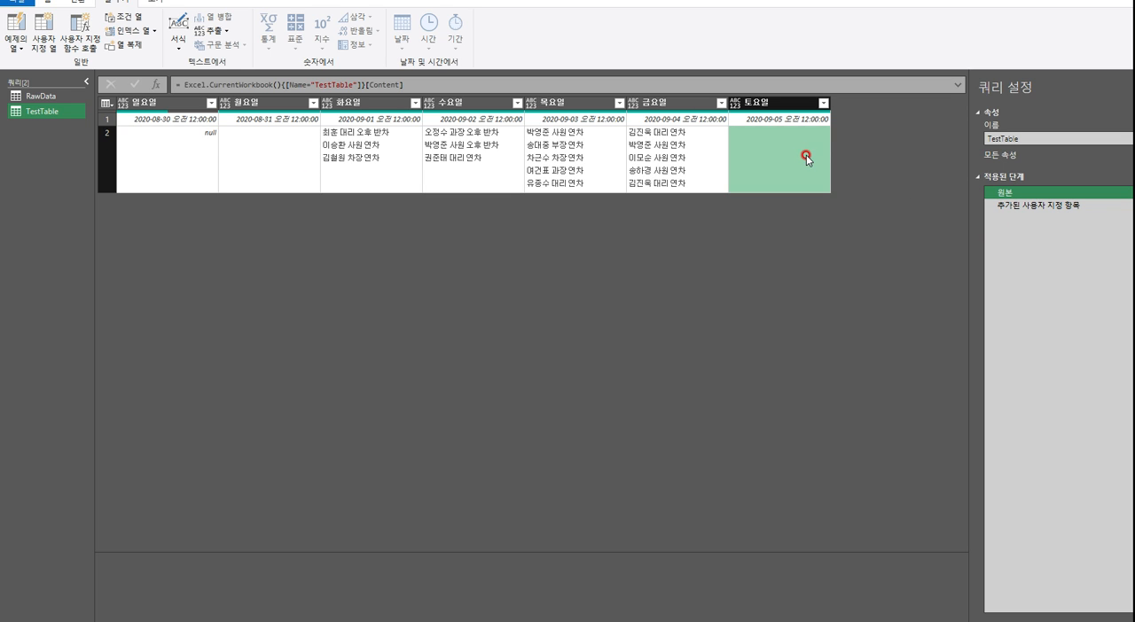
Return to the added custom column step and inspect both row values of the 기준열 column
click(1060, 210)
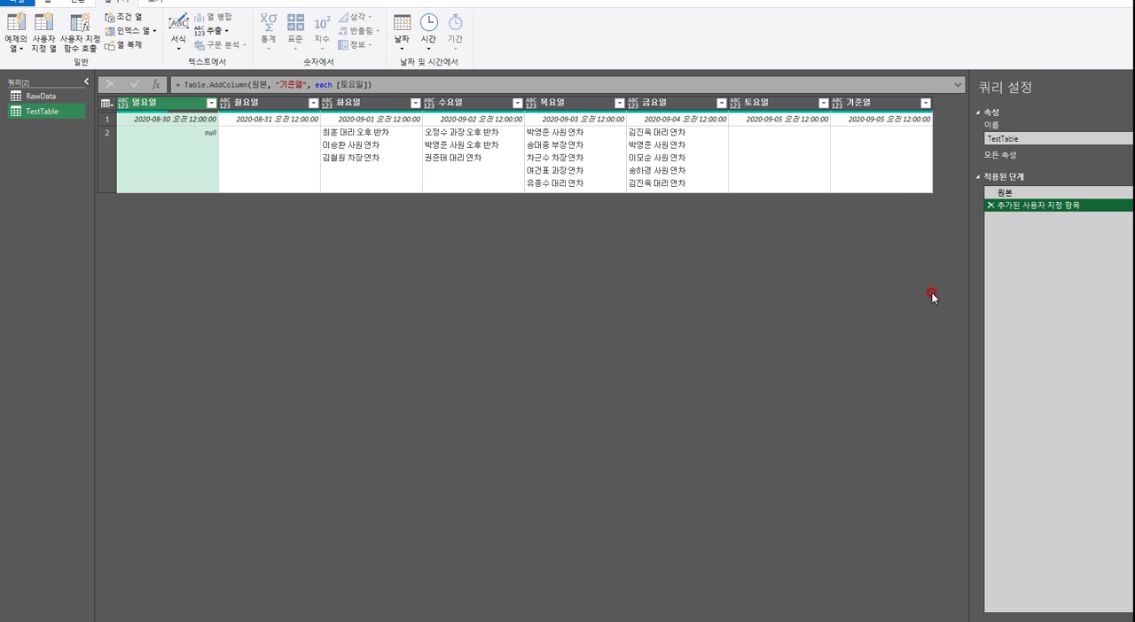
click(869, 105)
right_click(870, 110)
click(865, 155)
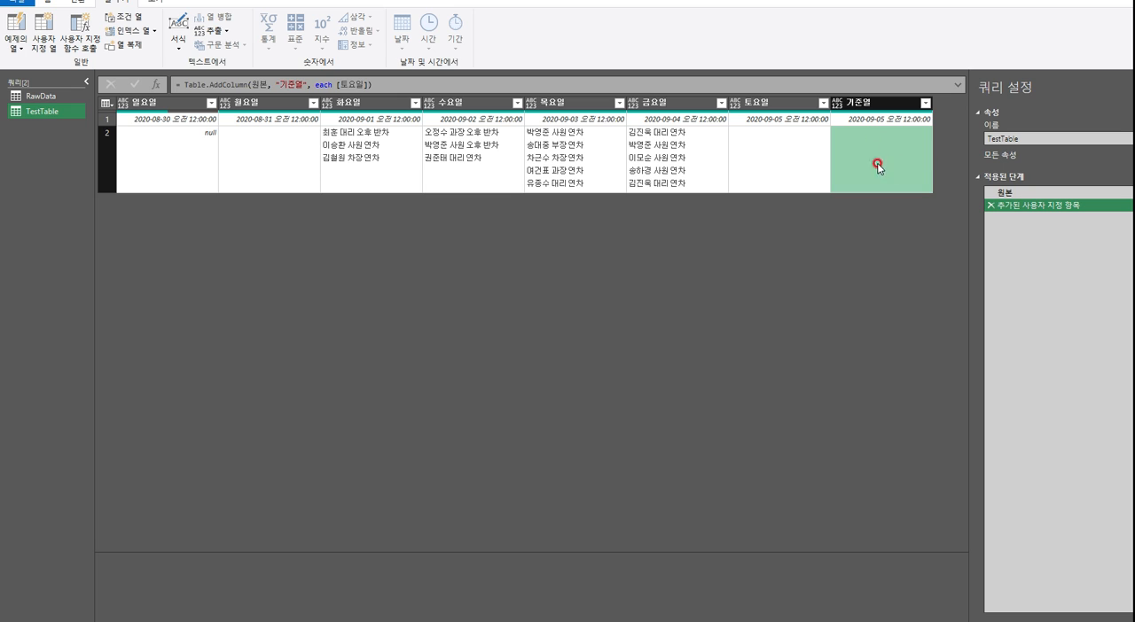
click(882, 119)
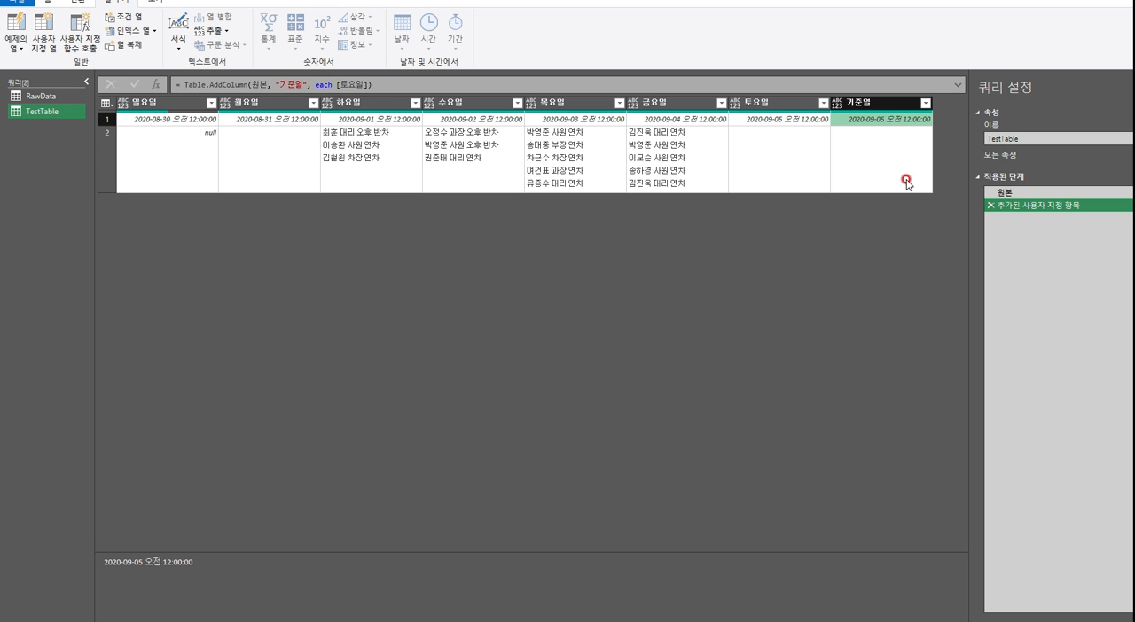
click(879, 152)
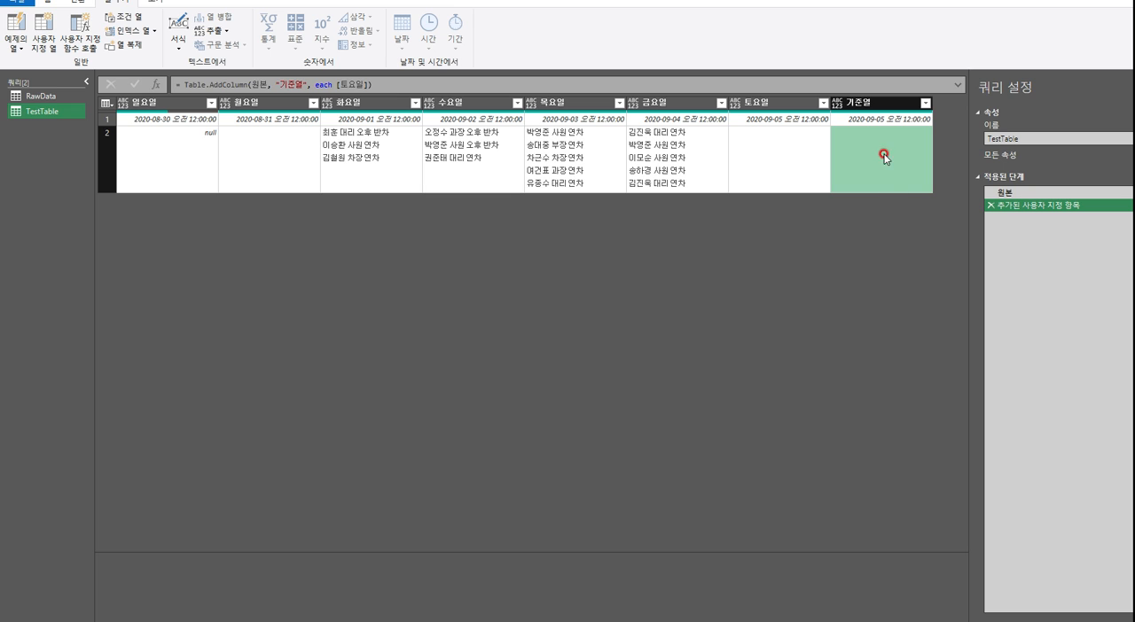
Try to fill the 기준열 column downward and check its values in both rows
click(862, 104)
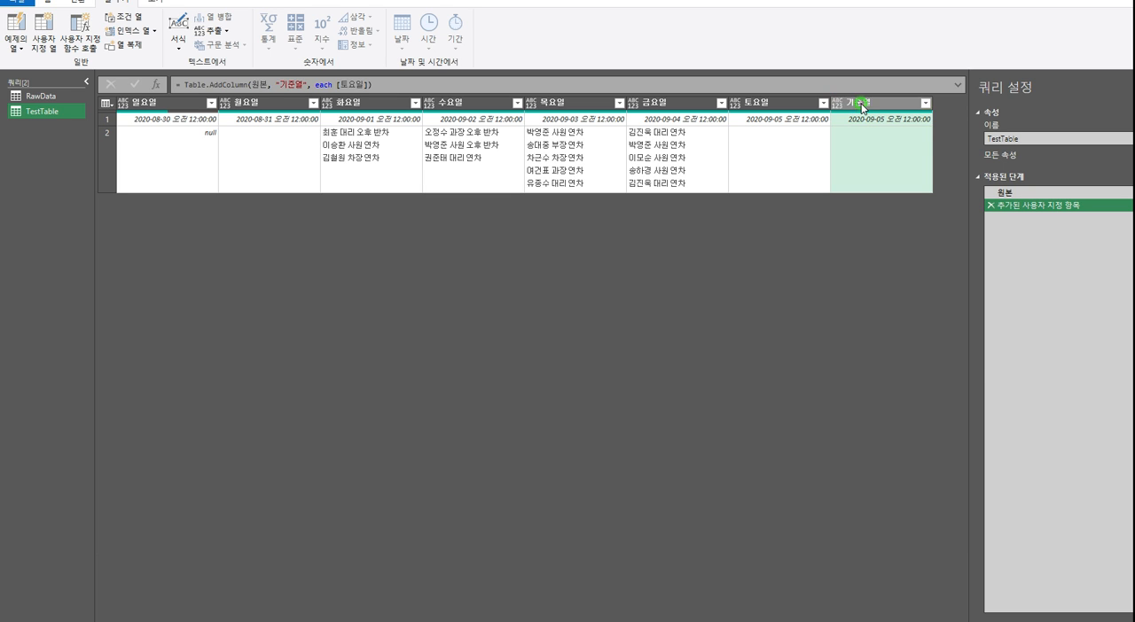
right_click(862, 104)
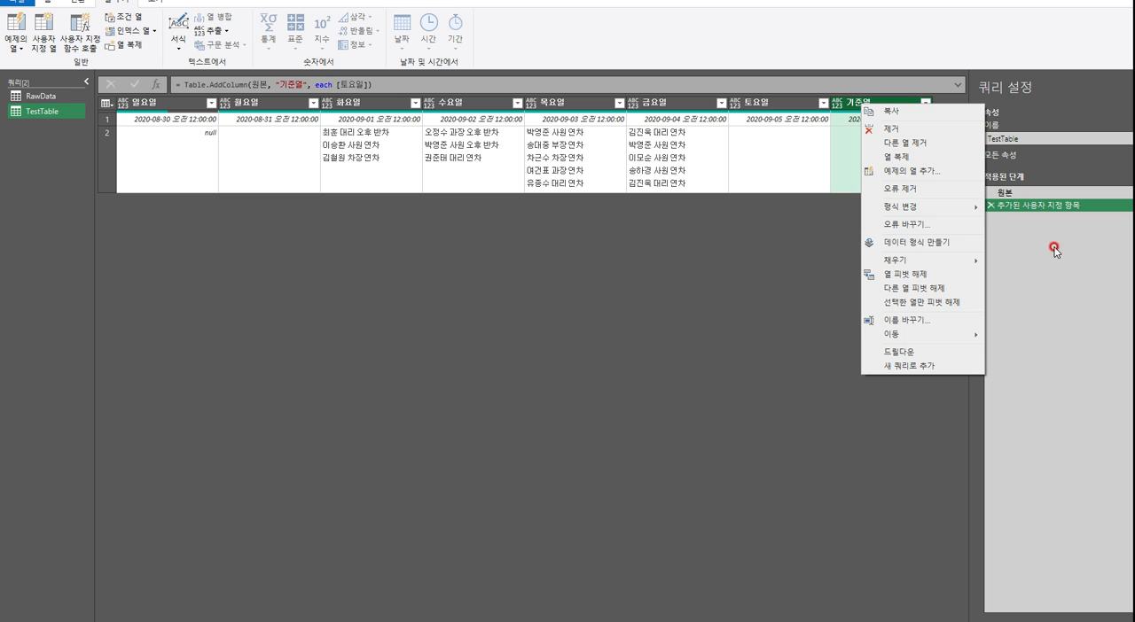
mouse_move(898, 336)
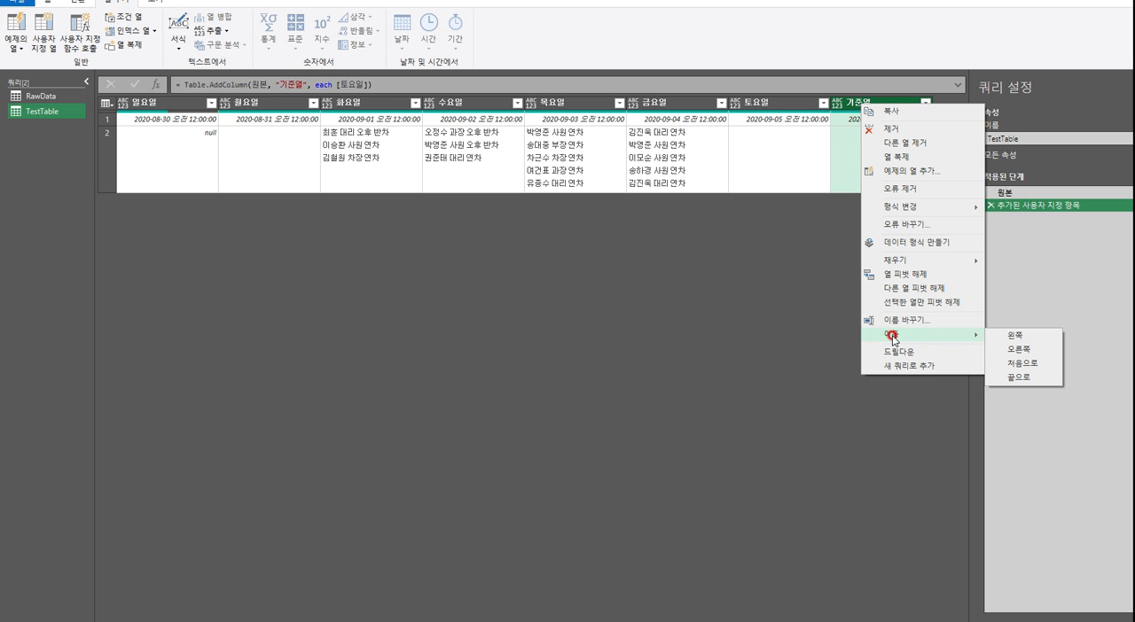
mouse_move(903, 263)
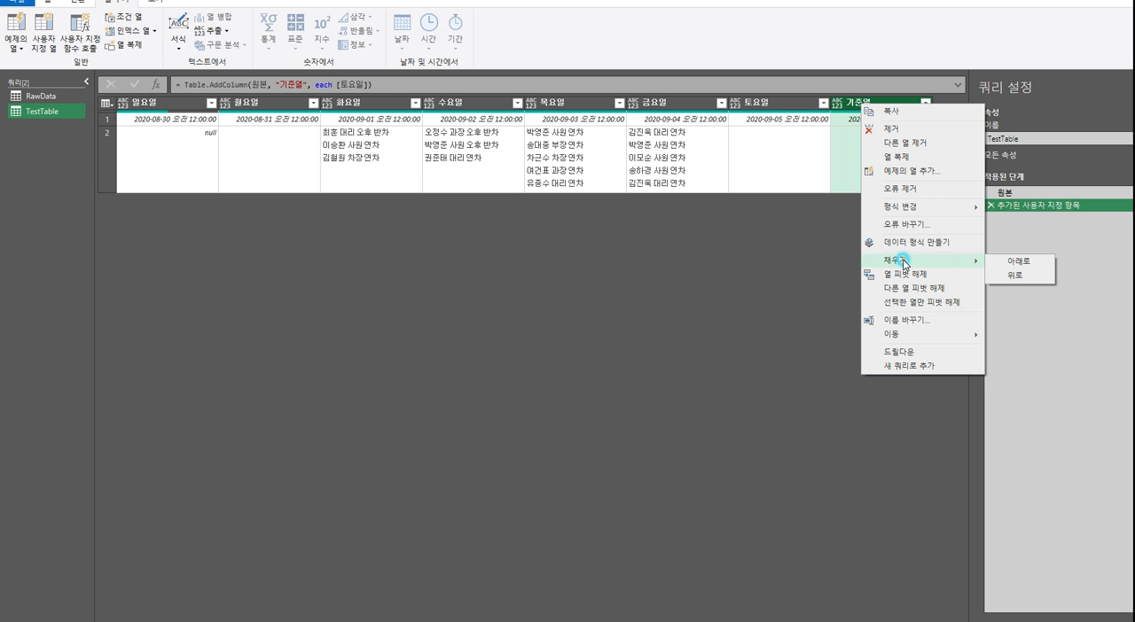
click(1017, 264)
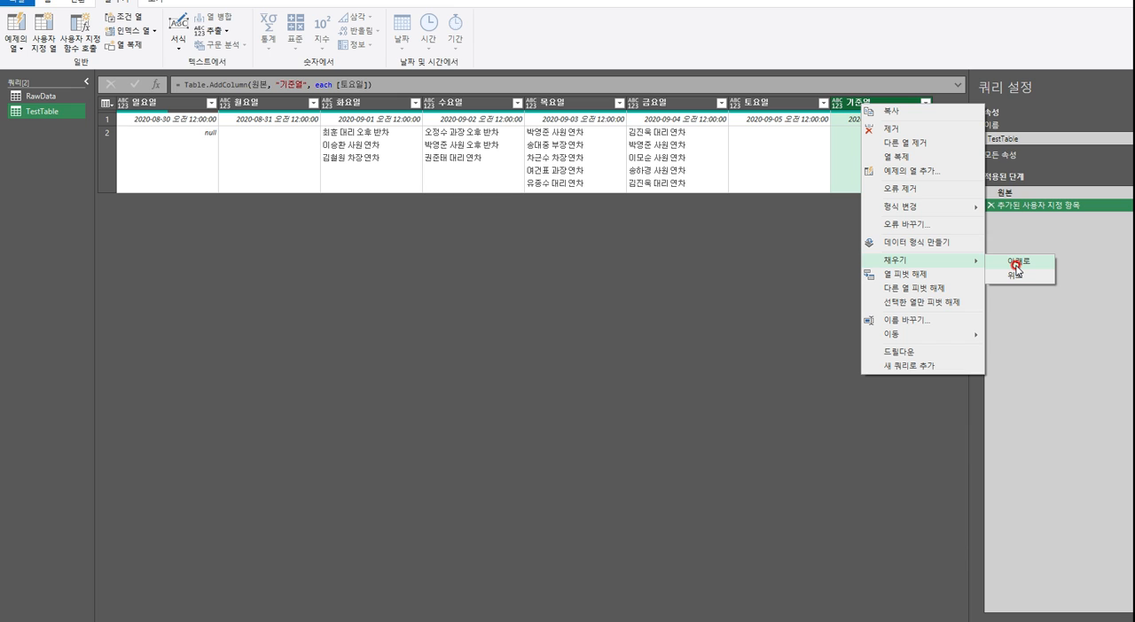
click(1017, 266)
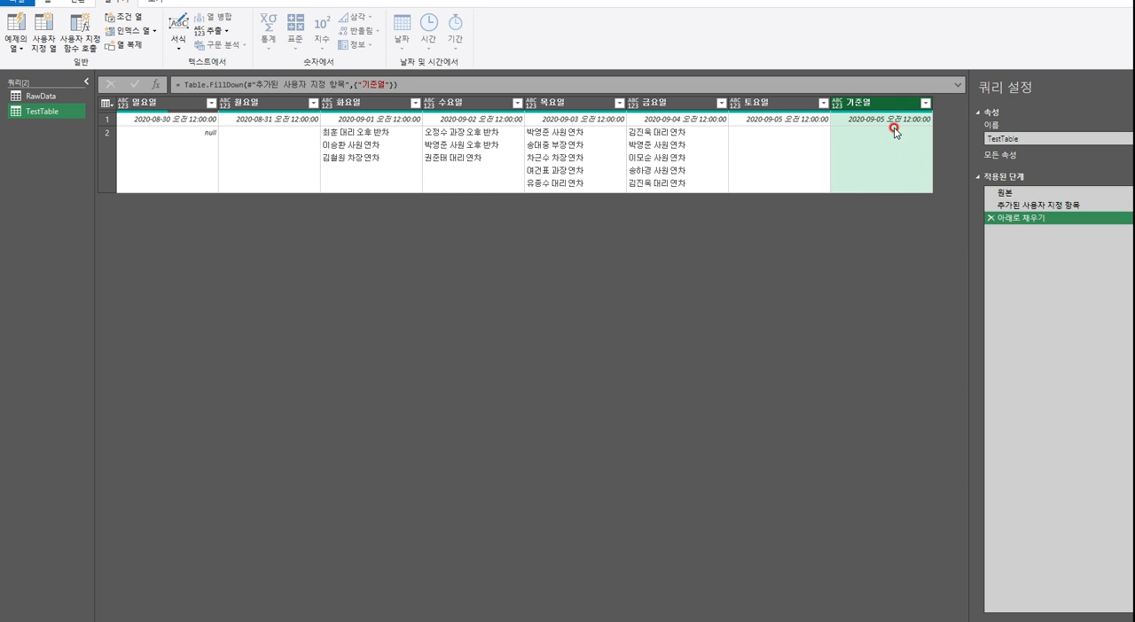
click(893, 176)
click(889, 118)
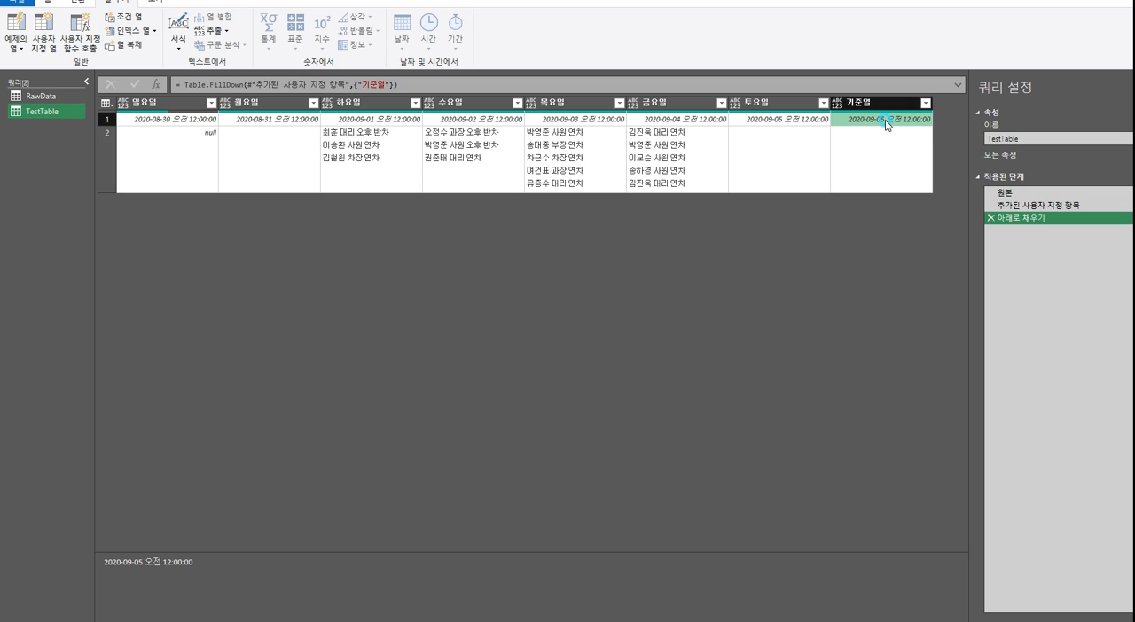
click(892, 153)
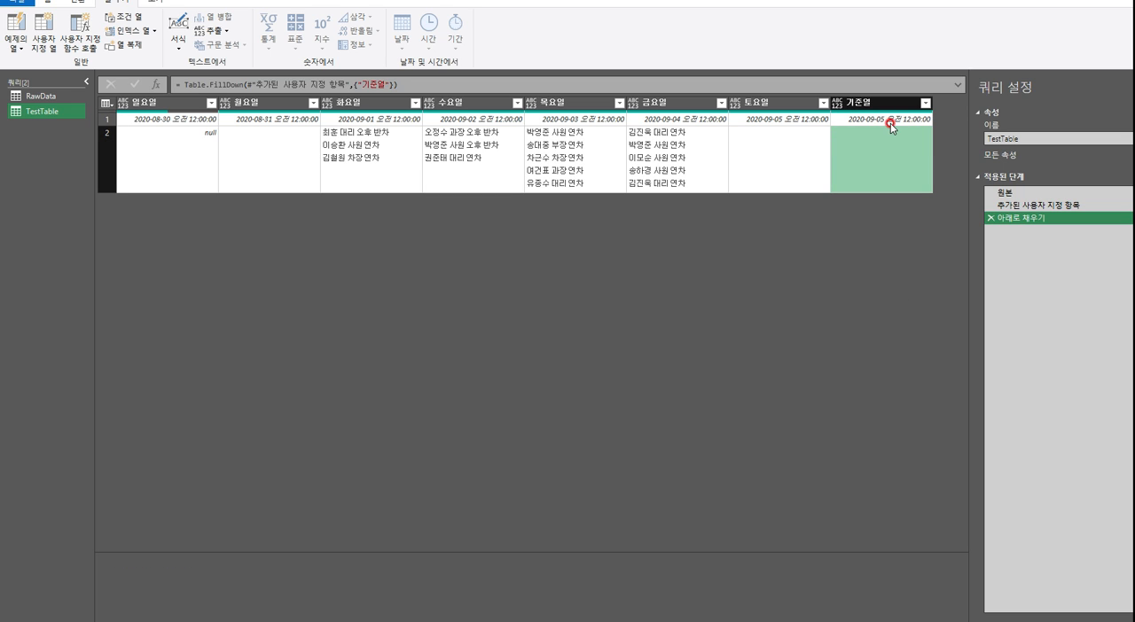
Delete the fill-down step (아래로 채우기) from the TestTable query's applied steps
click(1048, 205)
click(1043, 219)
click(990, 220)
Insert a step after 원본 that changes the 토요일 column's data type to 날짜
click(1006, 192)
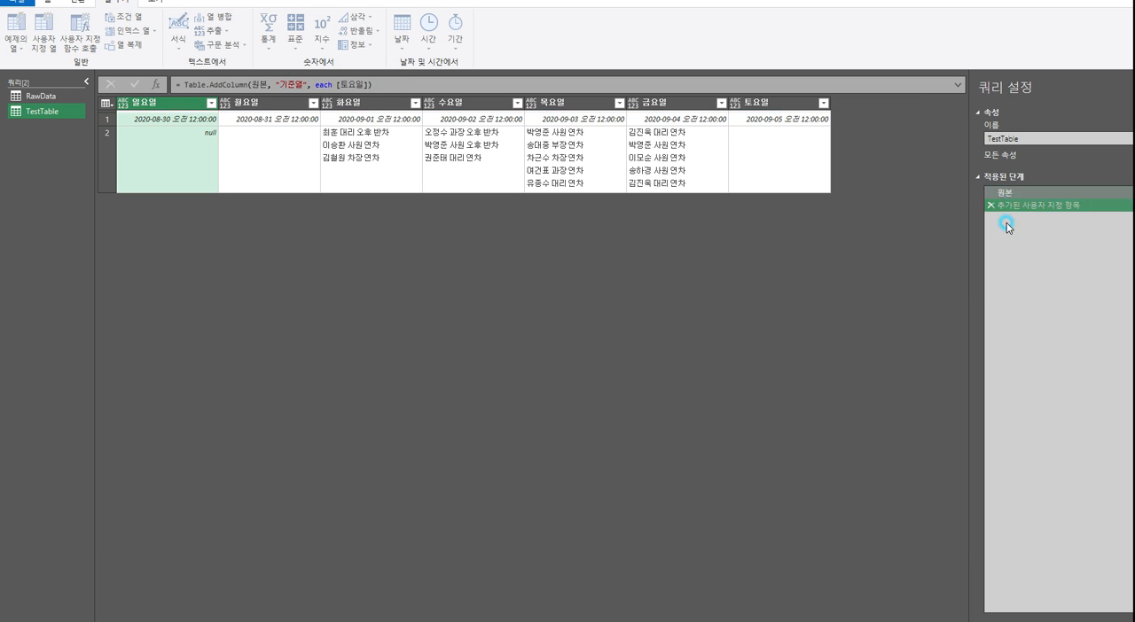
click(739, 106)
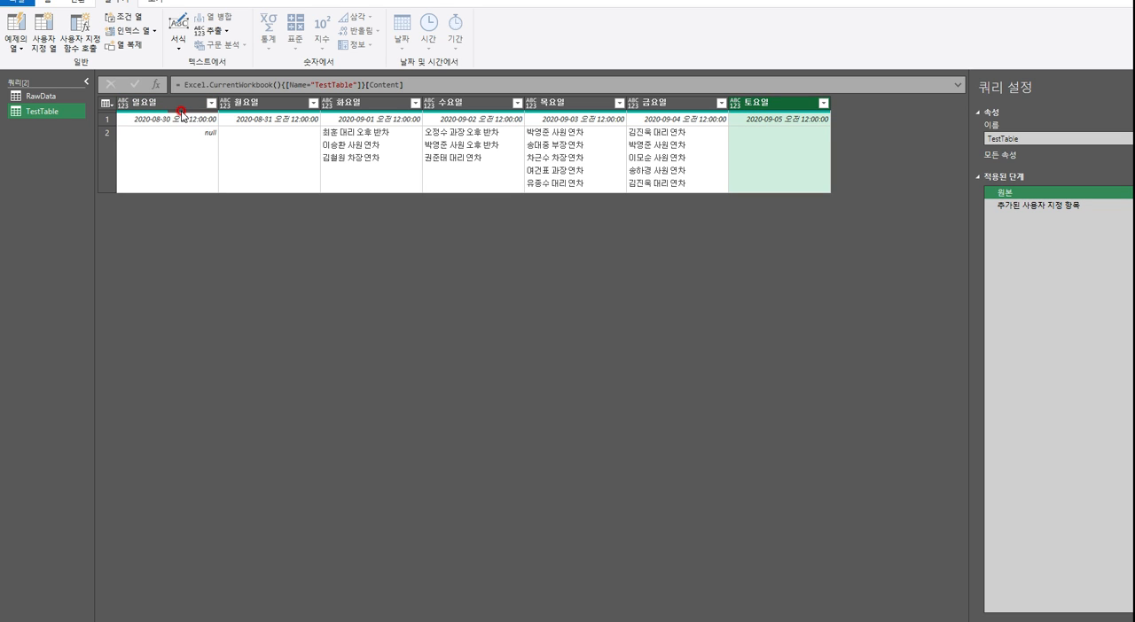
click(780, 105)
click(1004, 204)
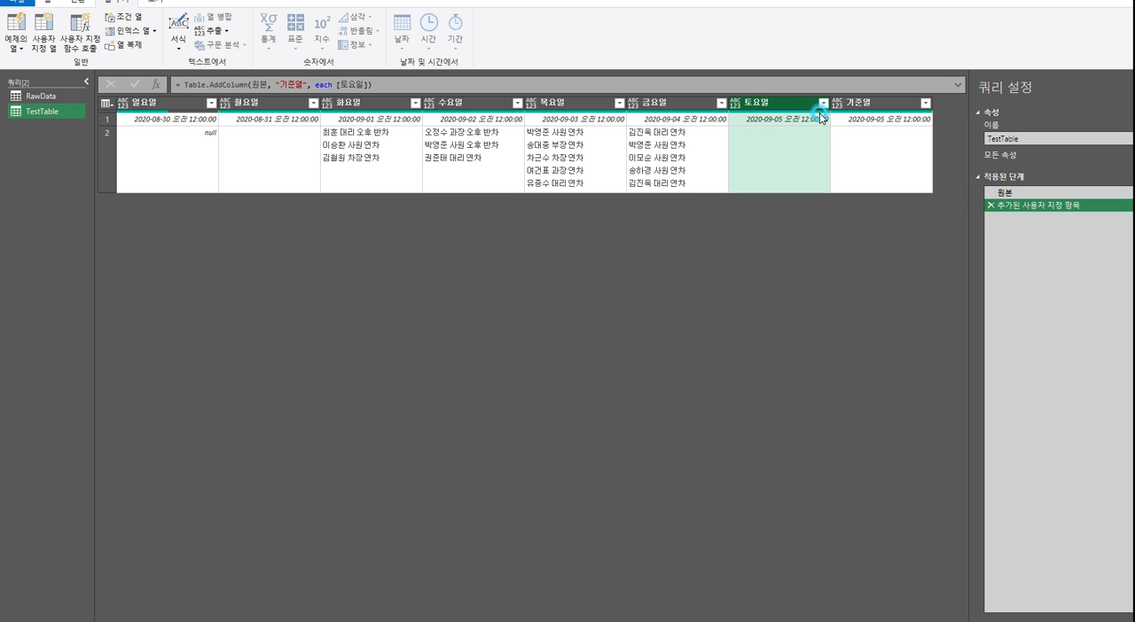
click(1006, 192)
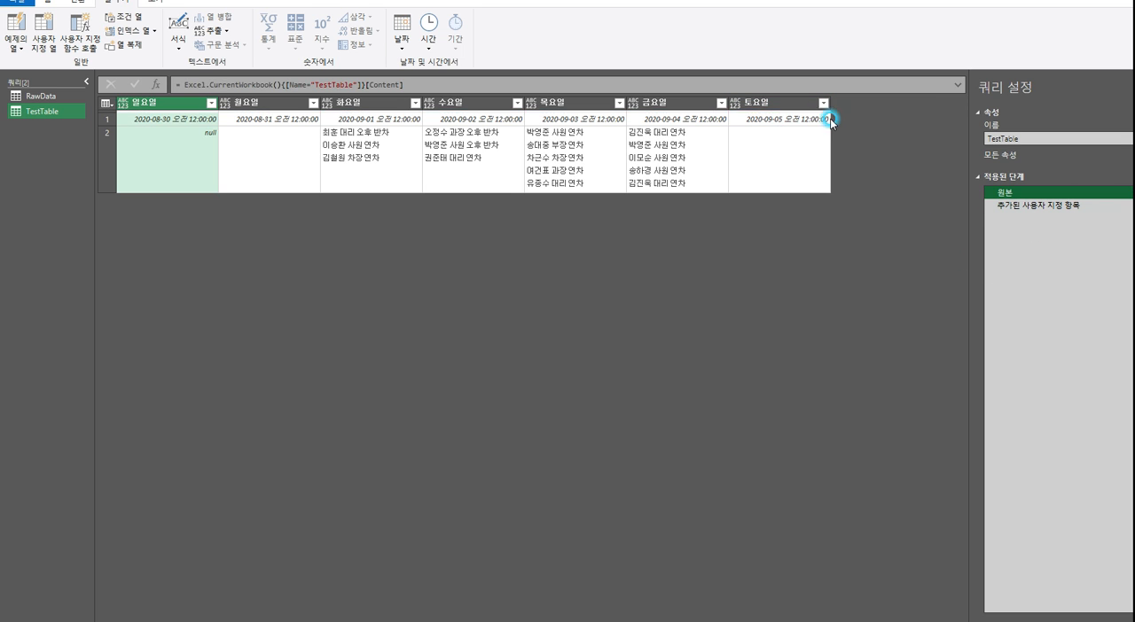
click(775, 104)
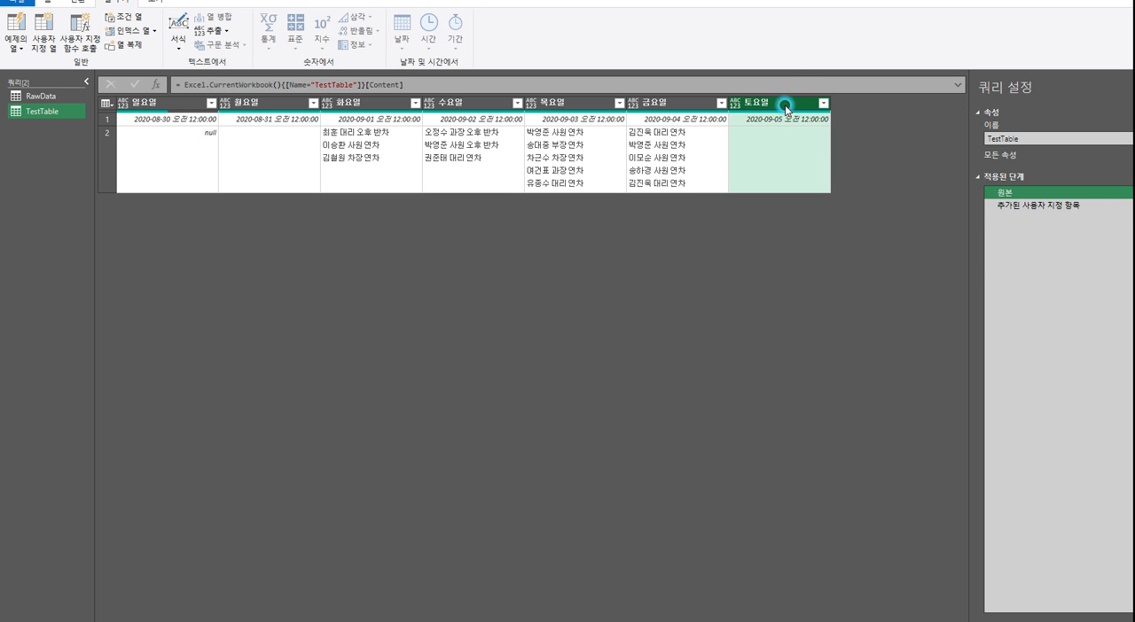
click(735, 104)
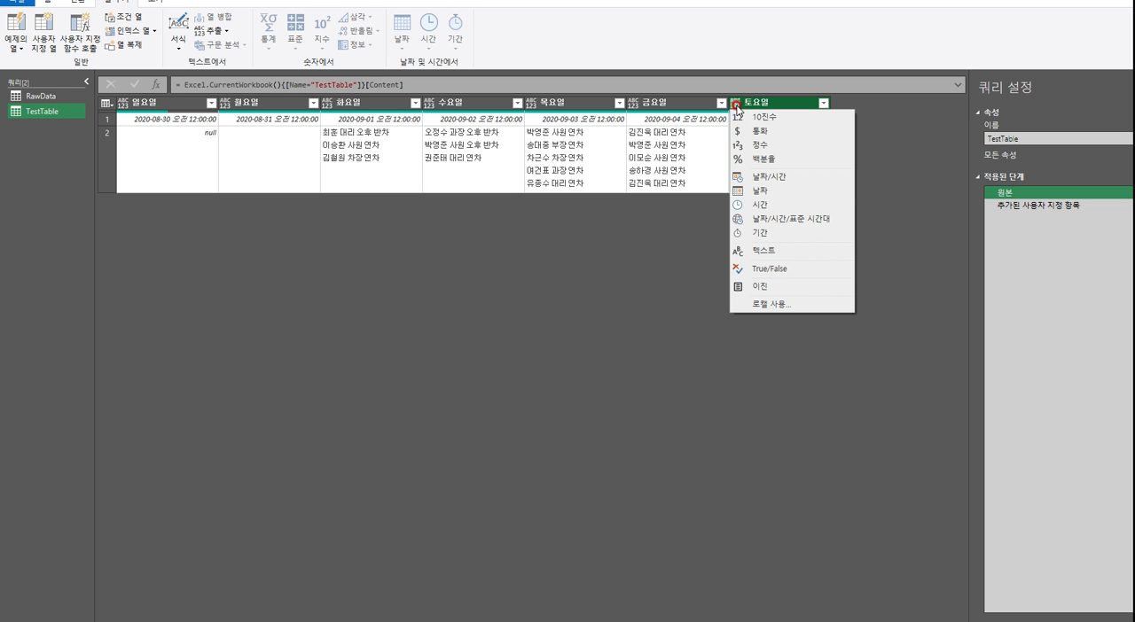
click(772, 191)
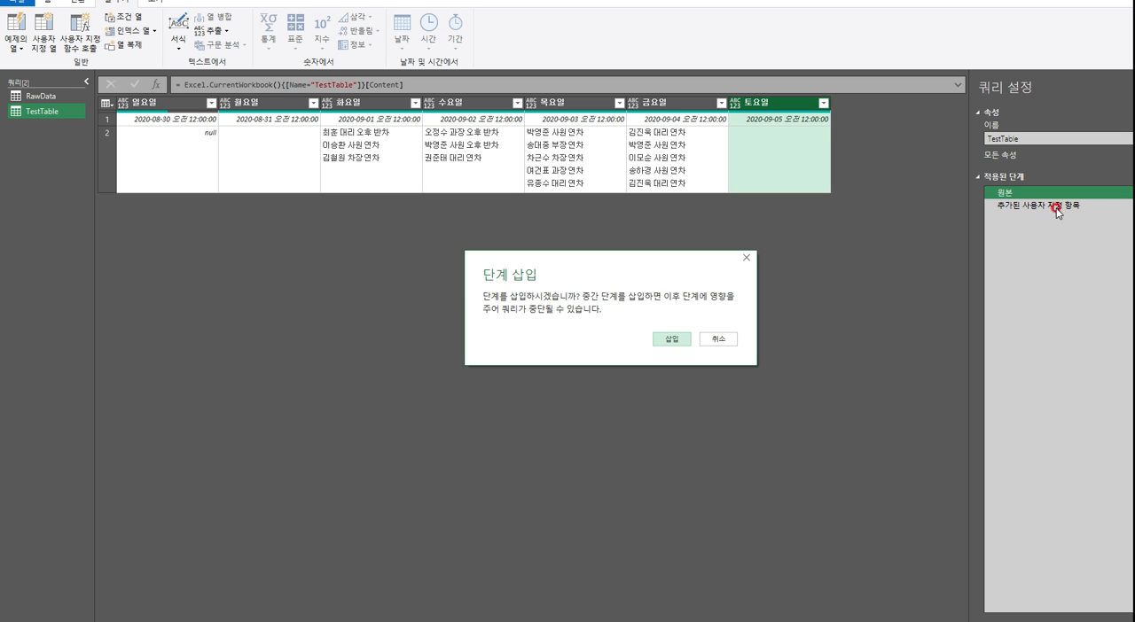
click(678, 339)
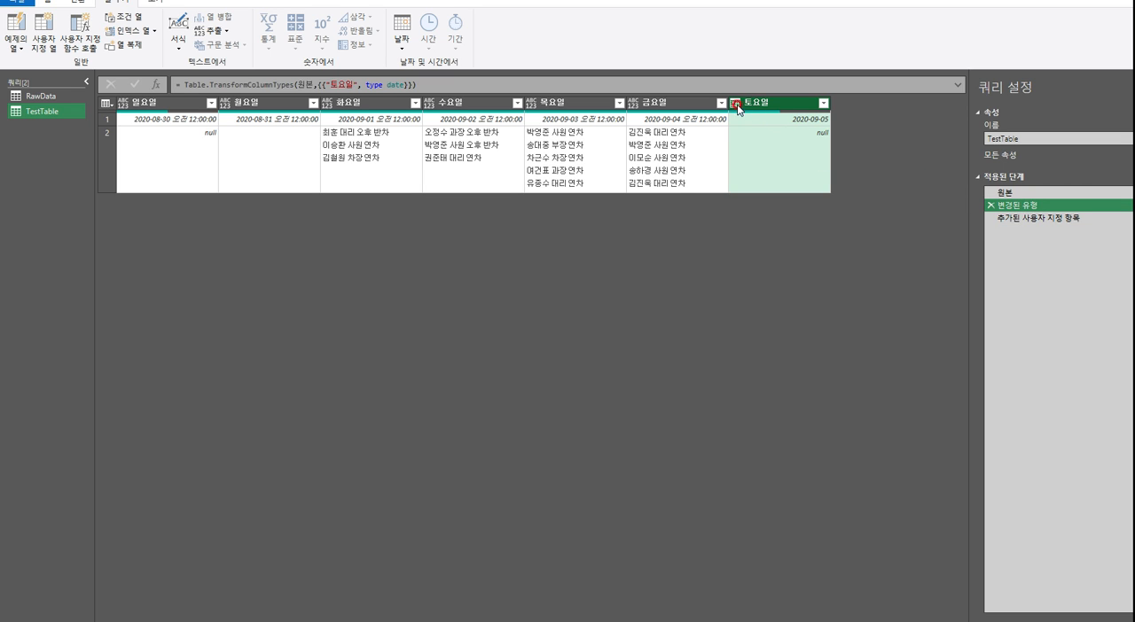
Compare the second-row 토요일 cell before and after the type change, and inspect the 기준열 values in the added custom column step
click(819, 133)
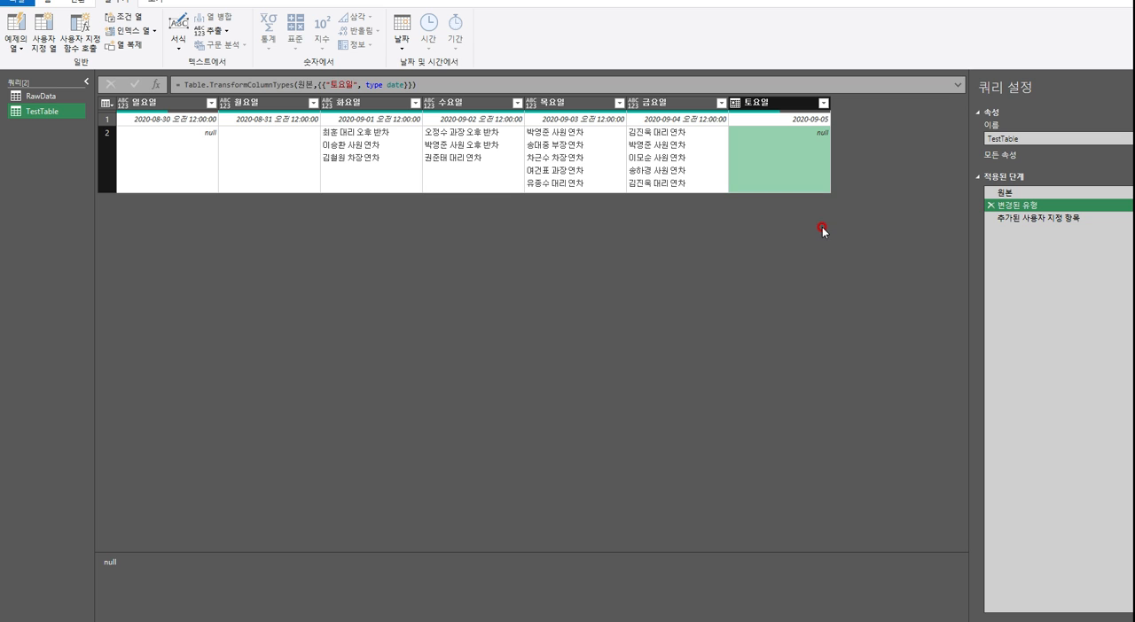
click(1018, 194)
click(771, 146)
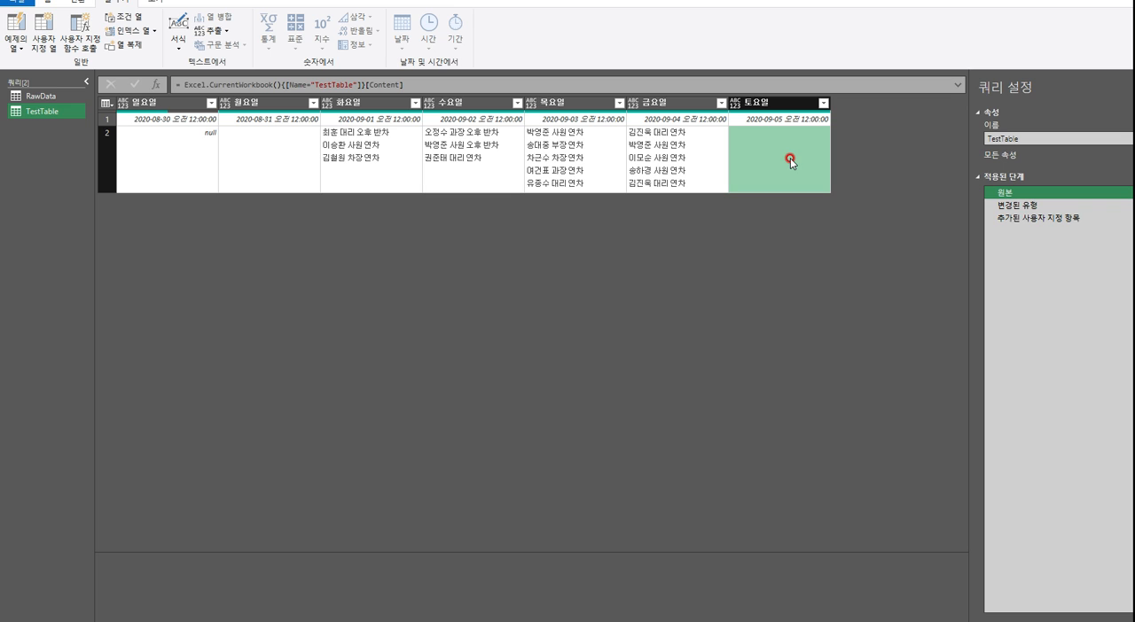
click(1031, 219)
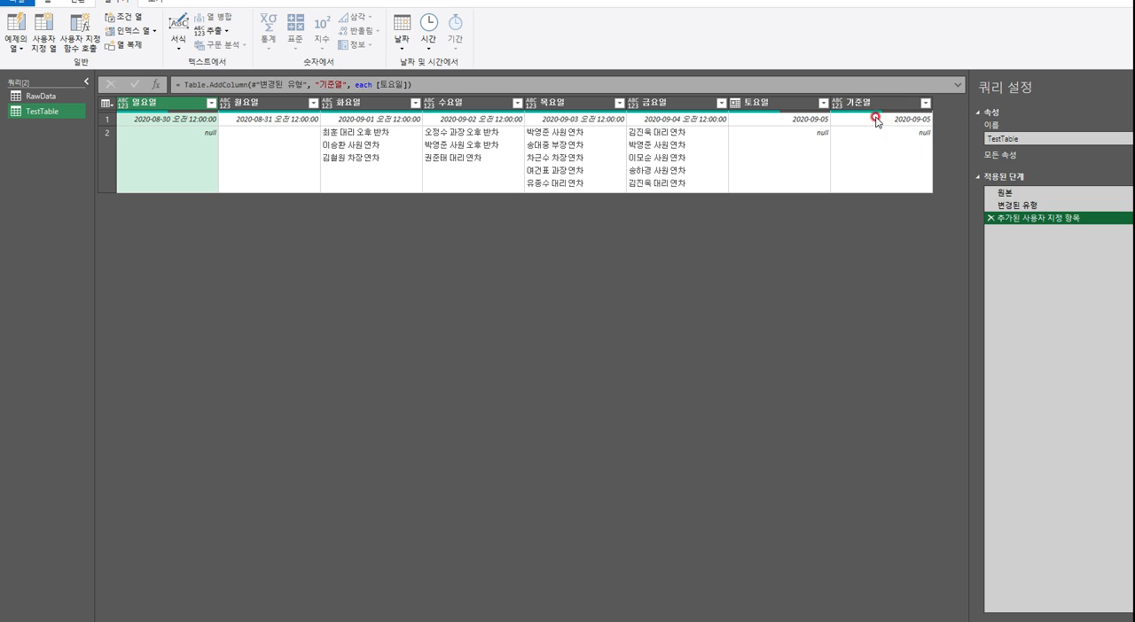
click(1019, 208)
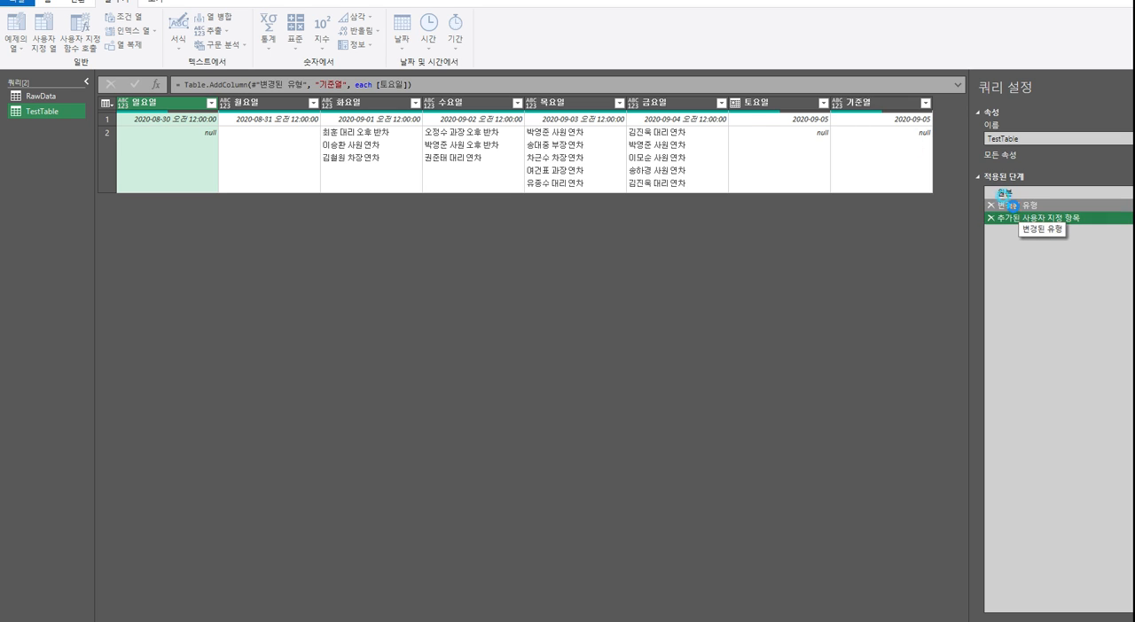
click(769, 116)
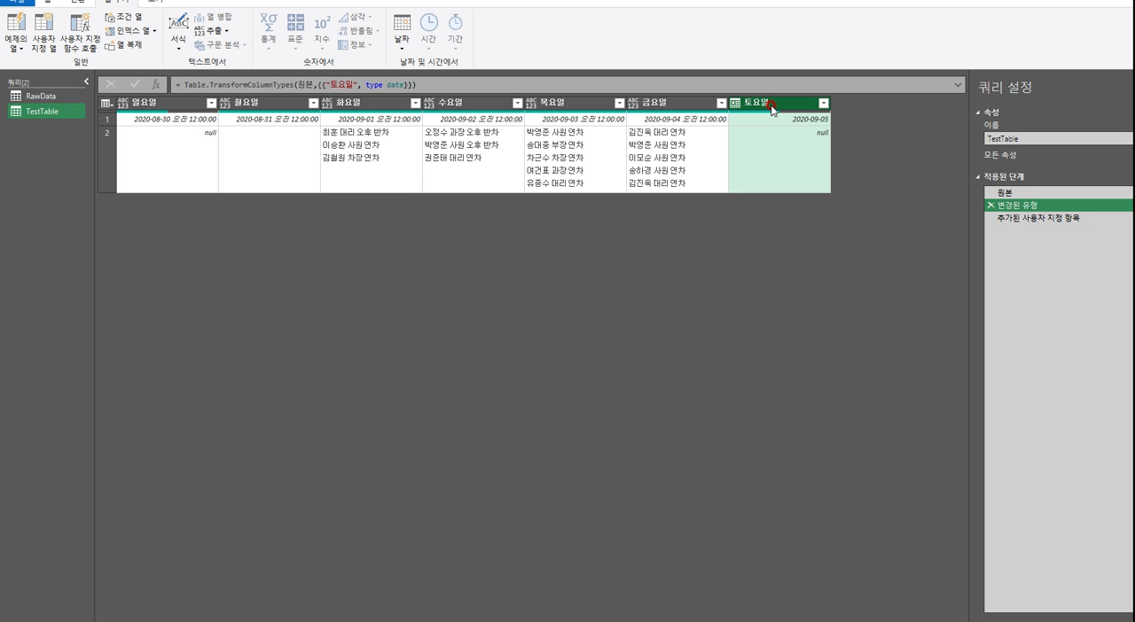
click(1040, 219)
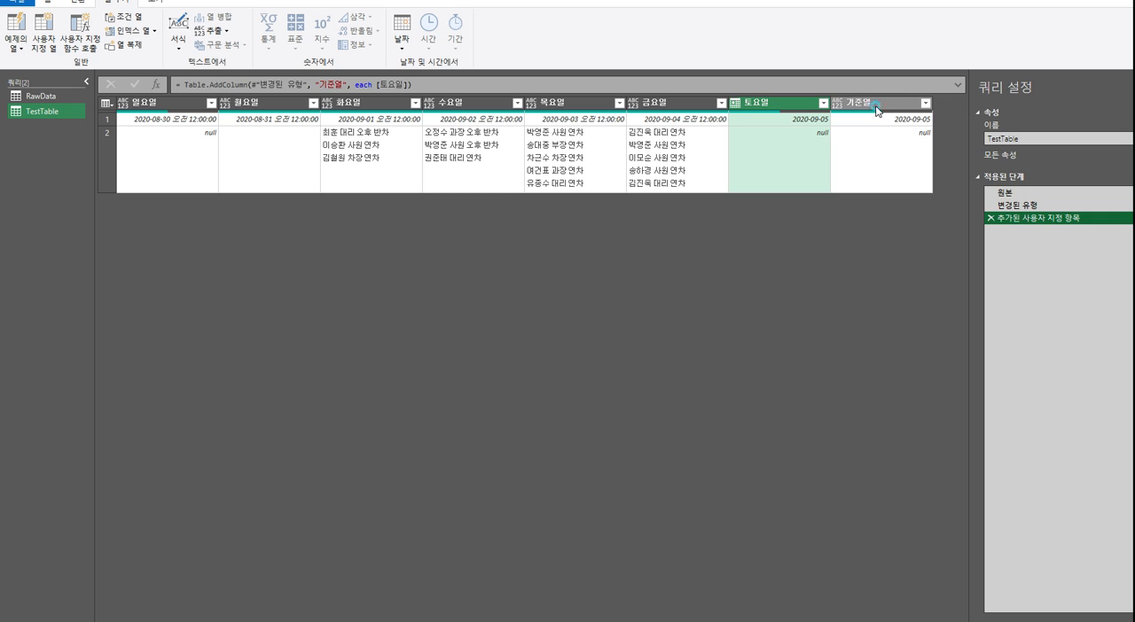
click(876, 105)
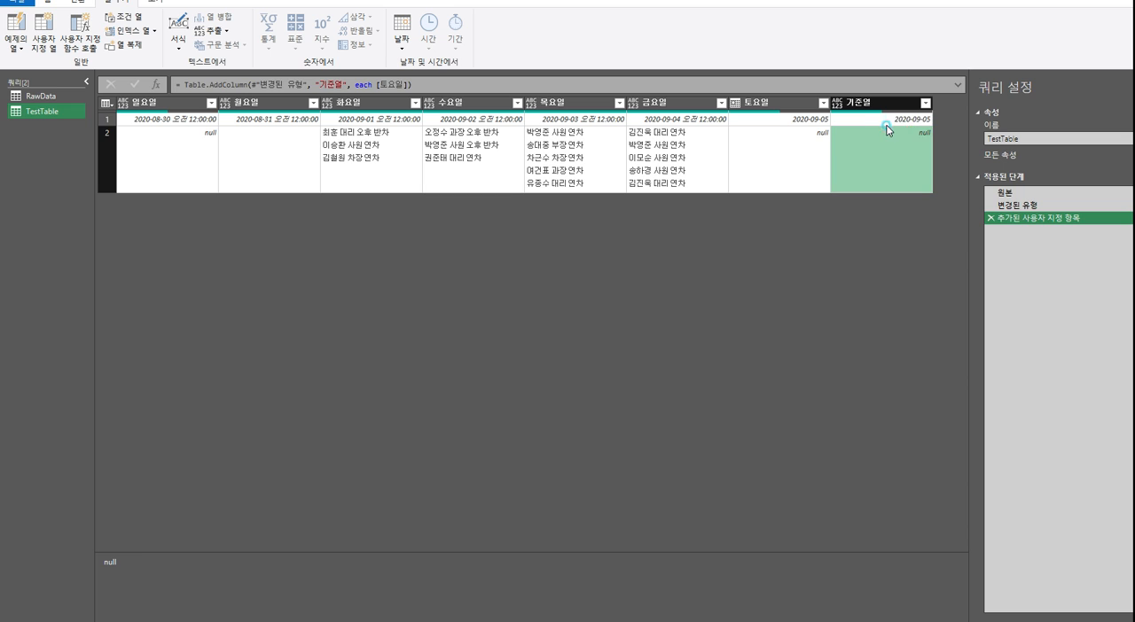
click(885, 121)
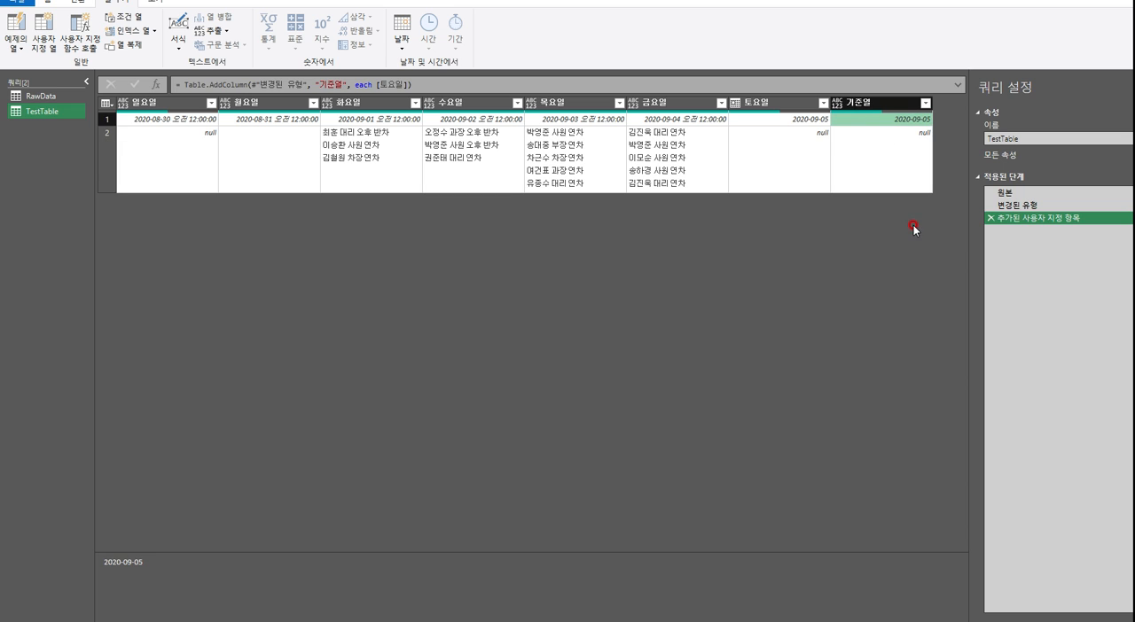
Fill the 기준열 column downward and check its values in both rows
click(852, 106)
right_click(852, 107)
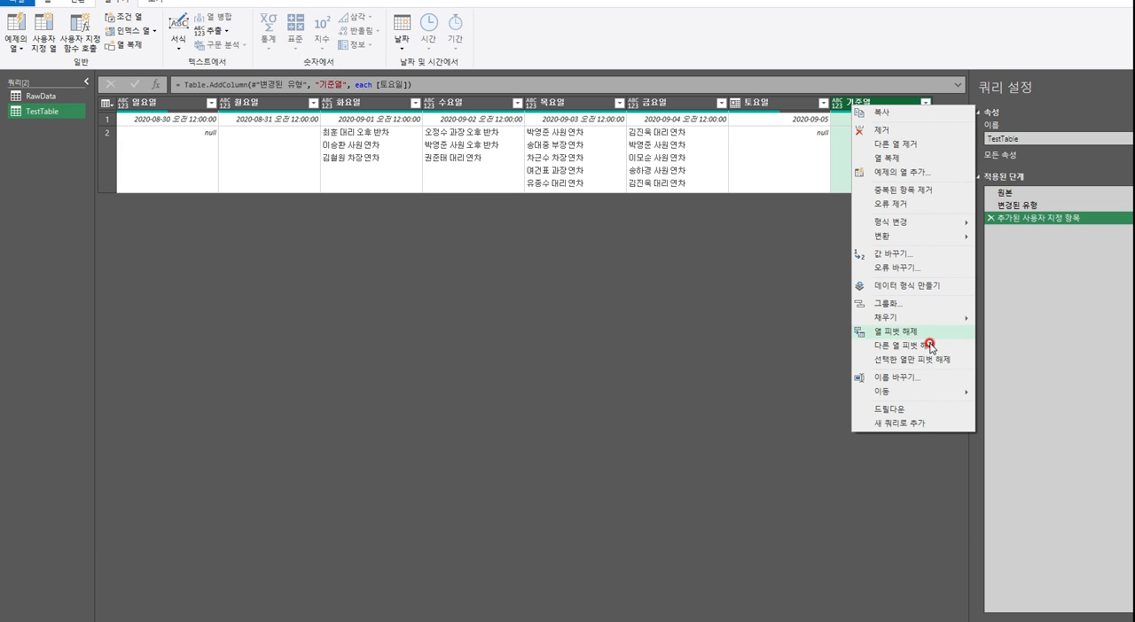
mouse_move(913, 318)
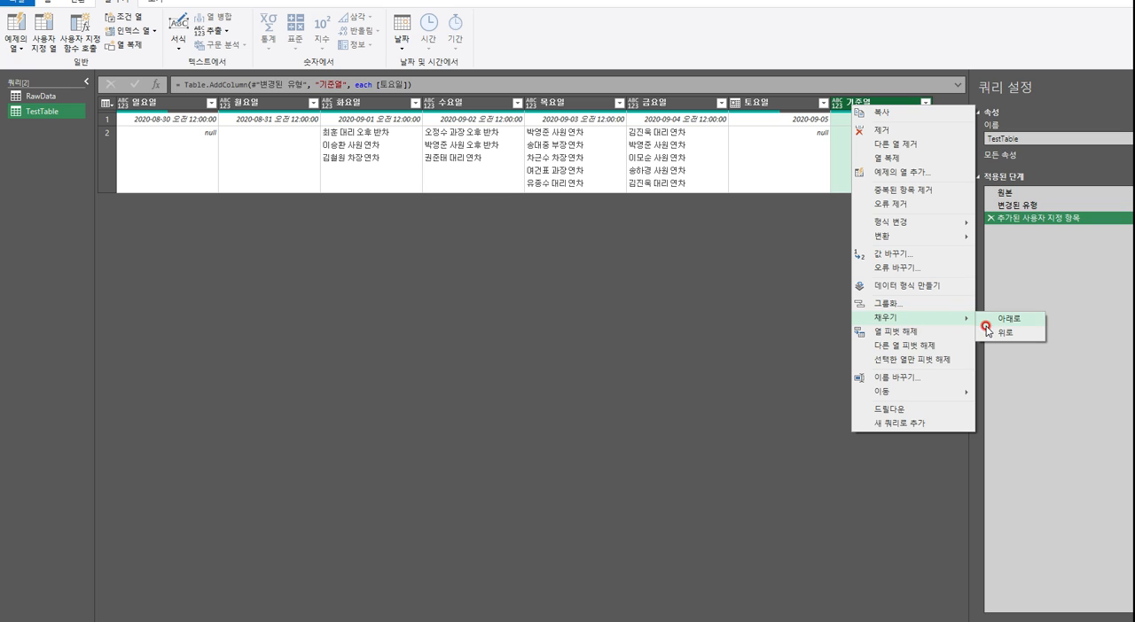
click(984, 318)
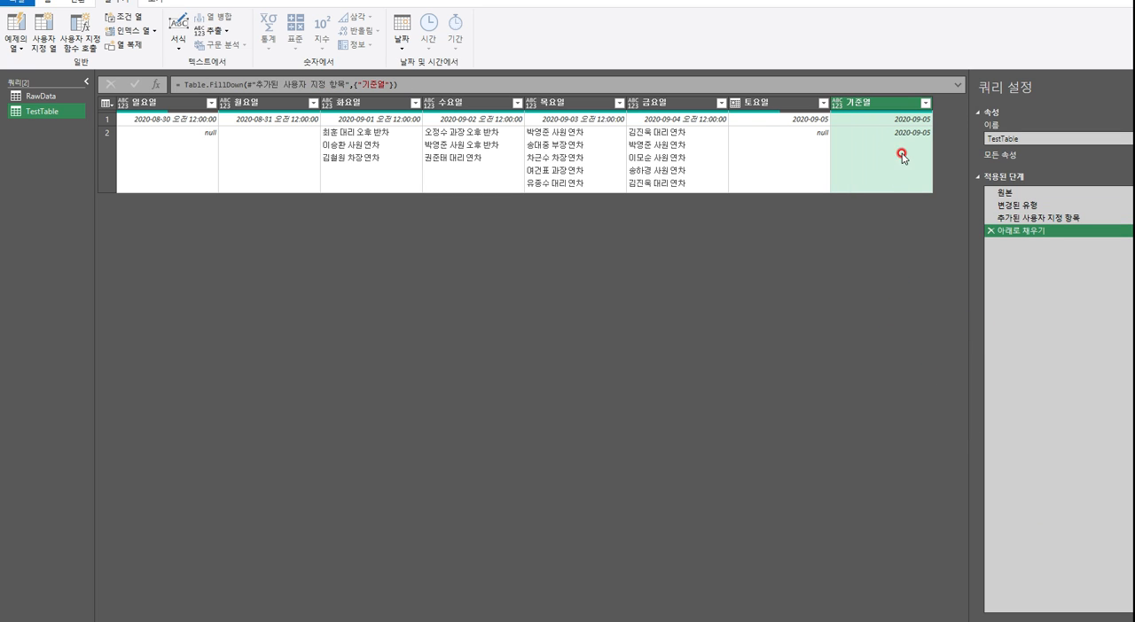
click(865, 125)
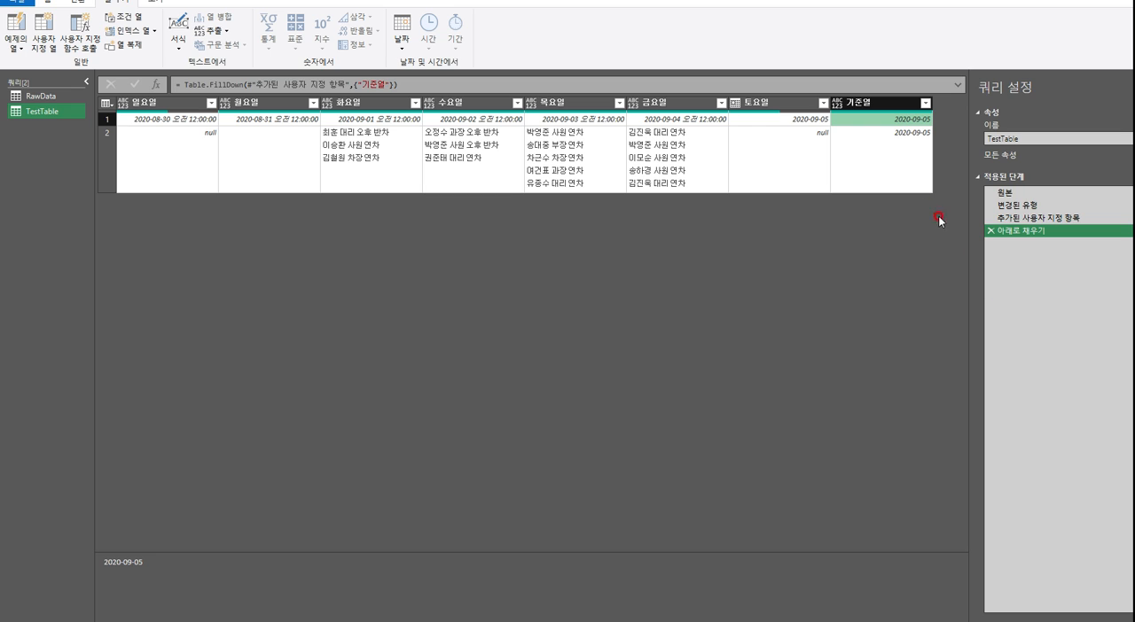
click(901, 162)
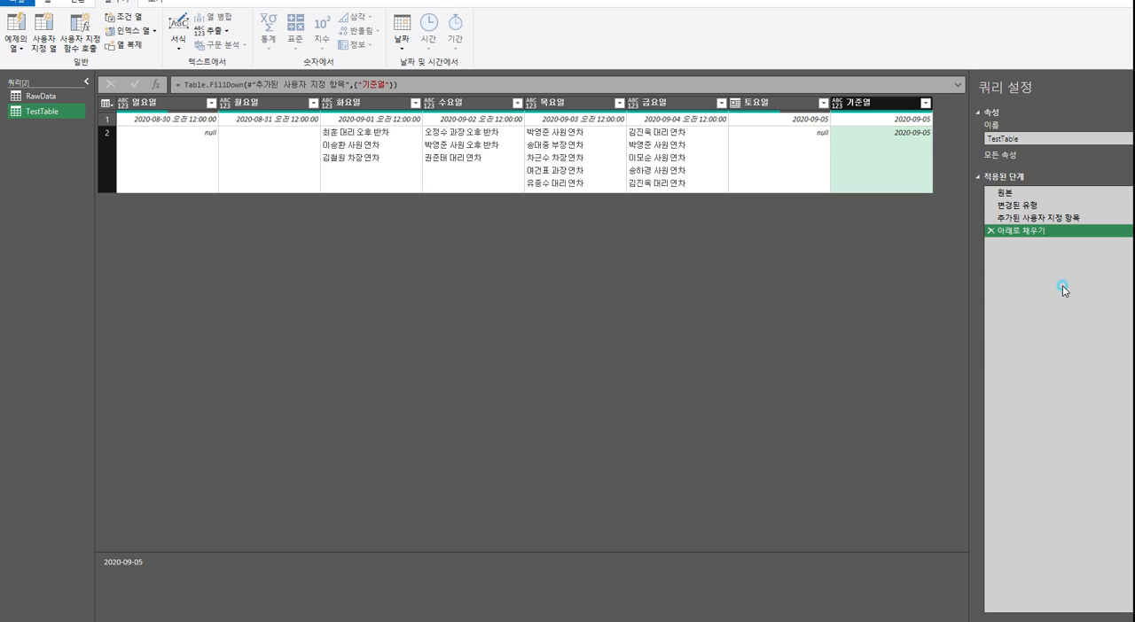
Promote the table's first row of dates to column headers
click(991, 342)
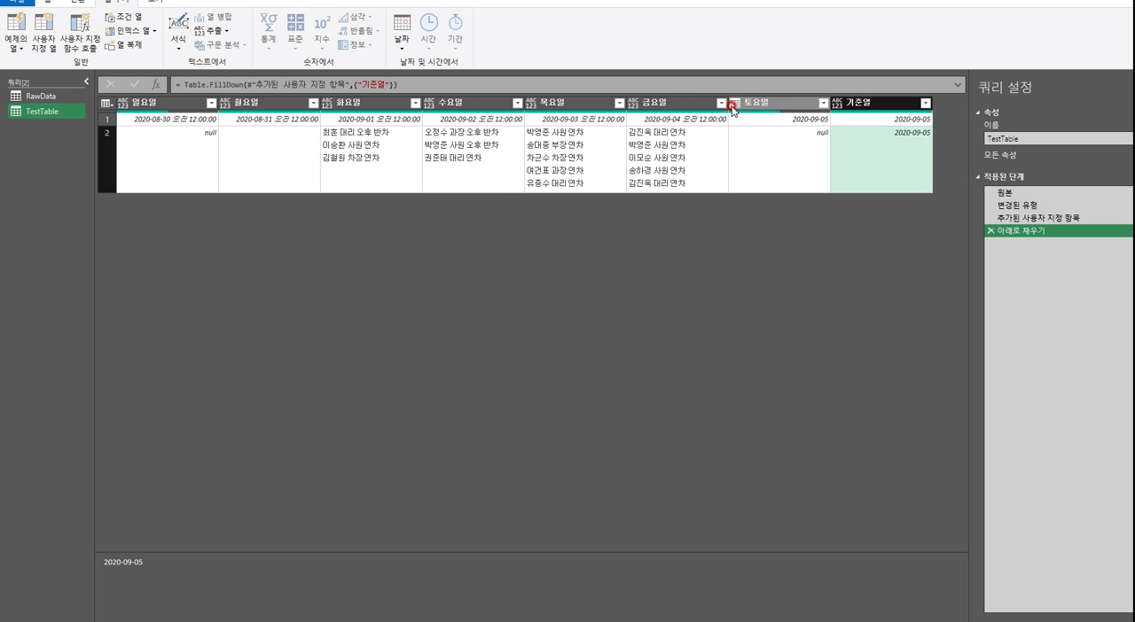
click(110, 119)
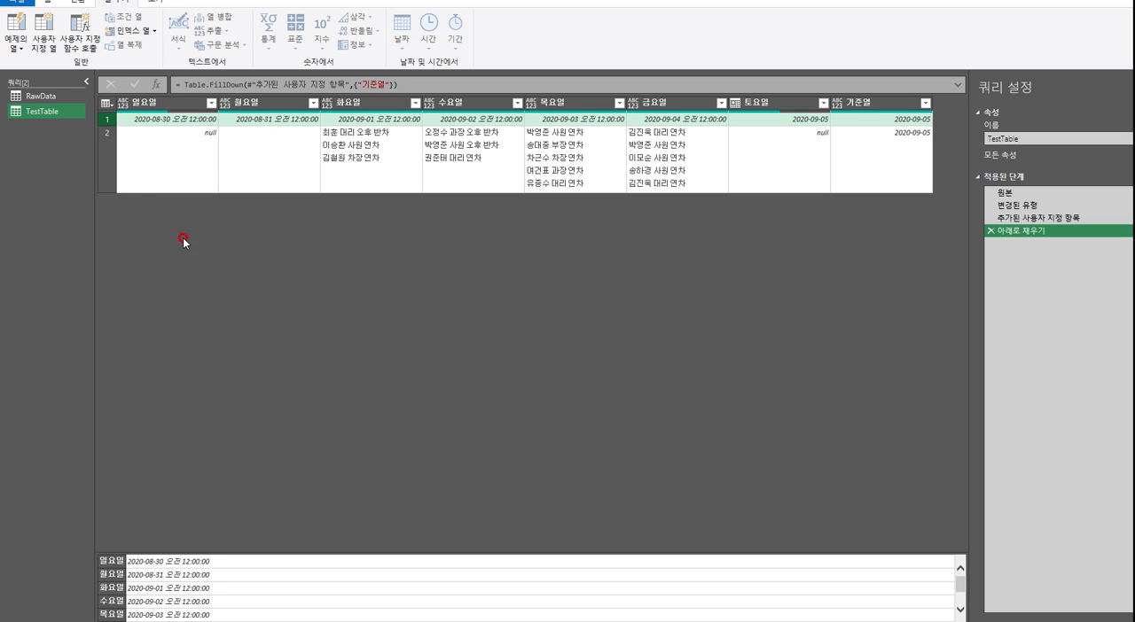
click(78, 2)
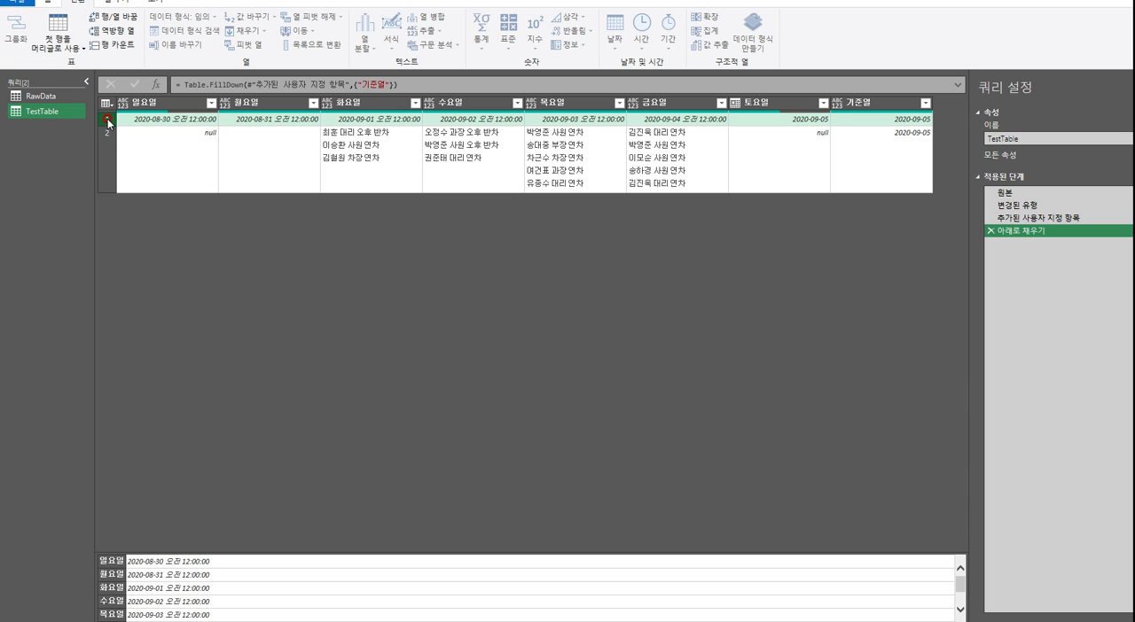
click(149, 103)
click(65, 46)
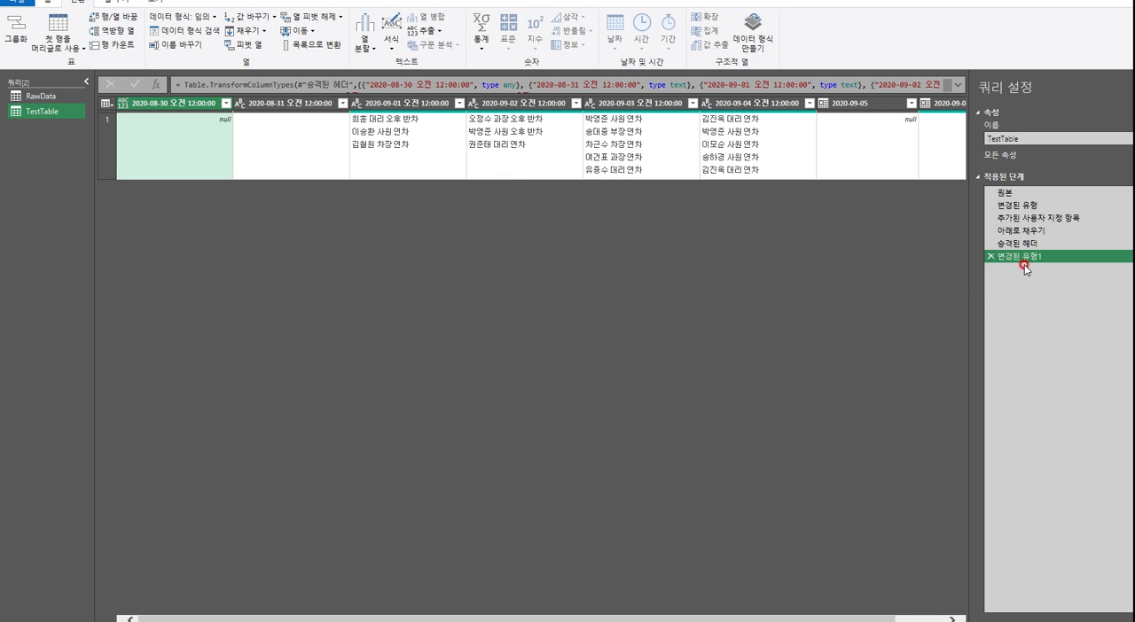
Rename the last column, 2020-09-05_1, as Key
drag(882, 619, 938, 619)
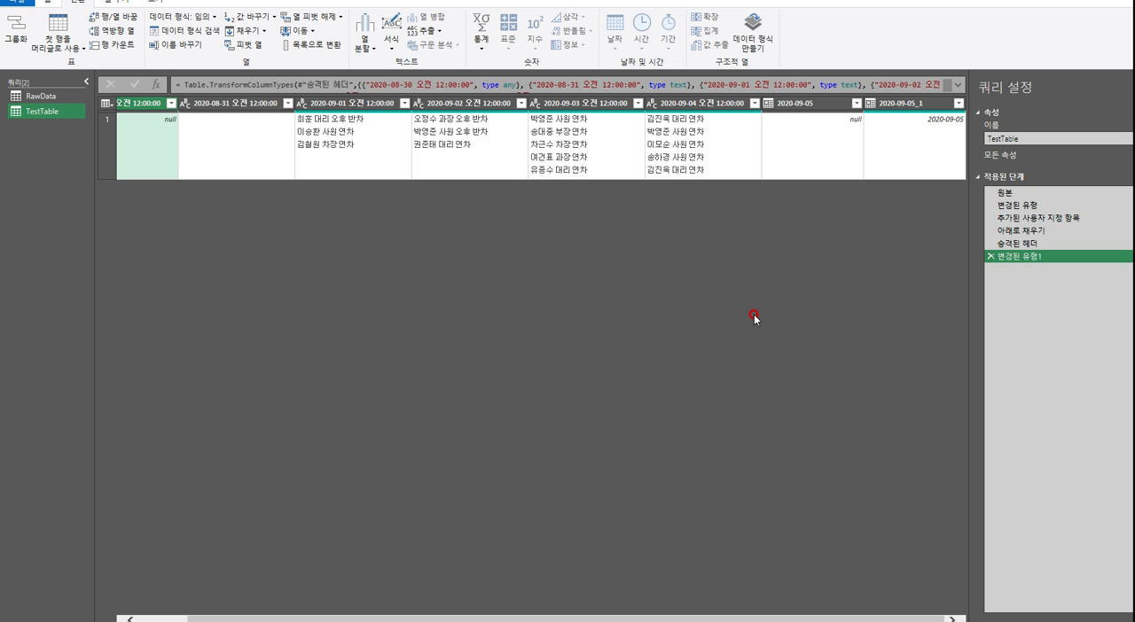
double_click(897, 103)
click(1051, 288)
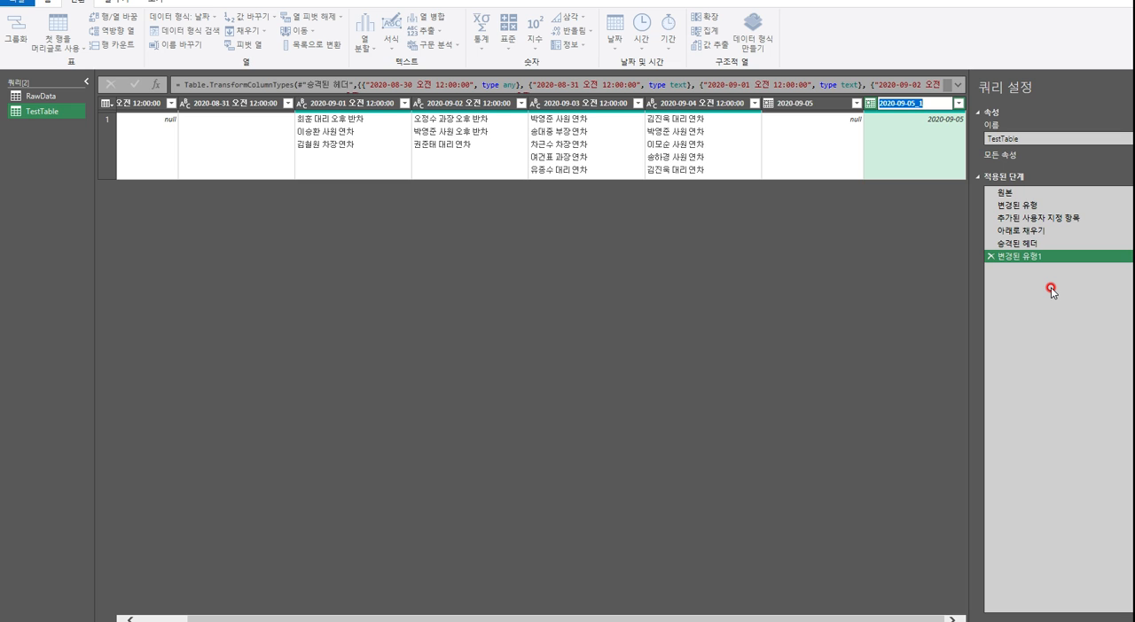
text(ㅏ)
text(ey)
key(Return)
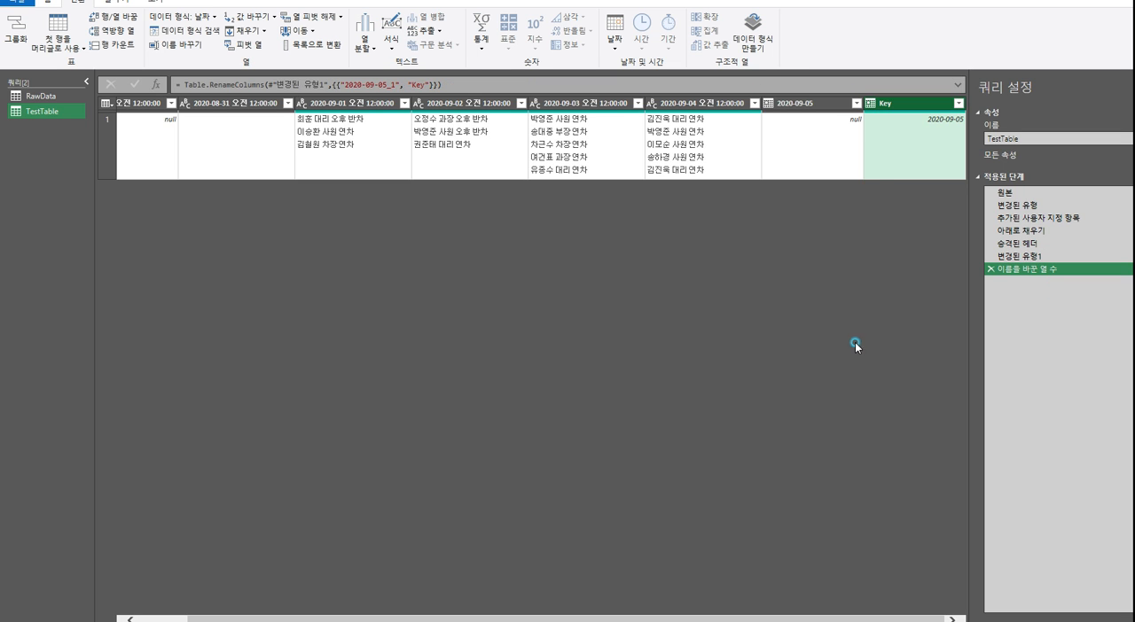
Unpivot all columns other than the Key column
right_click(899, 108)
click(902, 106)
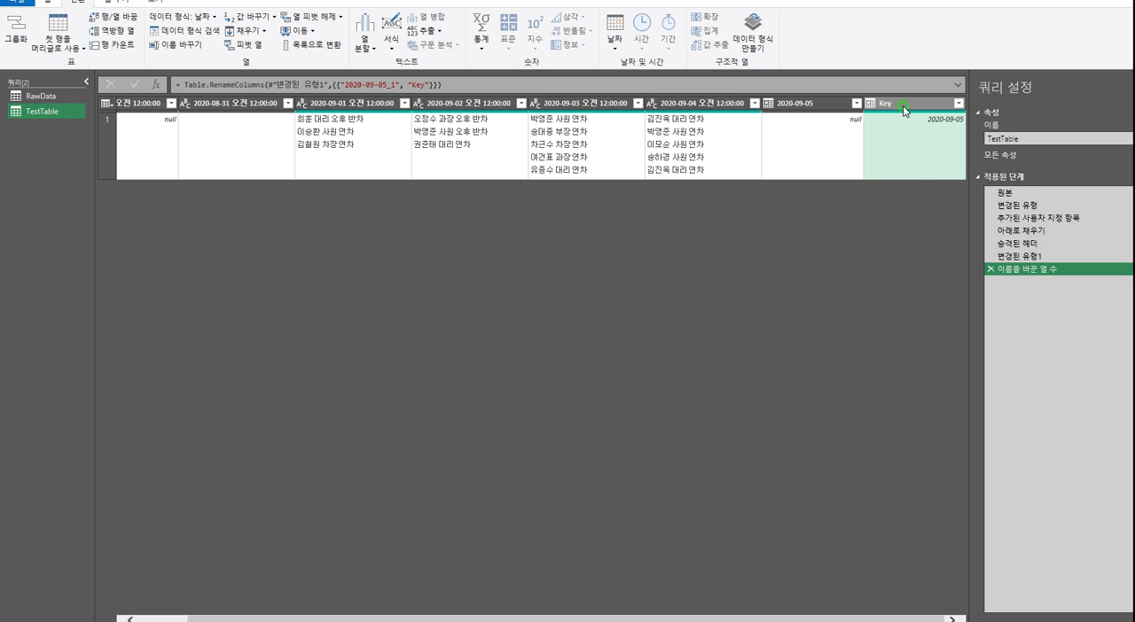
right_click(904, 107)
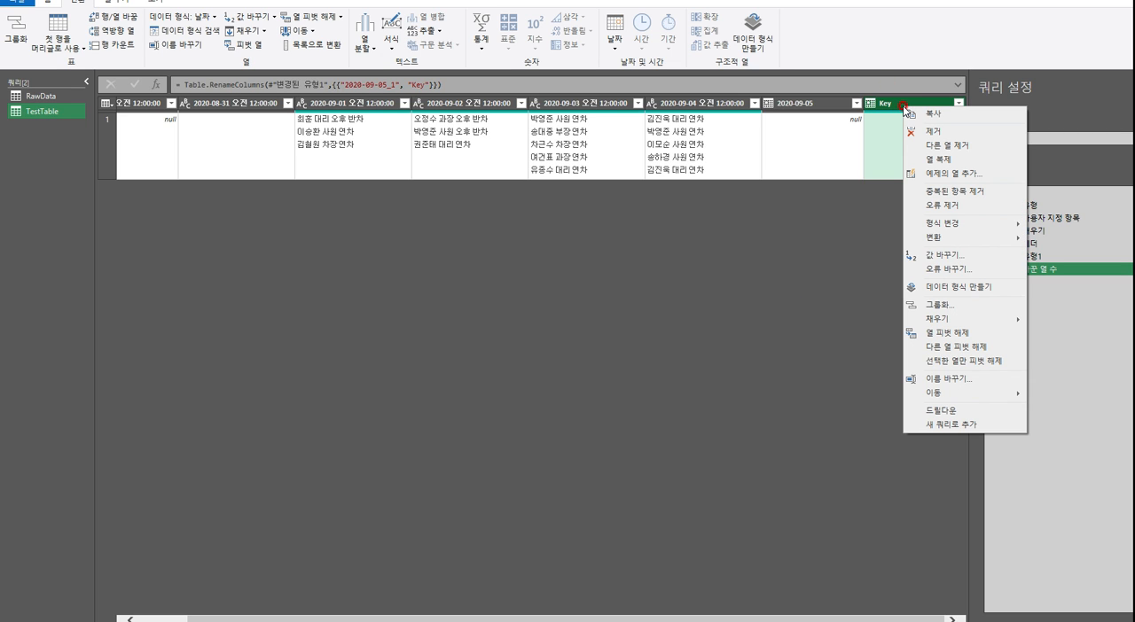
click(981, 350)
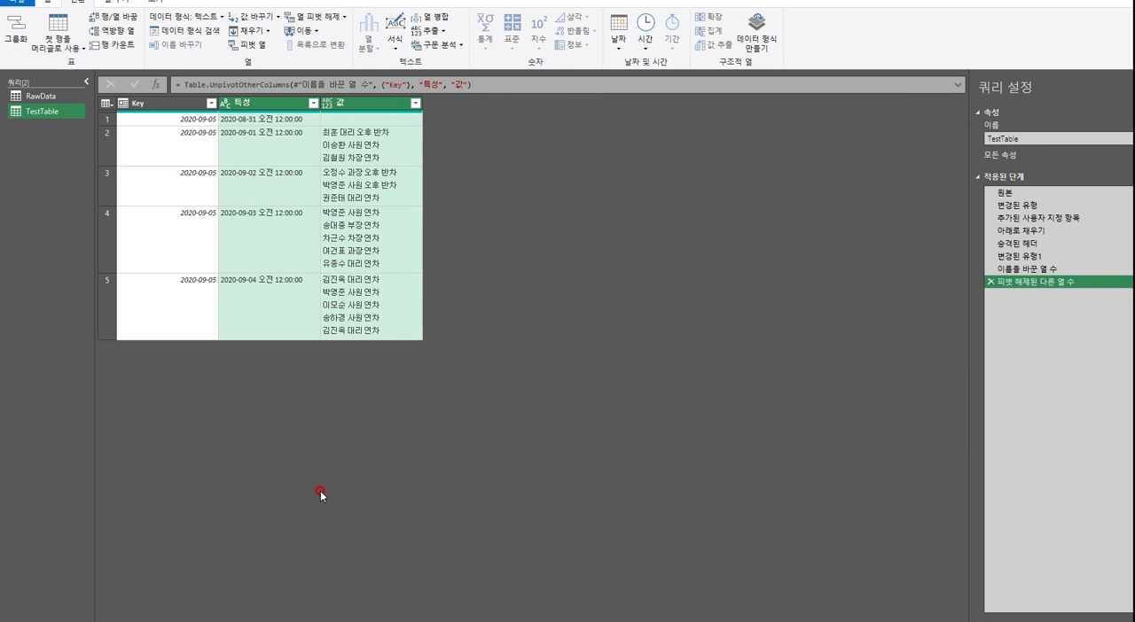
Inspect the unpivoted Key, 특성 and 값 columns and compare them with the single wide row in the column-renaming step
click(169, 103)
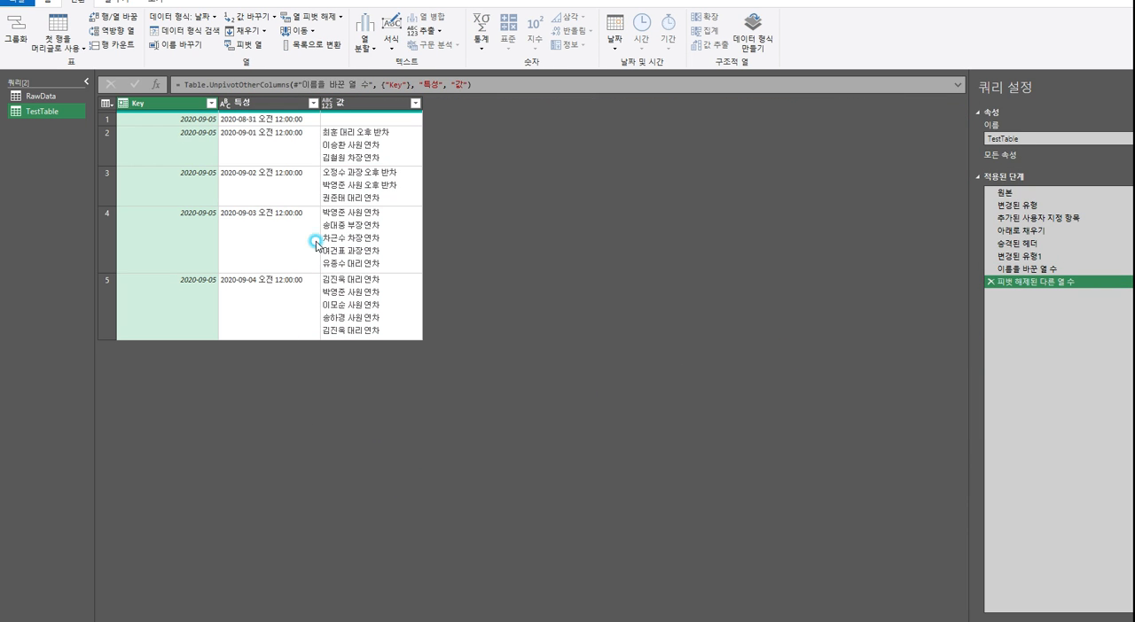
click(270, 103)
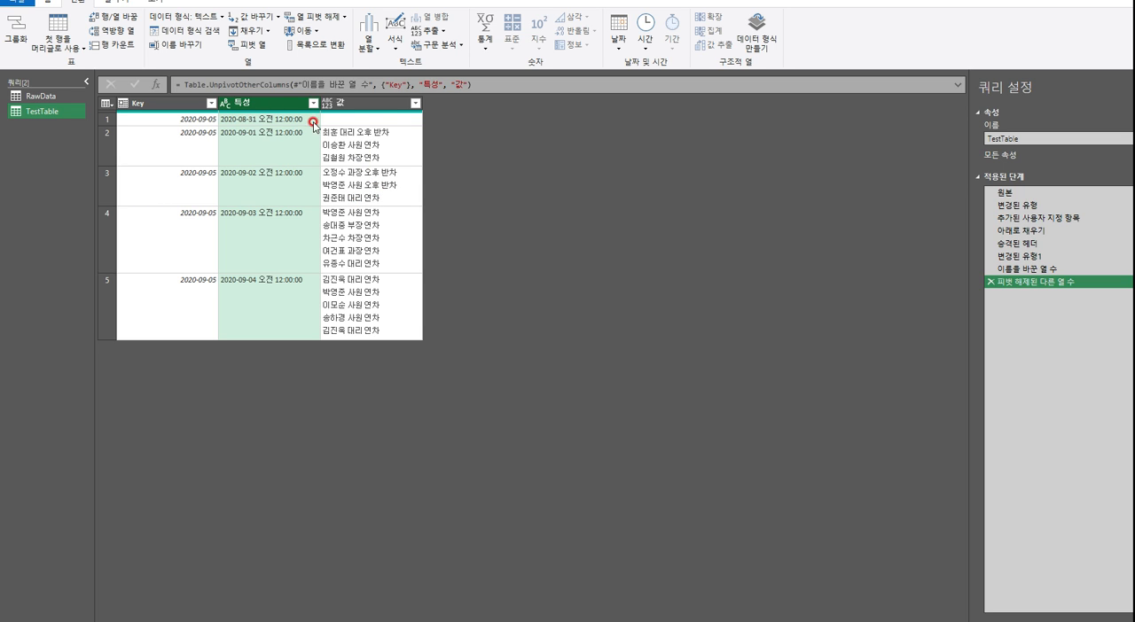
click(371, 108)
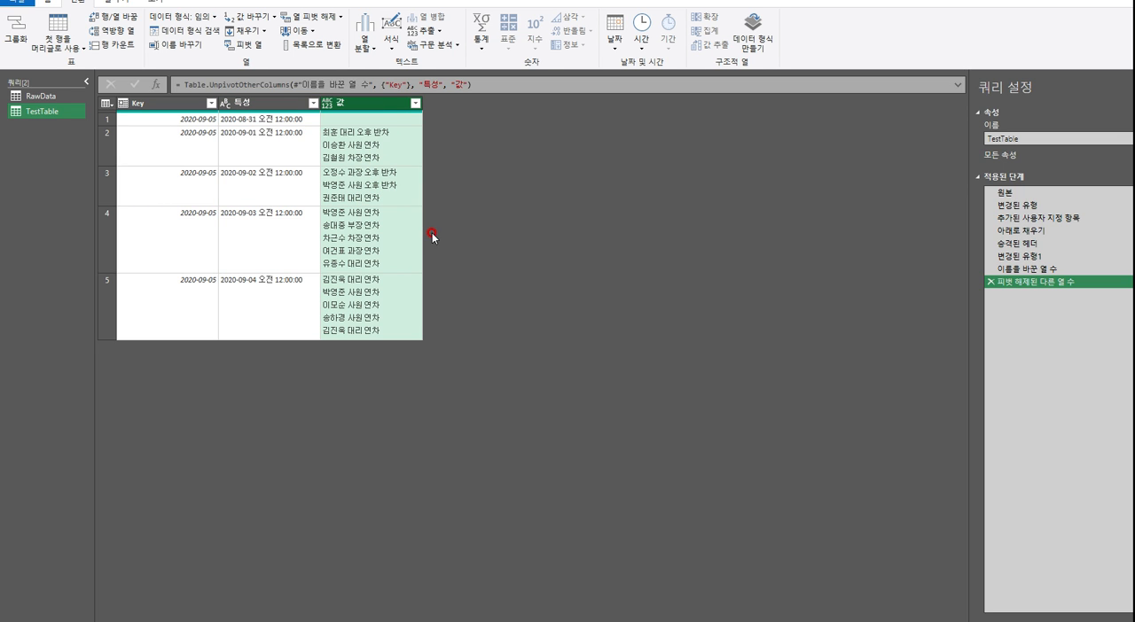
click(1038, 271)
click(105, 145)
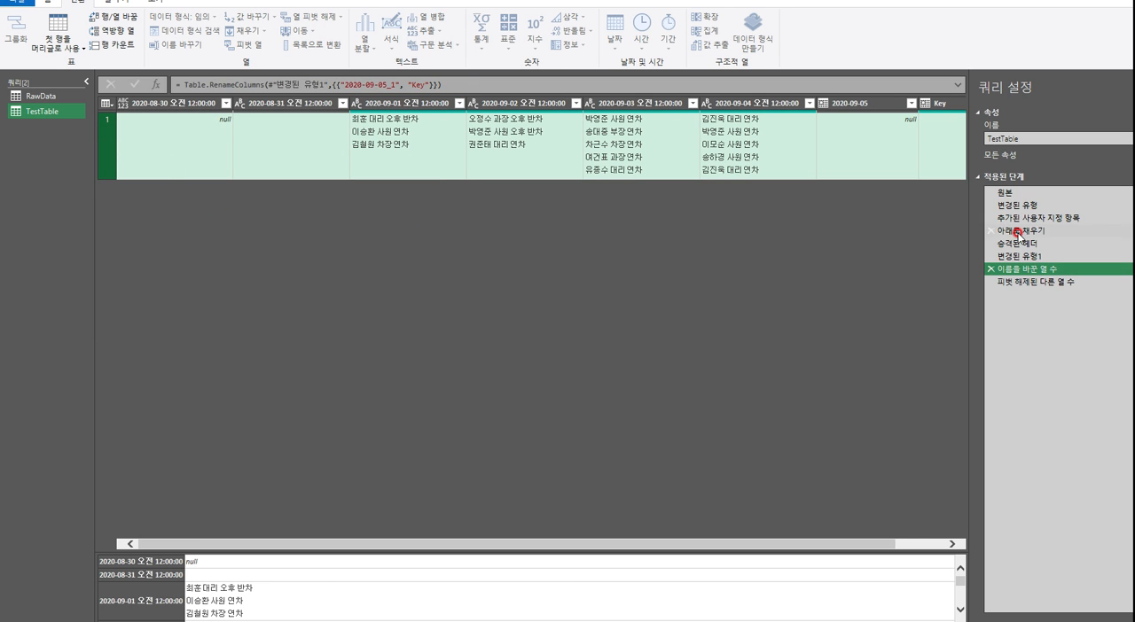
click(1029, 282)
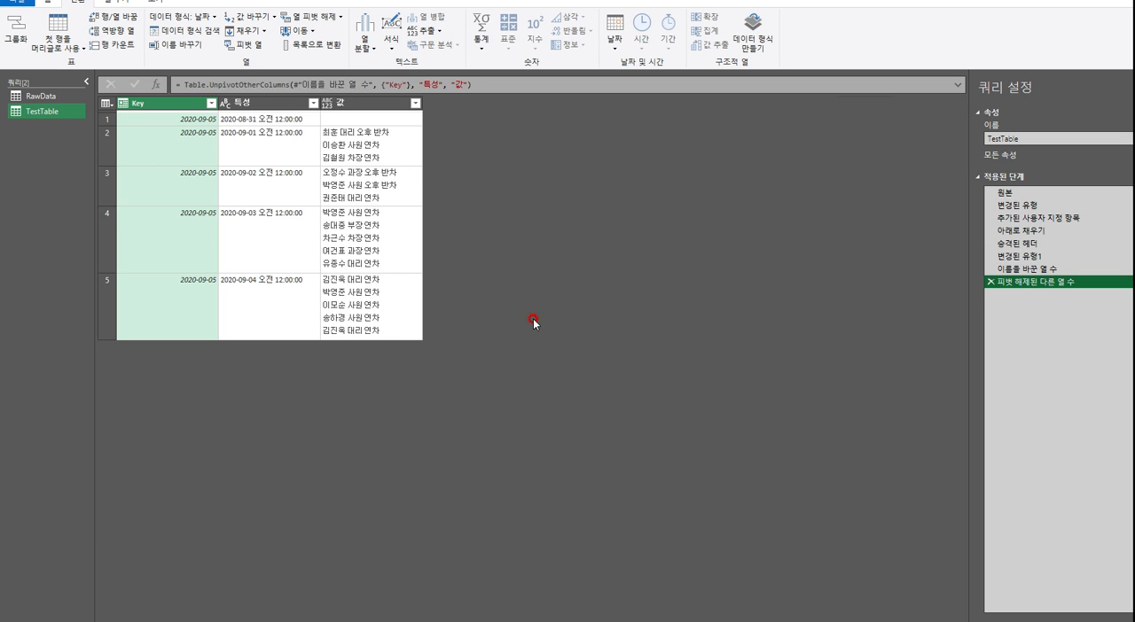
Examine how the dates in the 특성 column pair with the leave entries in the 값 column
click(372, 103)
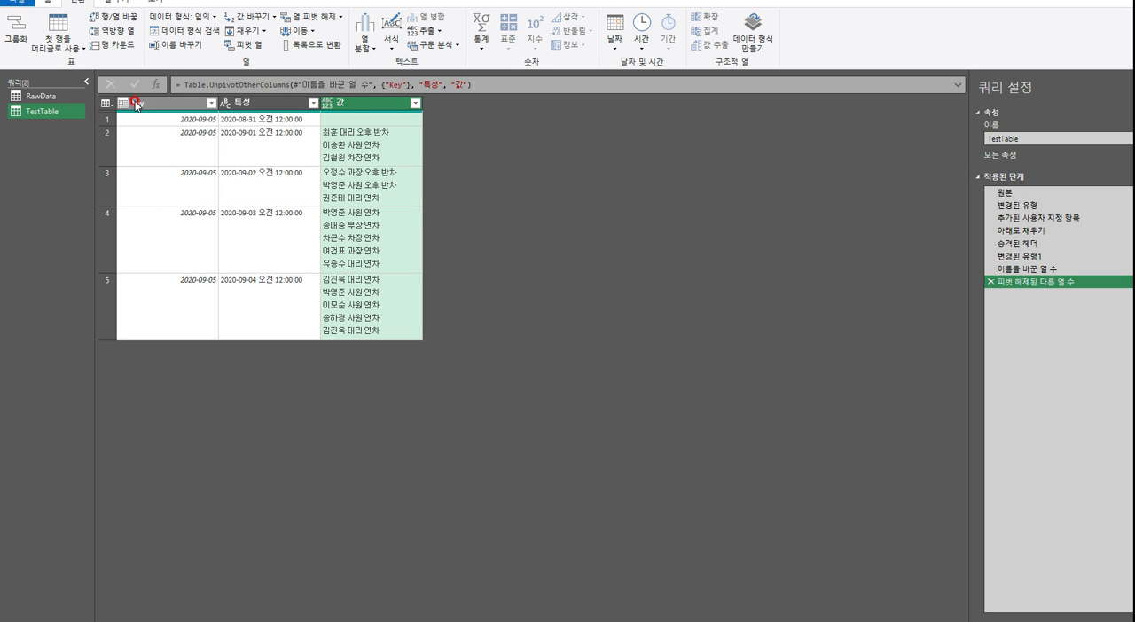
click(136, 104)
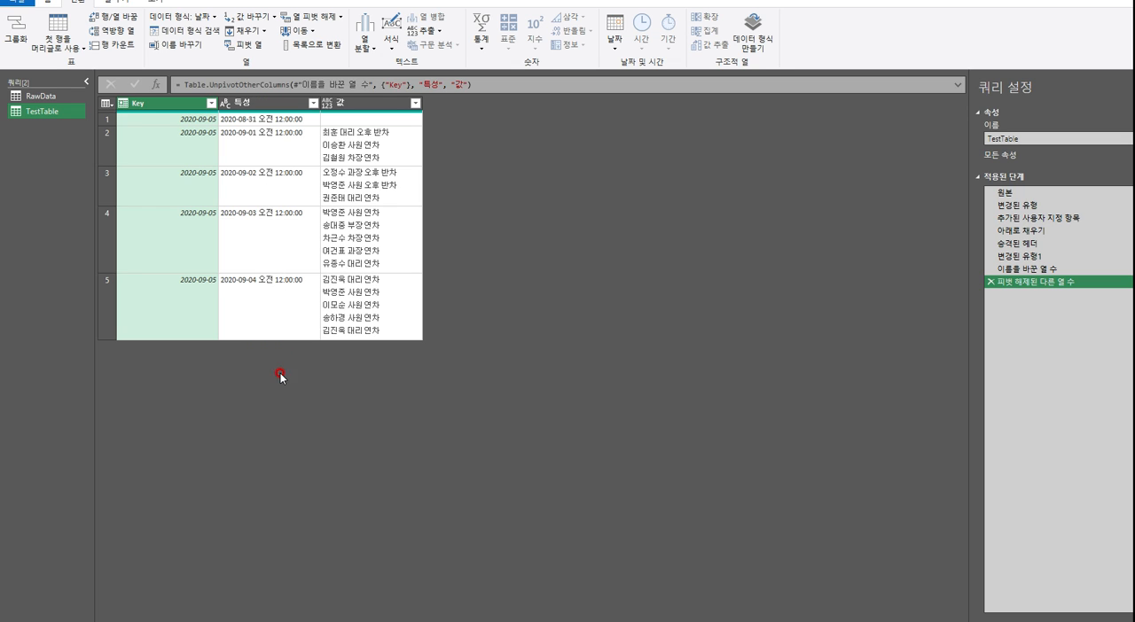
click(297, 108)
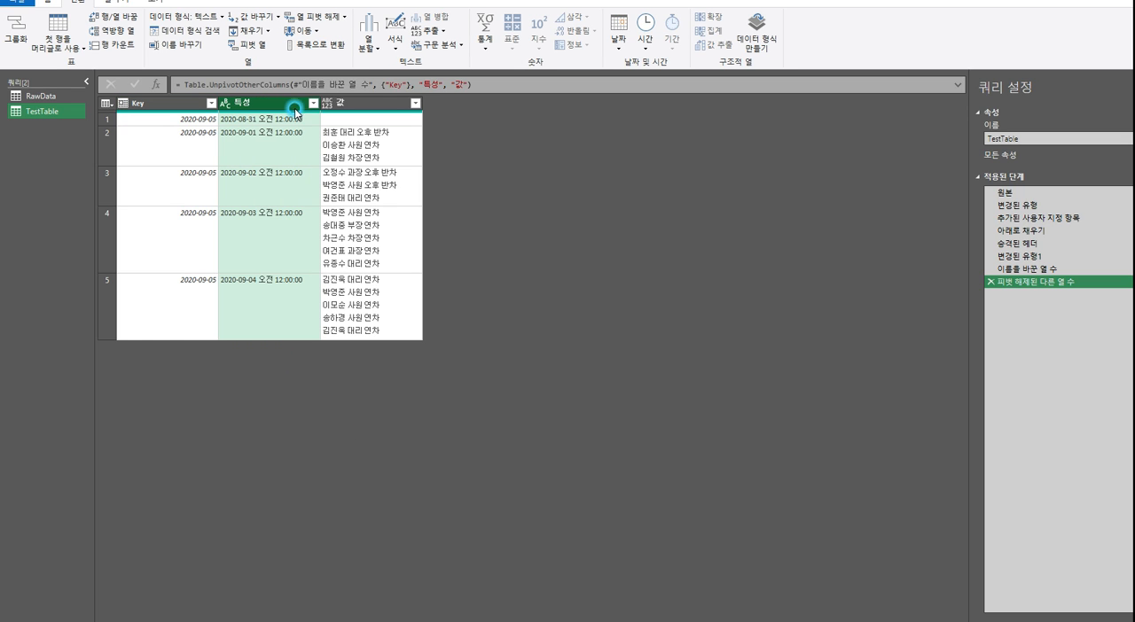
click(360, 107)
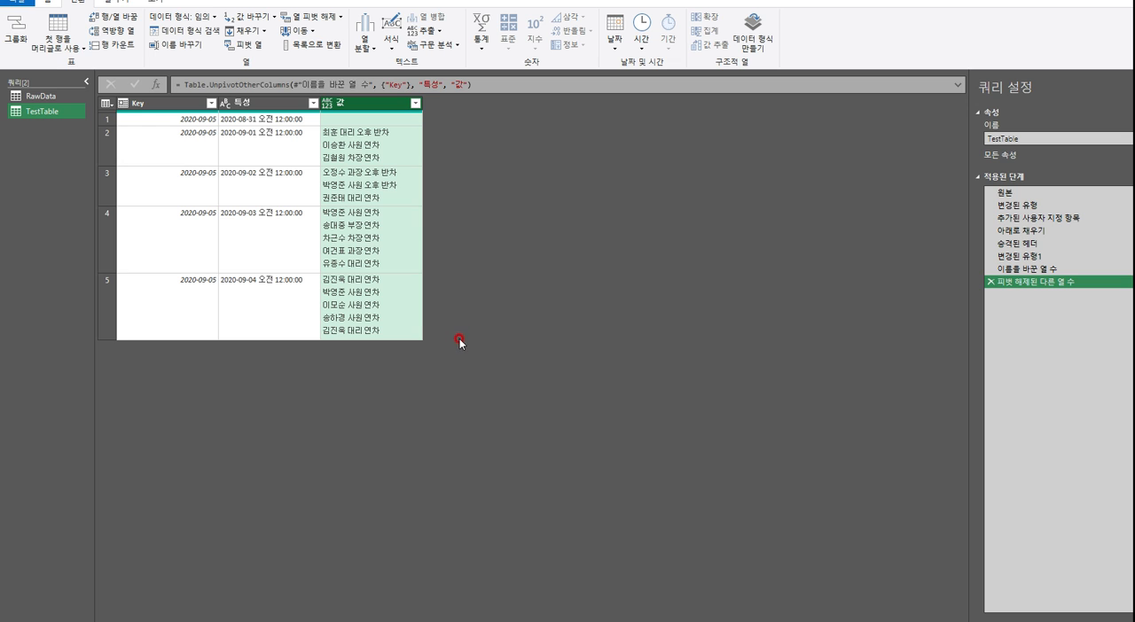
click(278, 108)
click(335, 107)
click(277, 107)
click(350, 107)
click(264, 104)
click(340, 105)
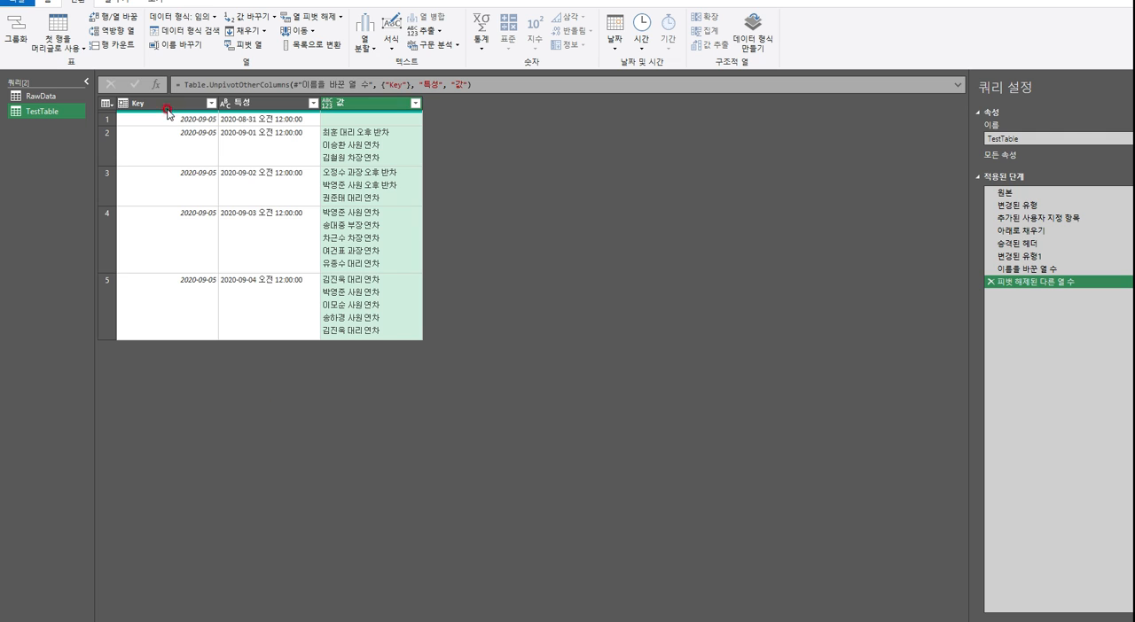
Remove the Key column from the unpivoted table
click(169, 106)
right_click(169, 109)
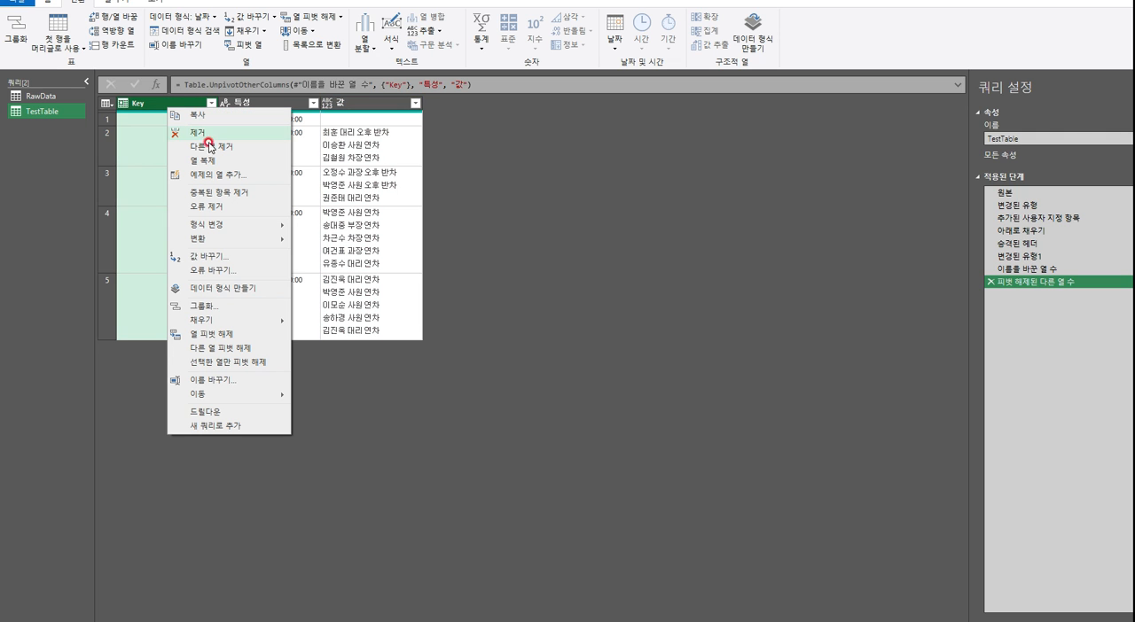
click(206, 133)
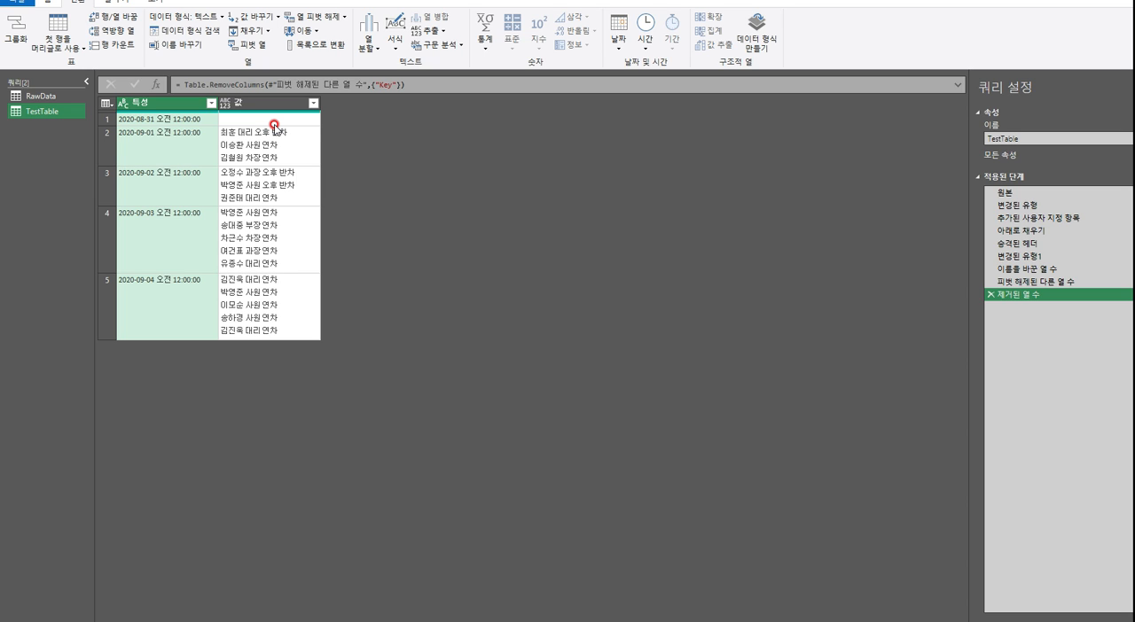
Examine the RawData query's rows to see how date rows and leave-entry rows alternate week by week
click(55, 94)
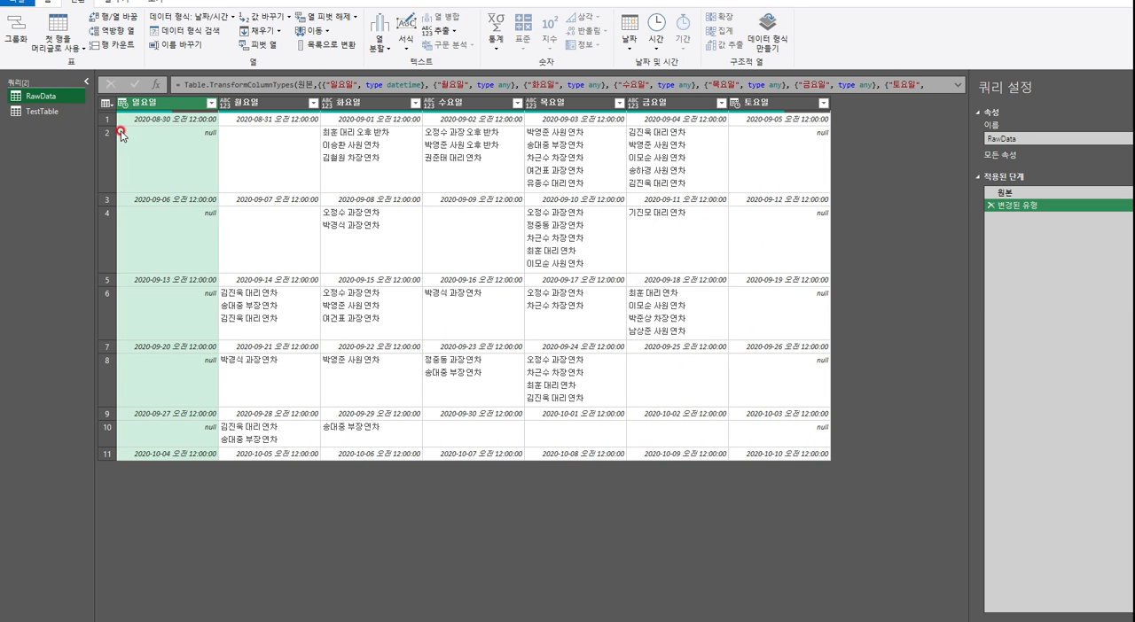
click(111, 124)
click(110, 158)
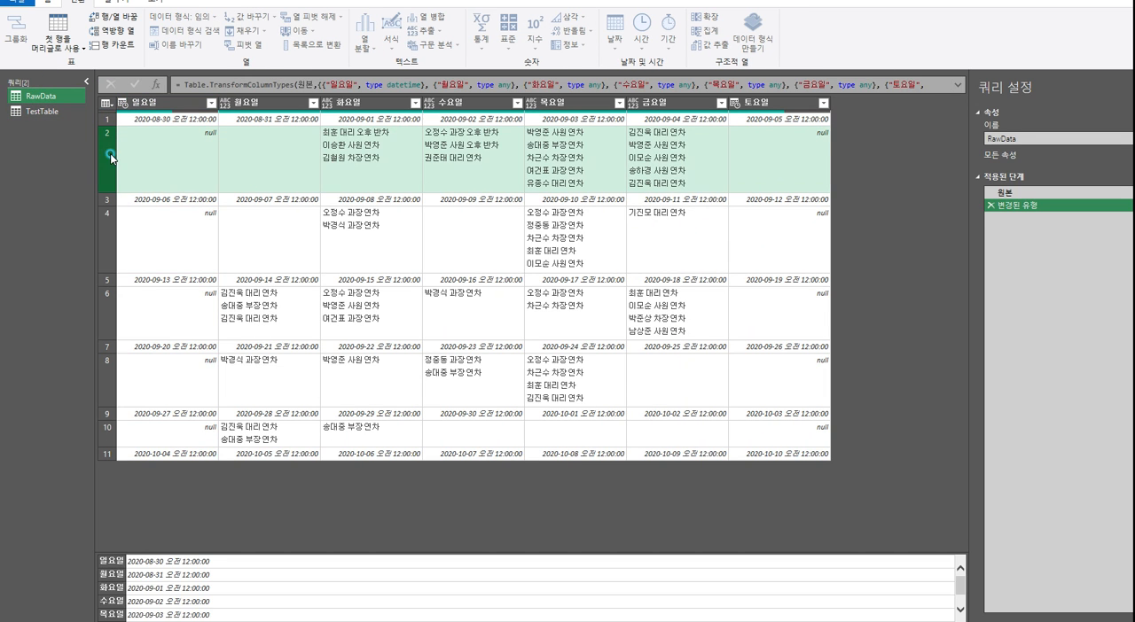
click(108, 201)
click(110, 279)
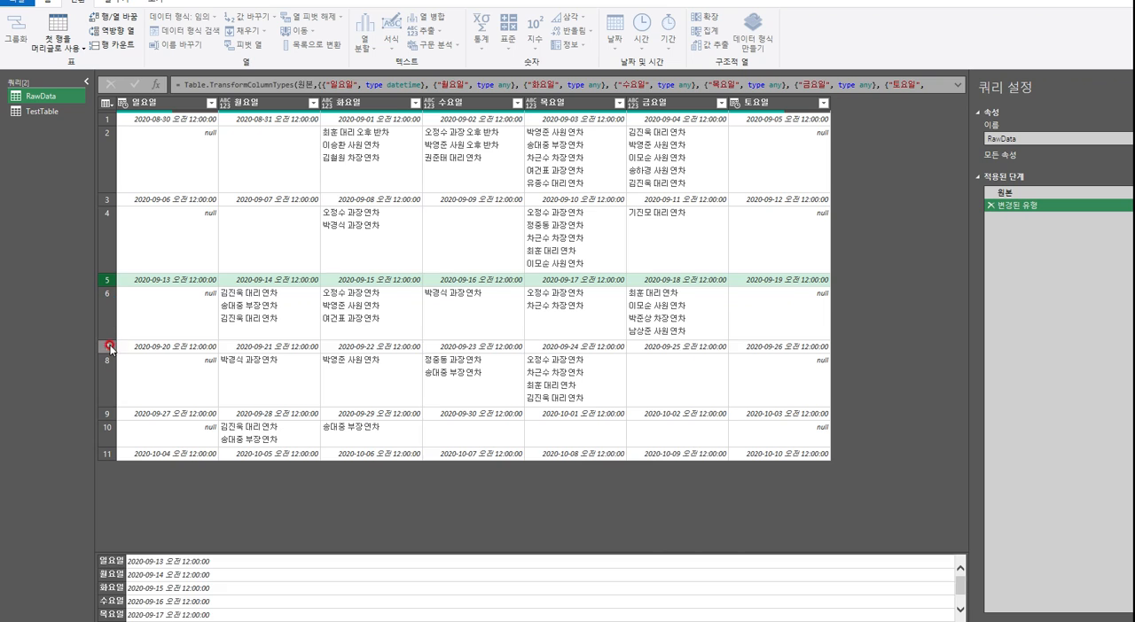
click(108, 347)
click(112, 414)
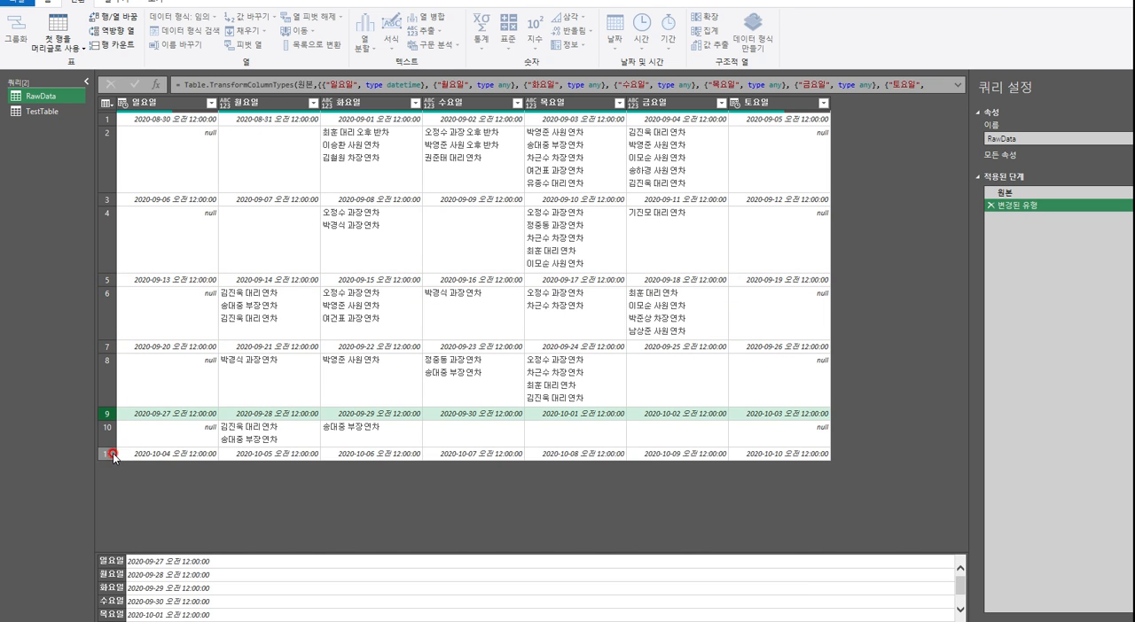
click(111, 454)
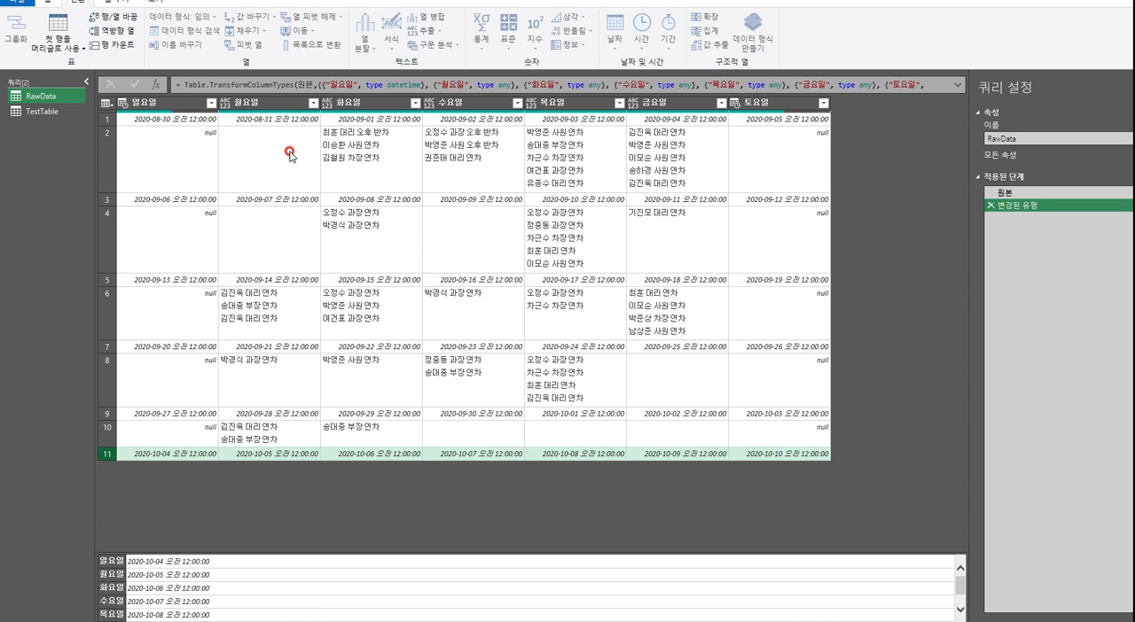
Compare the TestTable result with RawData and examine the weekly dates in RawData's 토요일 column
click(39, 110)
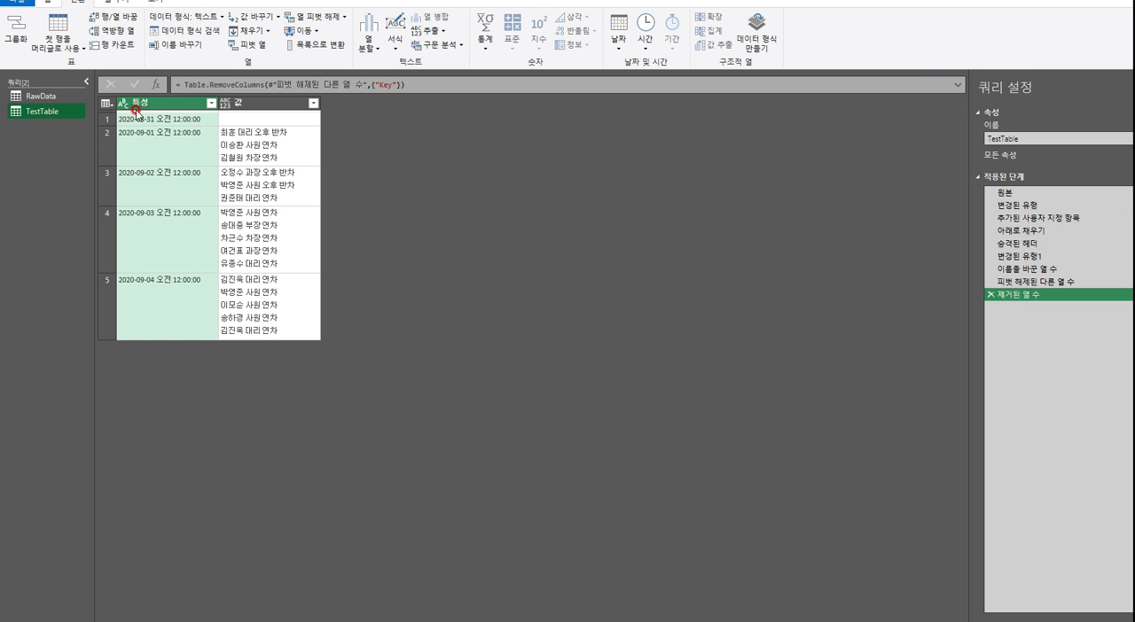
click(35, 96)
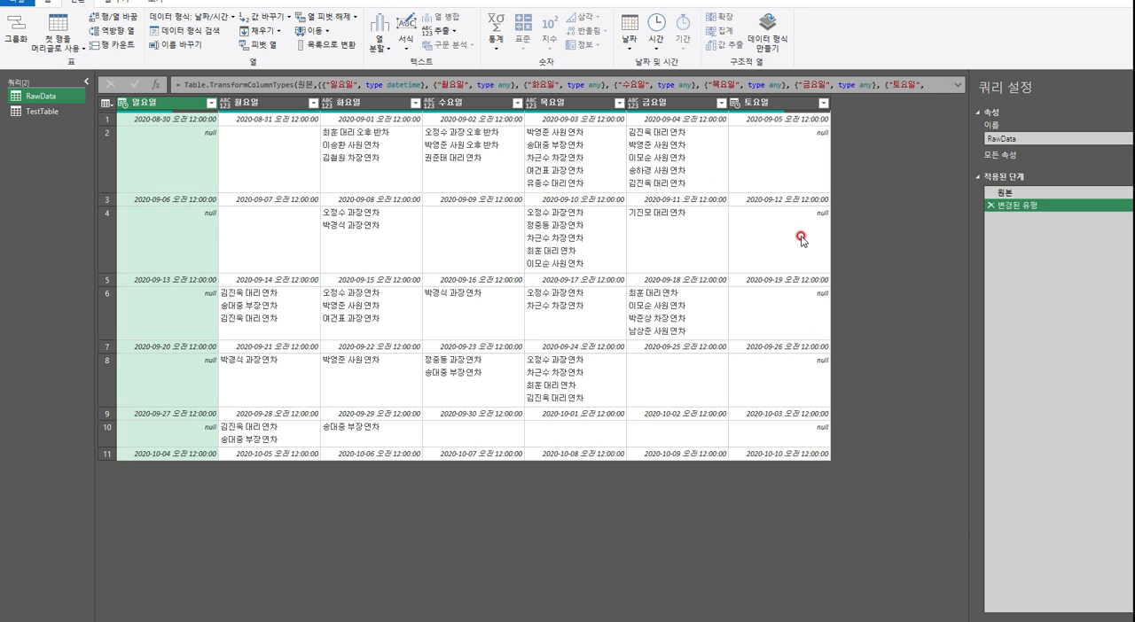
click(796, 126)
click(805, 204)
click(813, 282)
click(809, 346)
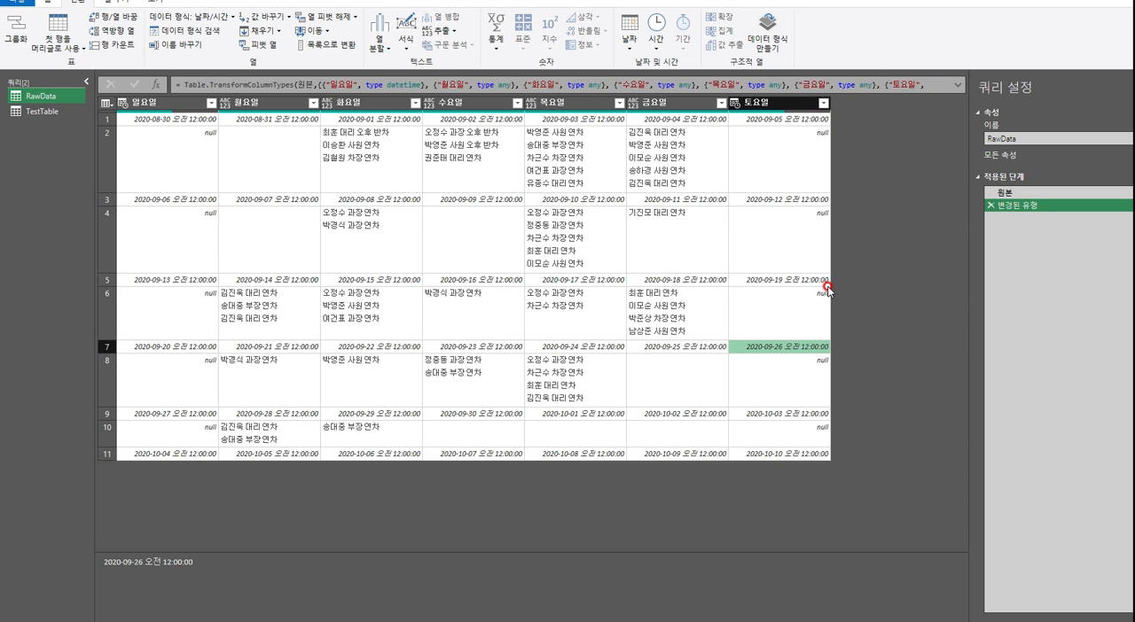
Add a custom column named 기준열 to RawData with the formula = [토요일], and check it against the 토요일 column
click(773, 103)
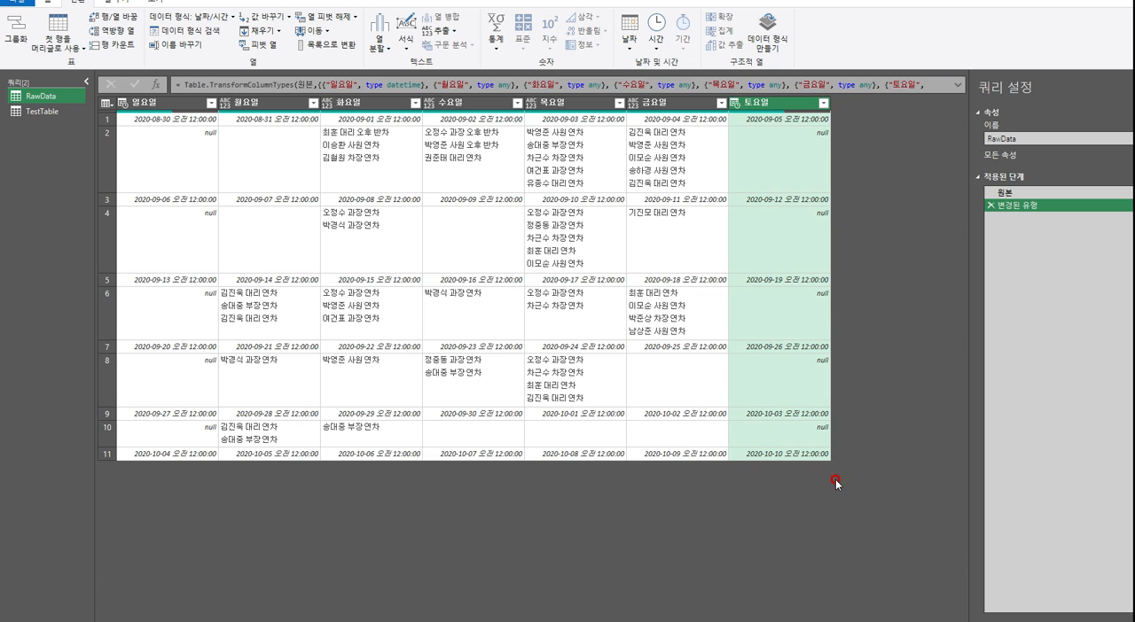
click(122, 4)
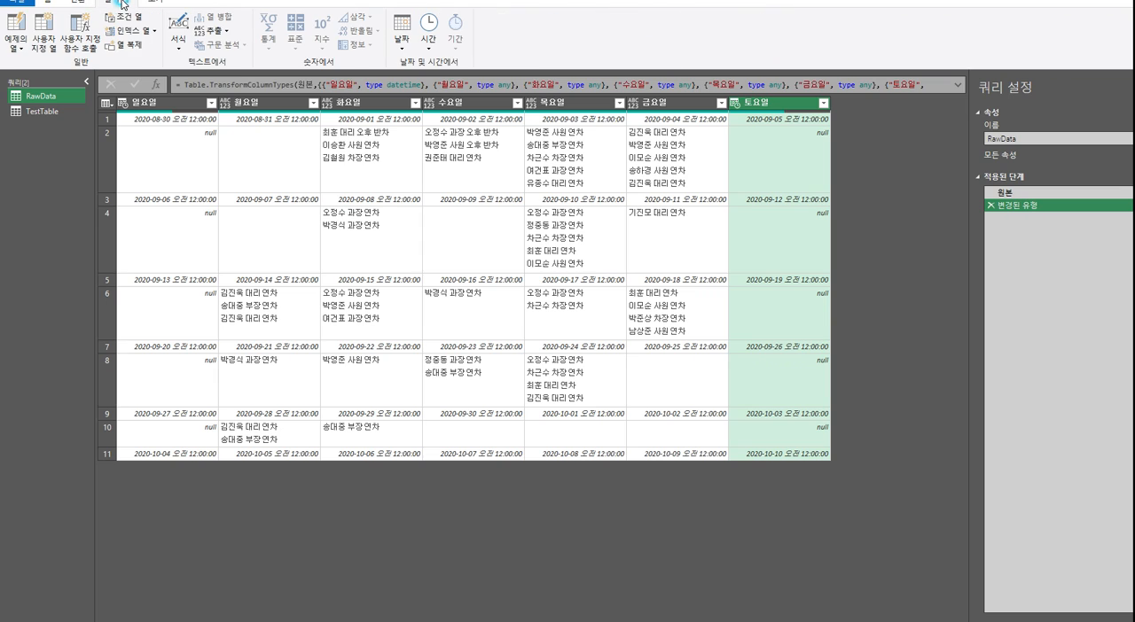
click(44, 35)
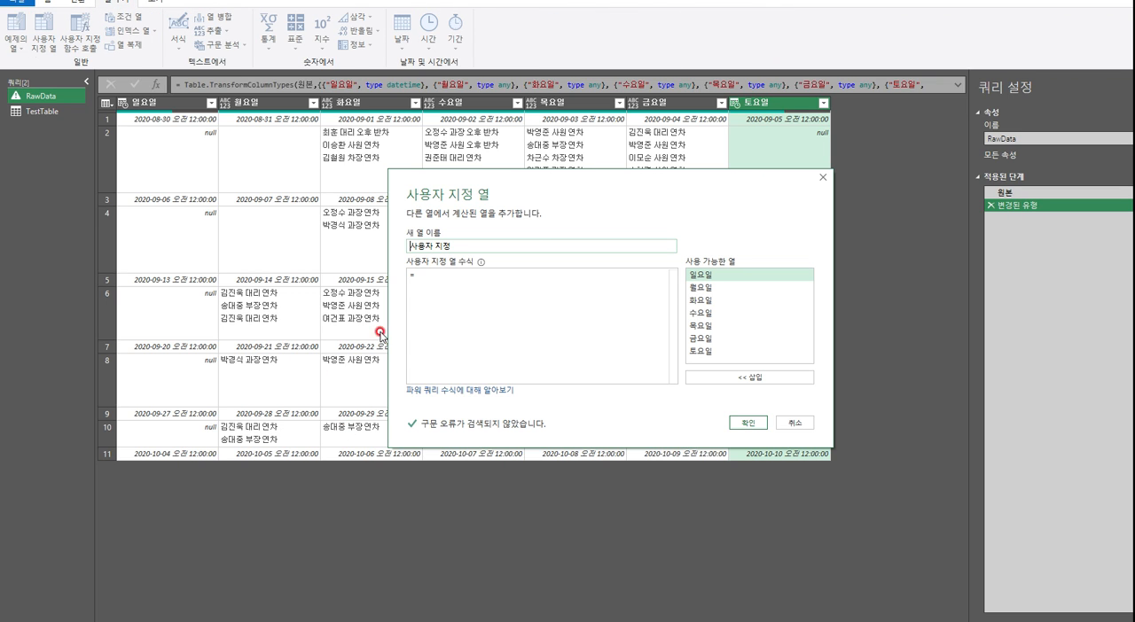
click(487, 246)
key(ctrl+a)
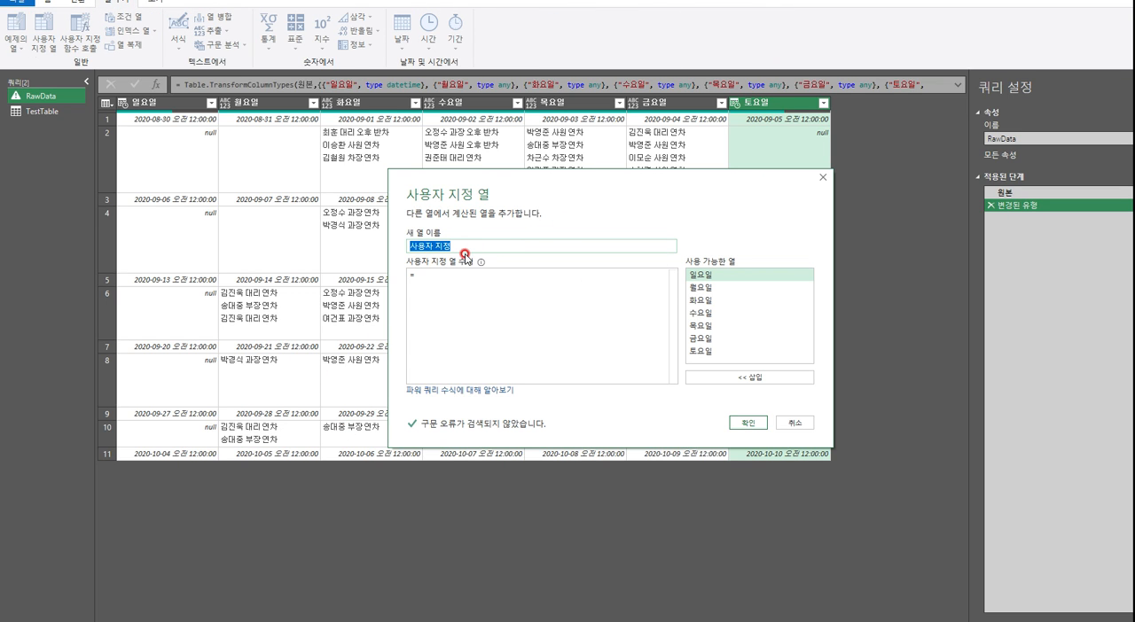
text(r)
click(544, 280)
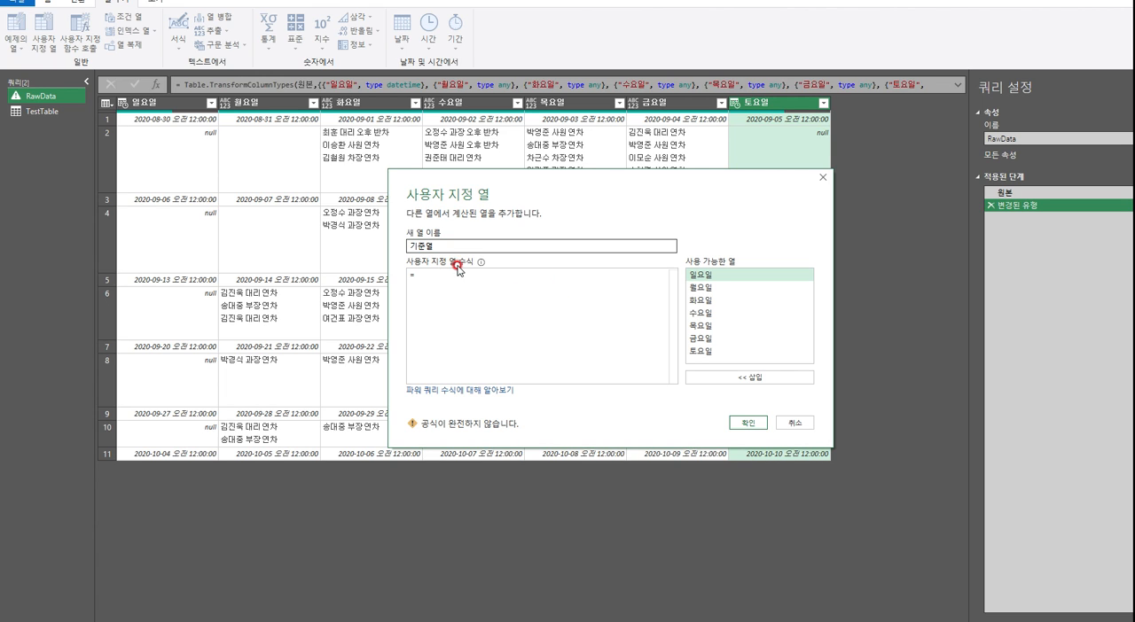
click(699, 352)
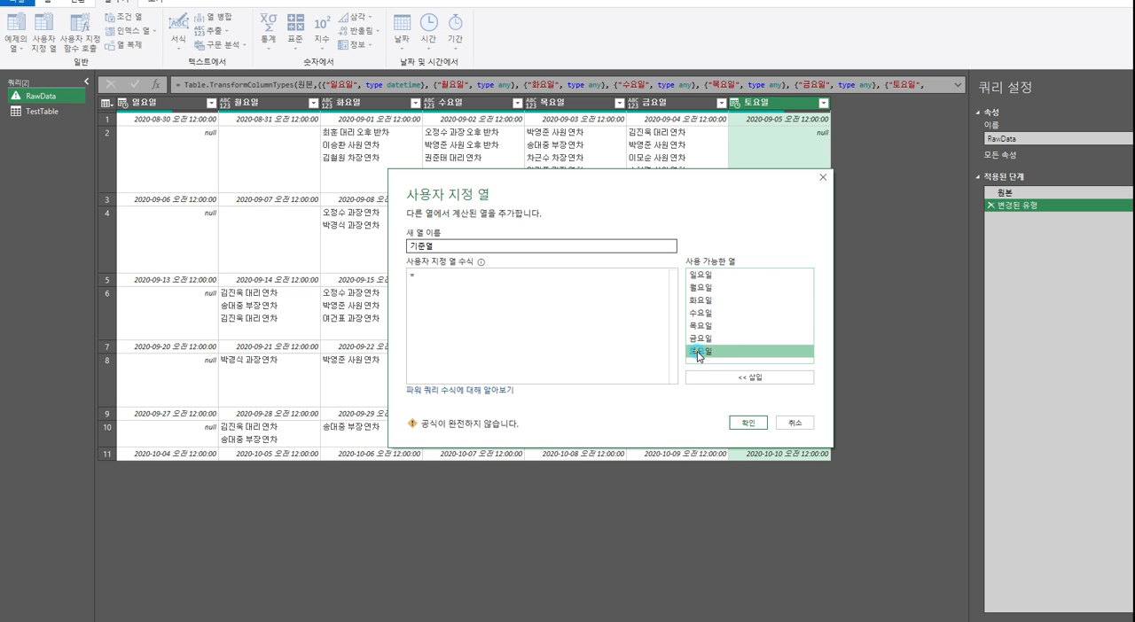
double_click(700, 352)
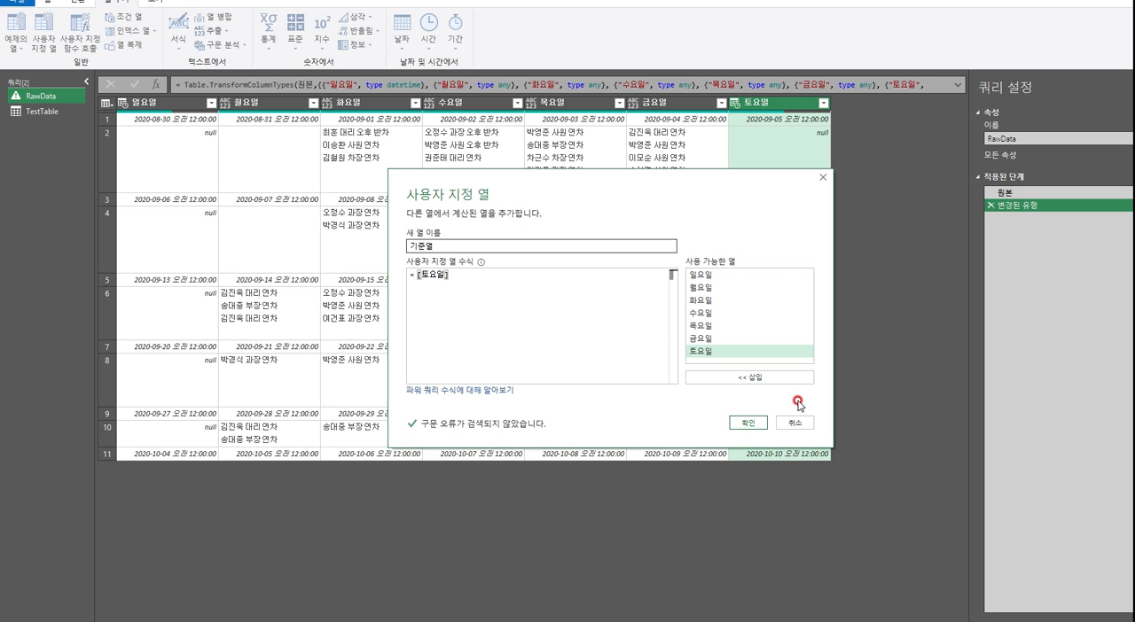
click(747, 422)
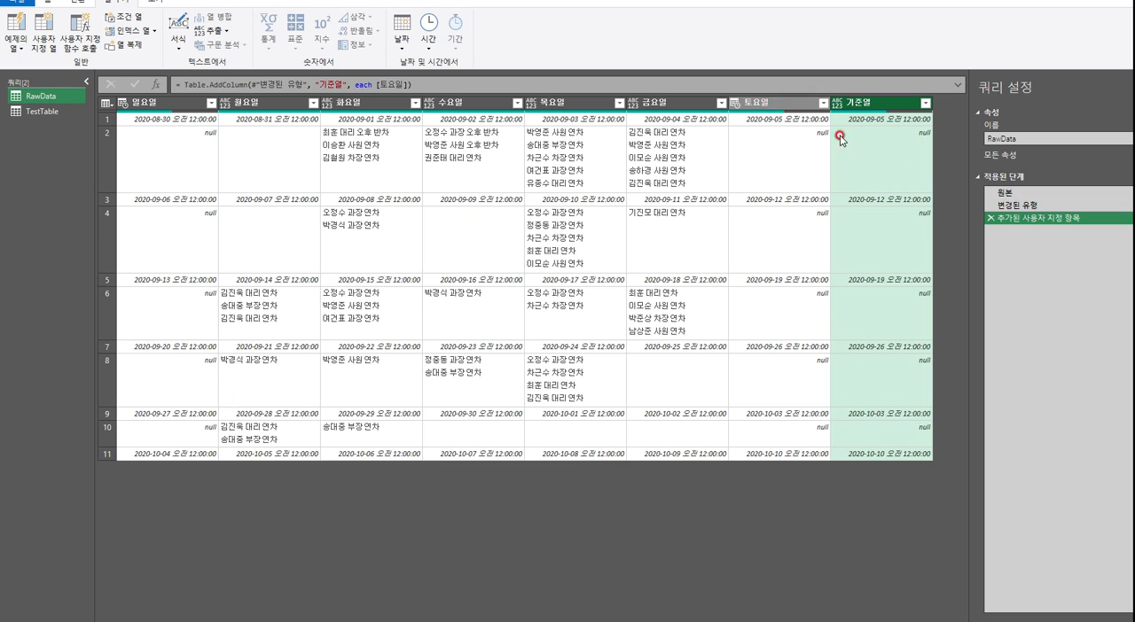
click(786, 102)
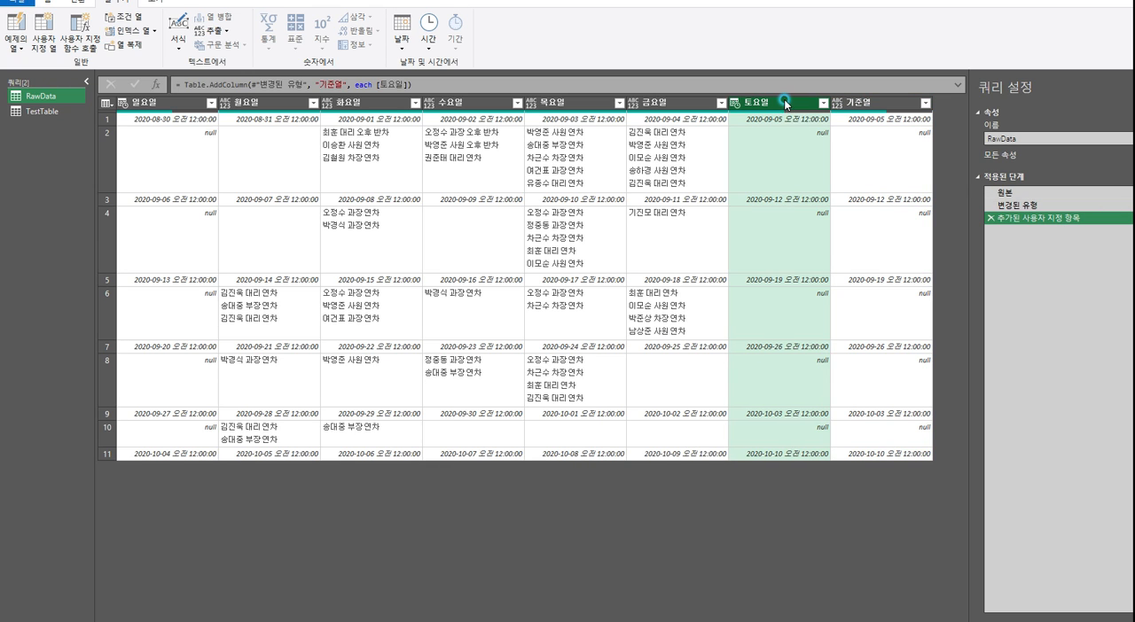
Check the empty 토요일 and 기준열 cells in the leave-entry rows, and fill the 기준열 column downward
click(795, 145)
click(795, 229)
click(794, 312)
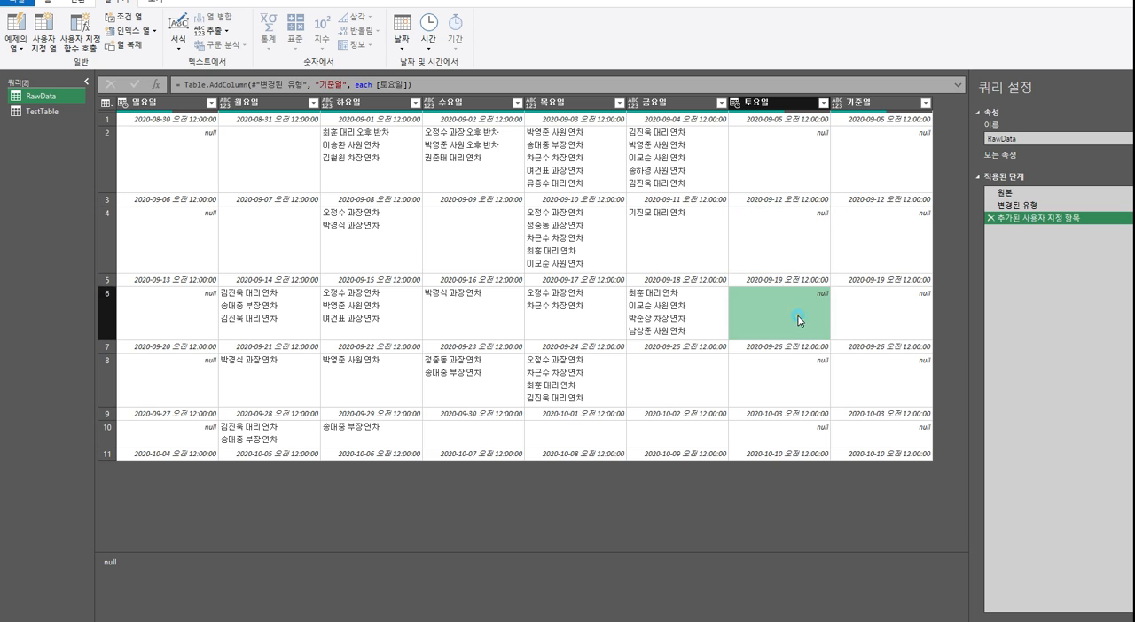
click(795, 381)
click(798, 432)
click(893, 382)
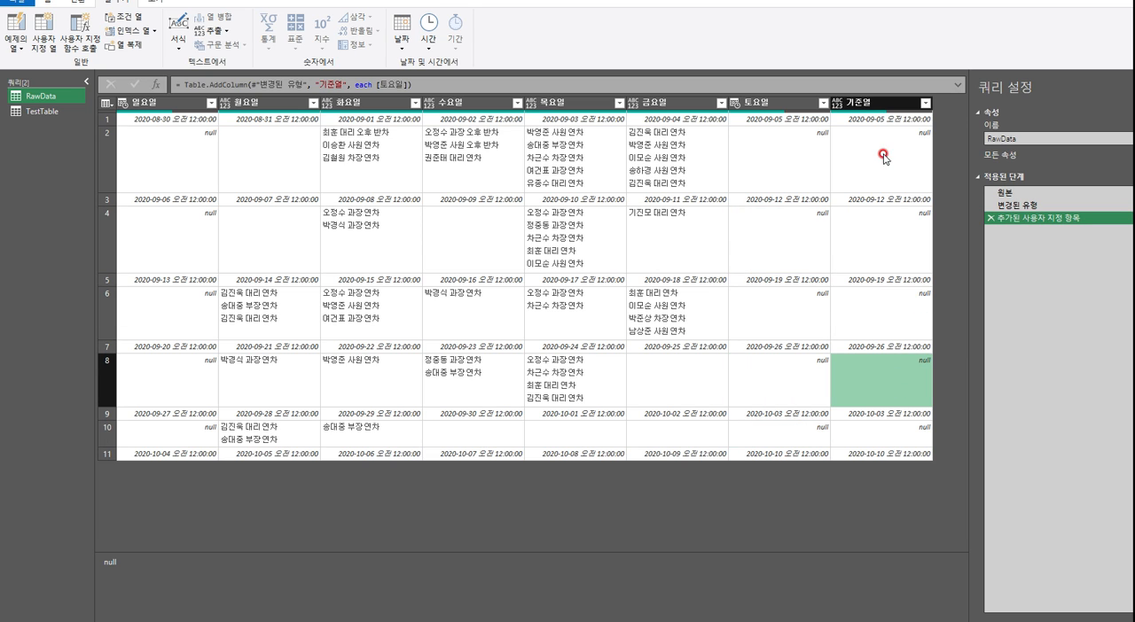
click(874, 104)
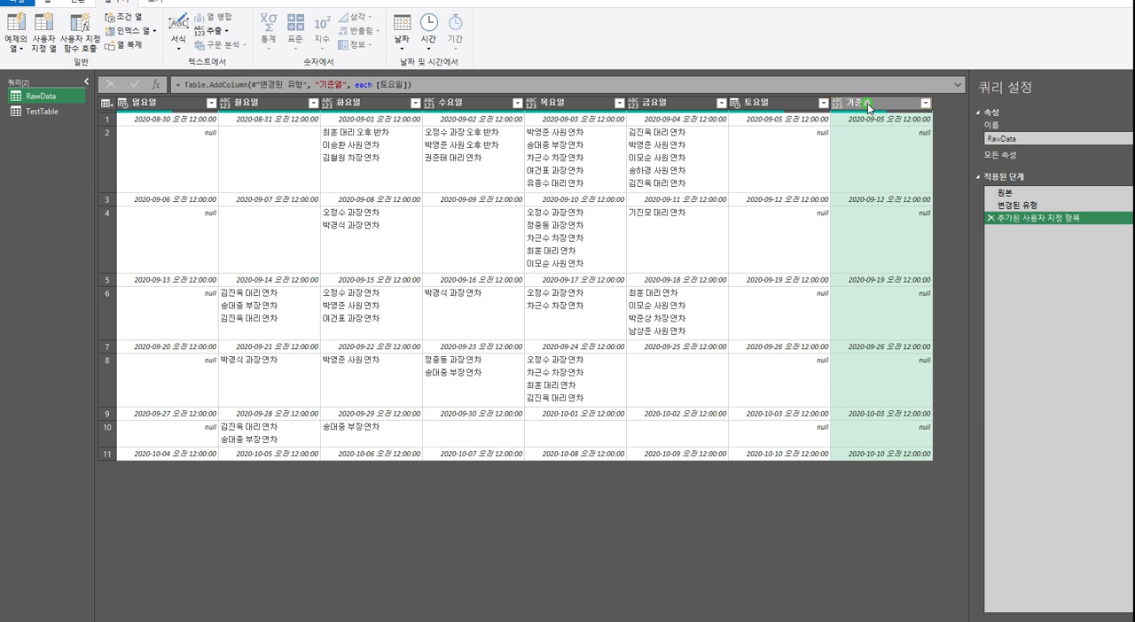
right_click(869, 108)
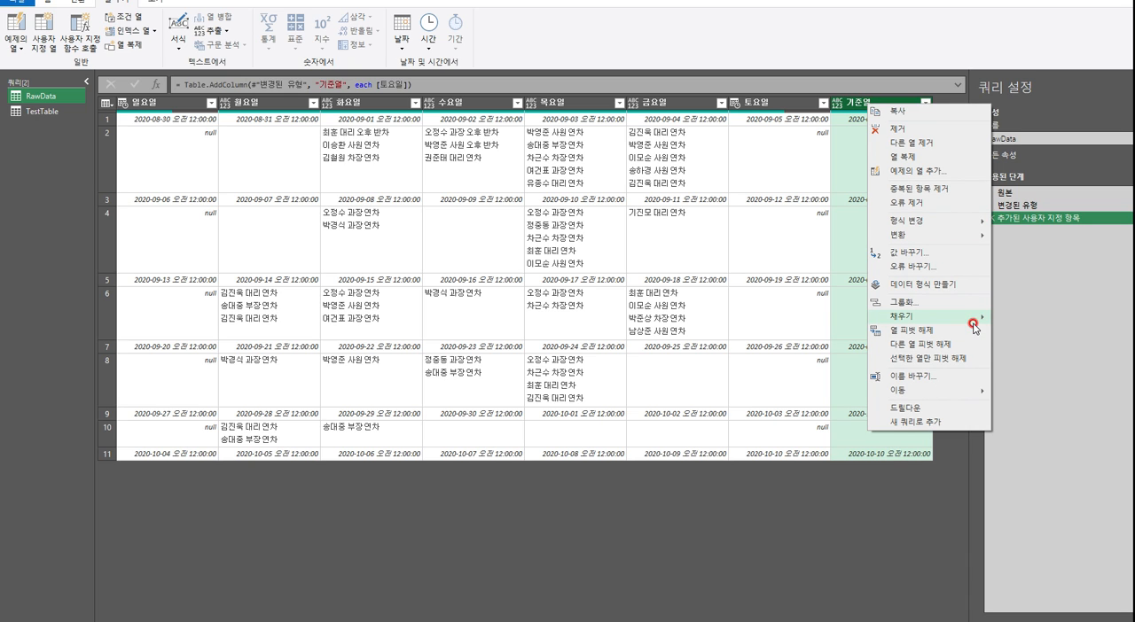
mouse_move(971, 317)
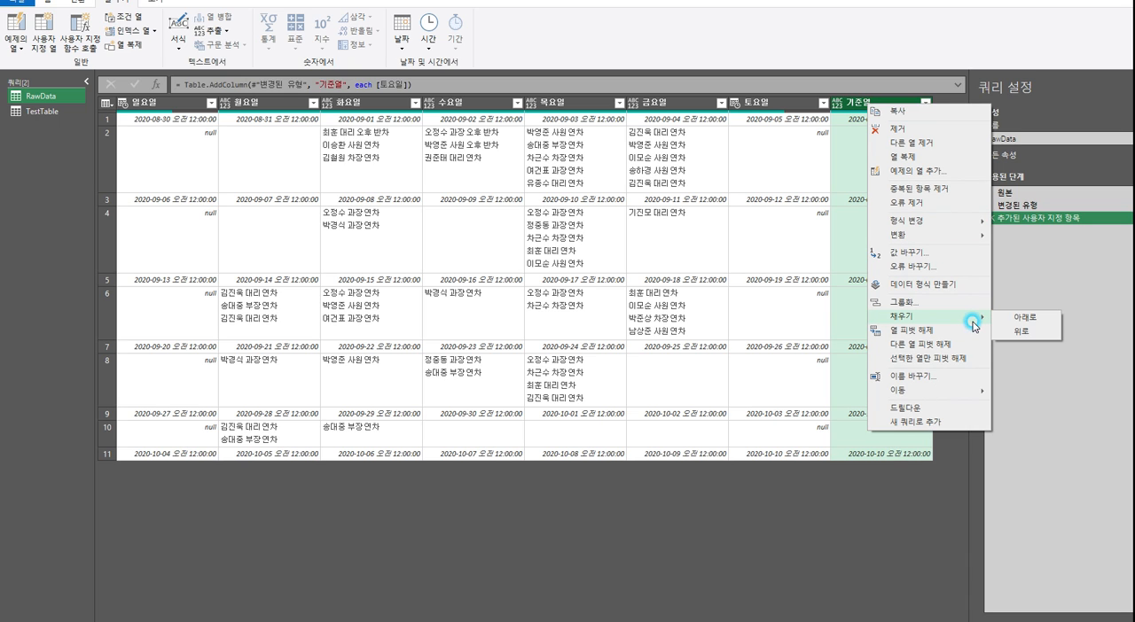
click(1039, 324)
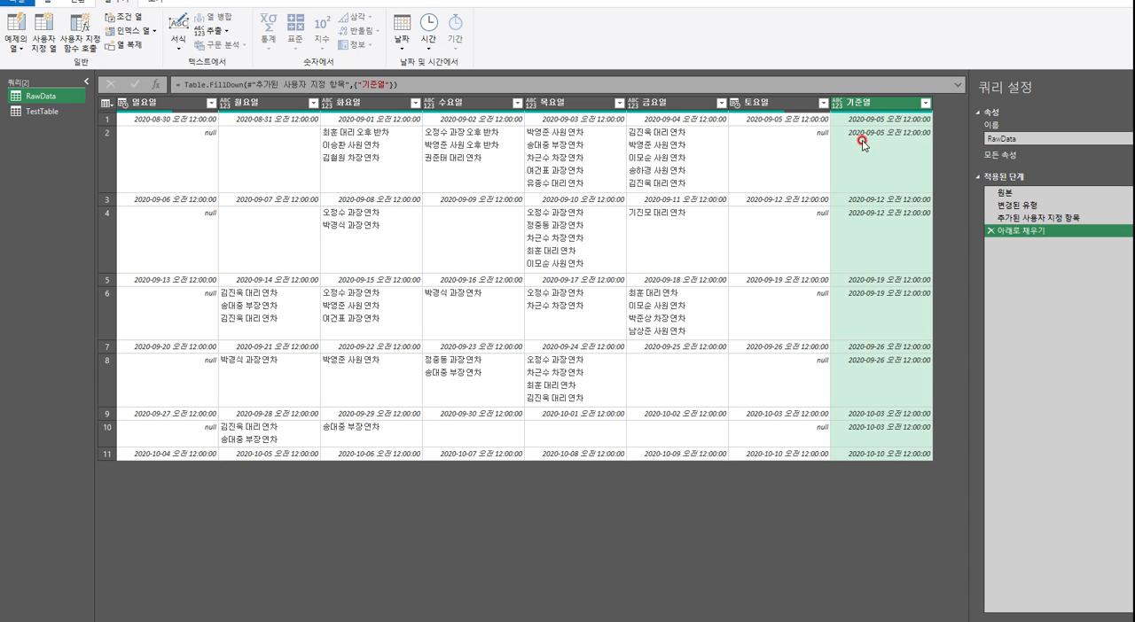
Check that each week's date row and leave-entry row share the same 기준열 date
click(889, 120)
click(892, 169)
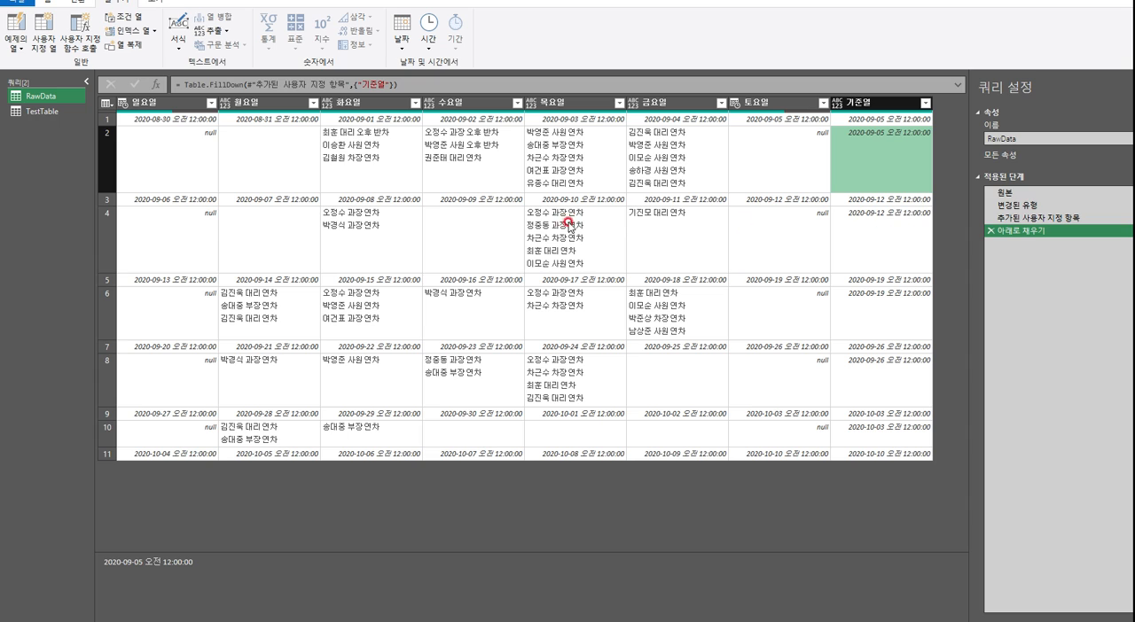
click(904, 206)
click(881, 222)
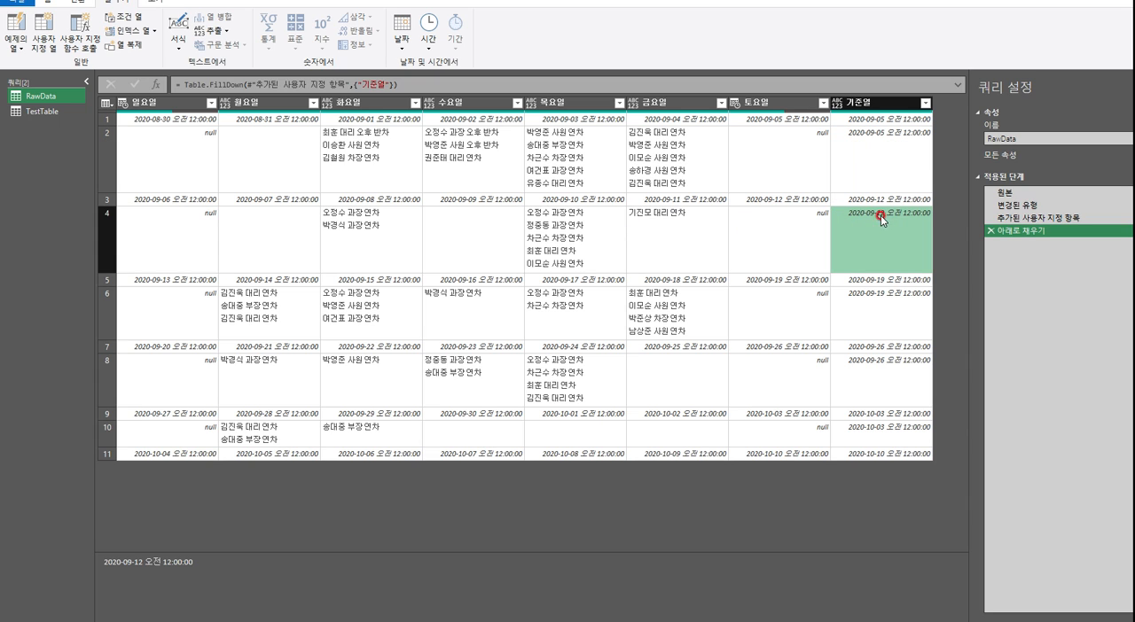
click(881, 281)
click(891, 324)
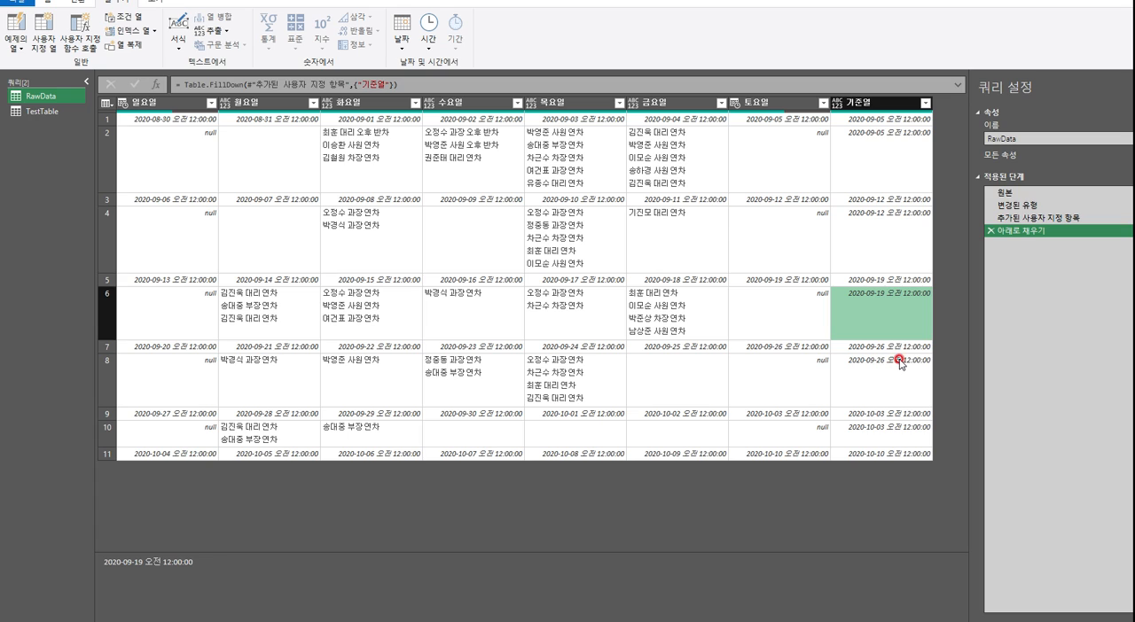
click(900, 349)
click(888, 360)
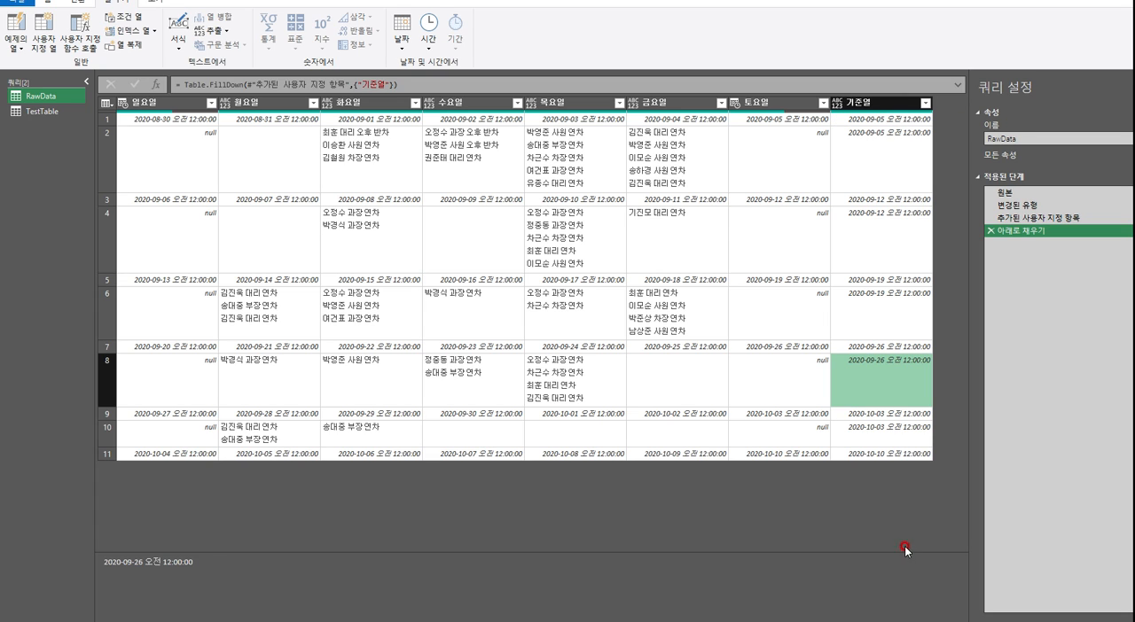
Keep only the text before the delimiter " 오전" in the 기준열 column
click(876, 104)
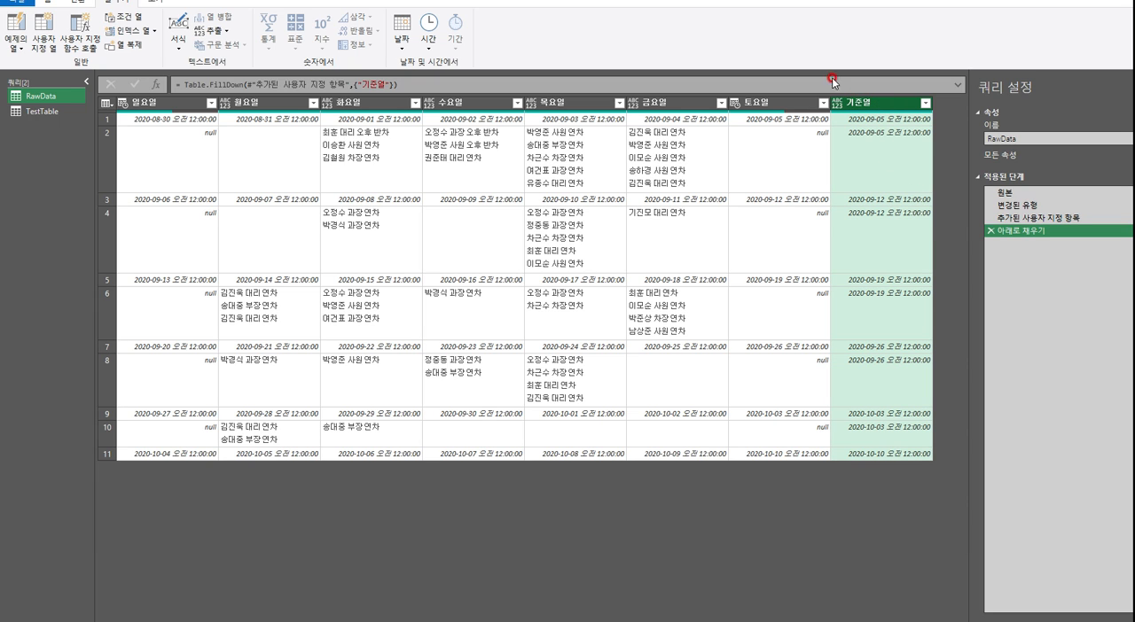
click(81, 2)
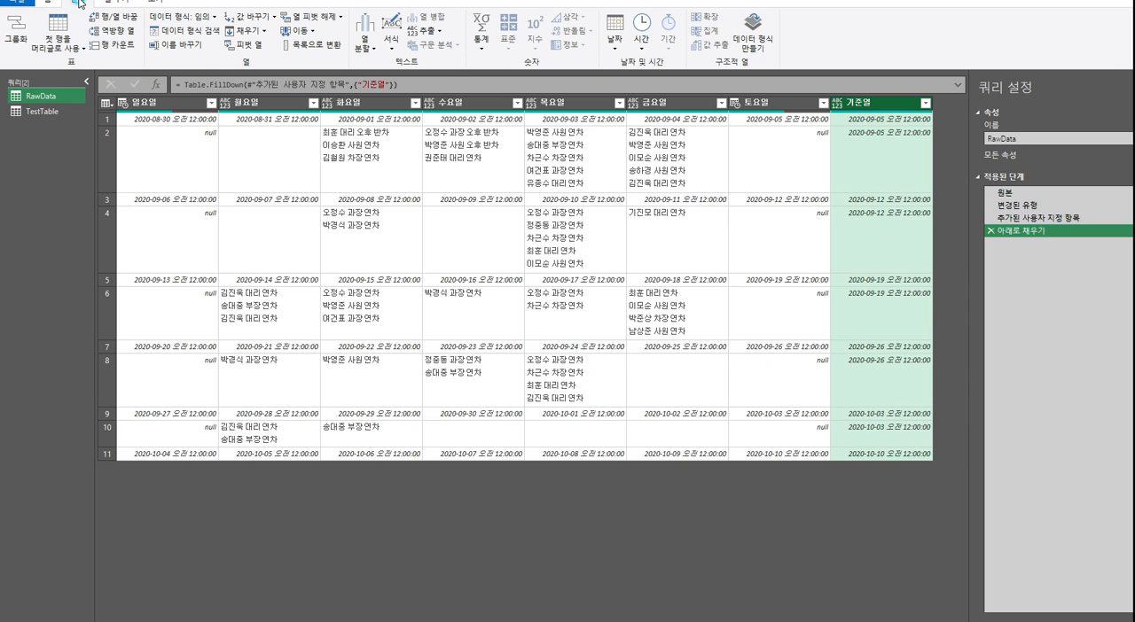
click(425, 31)
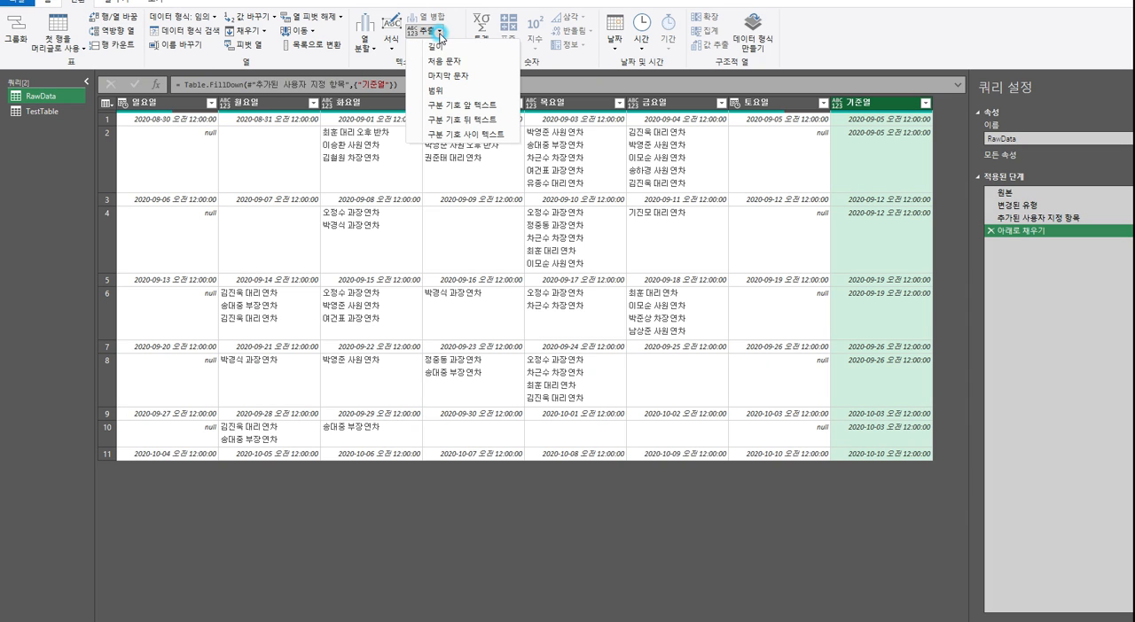
click(479, 107)
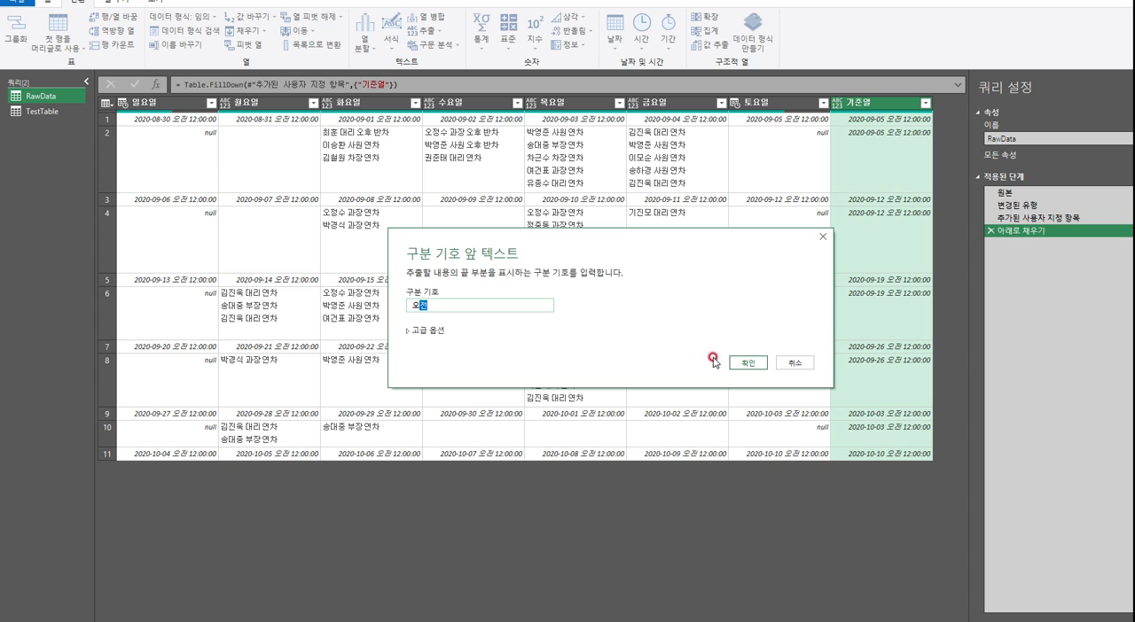
click(748, 363)
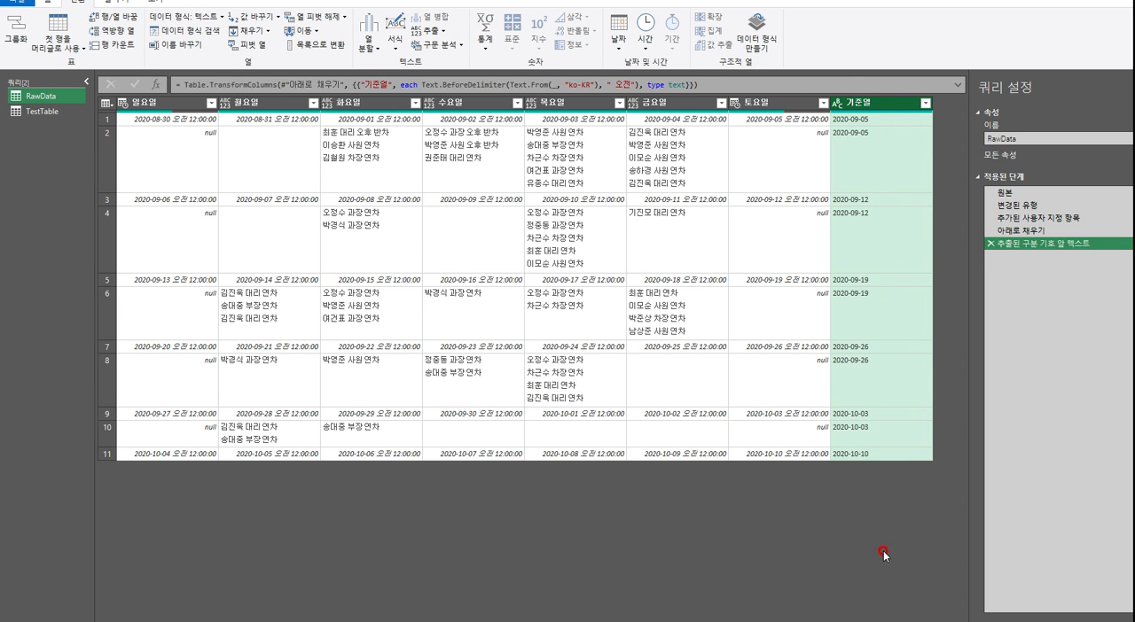
right_click(877, 107)
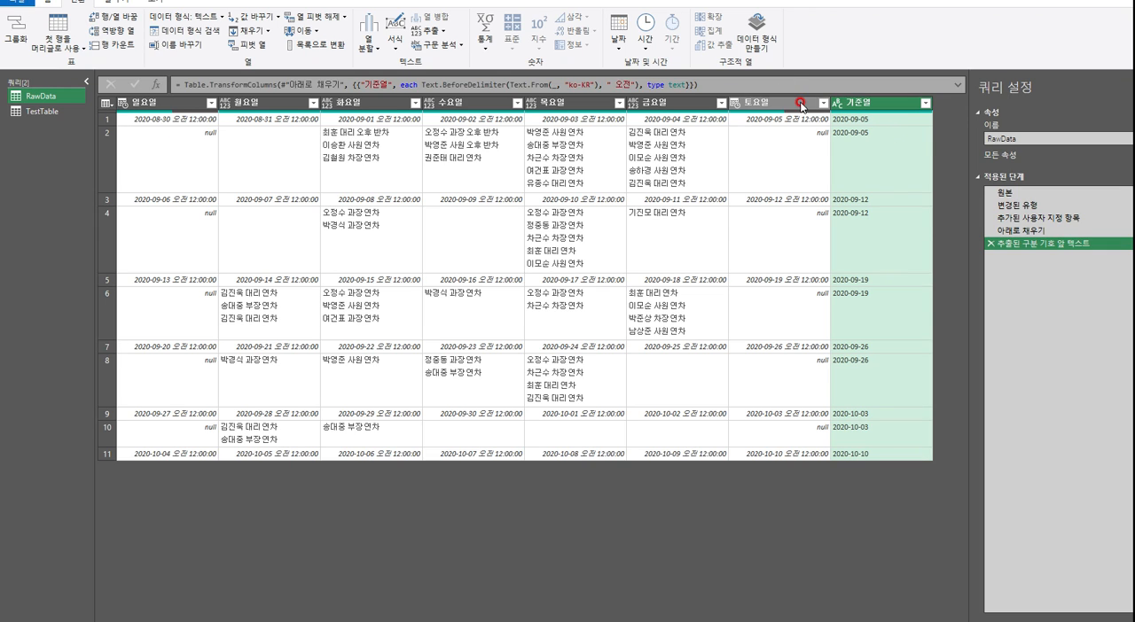
click(896, 101)
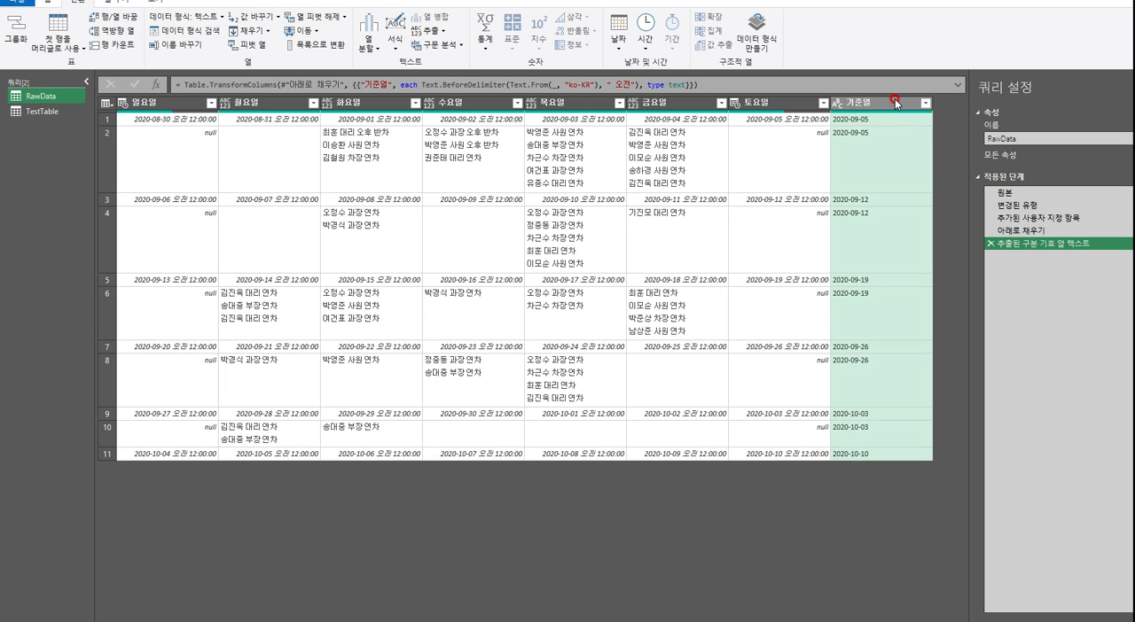
right_click(899, 107)
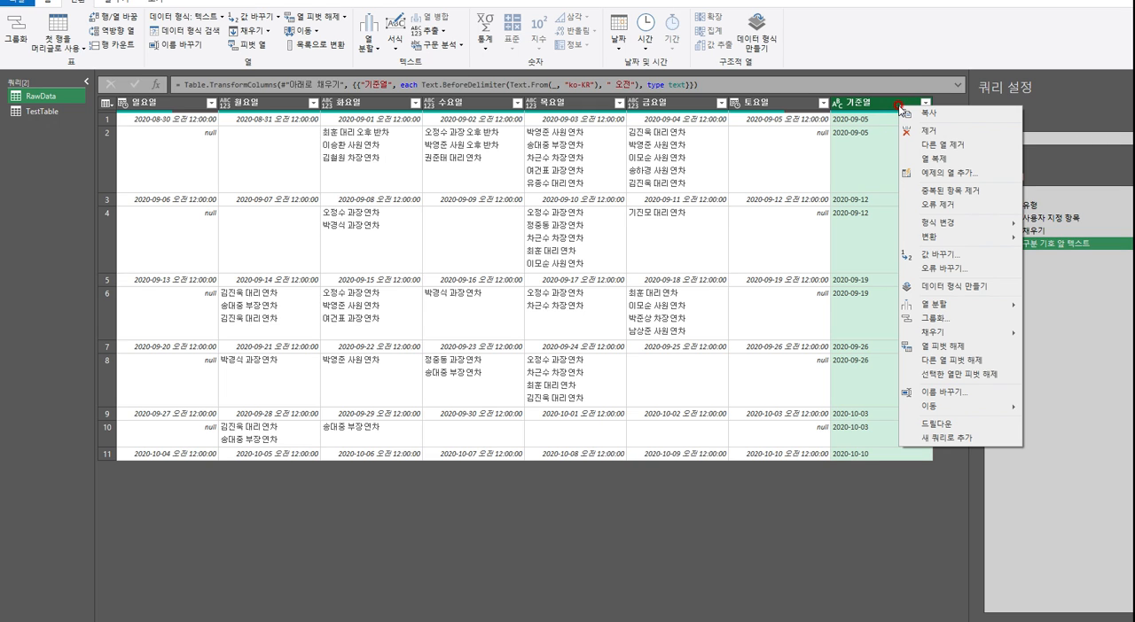
click(948, 321)
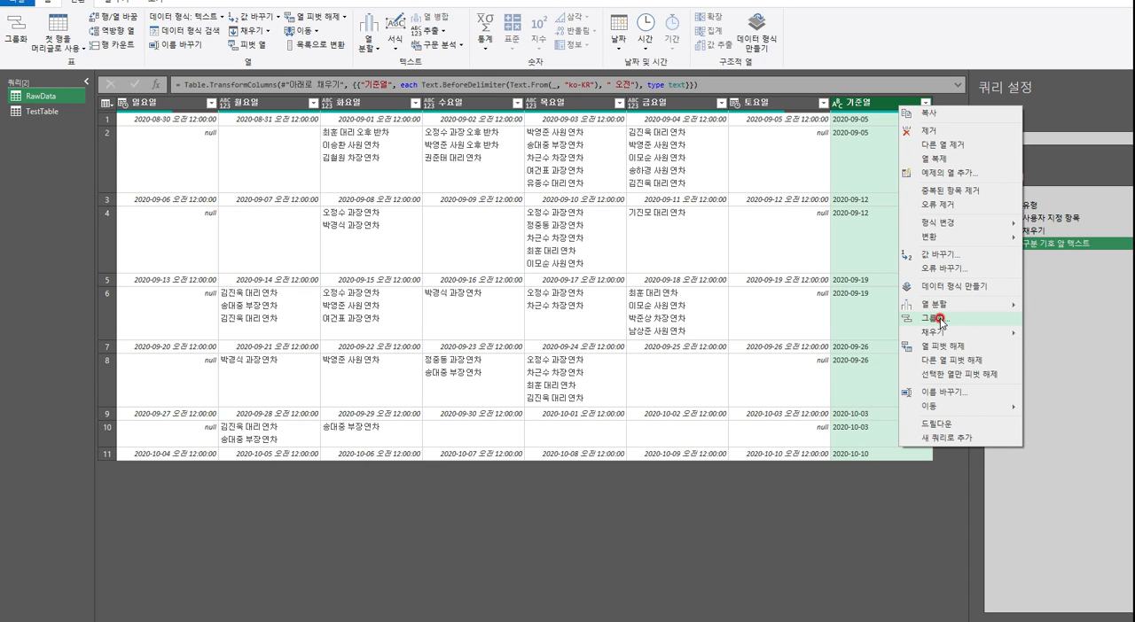
click(848, 33)
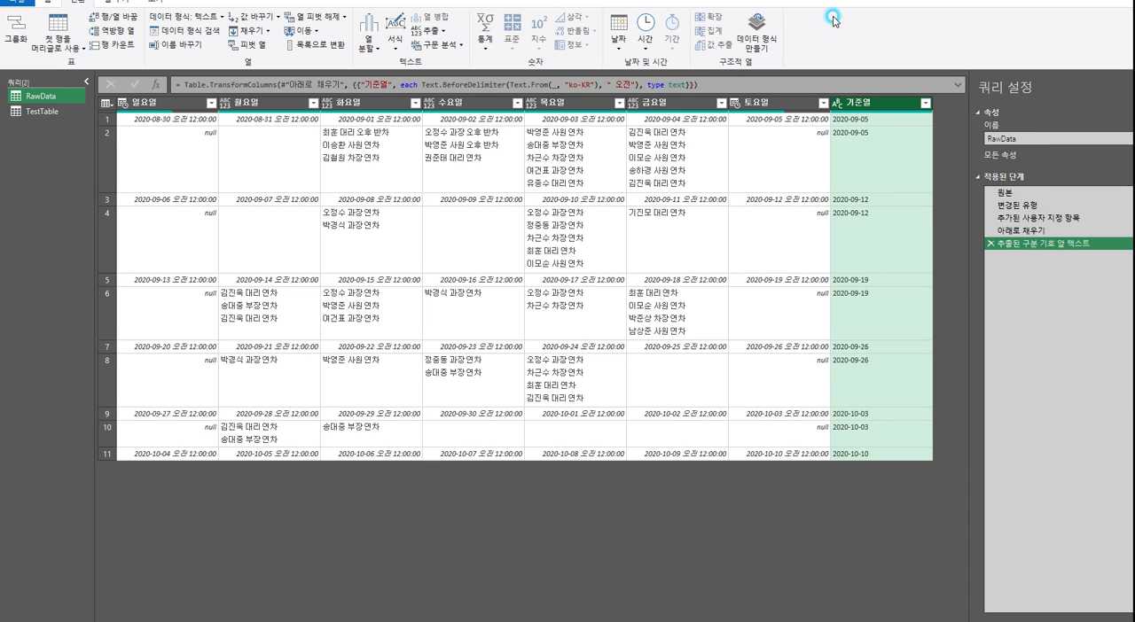
click(118, 3)
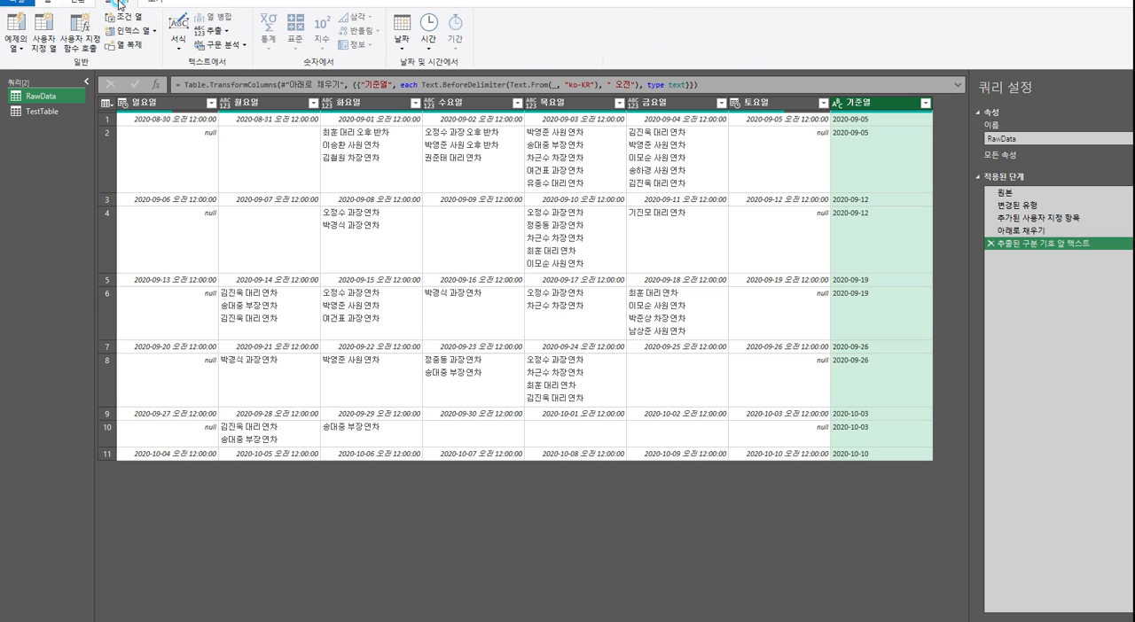
click(39, 5)
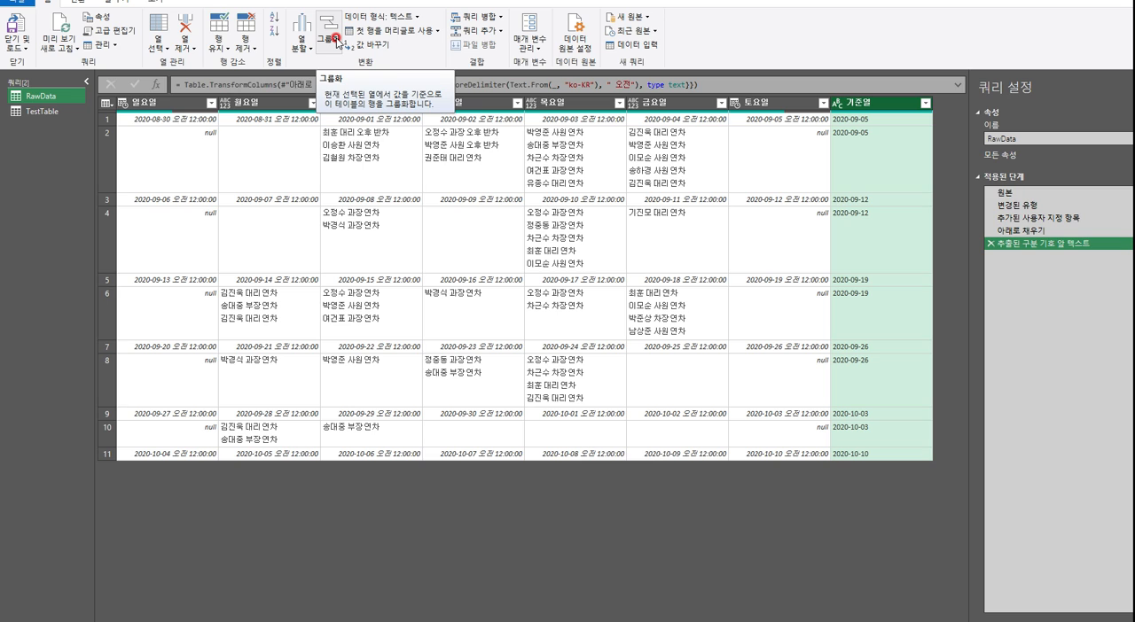
Group the rows by 기준열 into a new column named 그룹핑결과, using the 행 카운트 operation
right_click(897, 108)
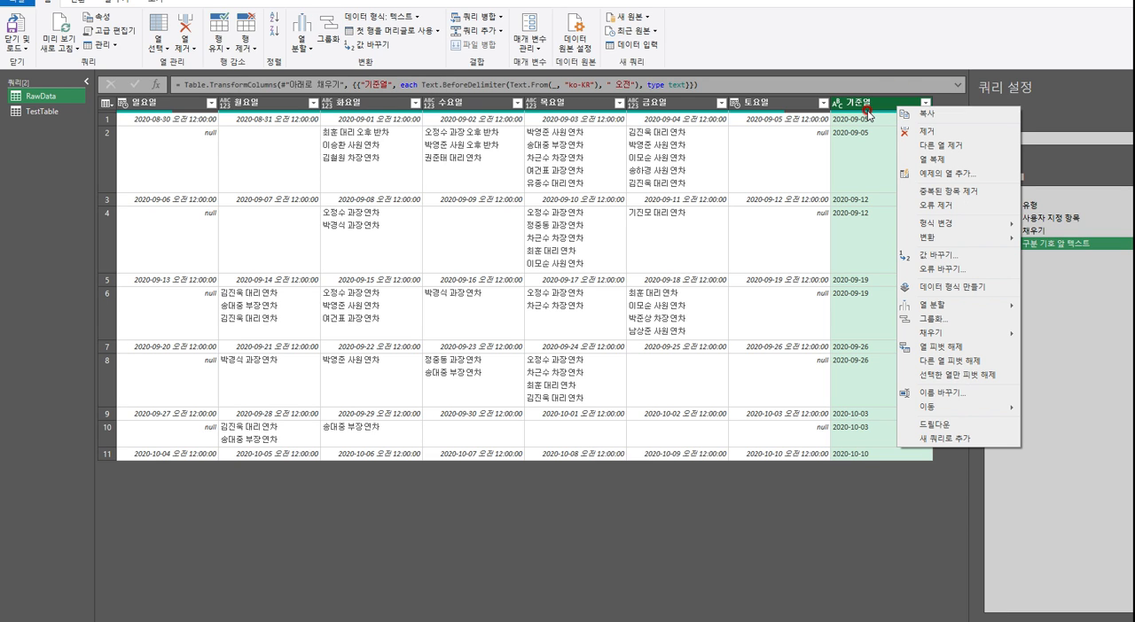
click(984, 323)
drag(666, 220, 528, 194)
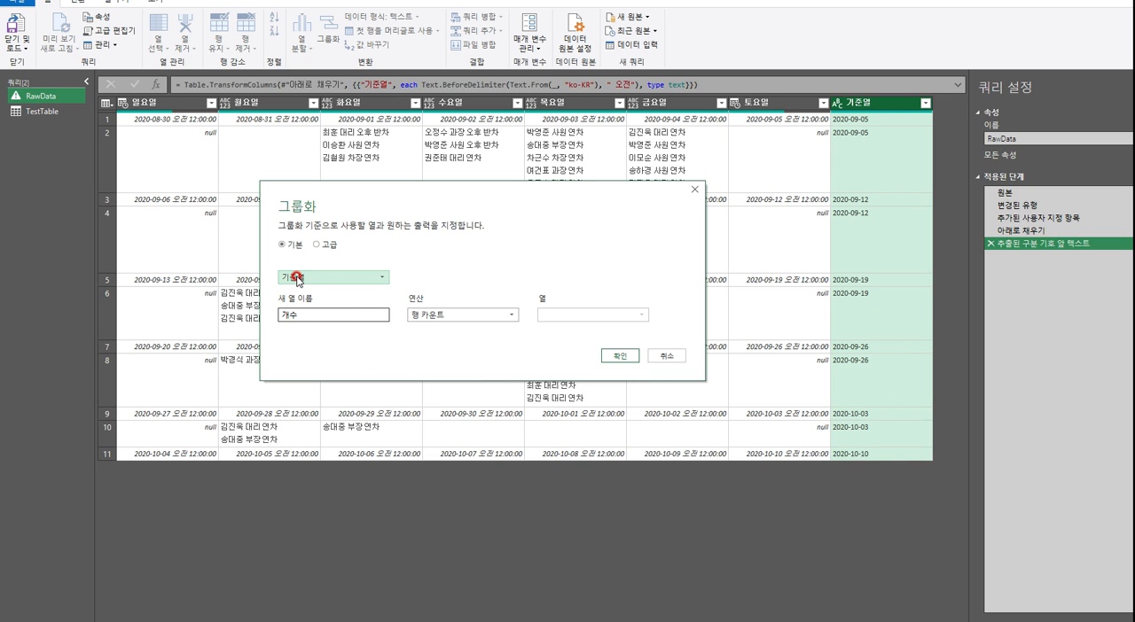
click(308, 312)
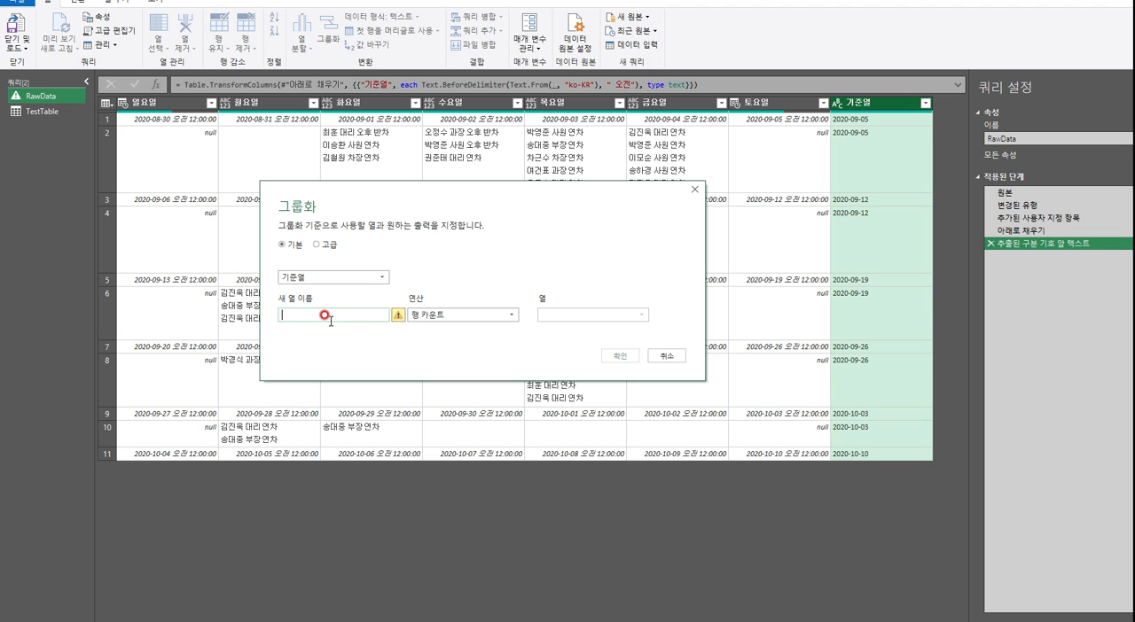
text(rm)
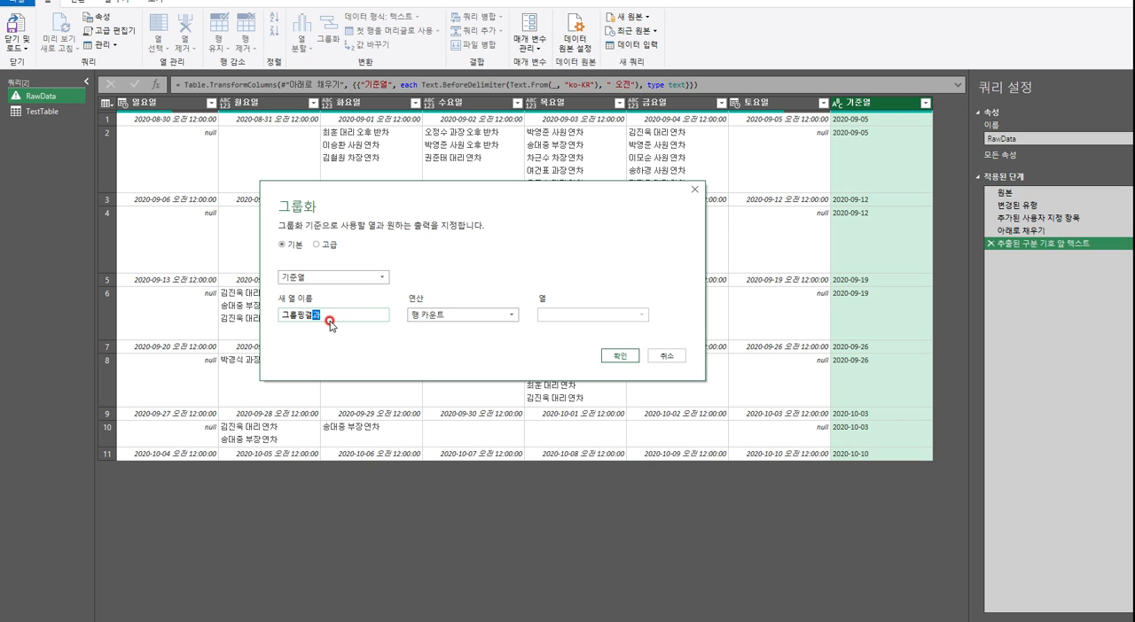
click(408, 351)
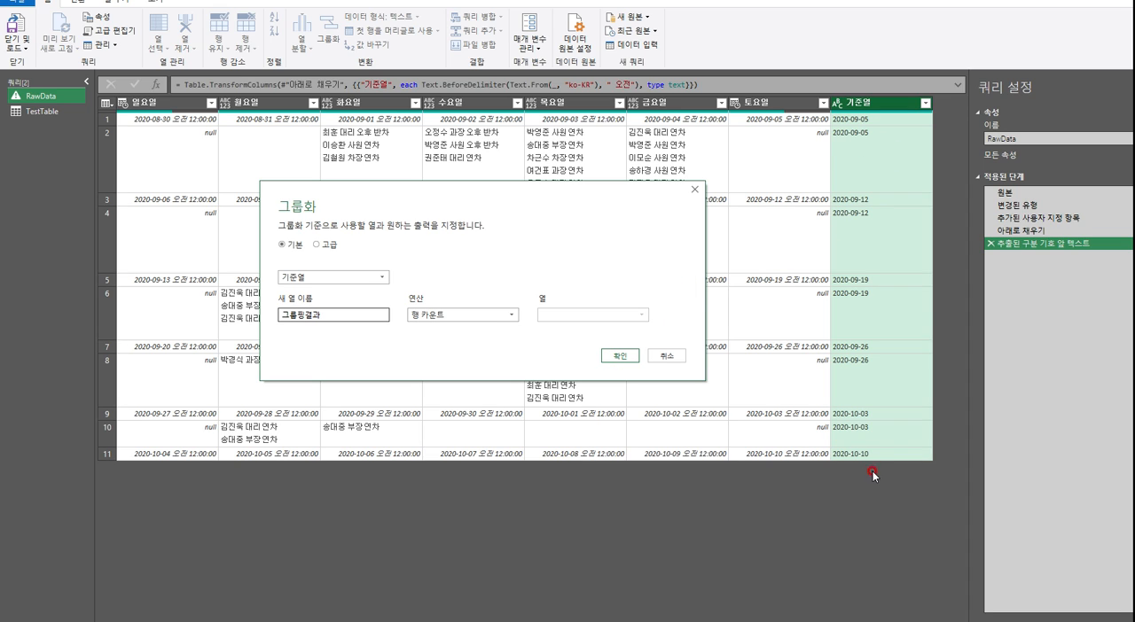
click(618, 356)
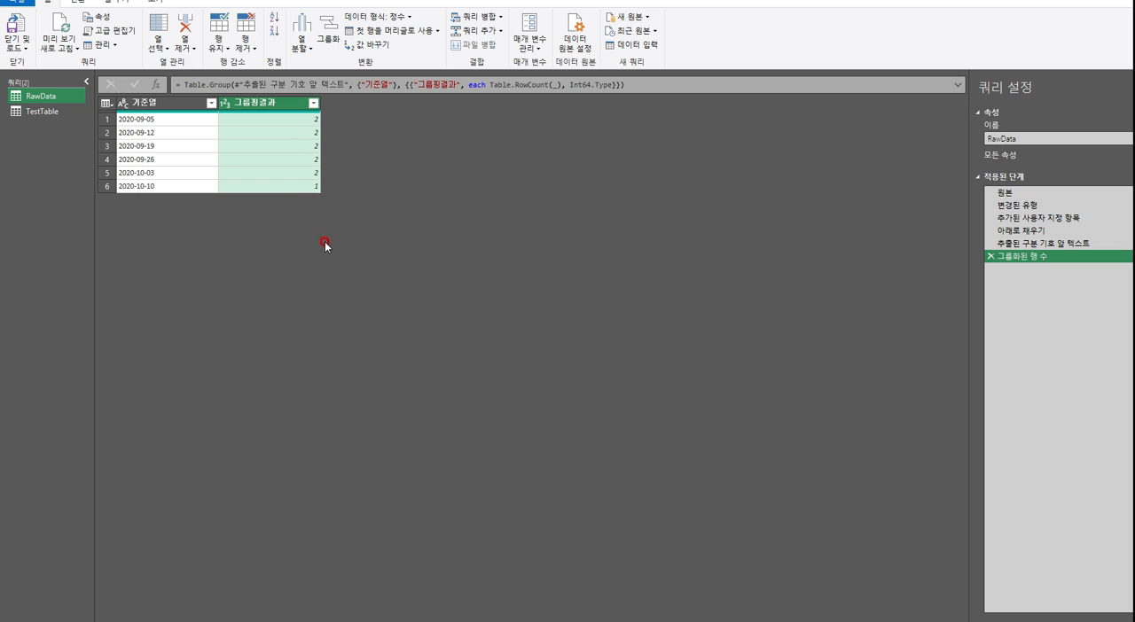
Compare the grouped result with the rows of the preceding extraction step, and review the aggregation operations offered for the grouping
click(1042, 245)
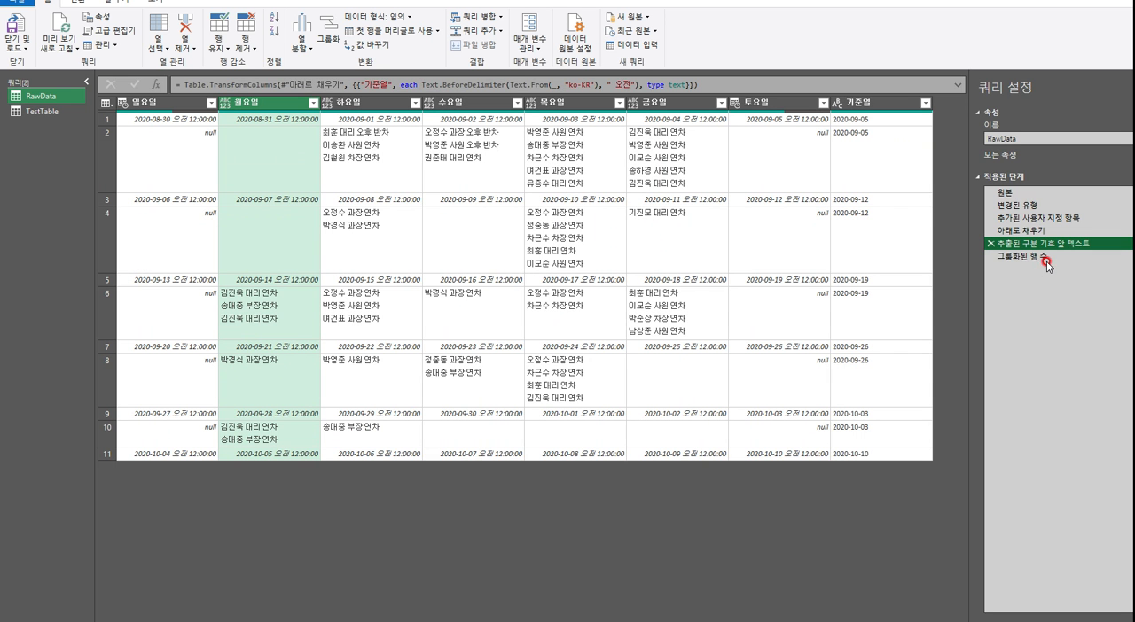
click(1046, 259)
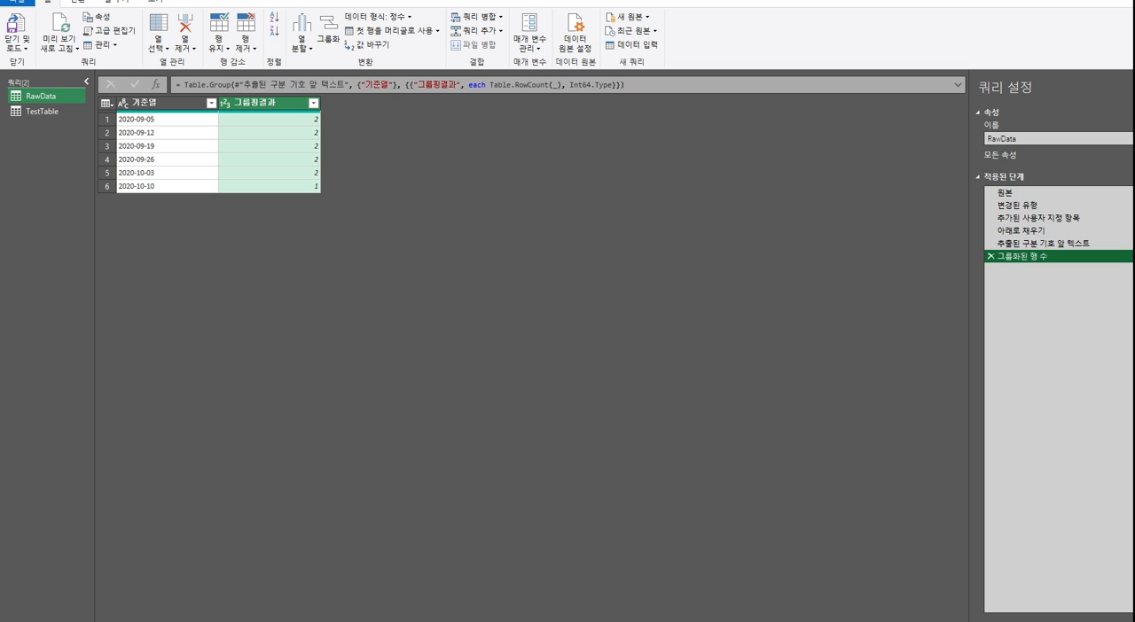
click(1127, 257)
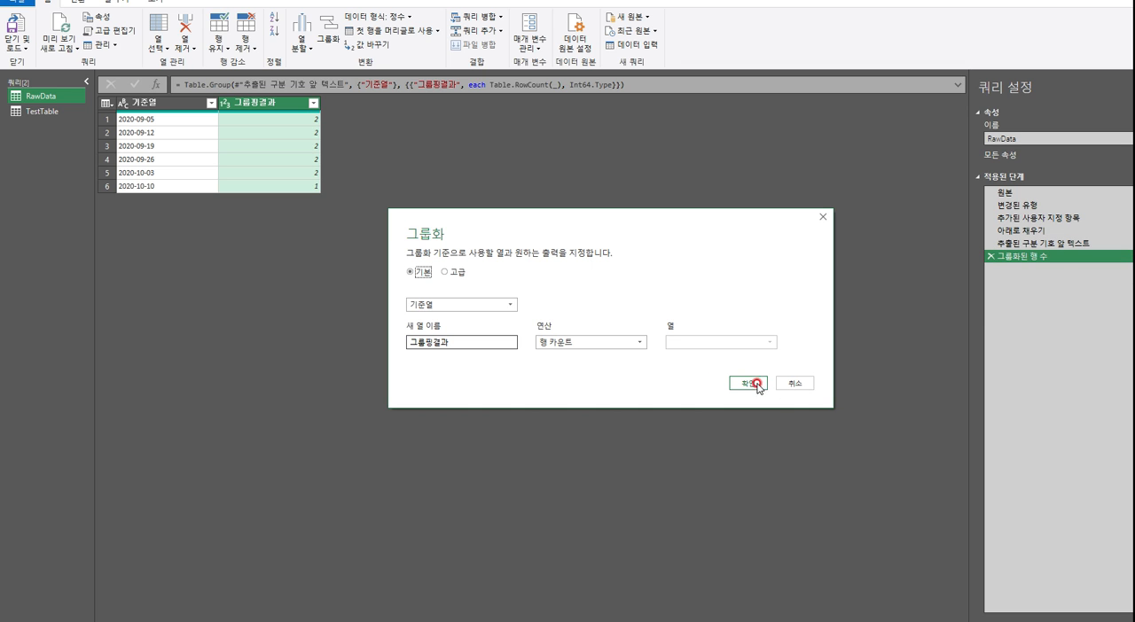
click(628, 344)
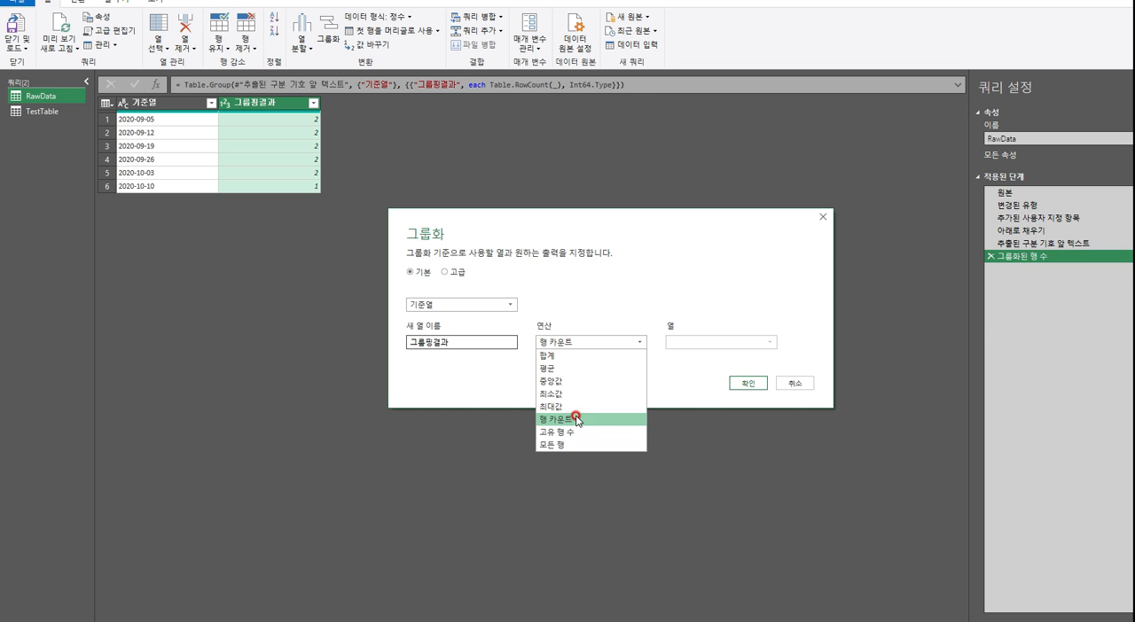
click(802, 383)
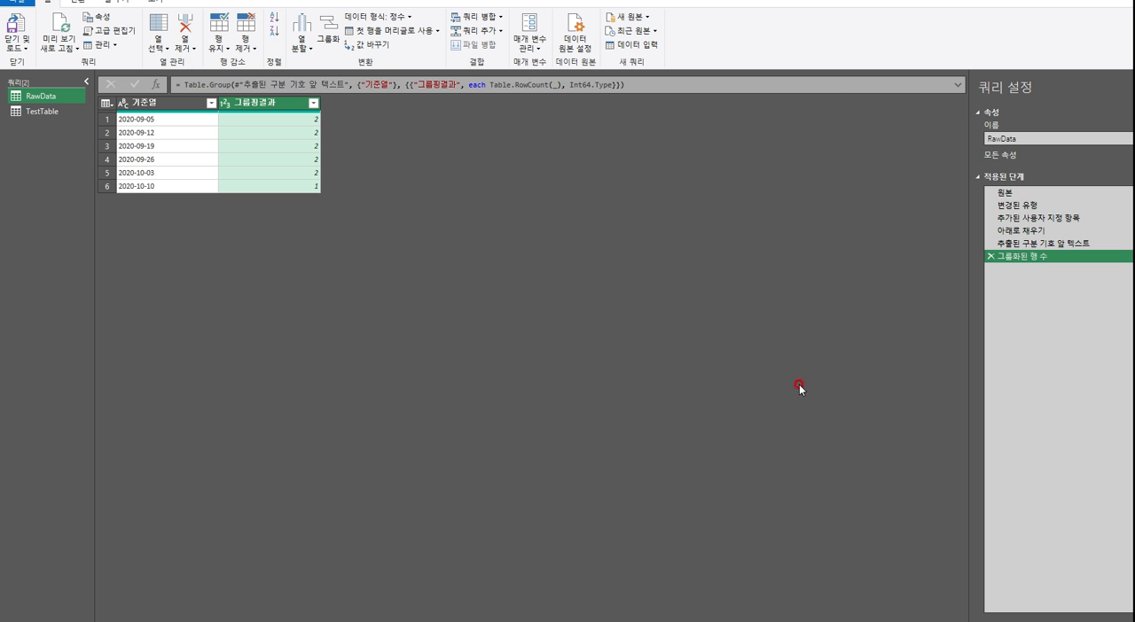
click(1062, 244)
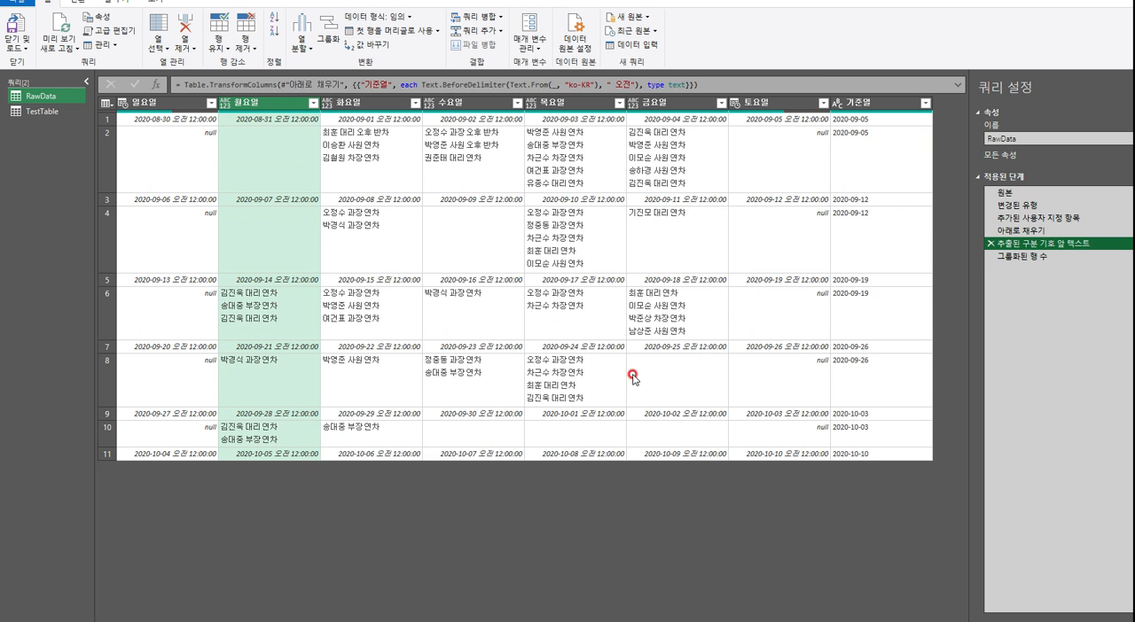
click(173, 107)
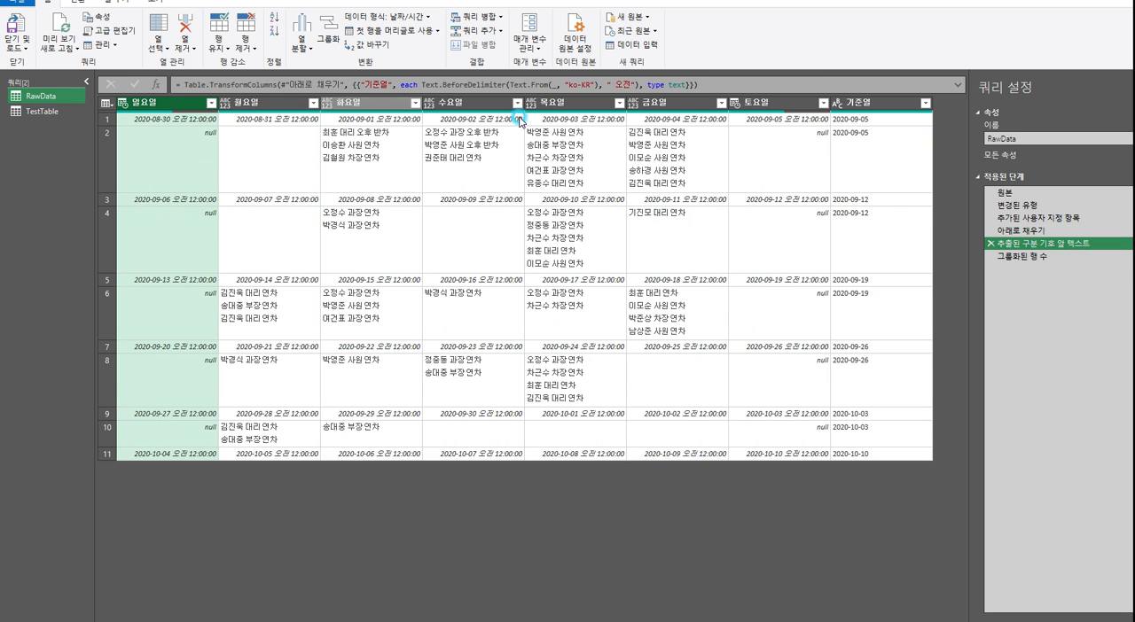
Change the grouping by 기준열 in RawData so that the 그룹핑결과 column uses the 모든 행 operation
click(779, 105)
shift+click(187, 108)
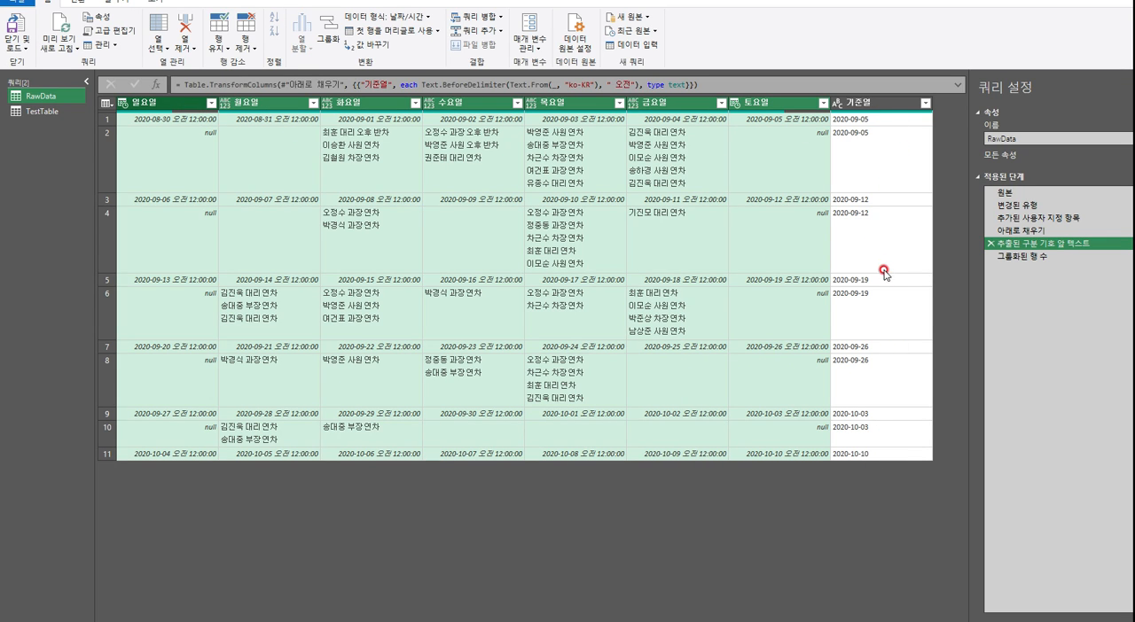
click(1022, 256)
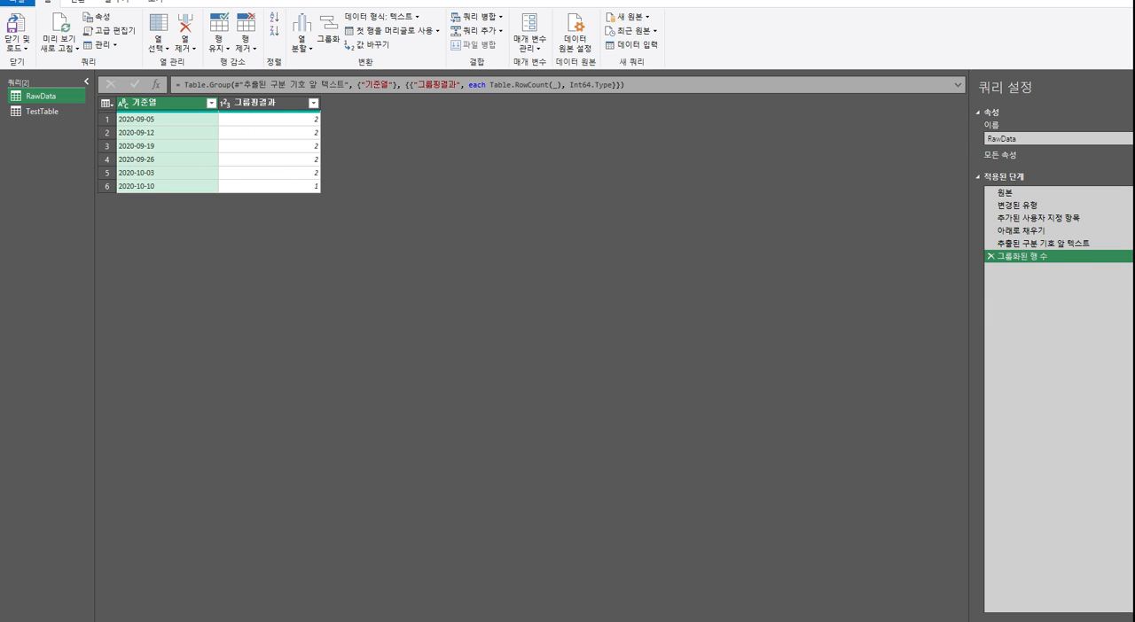
double_click(1029, 257)
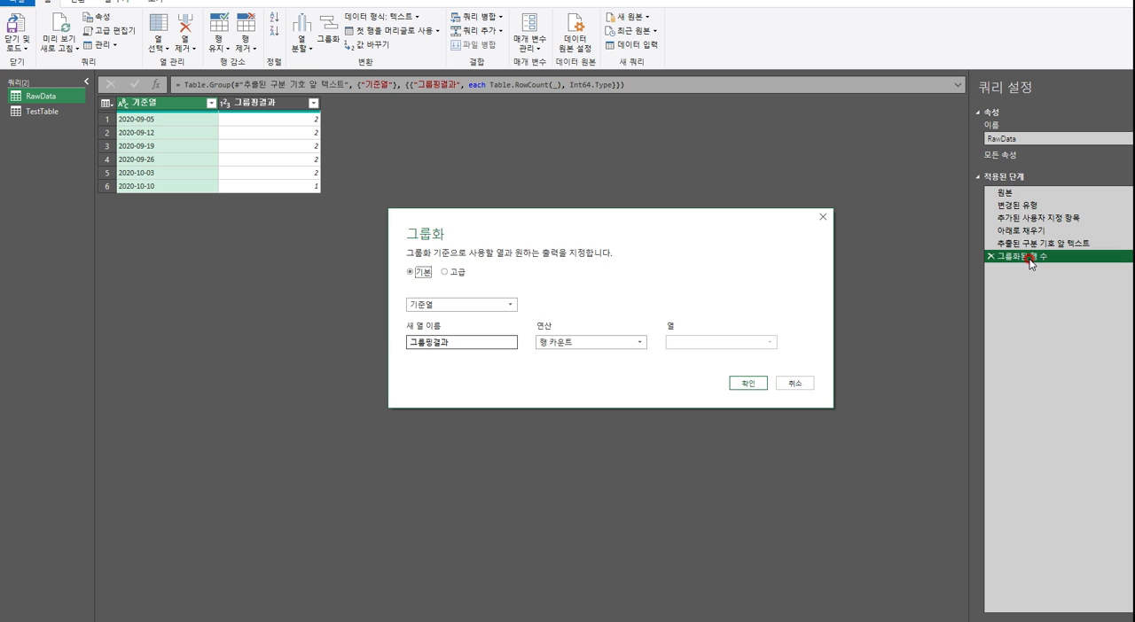
drag(585, 232, 528, 234)
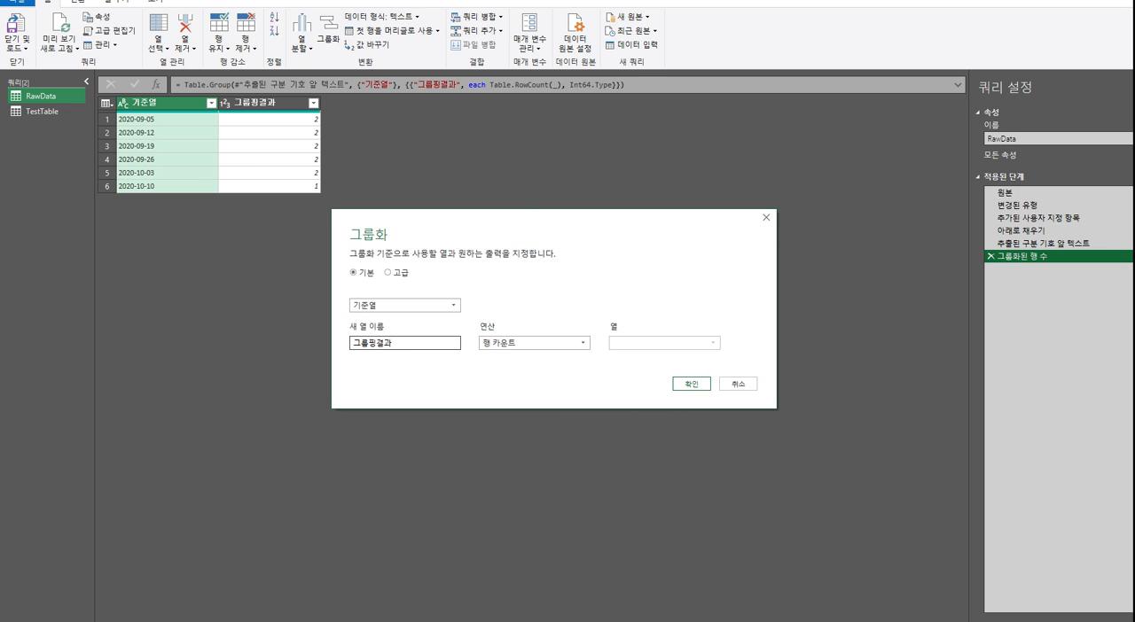
drag(596, 234, 499, 247)
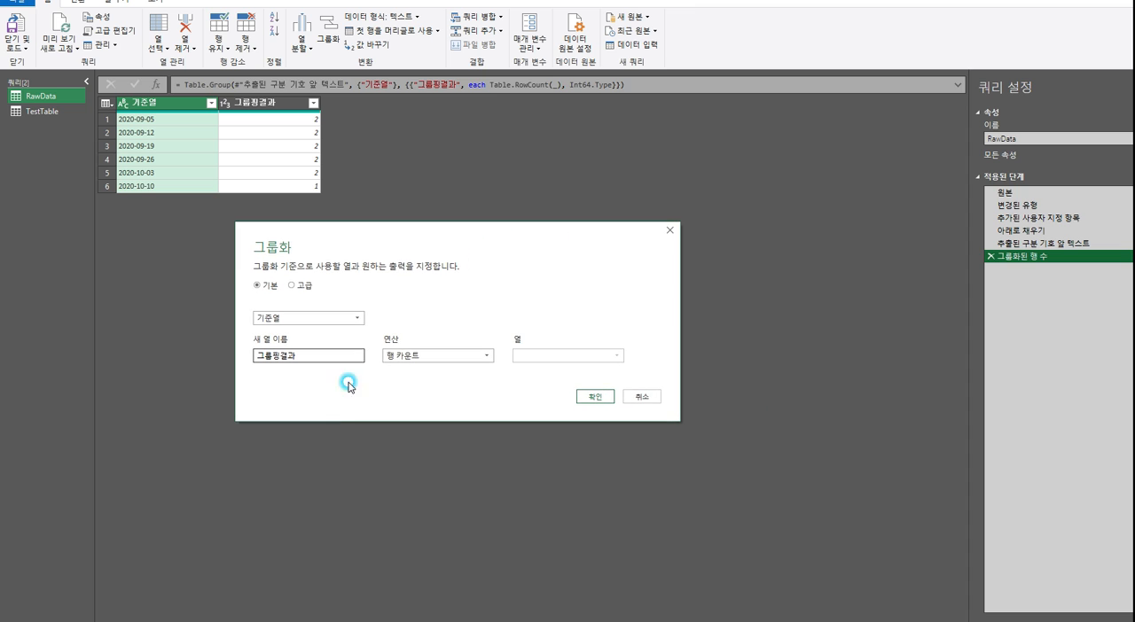
click(424, 356)
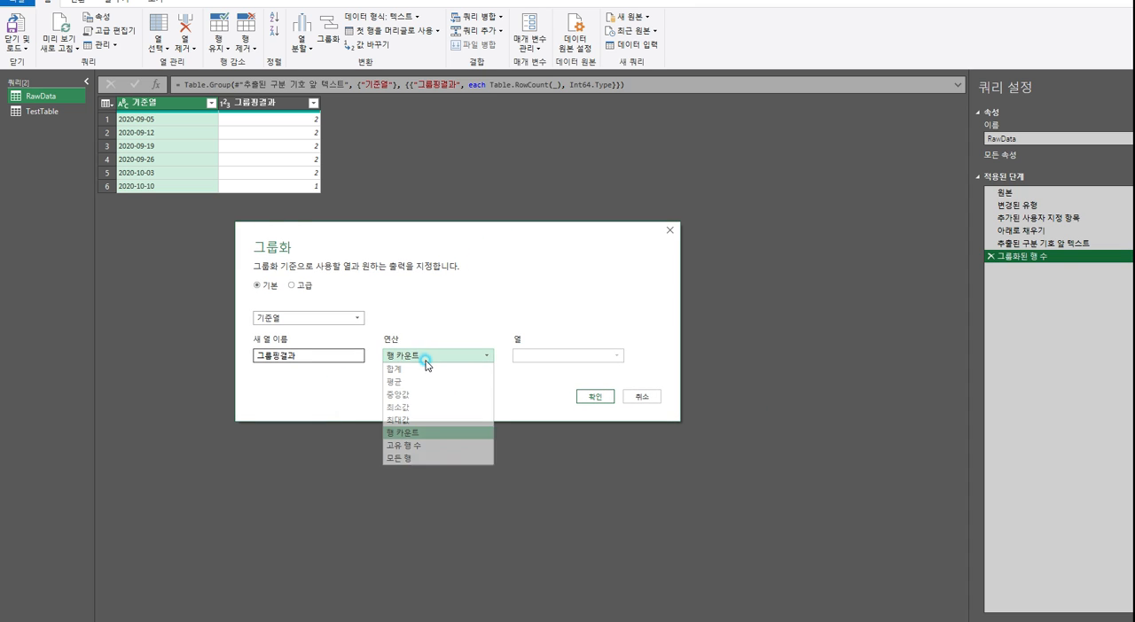
click(429, 460)
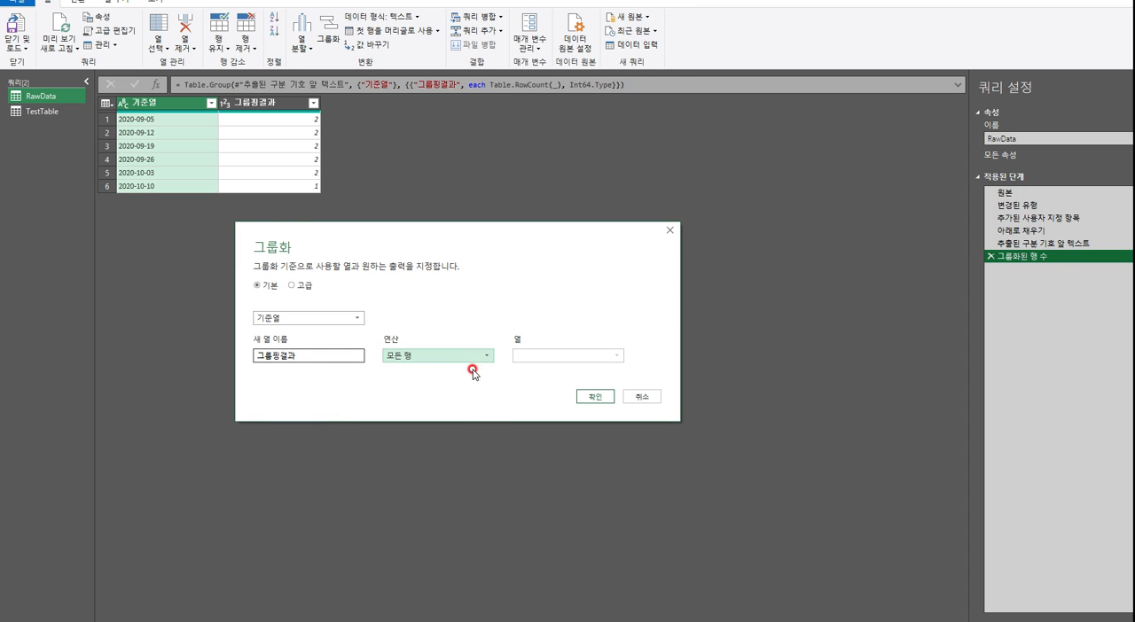
click(608, 398)
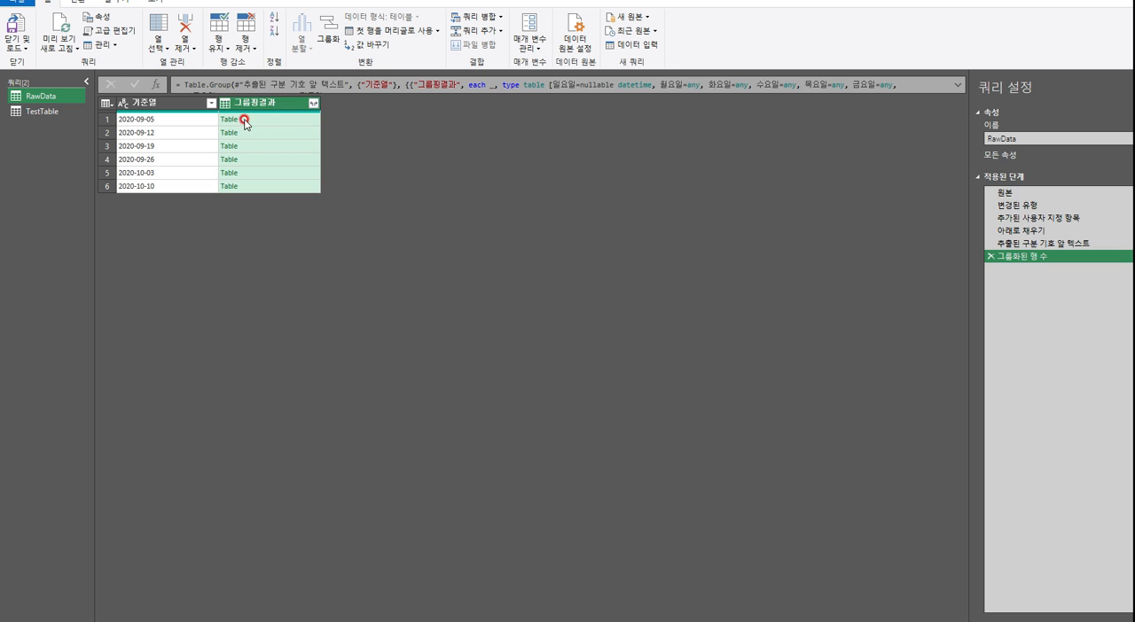
Preview the first nested table in 그룹핑결과 with an enlarged preview and compare it with the first week's two rows before grouping
click(295, 125)
drag(492, 560, 489, 254)
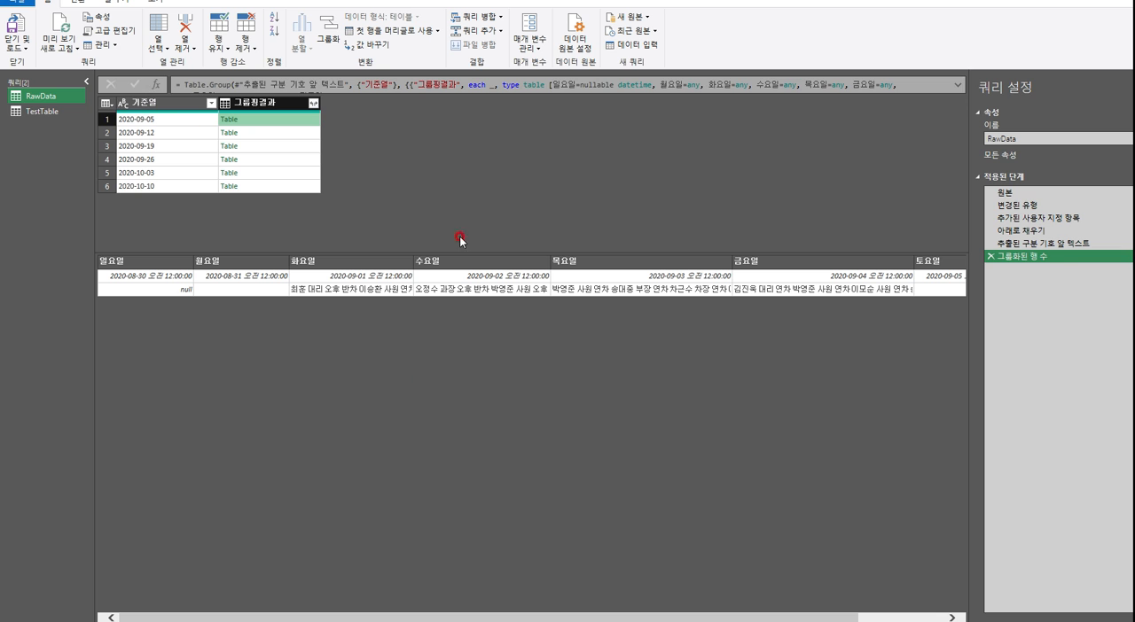
click(1038, 243)
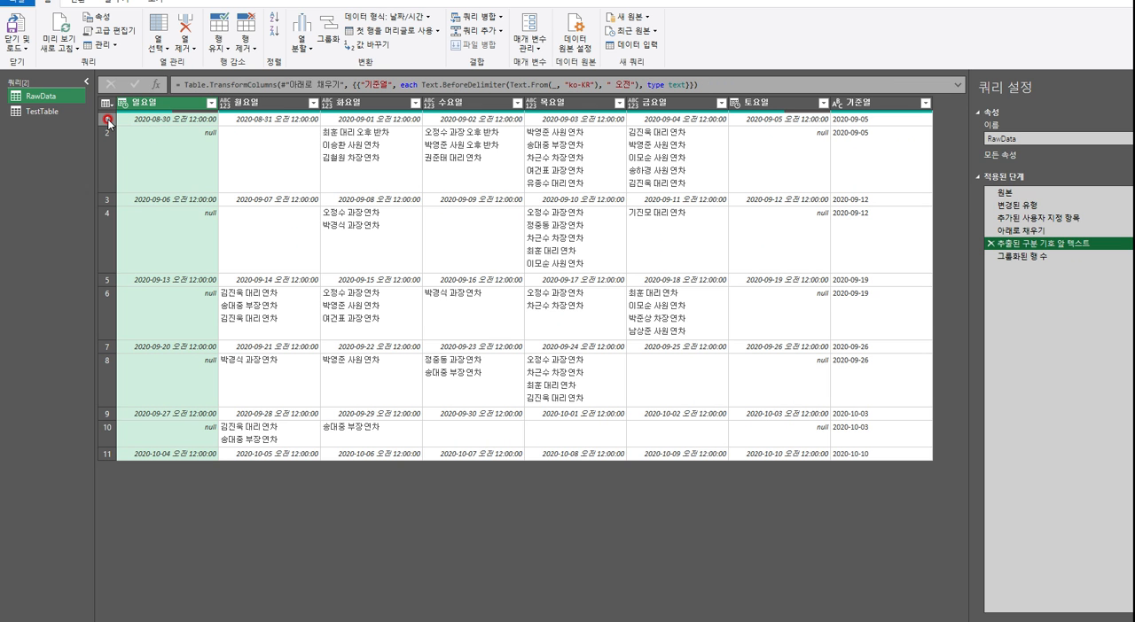
click(110, 121)
click(108, 144)
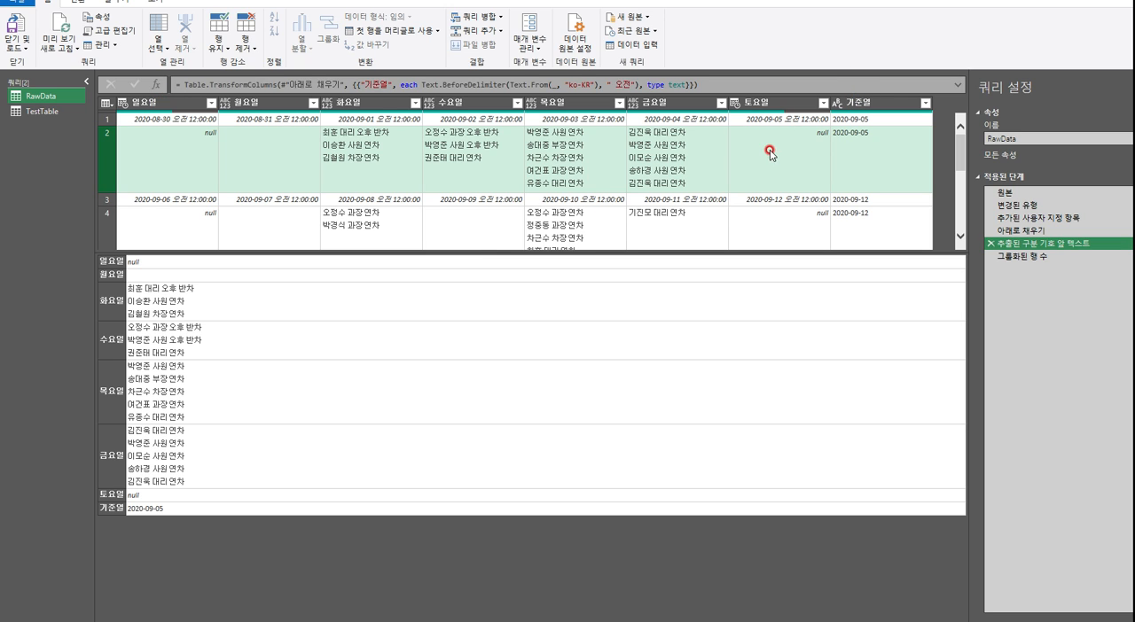
click(800, 184)
click(156, 124)
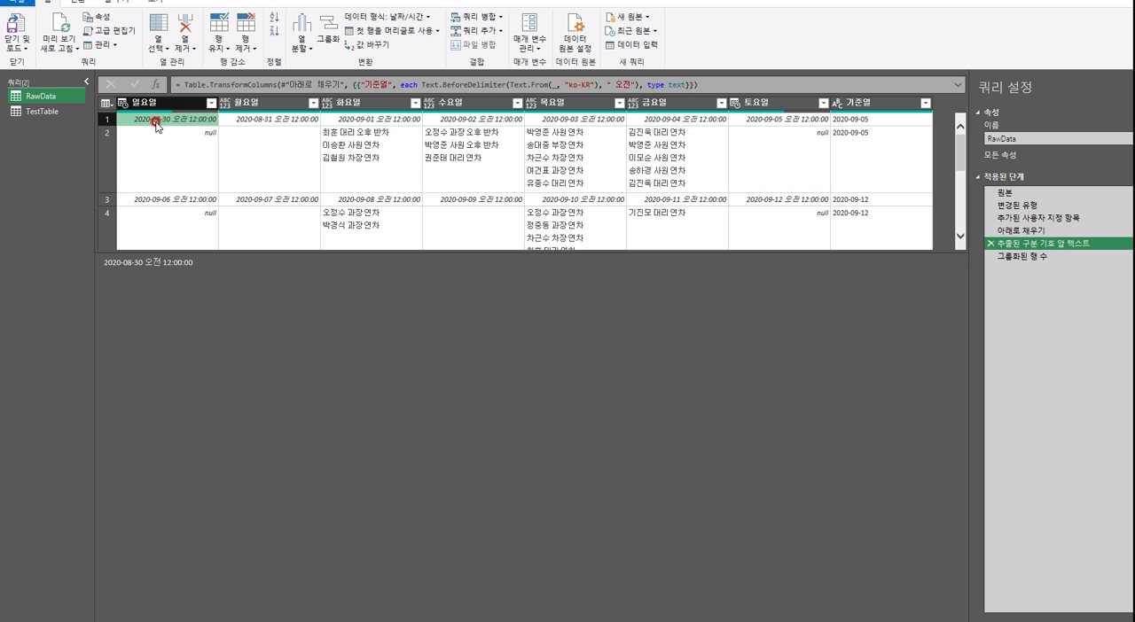
click(754, 171)
click(1008, 246)
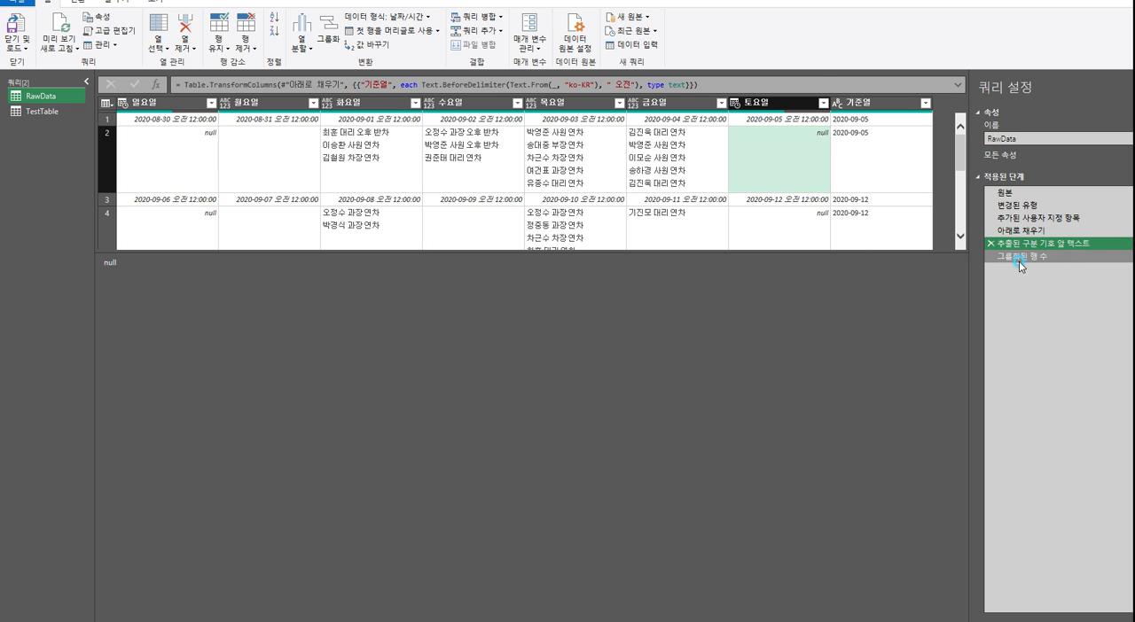
Inspect the nested tables of the first three 기준열 groups in the 그룹핑결과 column
click(1020, 256)
click(304, 122)
click(444, 531)
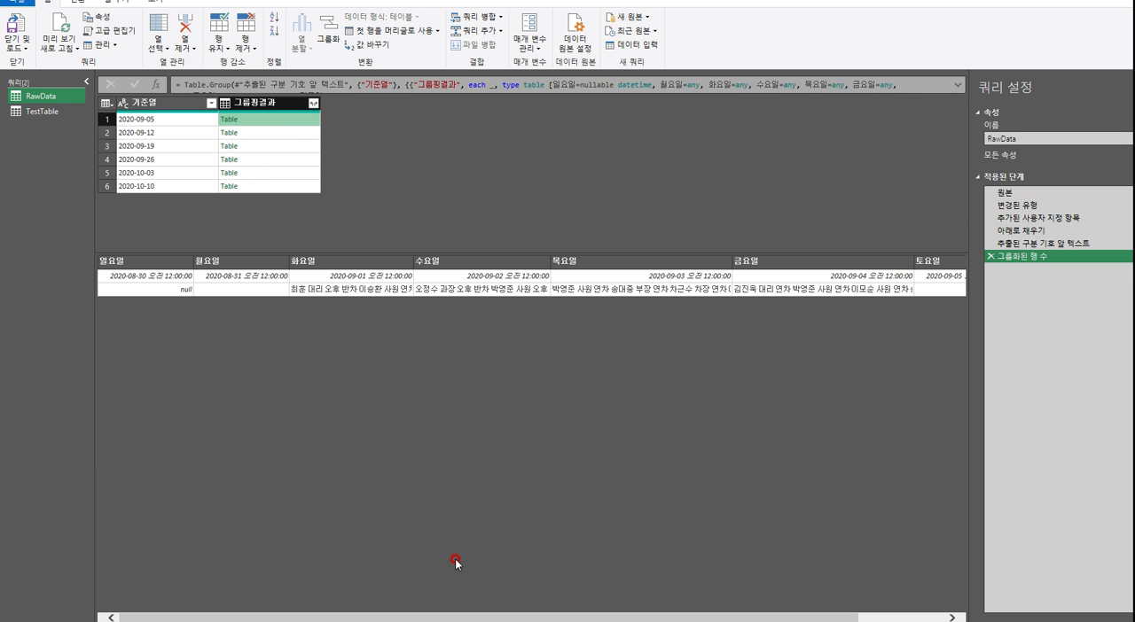
click(917, 317)
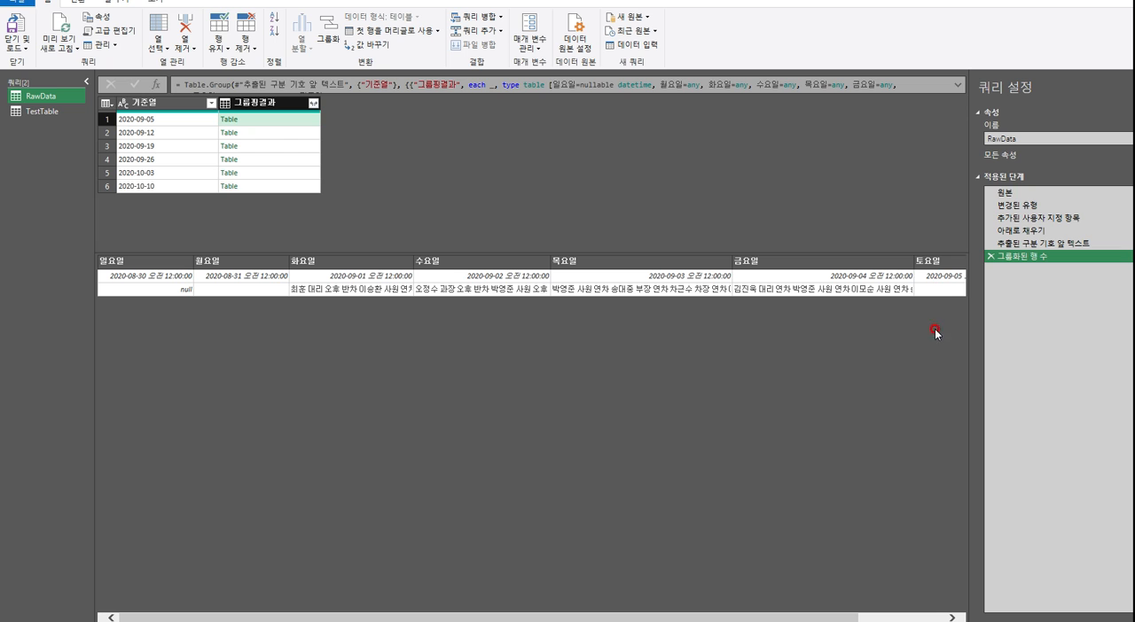
click(312, 133)
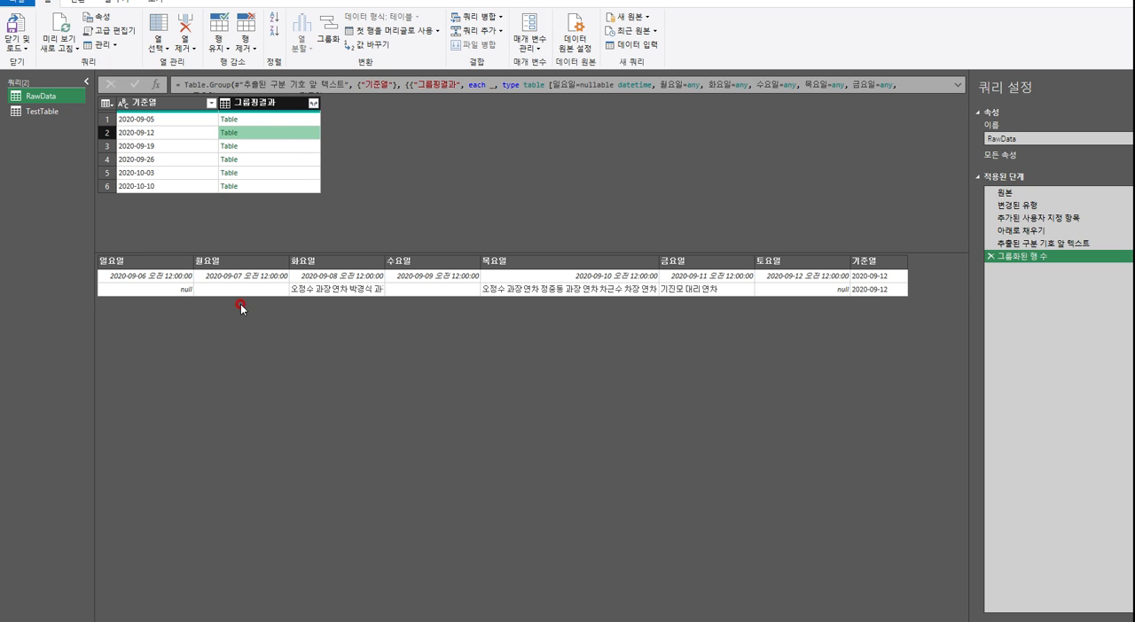
click(315, 145)
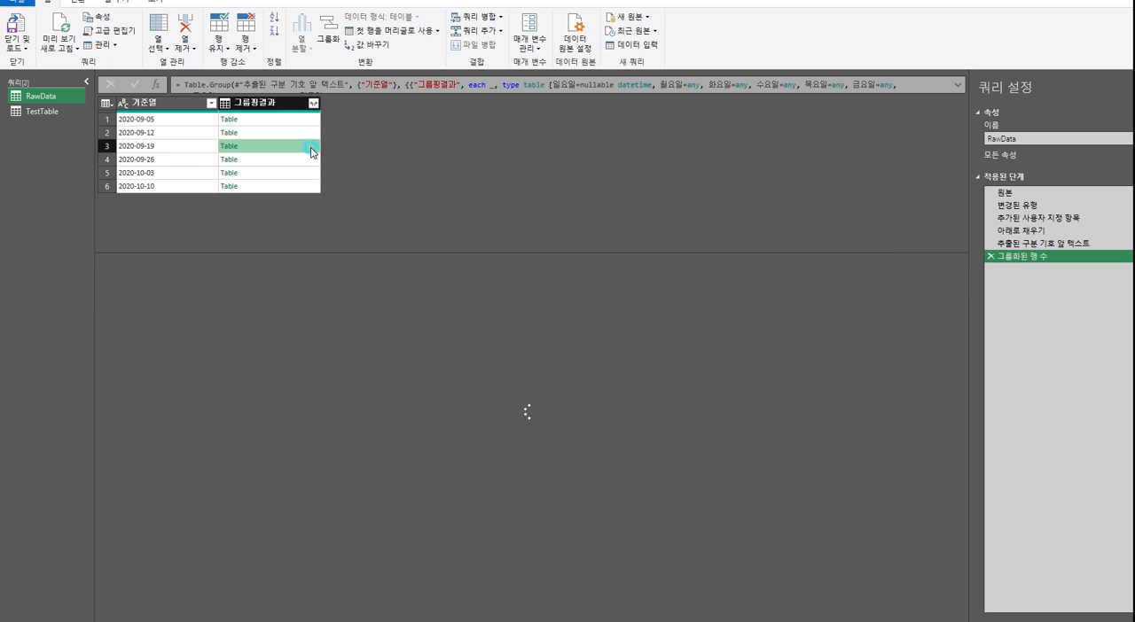
click(850, 289)
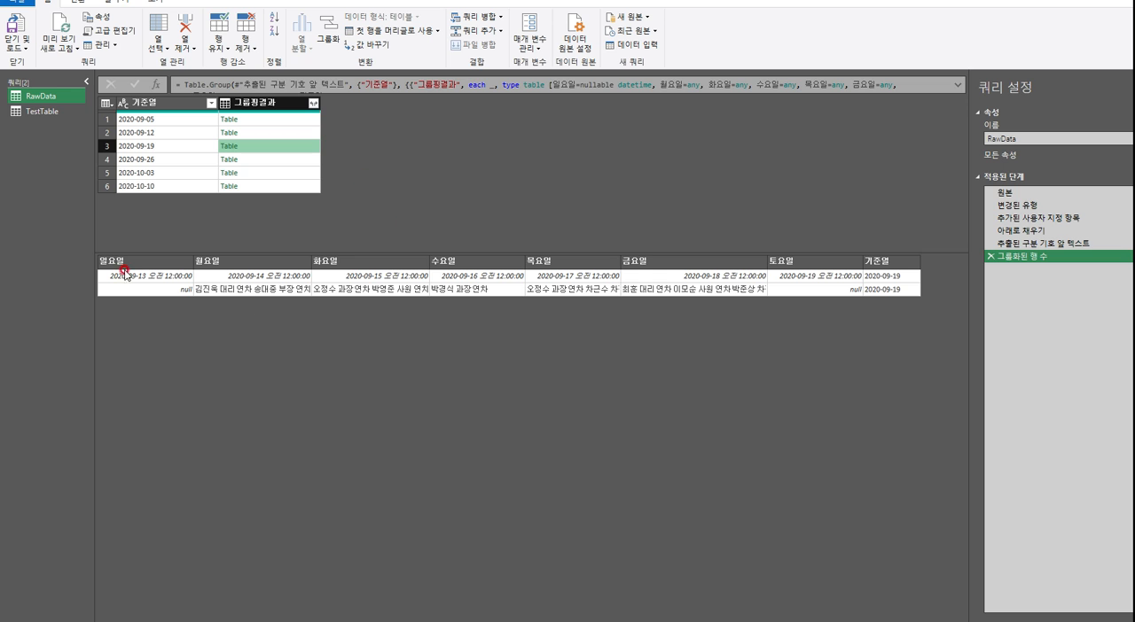
Examine the date row and the leave-entry row in the 원본 step of the TestTable query
click(37, 113)
click(437, 386)
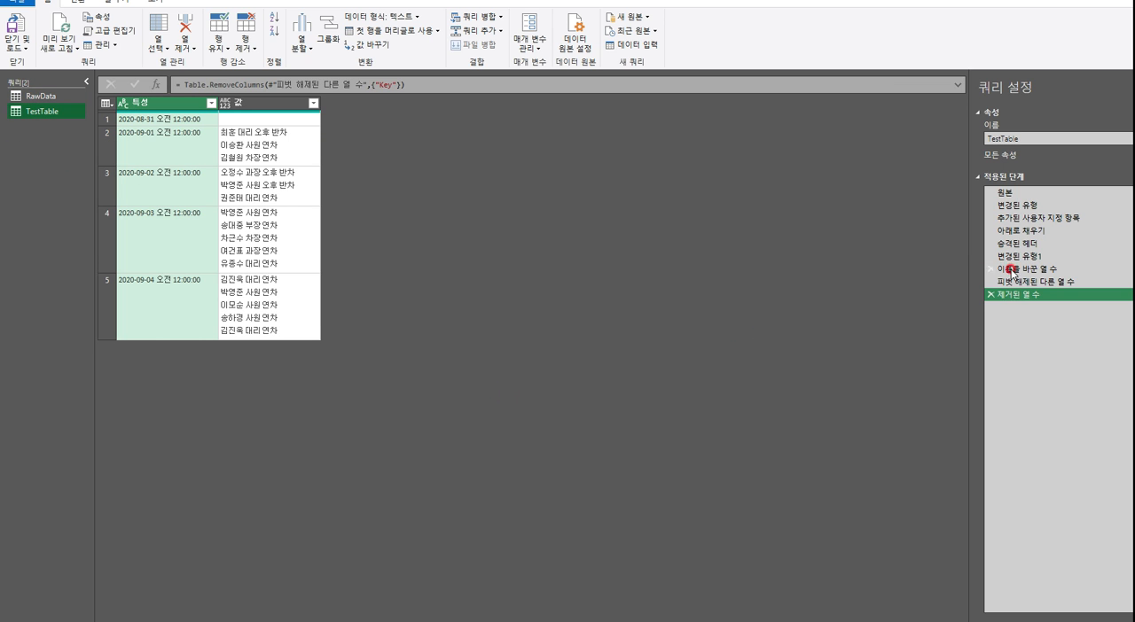
click(1010, 191)
click(199, 126)
click(107, 119)
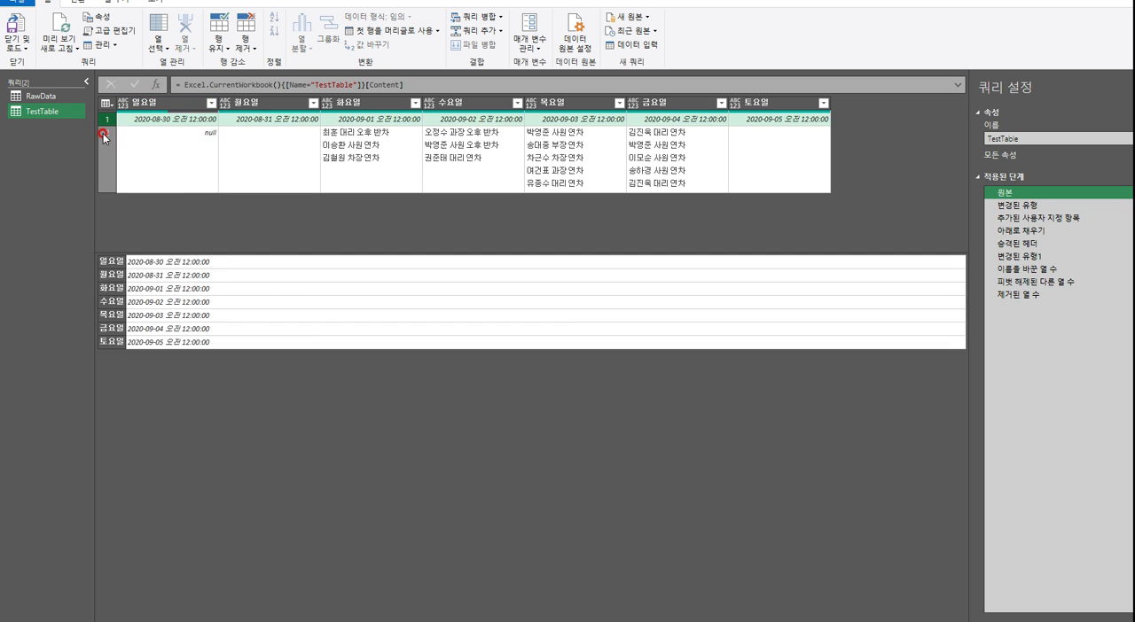
click(107, 133)
click(125, 210)
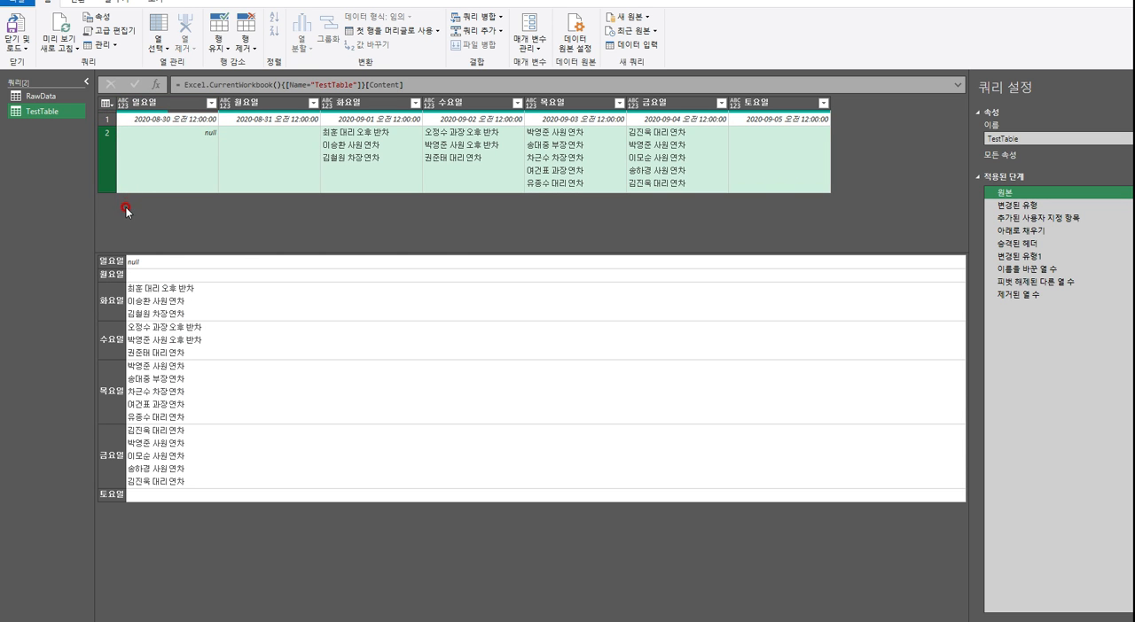
click(106, 119)
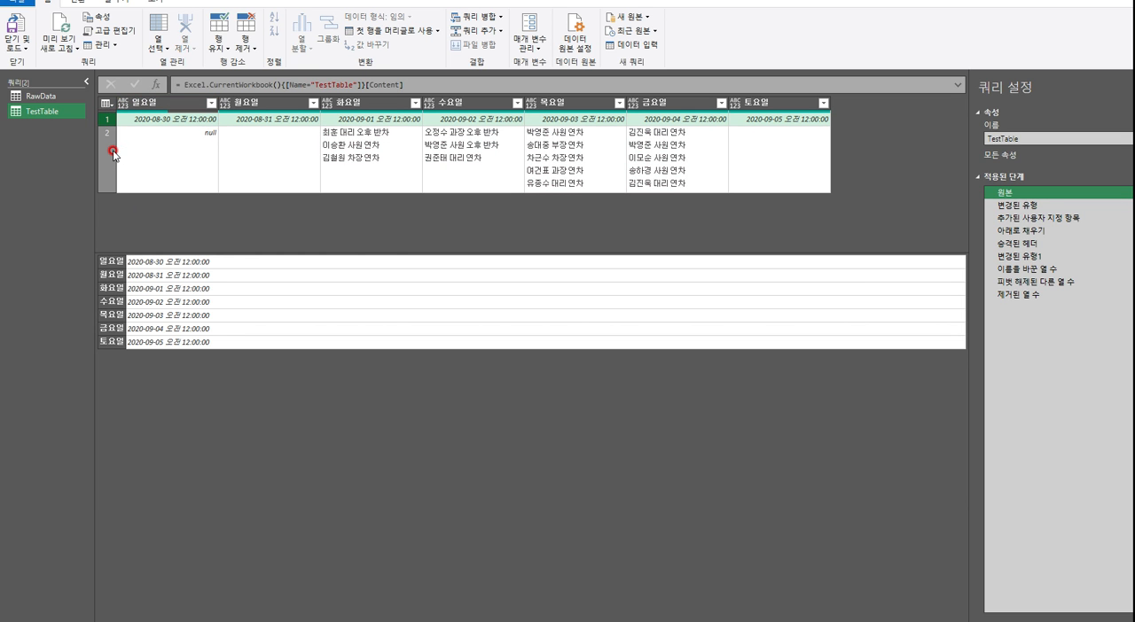
click(110, 158)
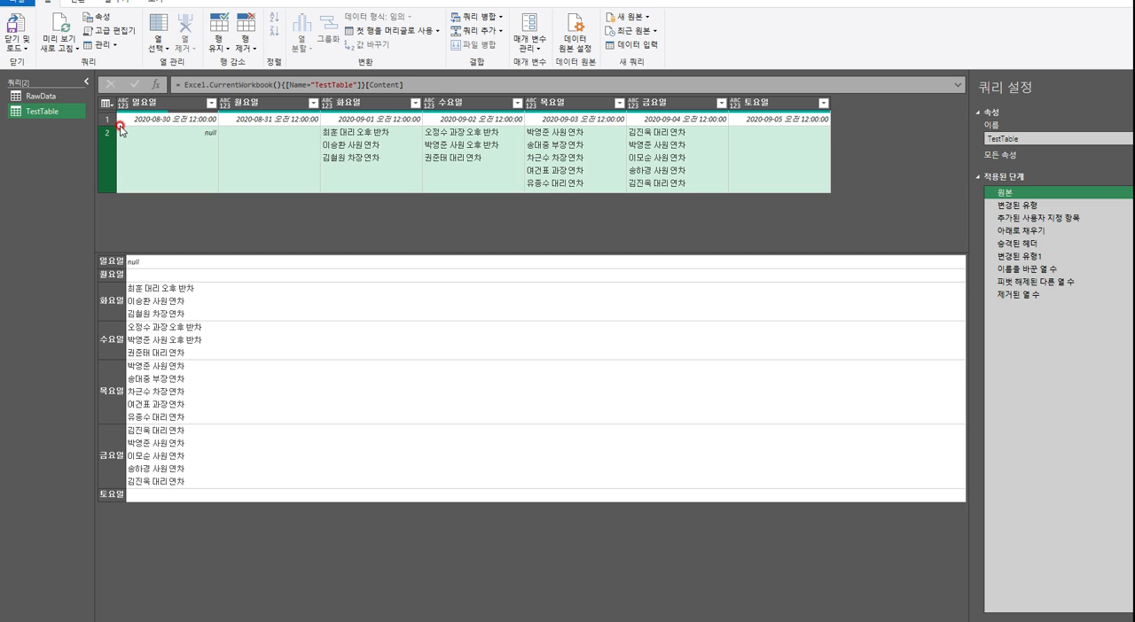
Compare RawData's nested tables for 2020-09-05, 2020-09-12 and 2020-09-19 with the two-row structure of TestTable
click(49, 101)
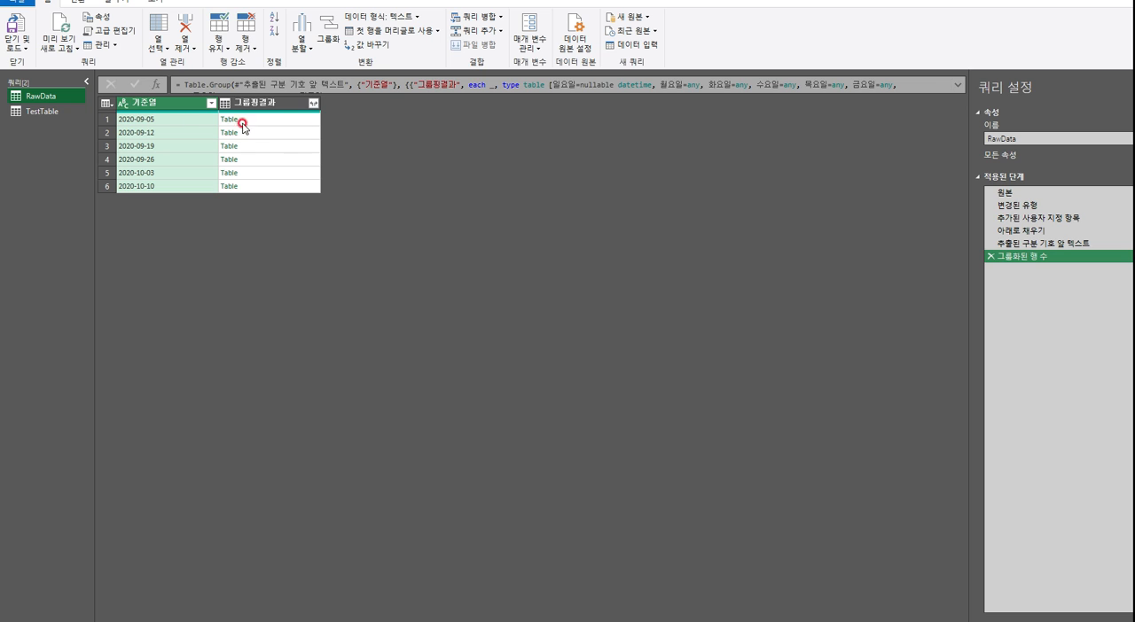
click(286, 124)
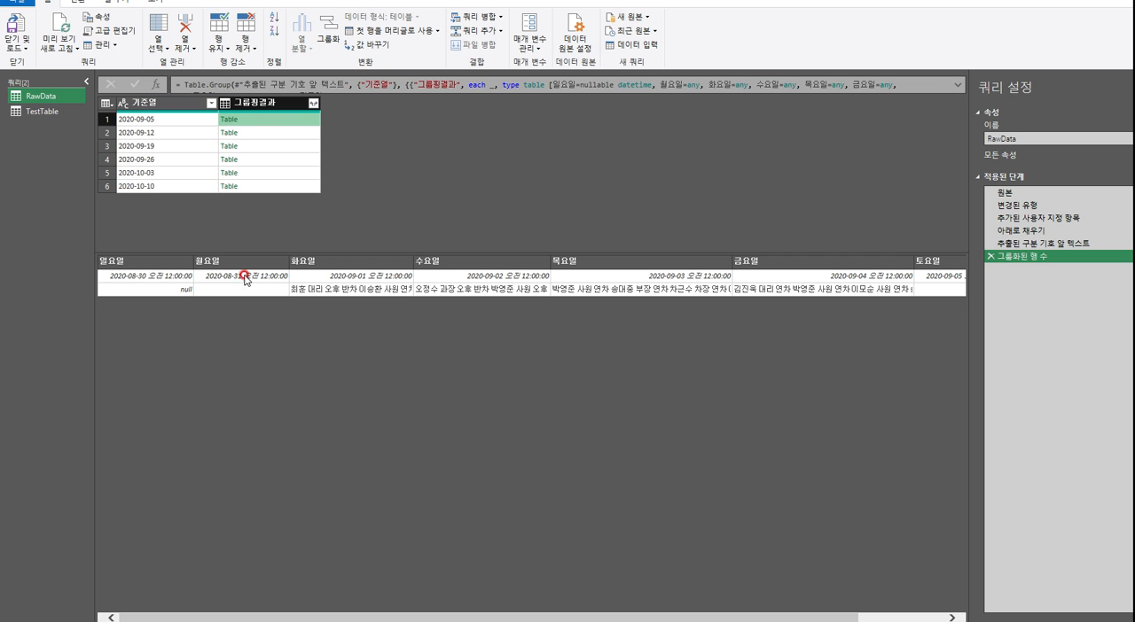
click(303, 132)
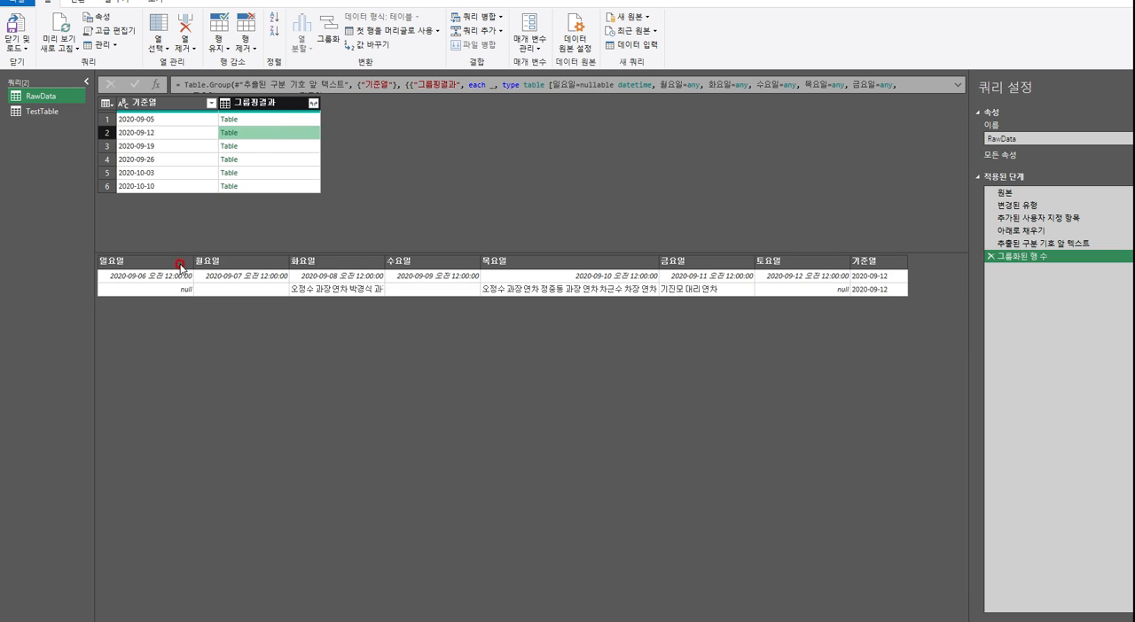
click(292, 146)
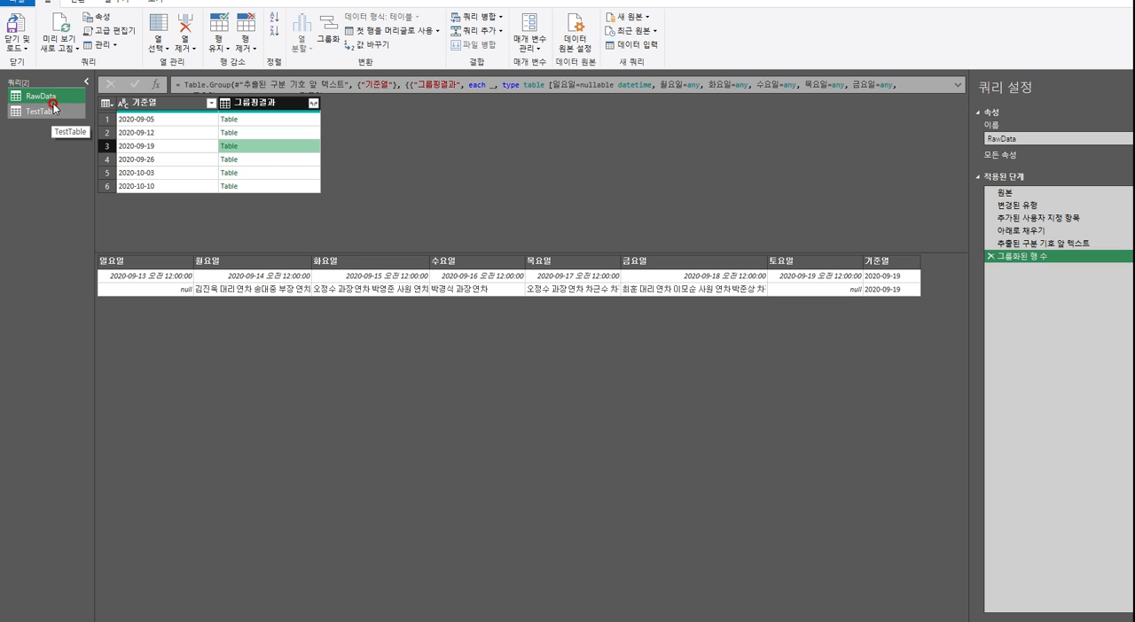
click(266, 102)
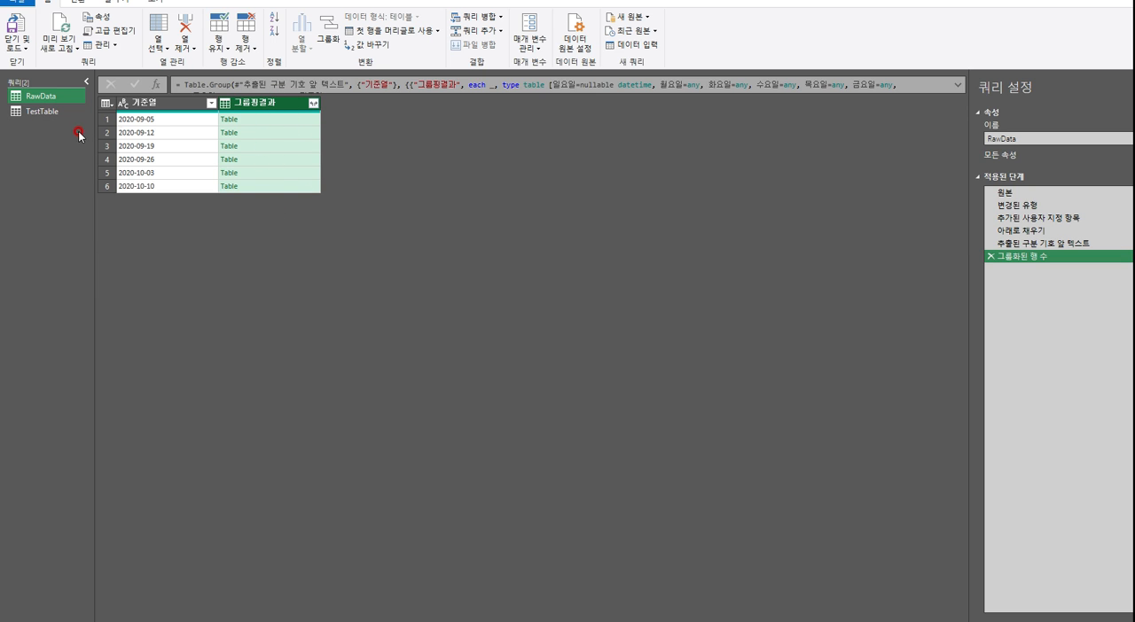
Review TestTable's applied steps from 원본 through 제거된 열 수 and compare its final table with RawData's grouped result
click(44, 111)
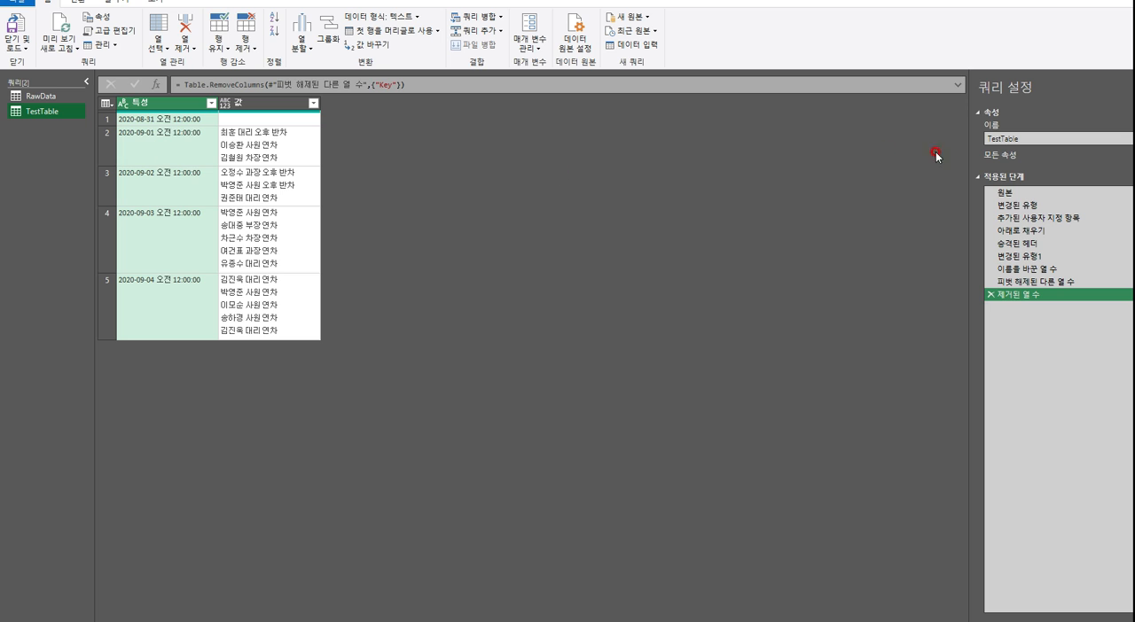
click(1004, 191)
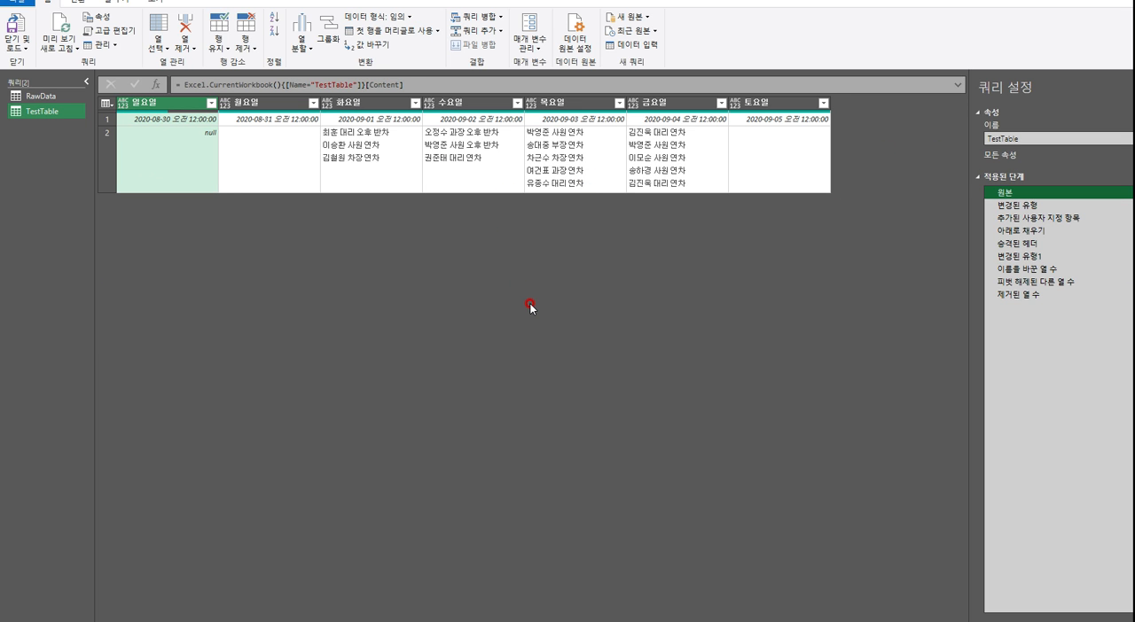
click(1035, 206)
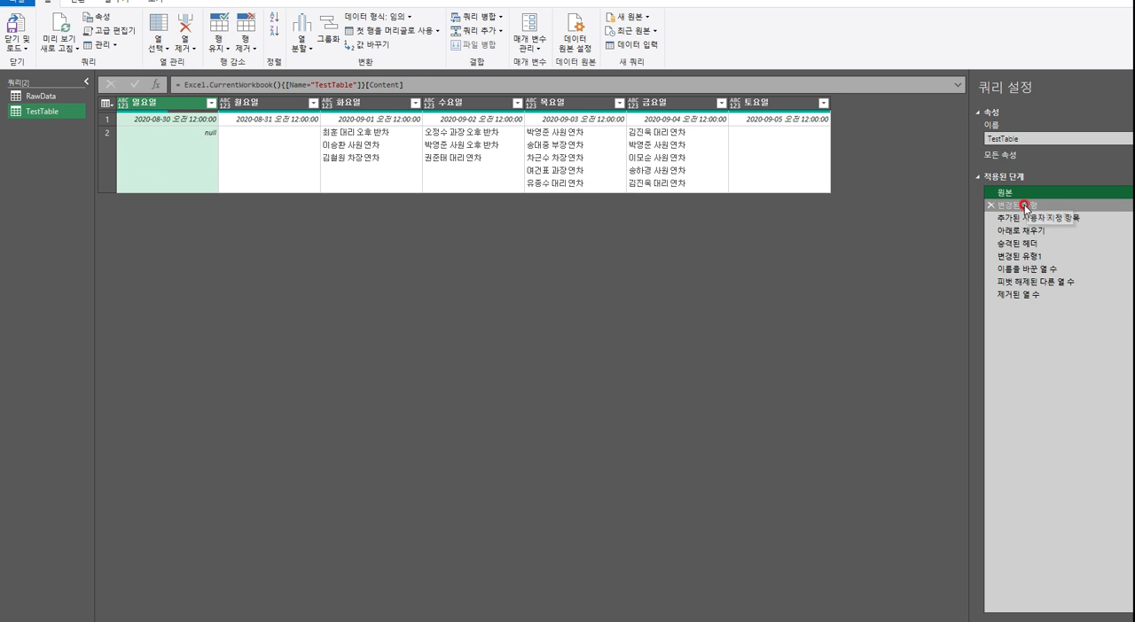
click(1020, 218)
click(1019, 231)
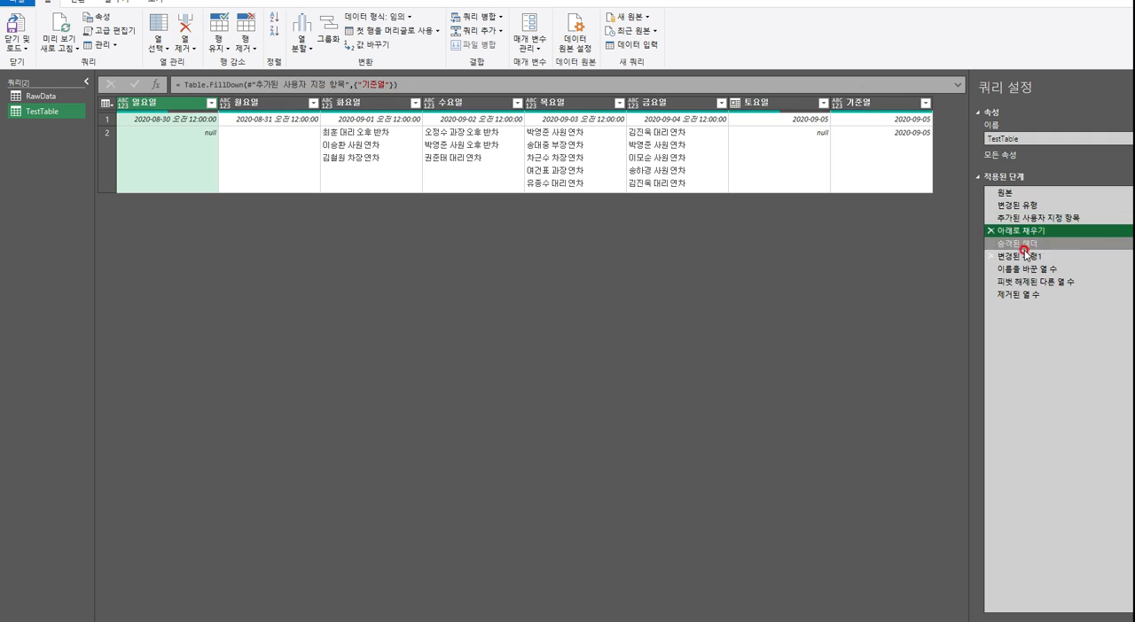
click(1019, 256)
click(1017, 296)
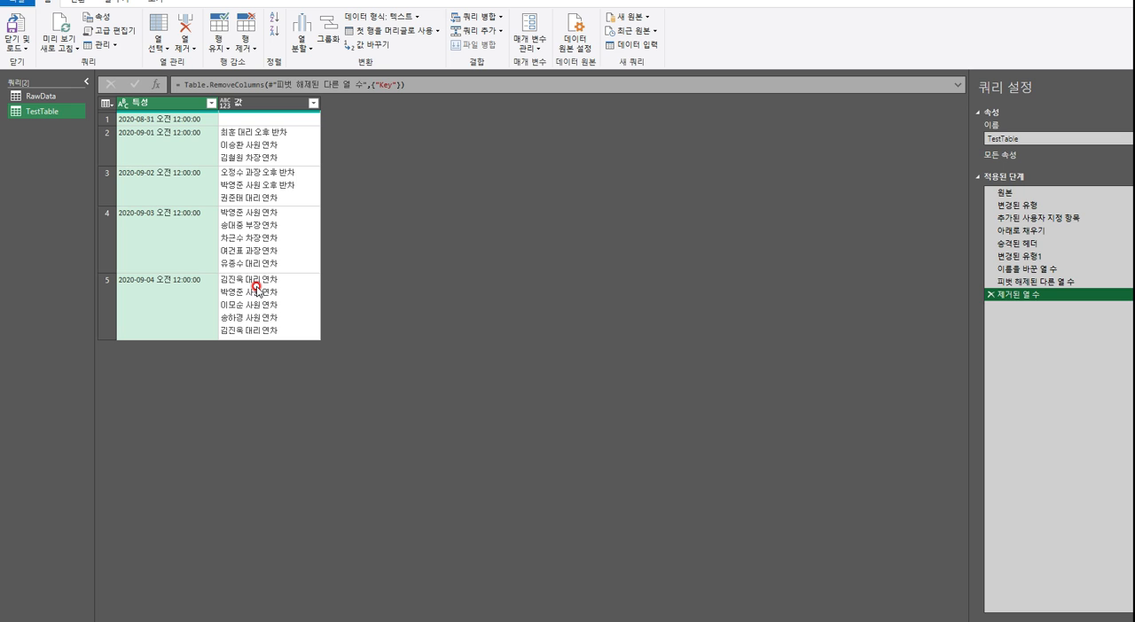
click(44, 98)
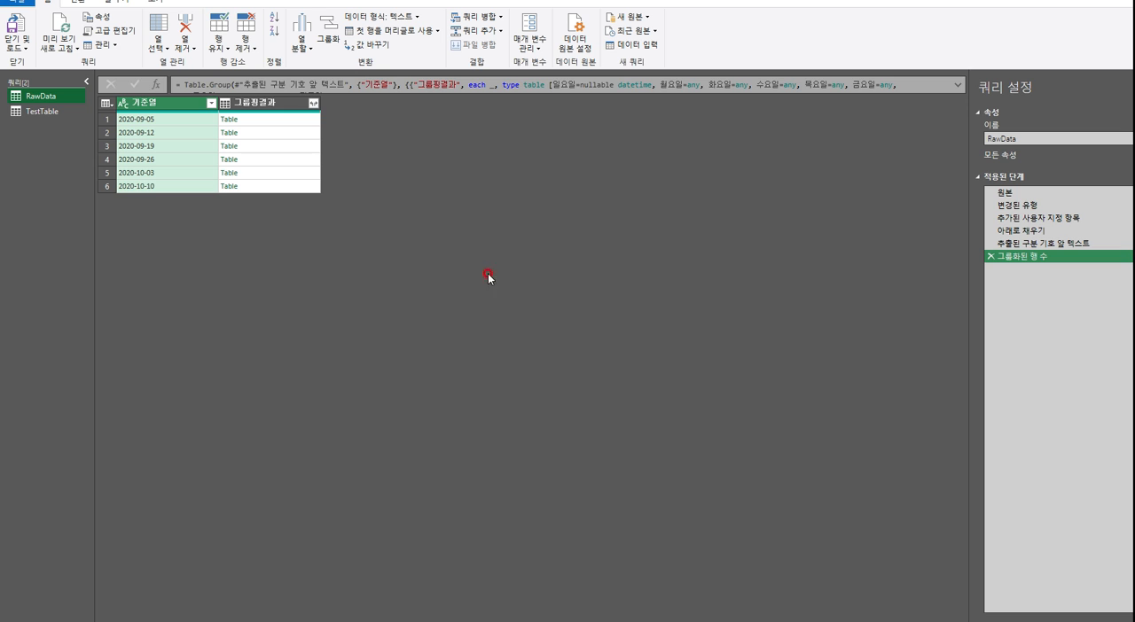
click(41, 111)
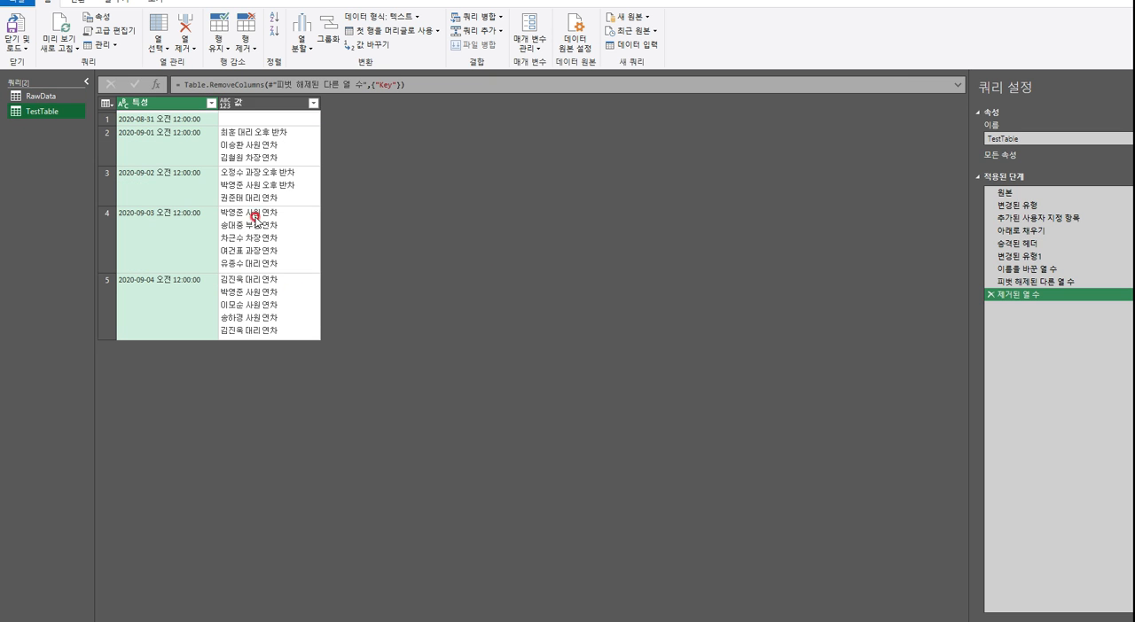
Compare the two rows in TestTable's 원본 step with RawData's nested table for 2020-09-05 in the 그룹핑결과 column
click(987, 192)
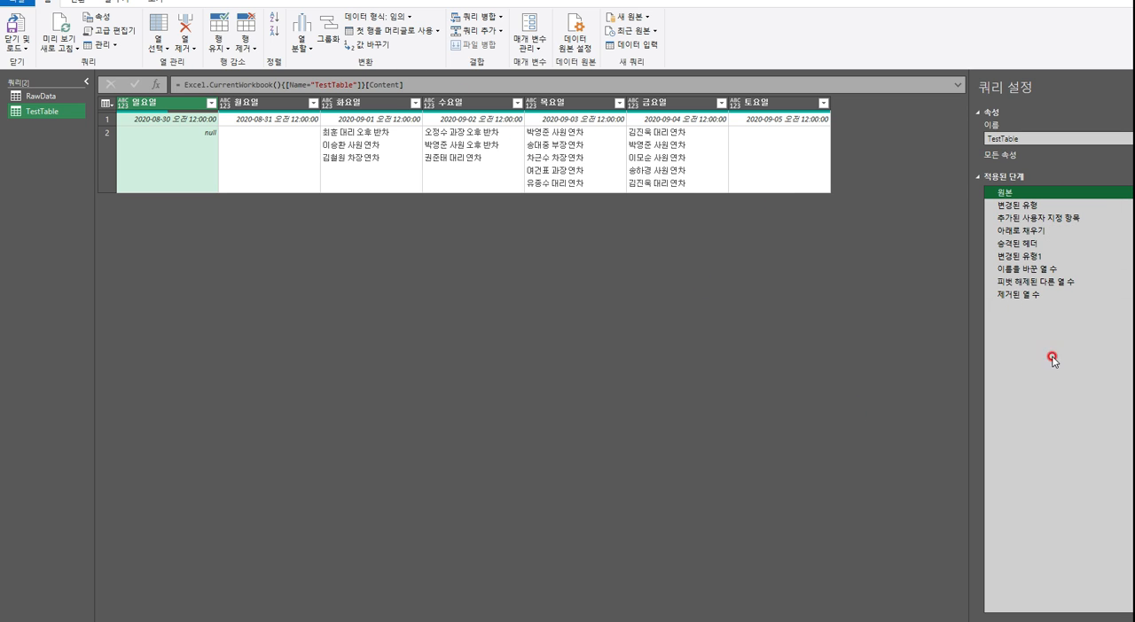
click(44, 96)
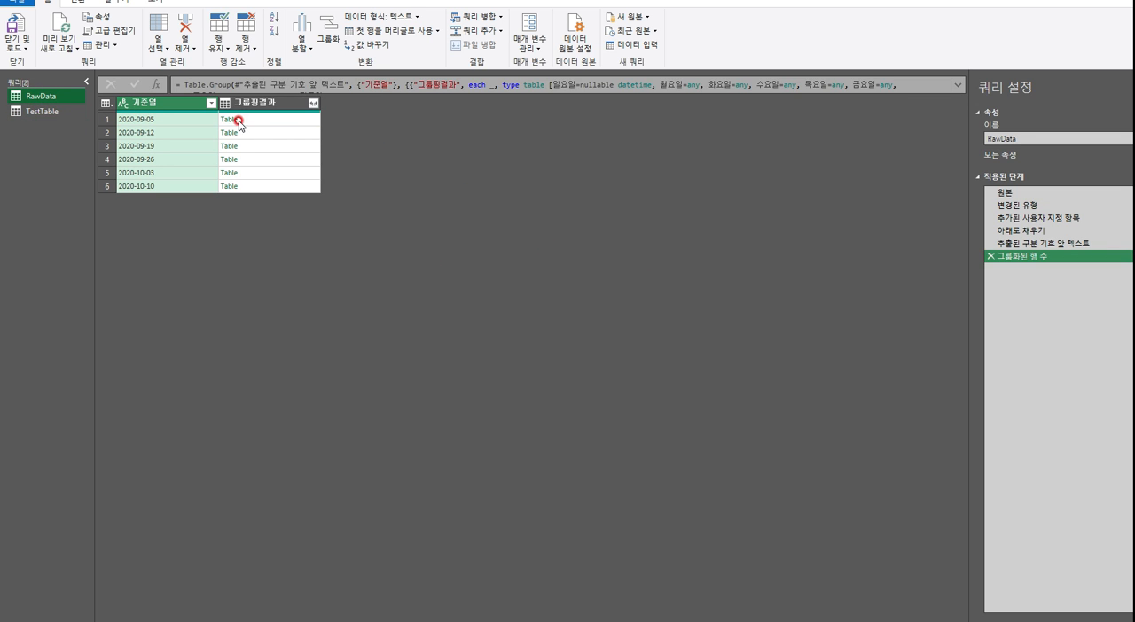
click(293, 119)
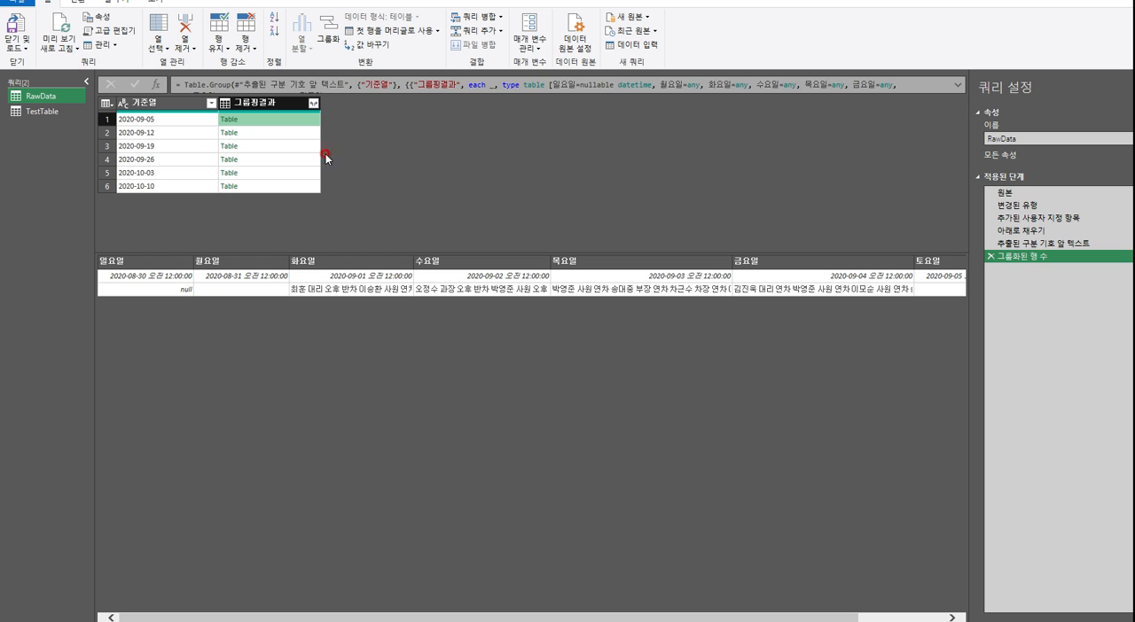
click(293, 102)
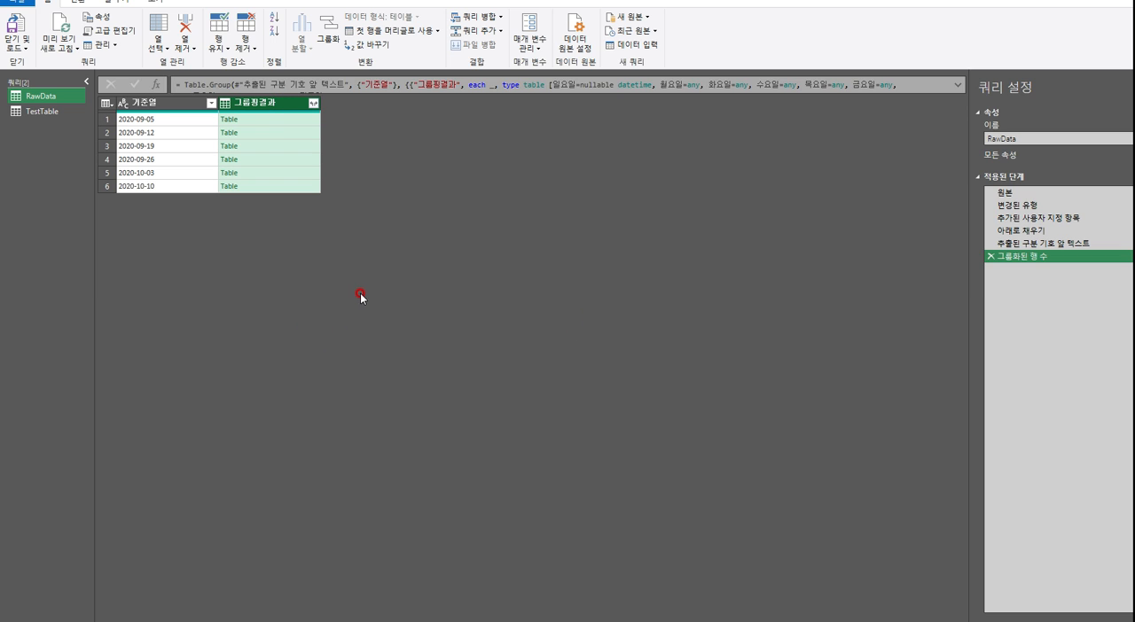
Walk through TestTable's applied steps one by one, from 변경된 유형 to 제거된 열 수
click(43, 111)
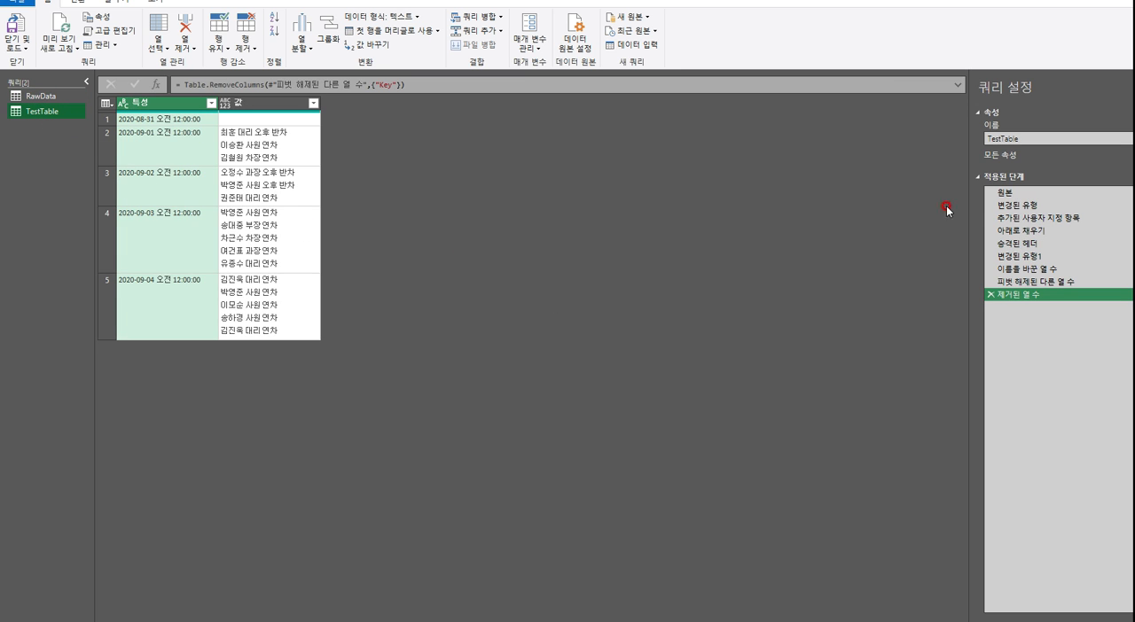
click(1010, 205)
click(1010, 219)
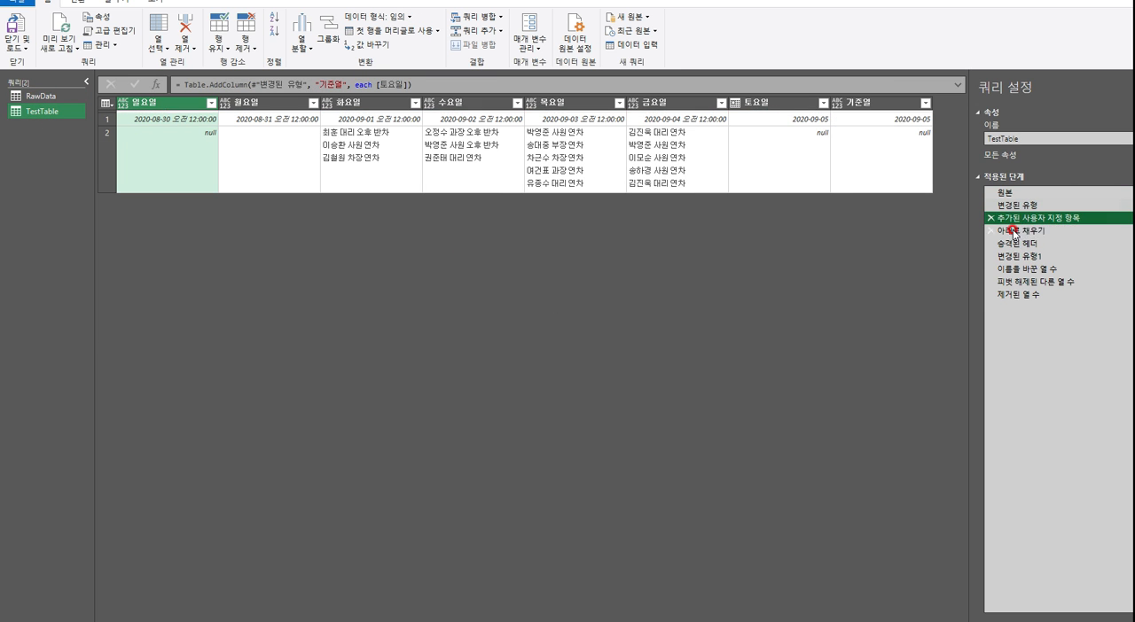
click(1015, 231)
click(1024, 243)
click(1024, 256)
click(1023, 268)
click(1026, 281)
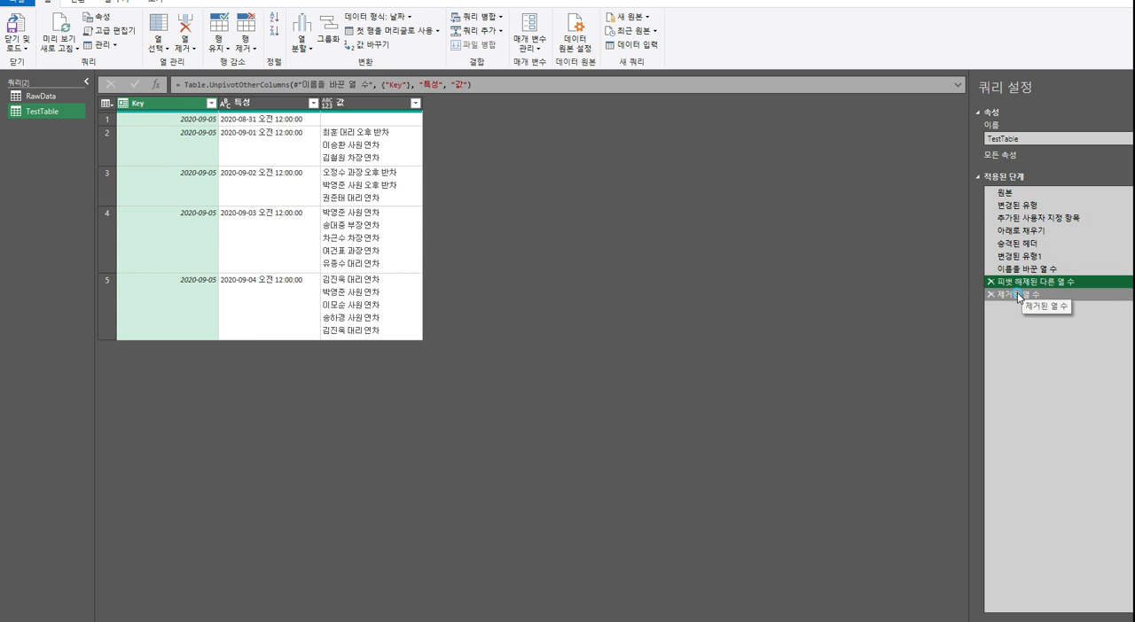
click(1026, 294)
Inspect RawData's nested tables for all six groups, 2020-09-05 to 2020-10-10, including their 기준열 column
click(44, 100)
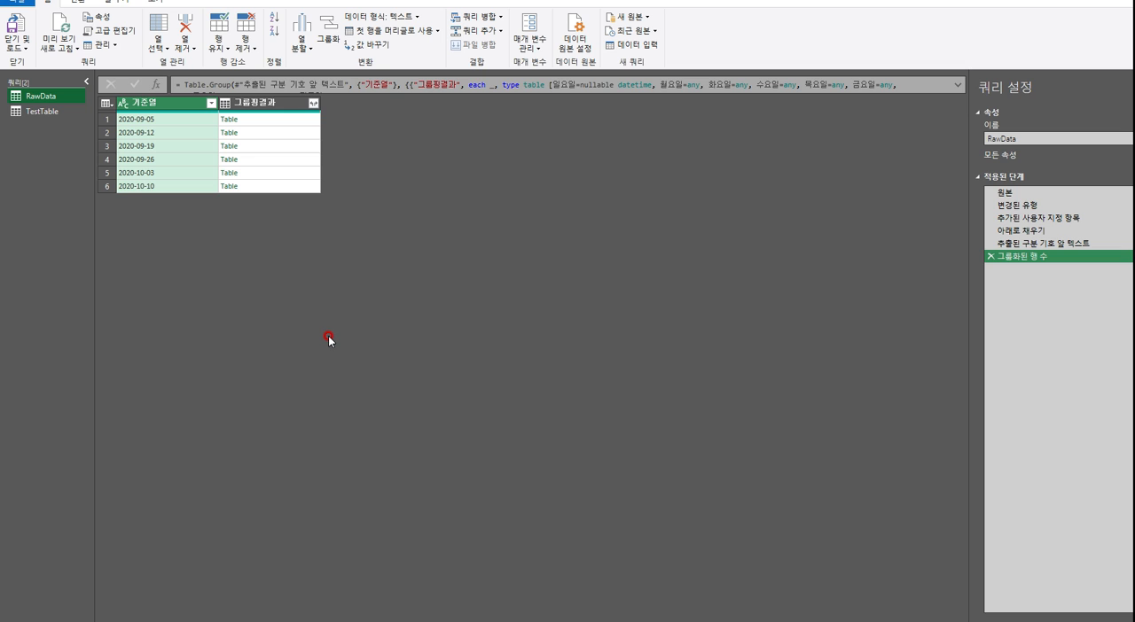
click(307, 123)
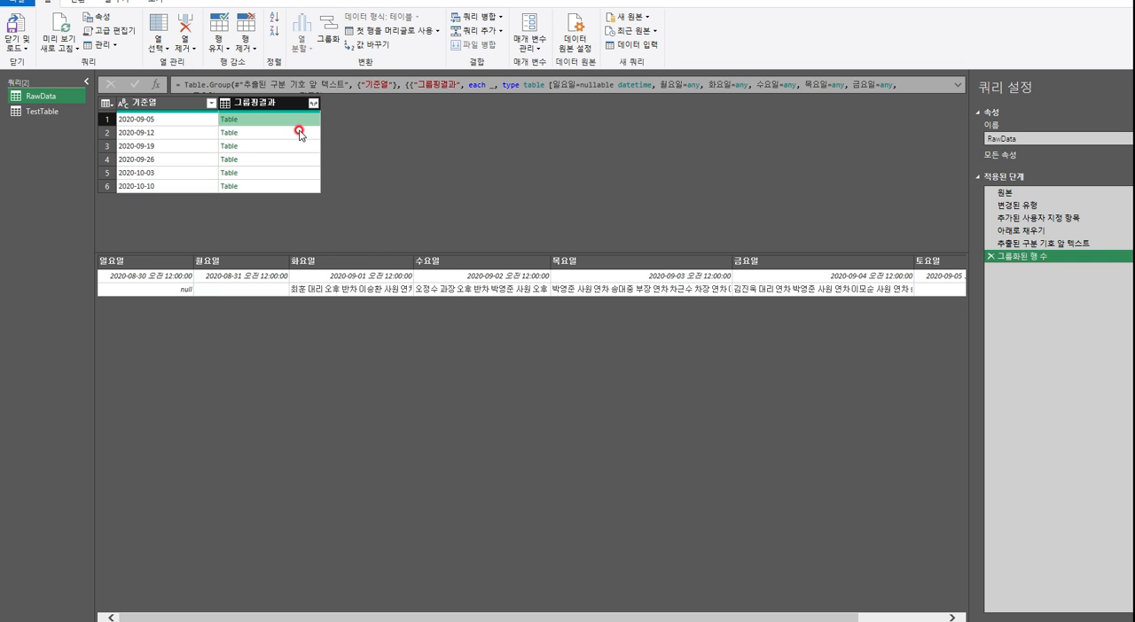
drag(831, 617, 929, 380)
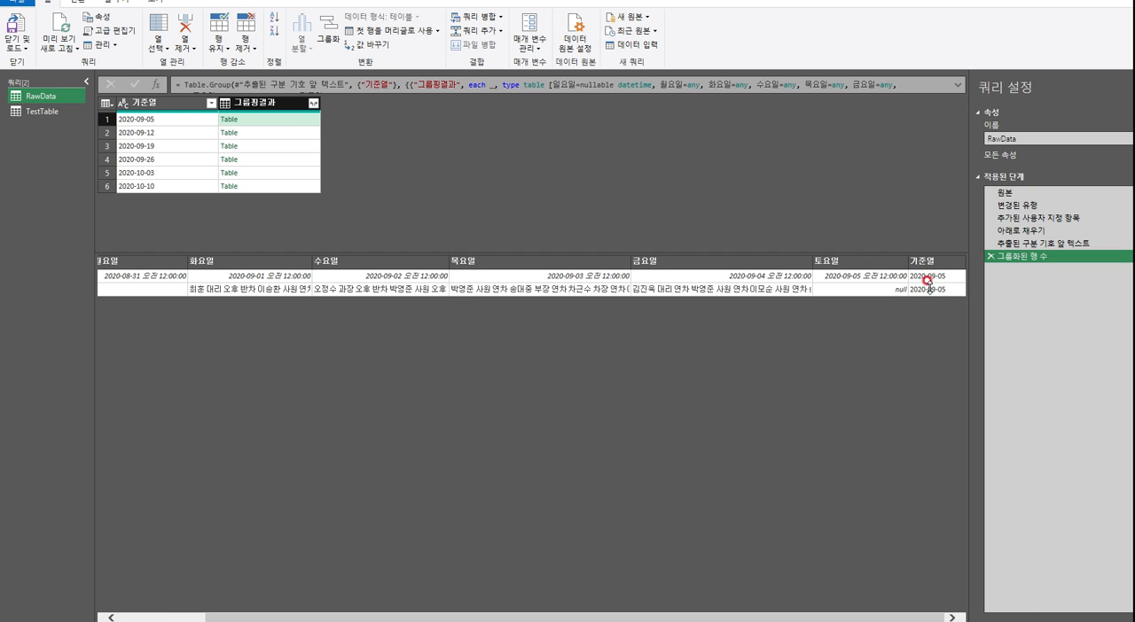
click(296, 133)
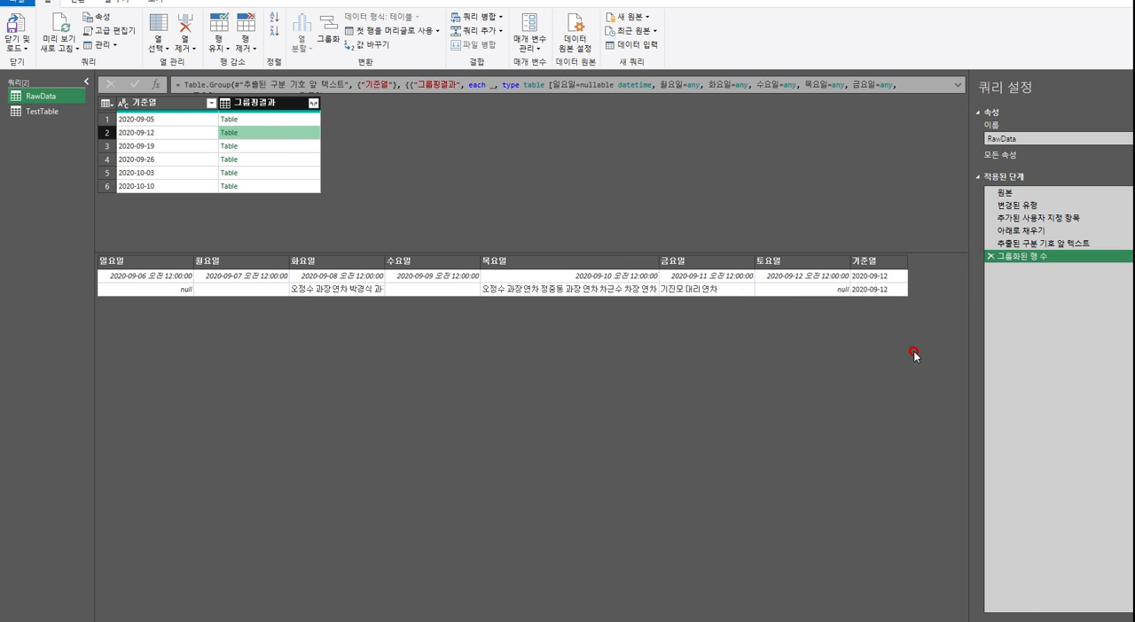
click(308, 147)
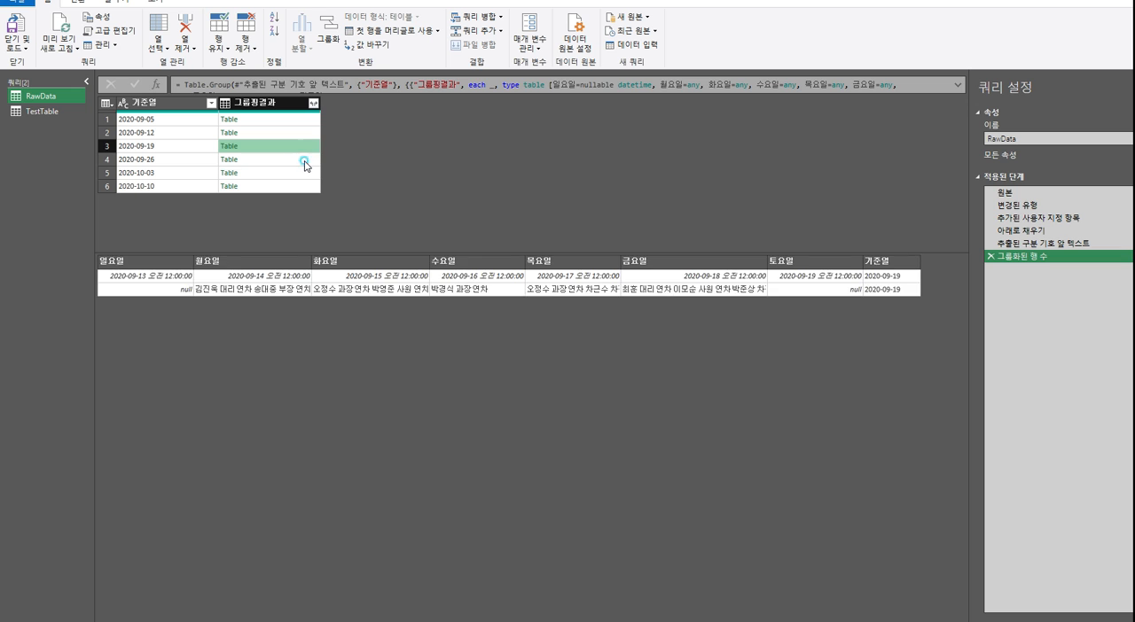
click(304, 160)
click(308, 173)
click(310, 186)
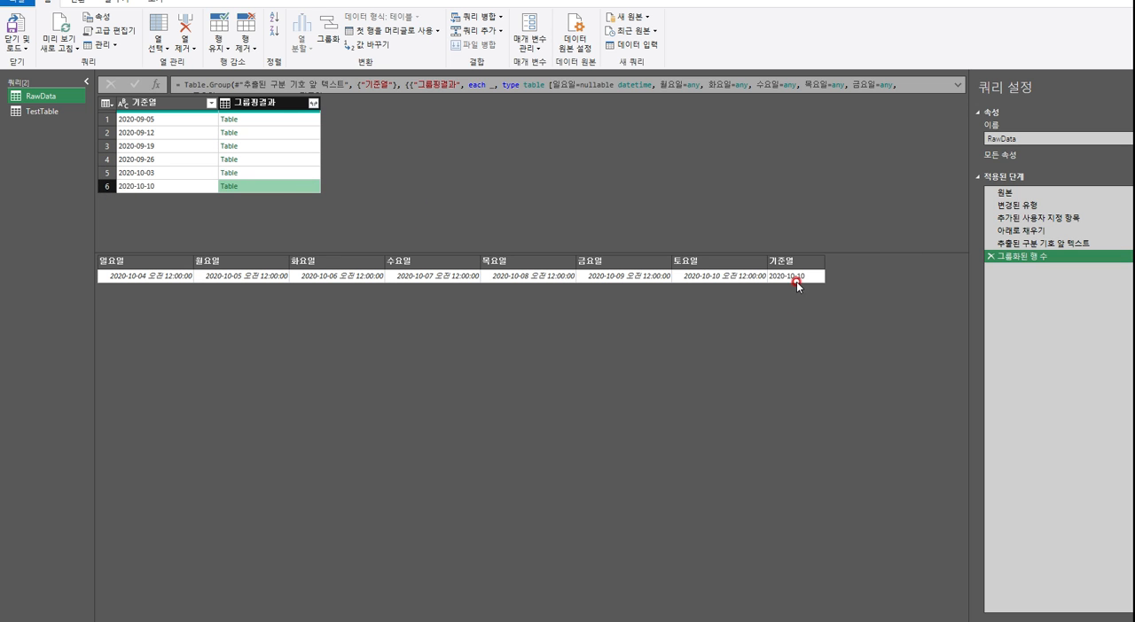
Examine TestTable's steps 추가된 사용자 지정 항목, 아래로 채우기, 승격된 헤더 and 변경된 유형1
click(41, 110)
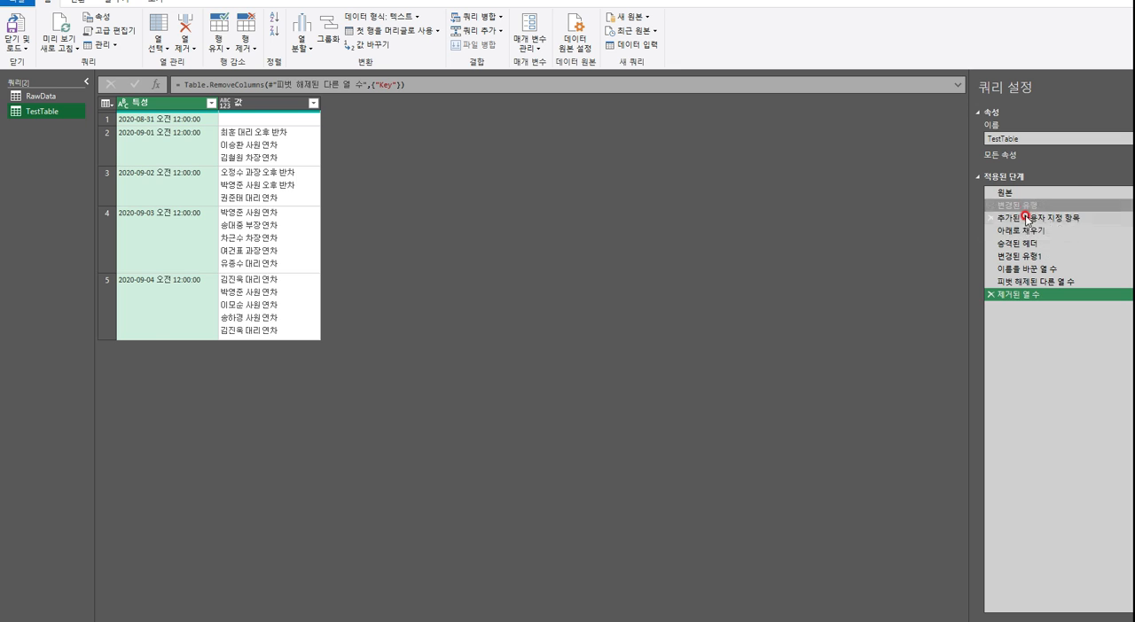
click(1031, 218)
click(1025, 232)
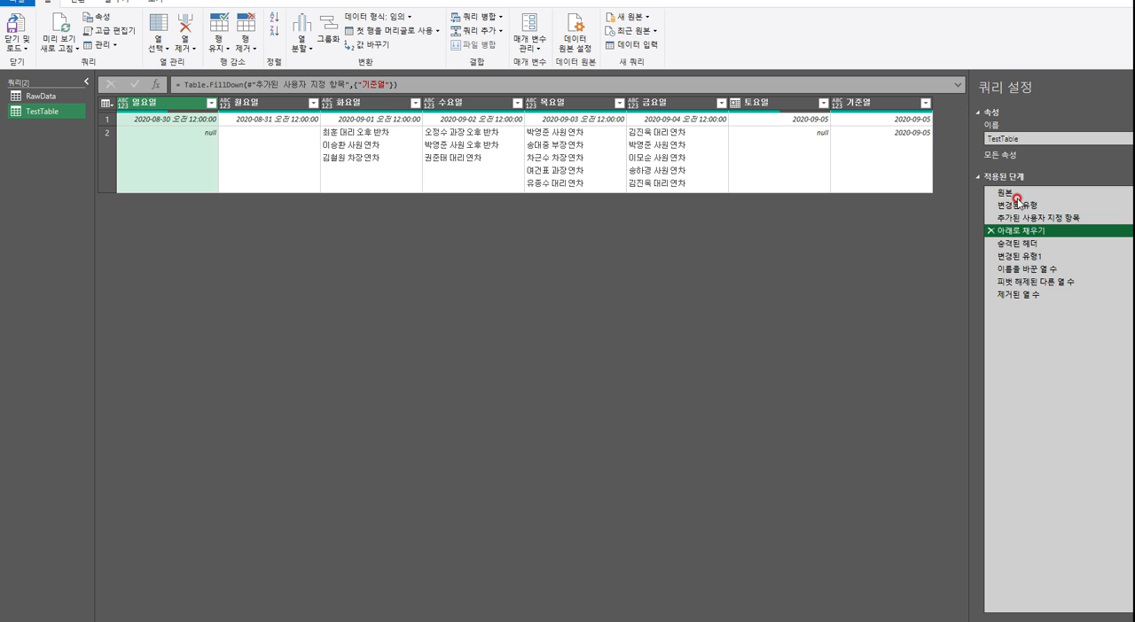
click(1033, 245)
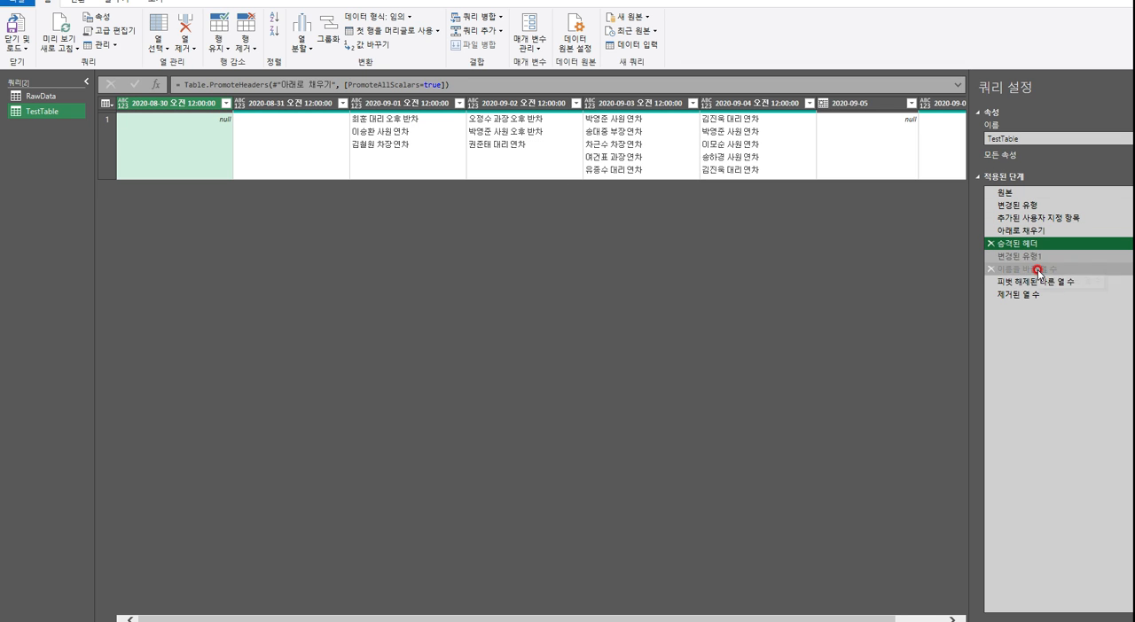
click(1031, 257)
Check the differing dates in RawData's nested tables for the groups 2020-09-05 through 2020-10-03
click(48, 99)
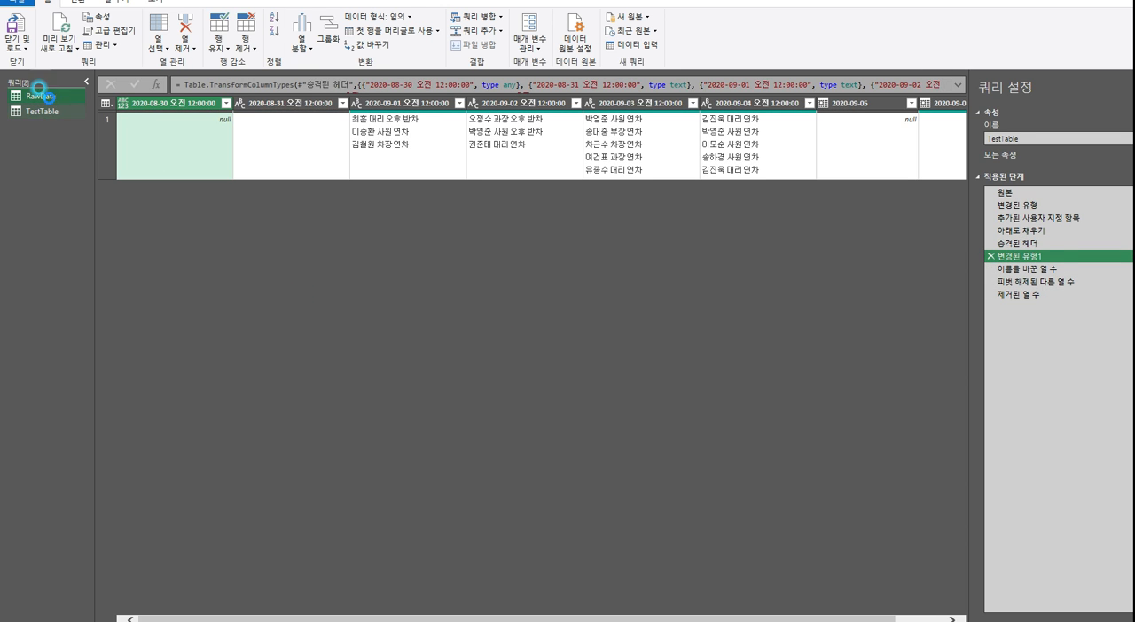
click(286, 131)
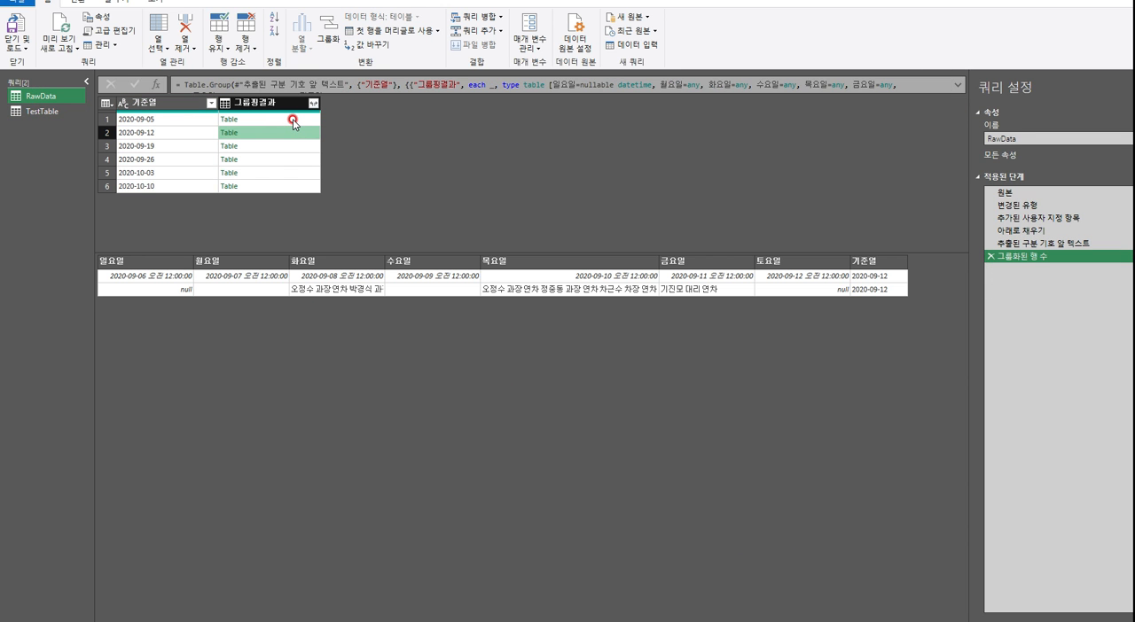
click(293, 119)
click(293, 145)
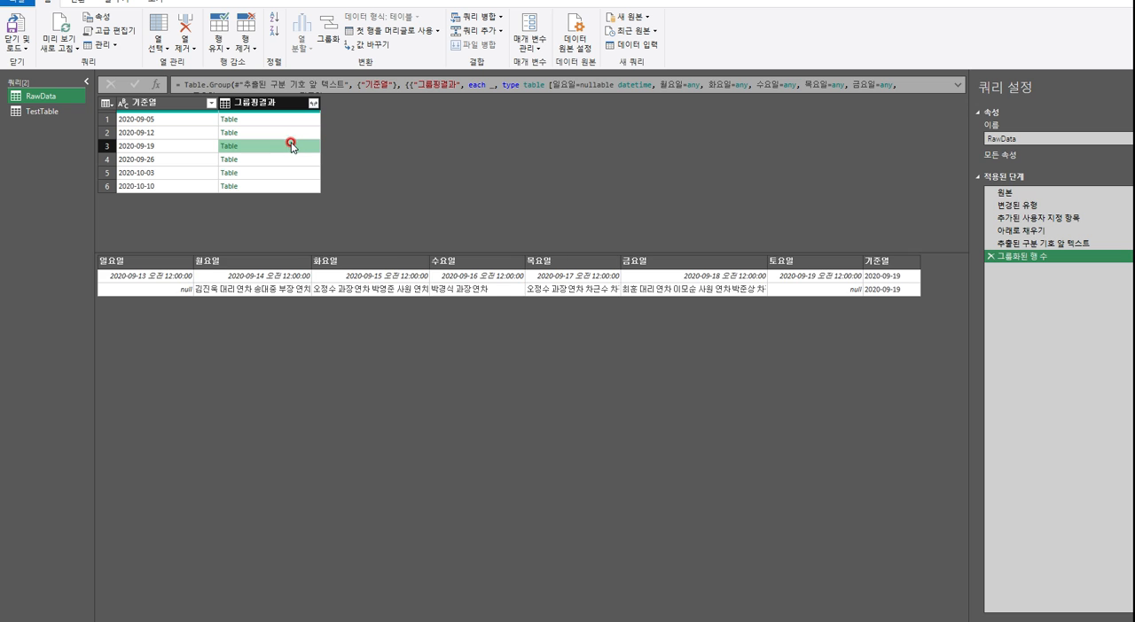
click(287, 164)
click(289, 173)
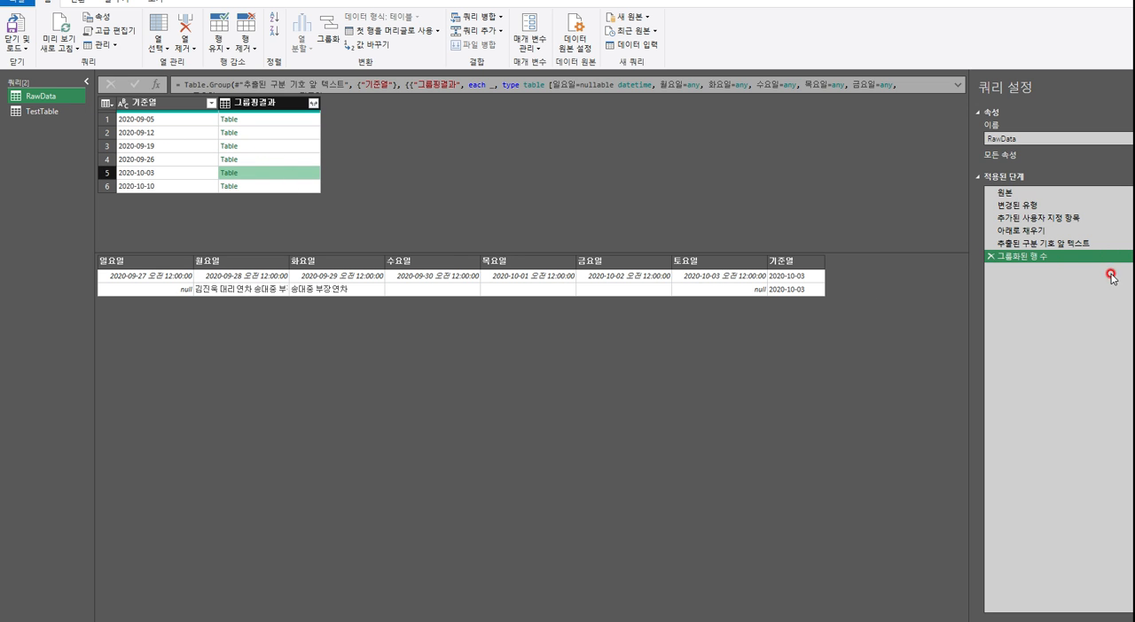
Review RawData's steps from 추가된 사용자 지정 항목 to 그룹화된 행 수 and the 기준열 column in the 2020-09-05 nested table
click(1054, 218)
click(1054, 230)
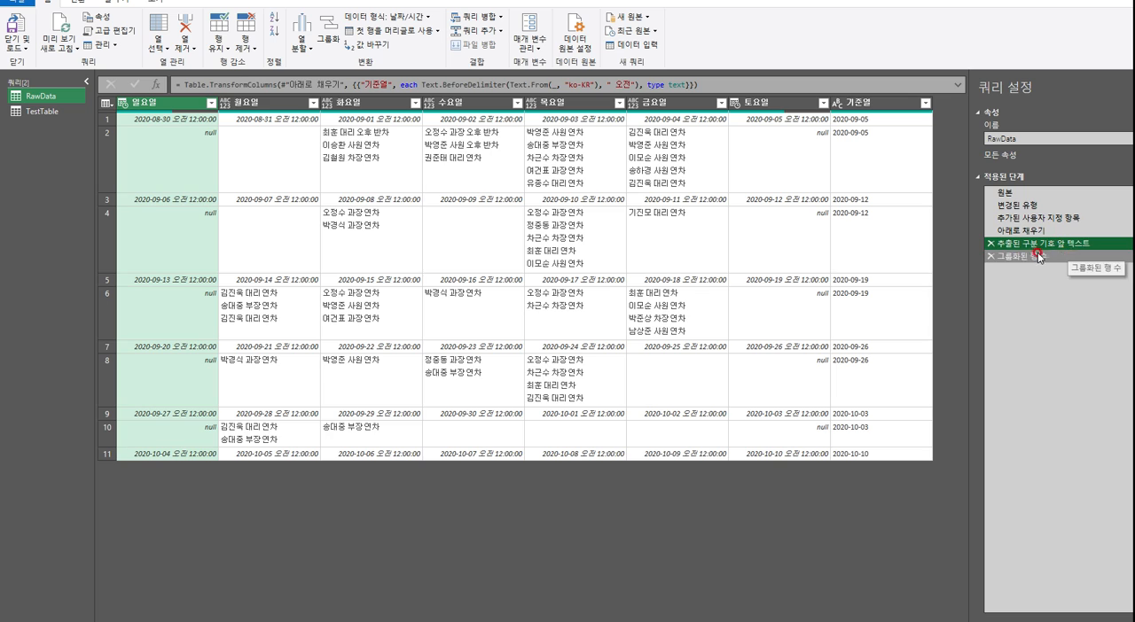
click(1028, 257)
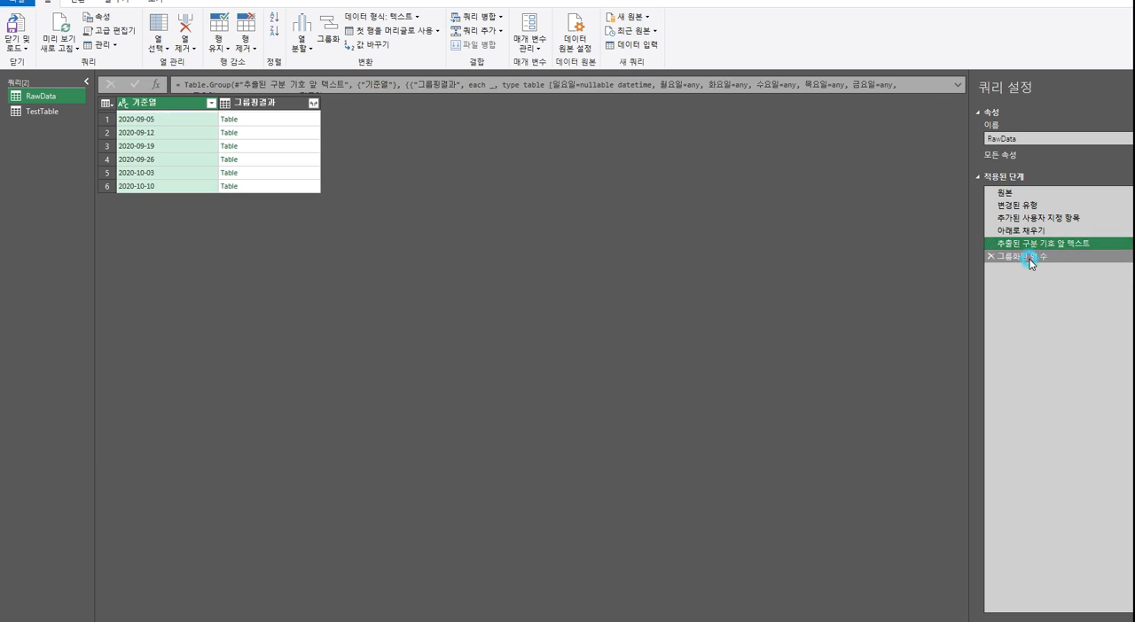
click(311, 130)
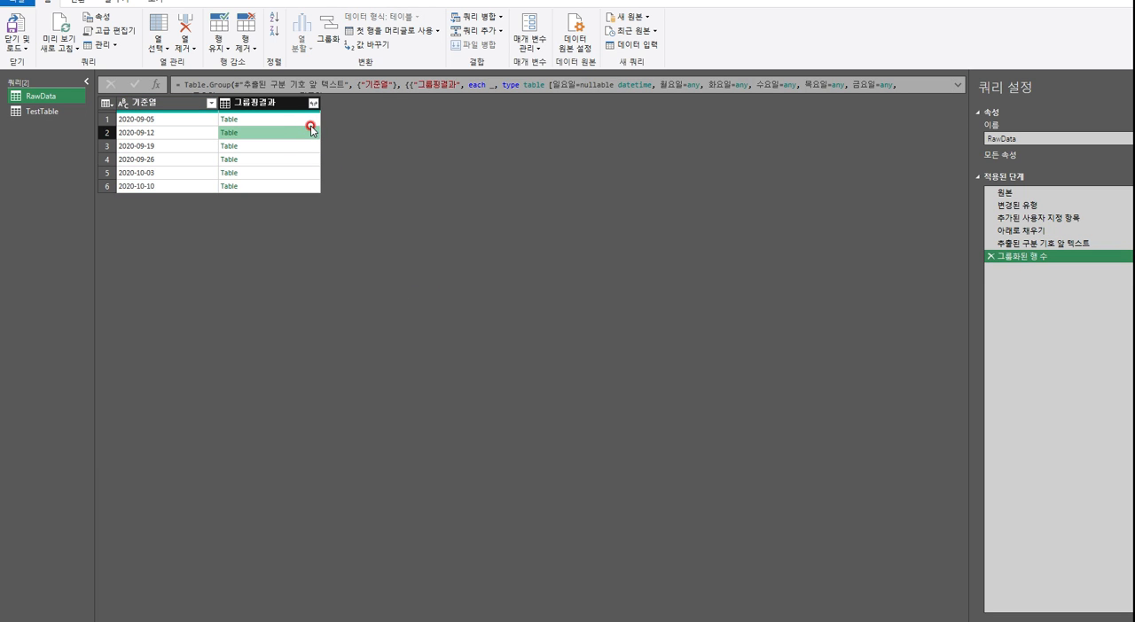
click(306, 118)
drag(837, 618, 930, 618)
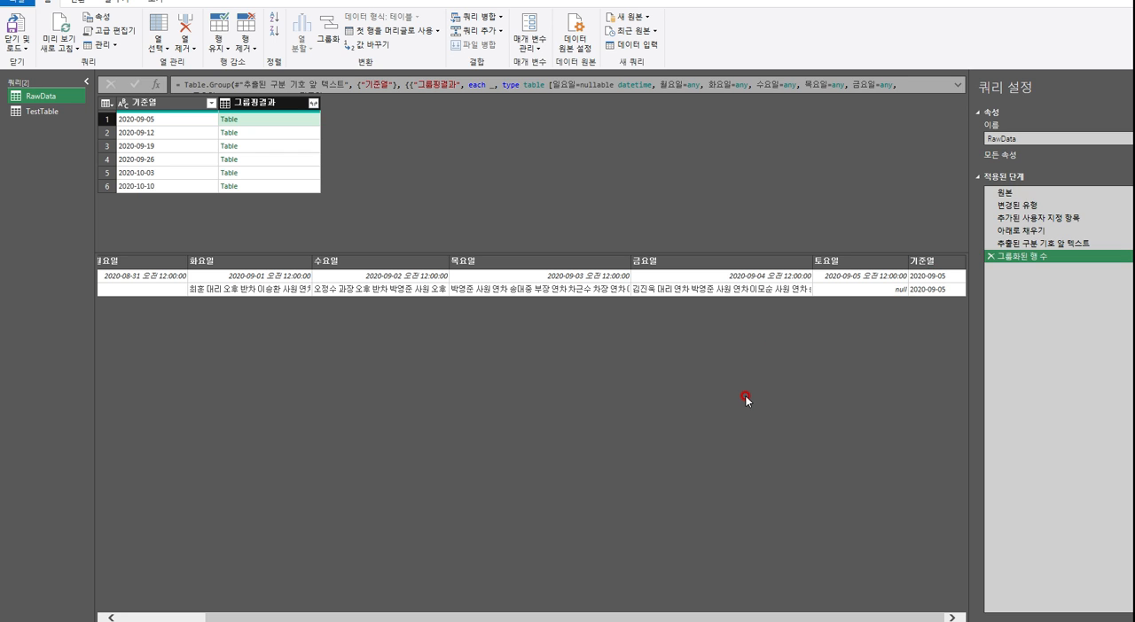
Copy the Table.PromoteHeaders formula from TestTable's 승격된 헤더 step
click(77, 3)
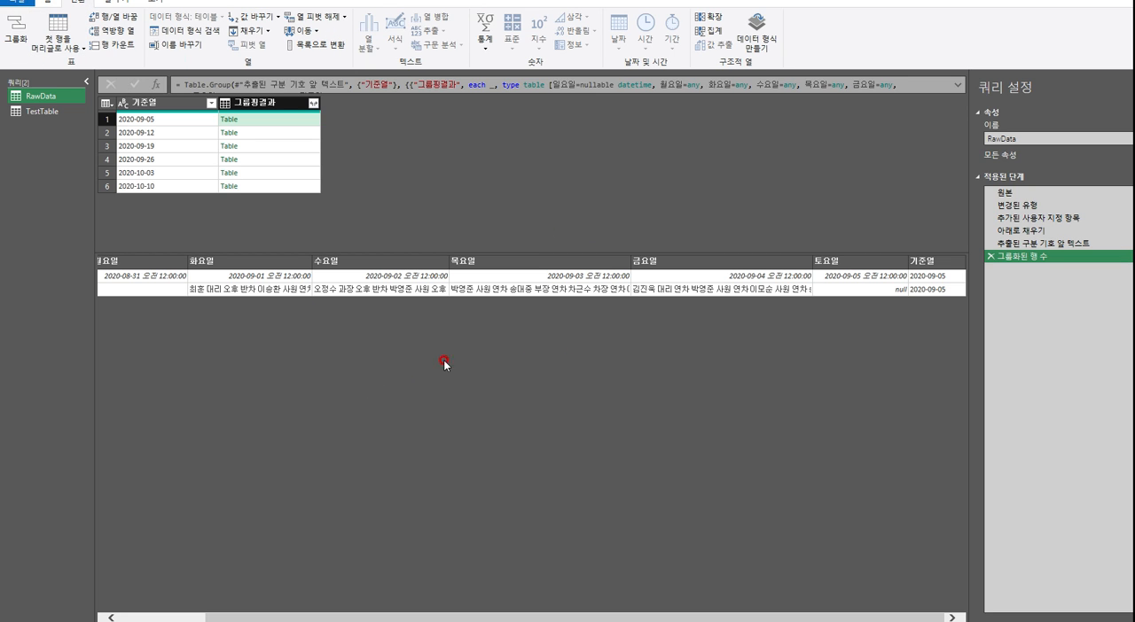
click(37, 114)
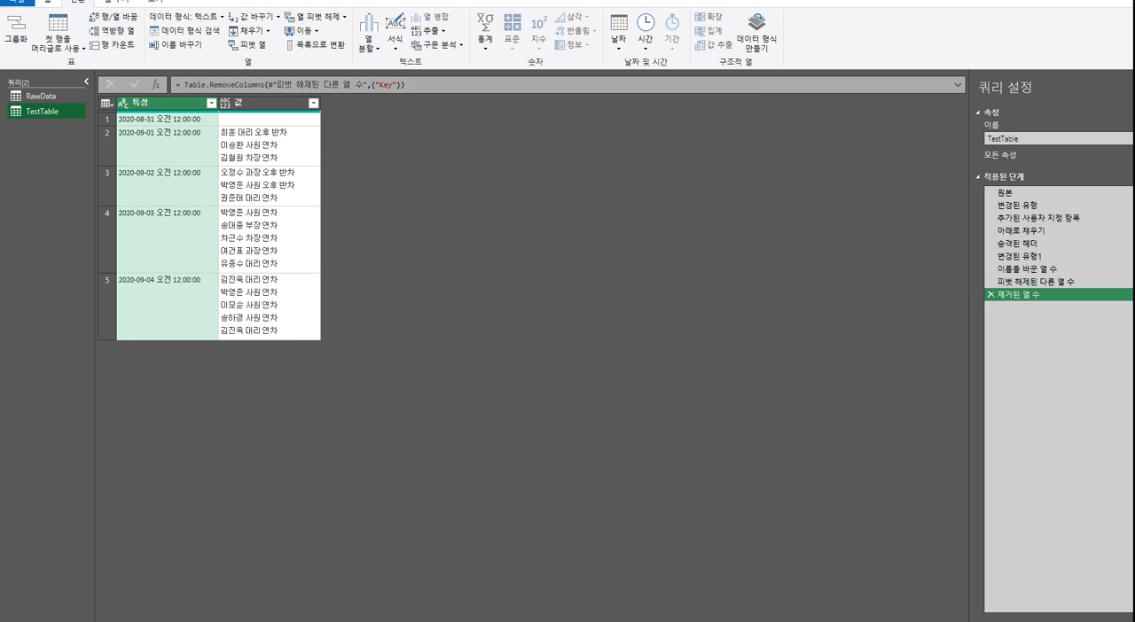
click(1018, 244)
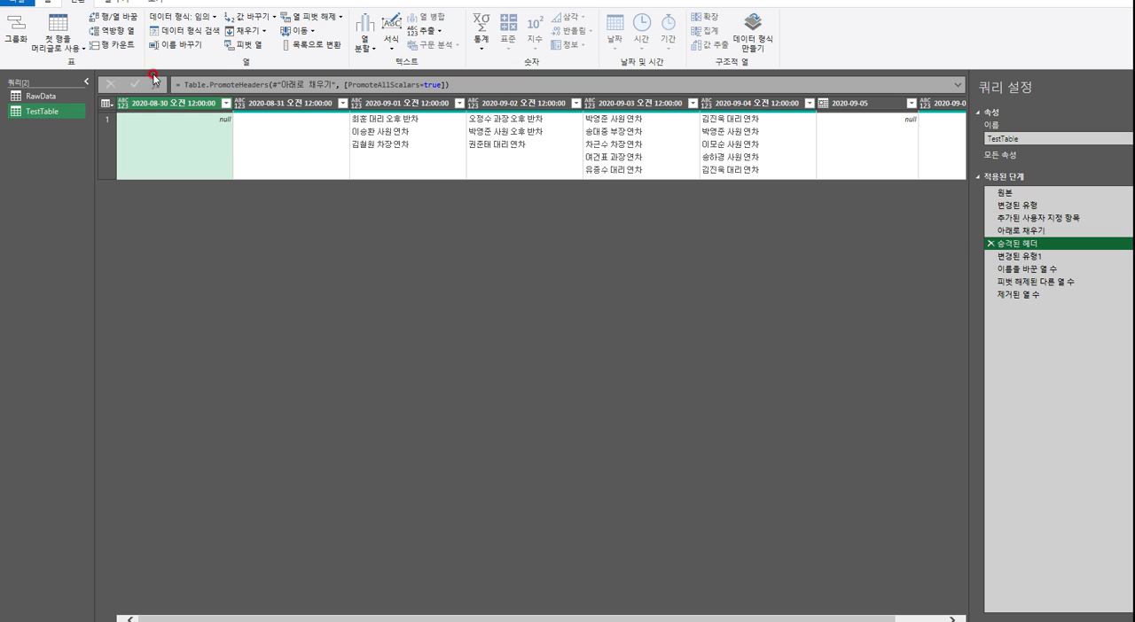
drag(183, 85, 484, 103)
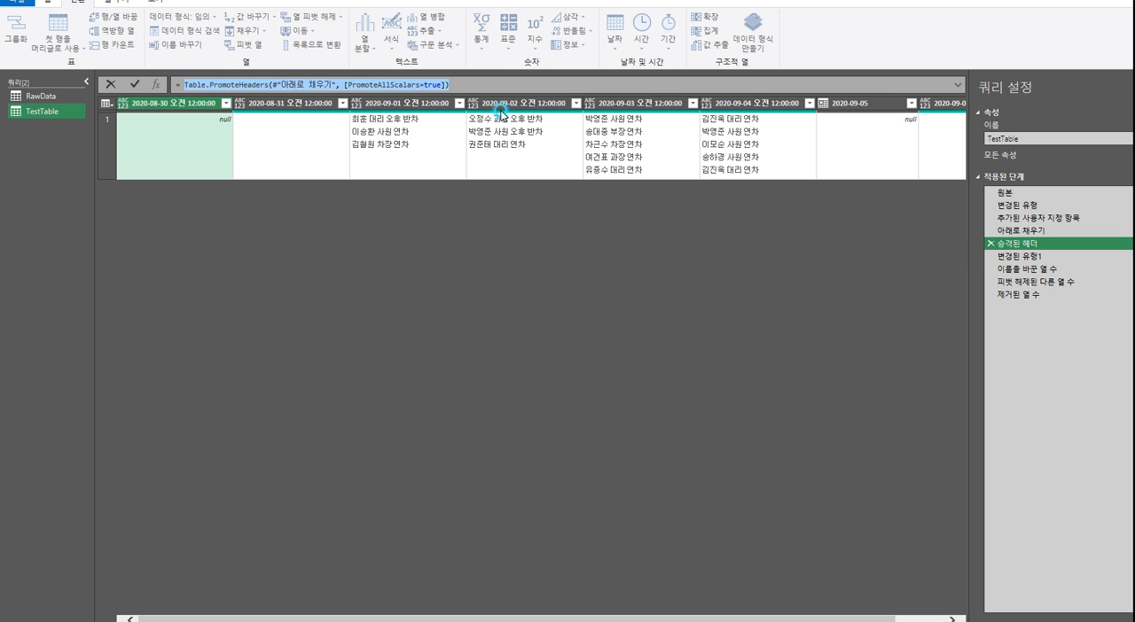
click(459, 289)
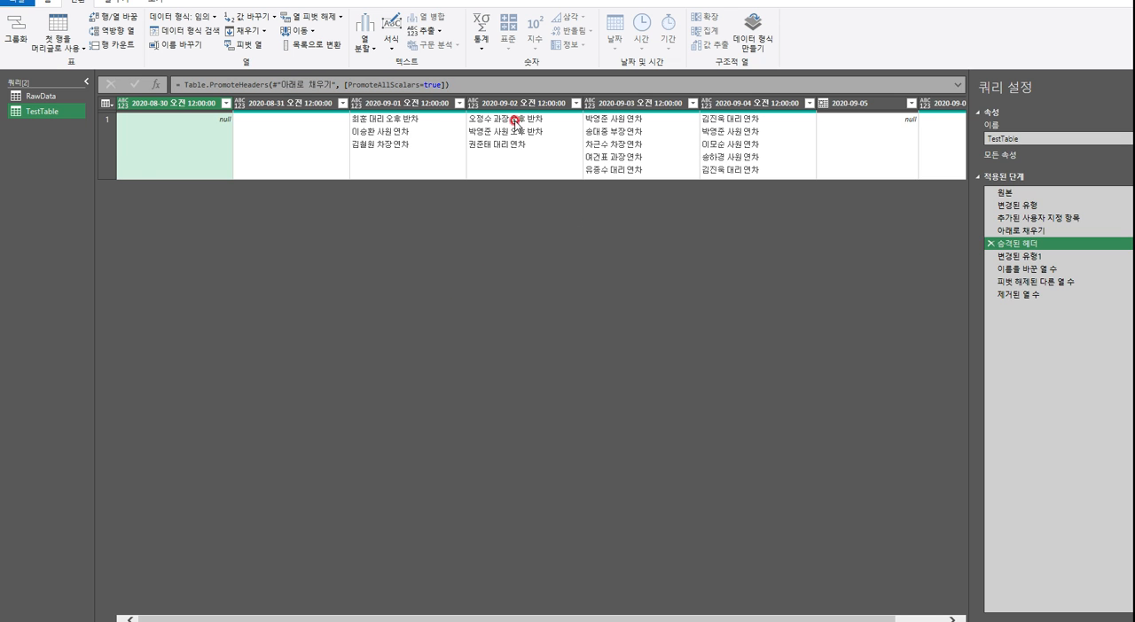
Review the nested tables in RawData's 그룹핑결과 column for the groups 2020-09-05 through 2020-09-26
click(44, 95)
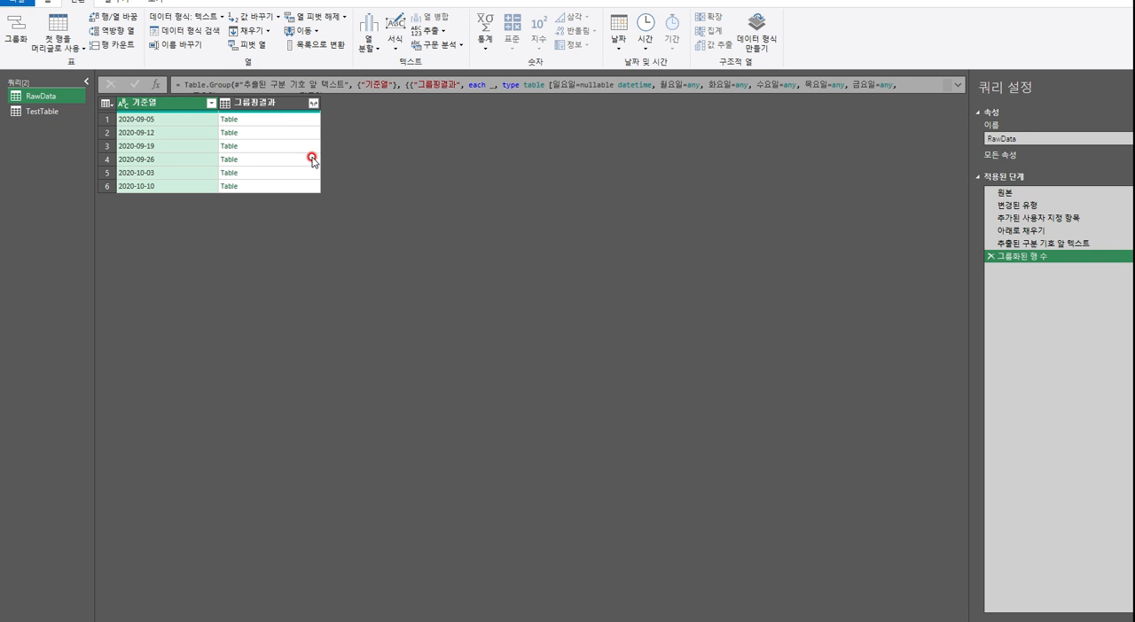
click(266, 102)
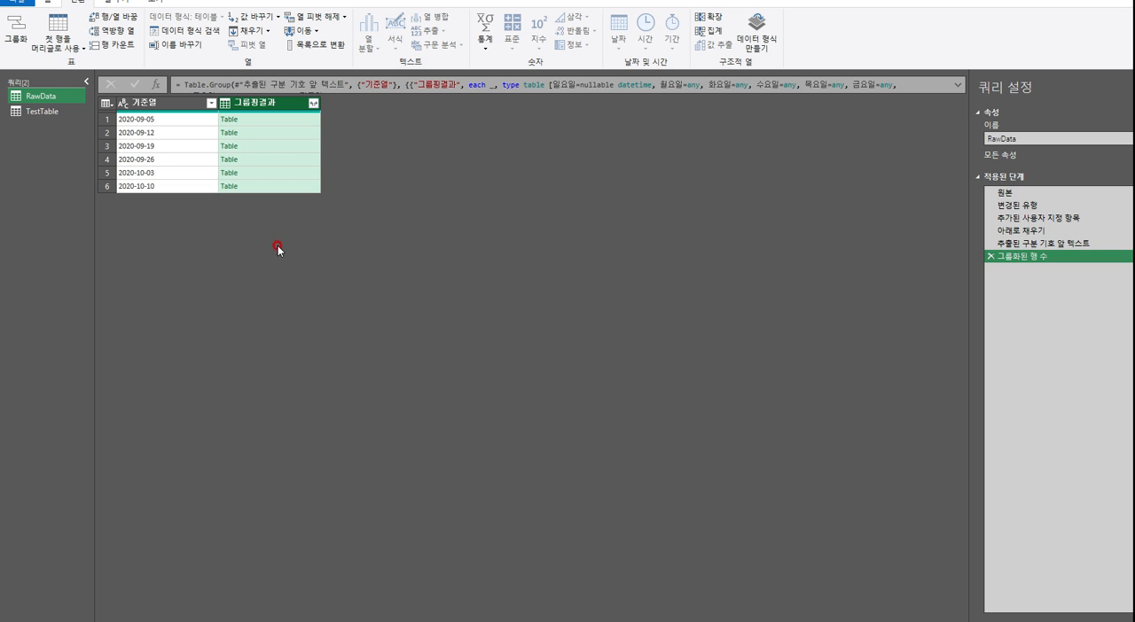
click(299, 119)
click(299, 132)
click(303, 146)
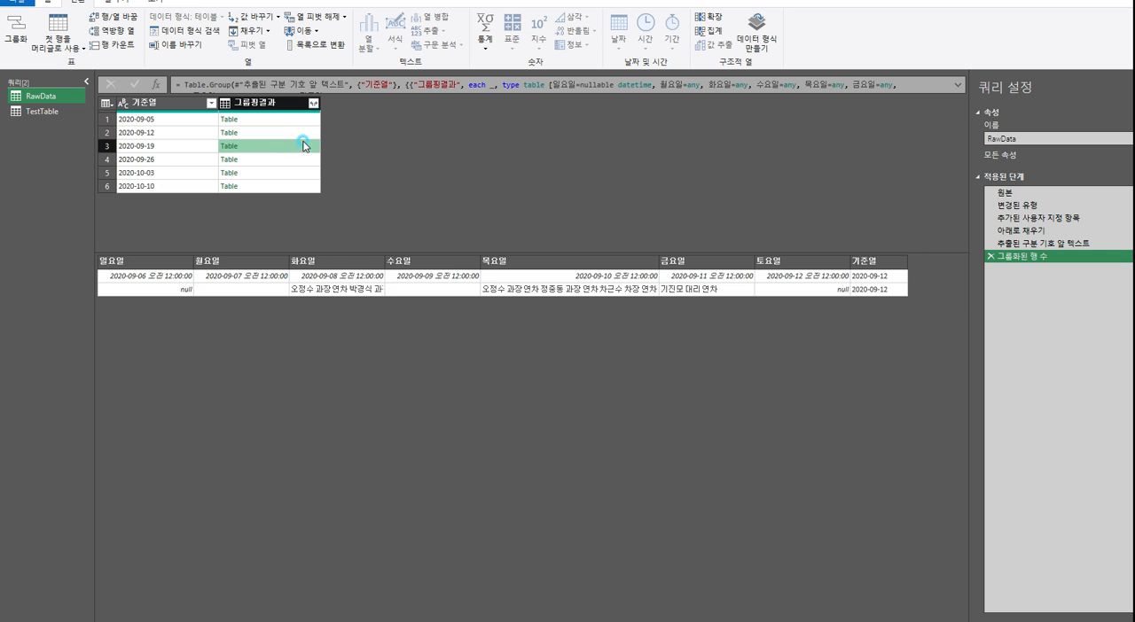
click(302, 161)
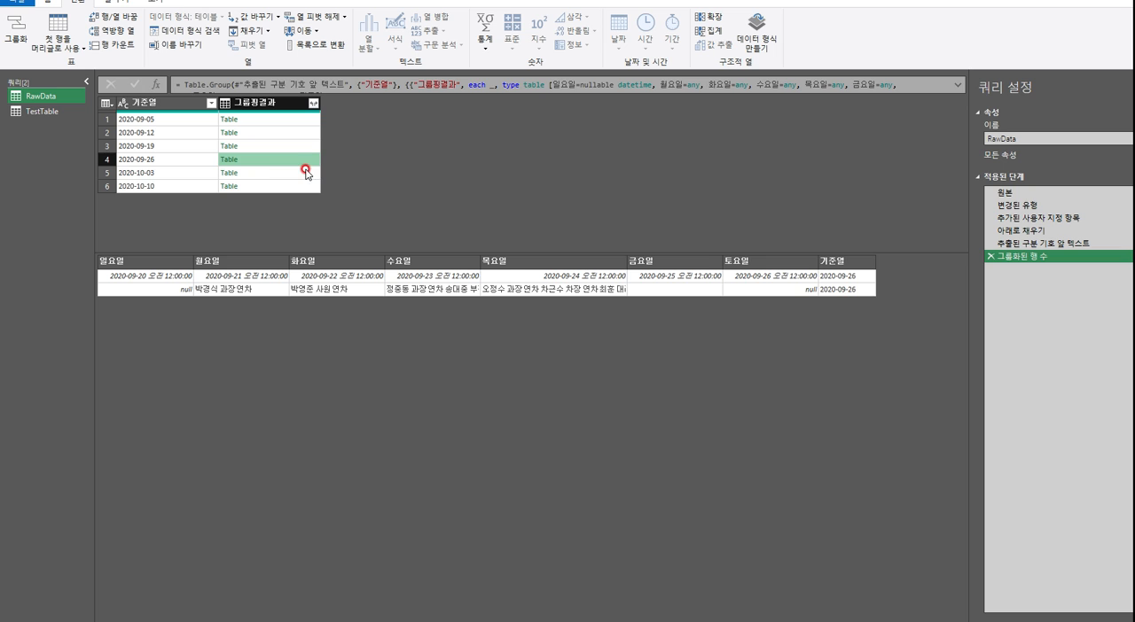
click(298, 119)
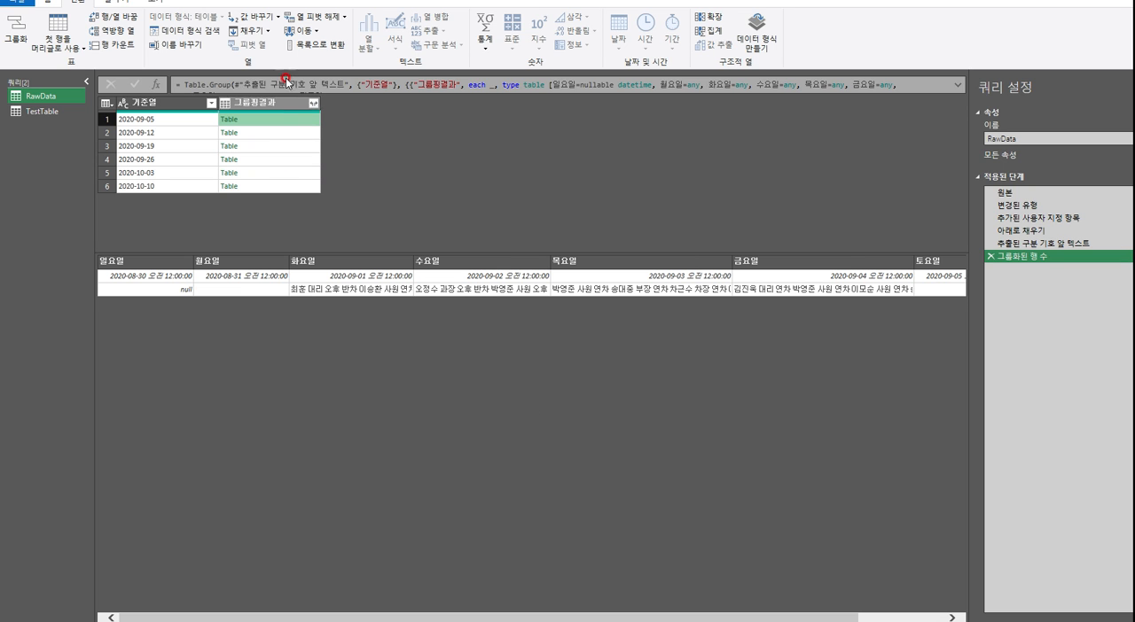
Add a custom column named 헤더승격 to RawData with the formula [그룹핑결과]
click(120, 3)
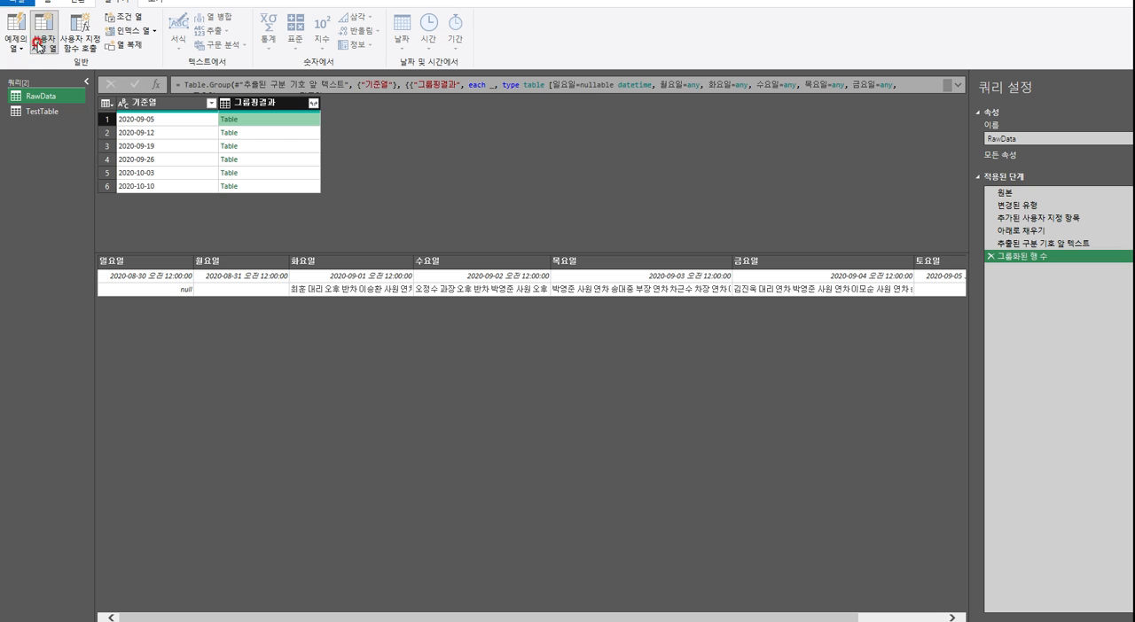
click(38, 42)
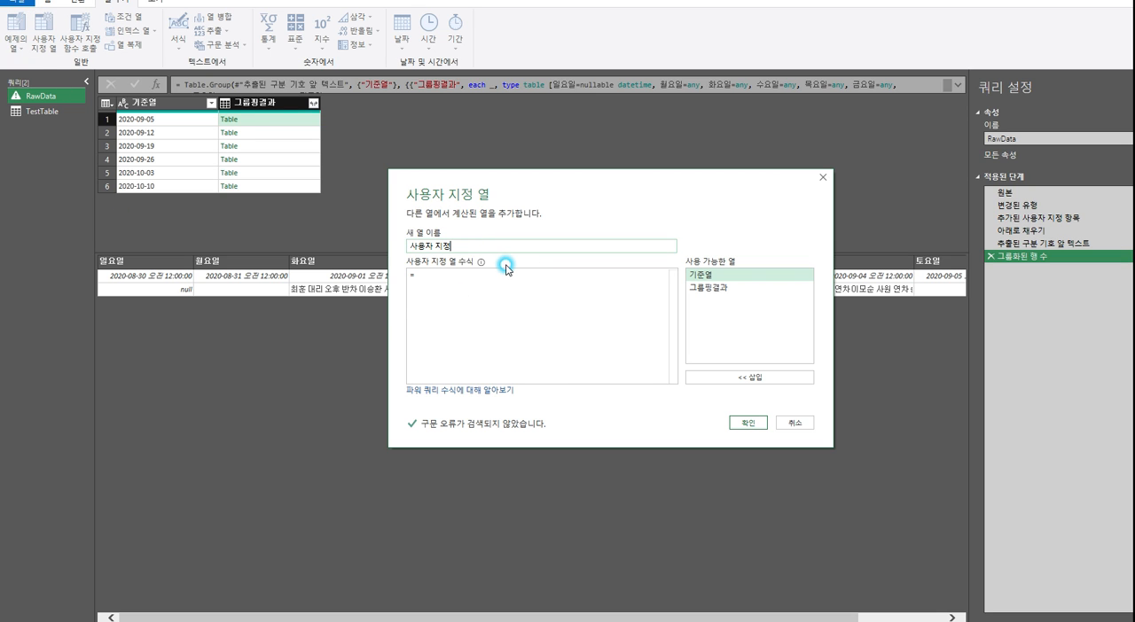
text(ㅂ)
click(527, 270)
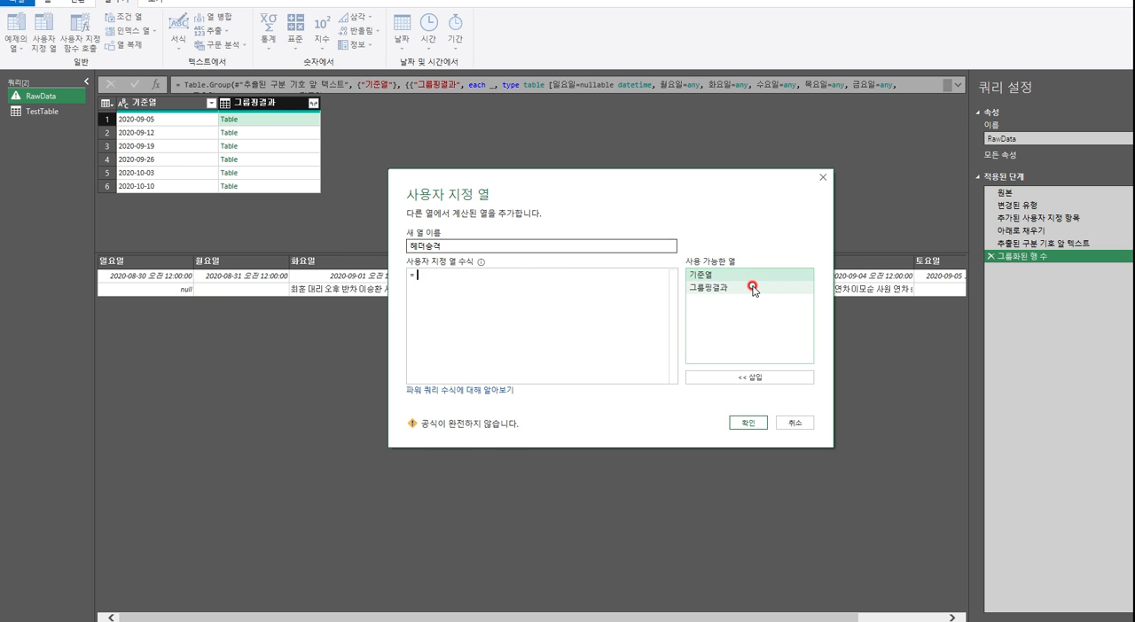
double_click(710, 287)
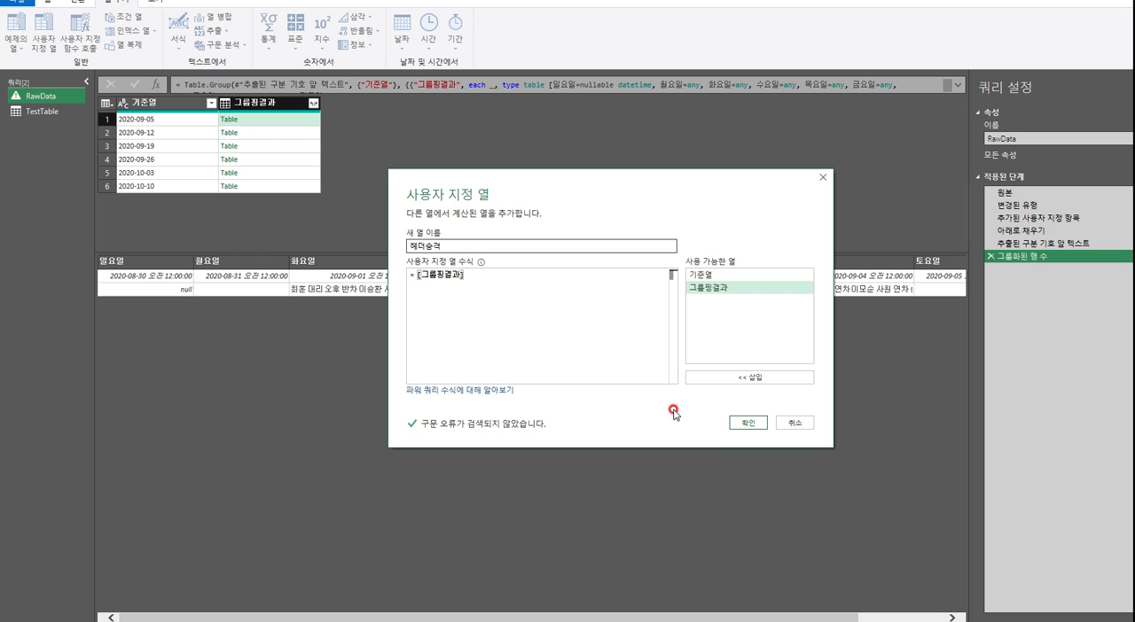
click(747, 423)
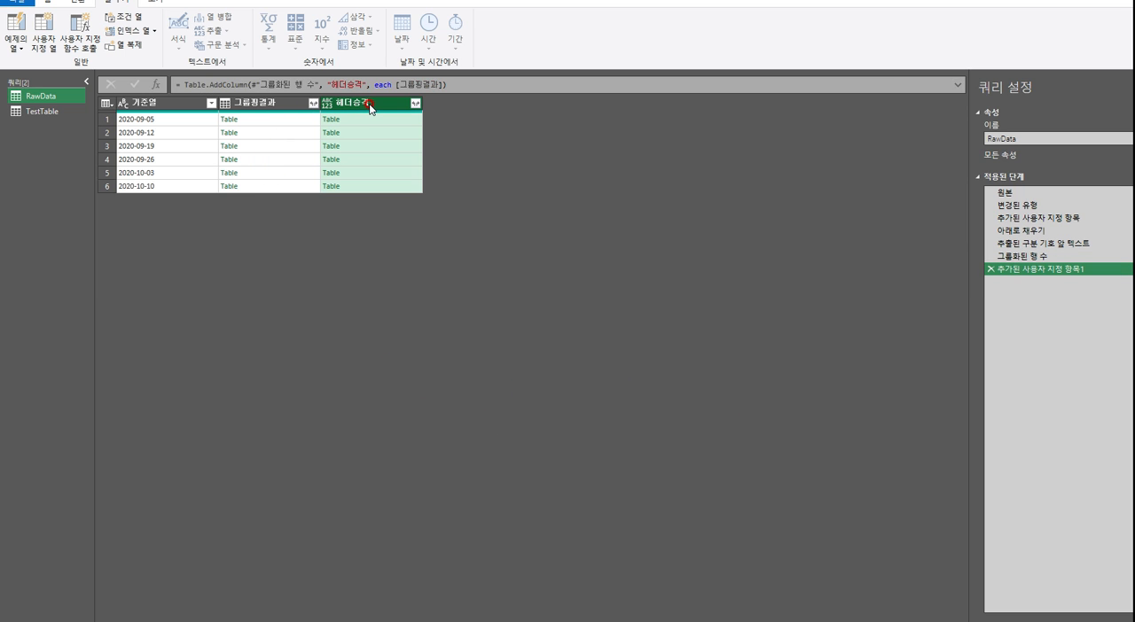
Compare RawData's 그룹핑결과 and 헤더승격 columns and examine the formula that adds the new column
click(274, 106)
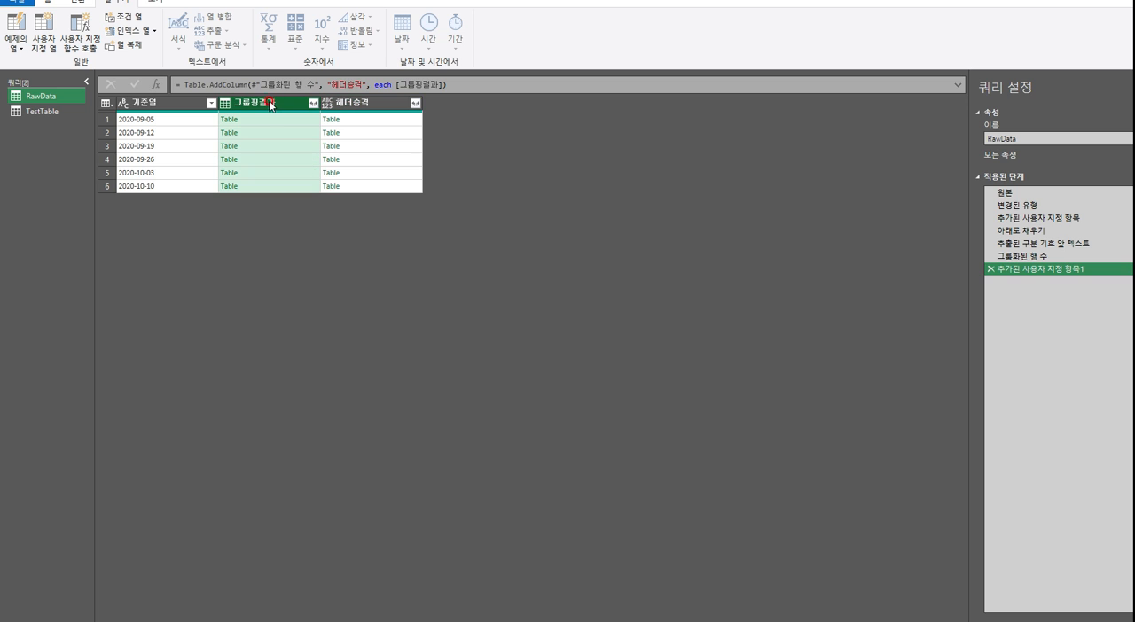
click(358, 107)
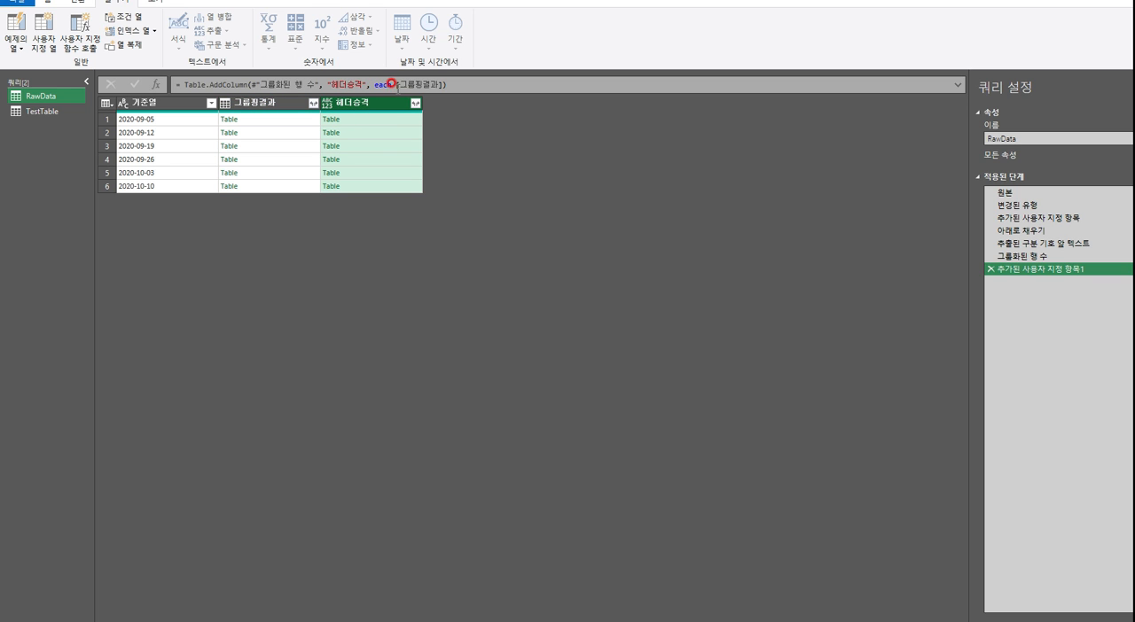
click(266, 105)
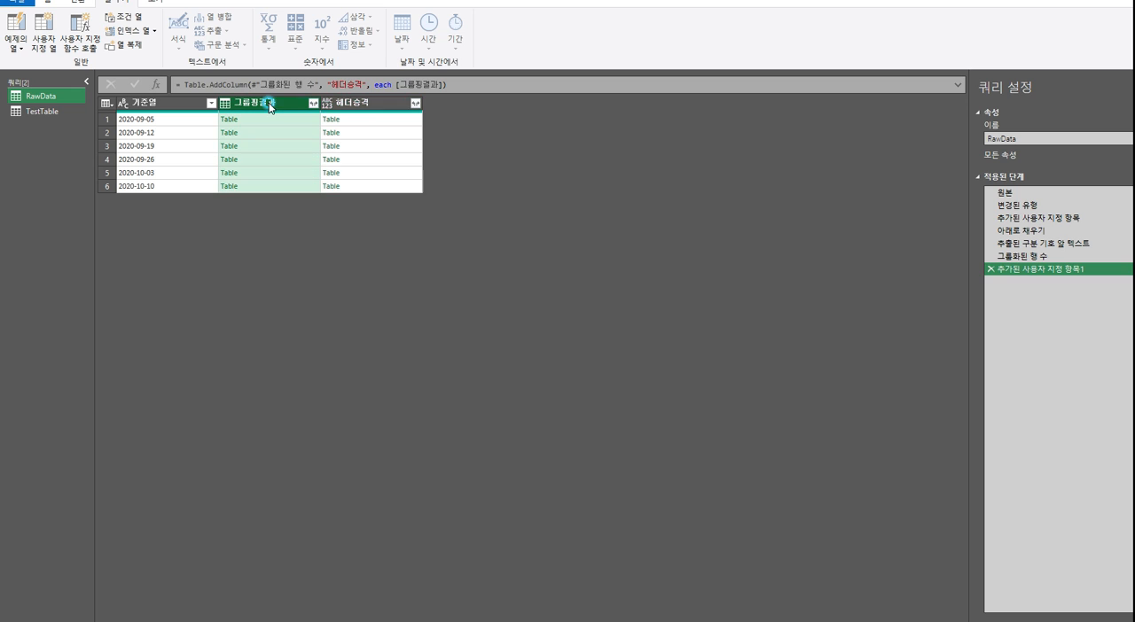
click(372, 107)
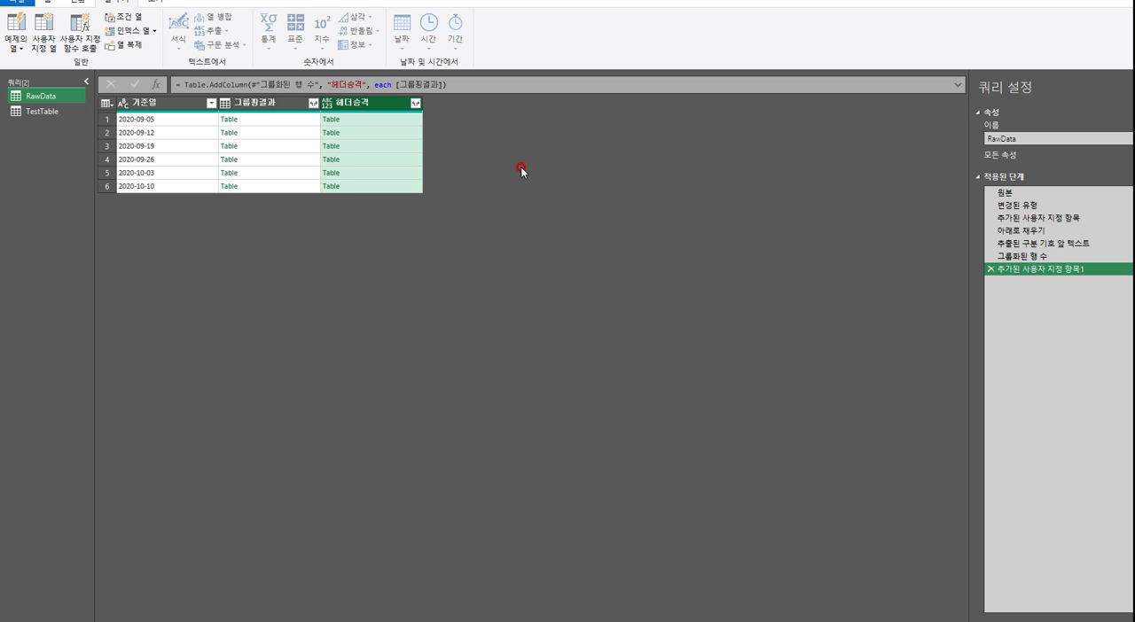
click(392, 85)
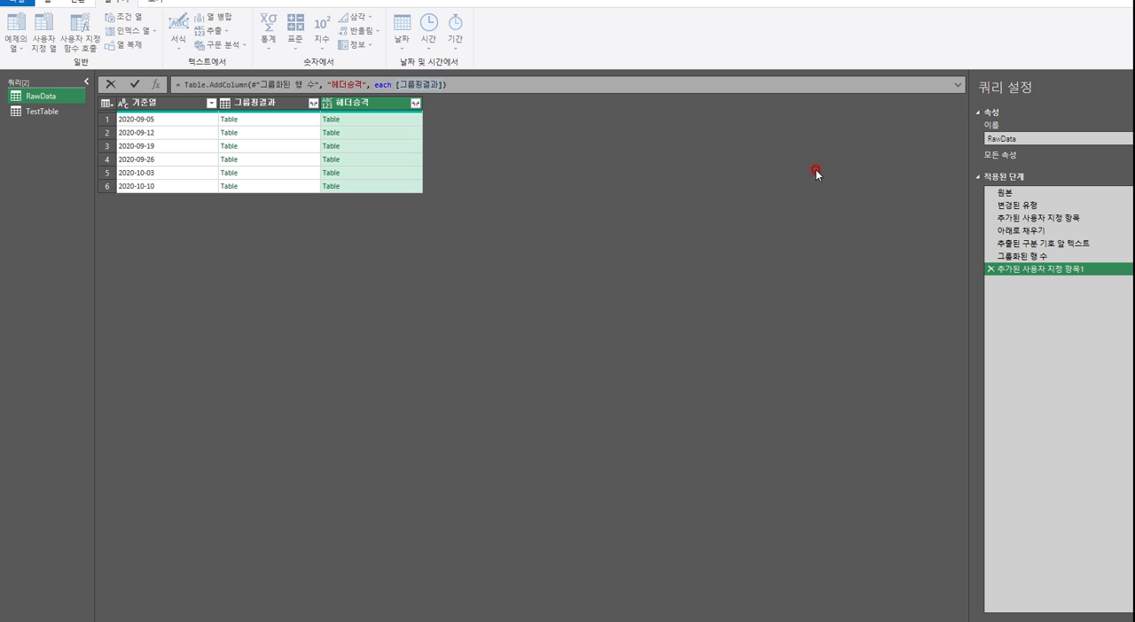
click(277, 120)
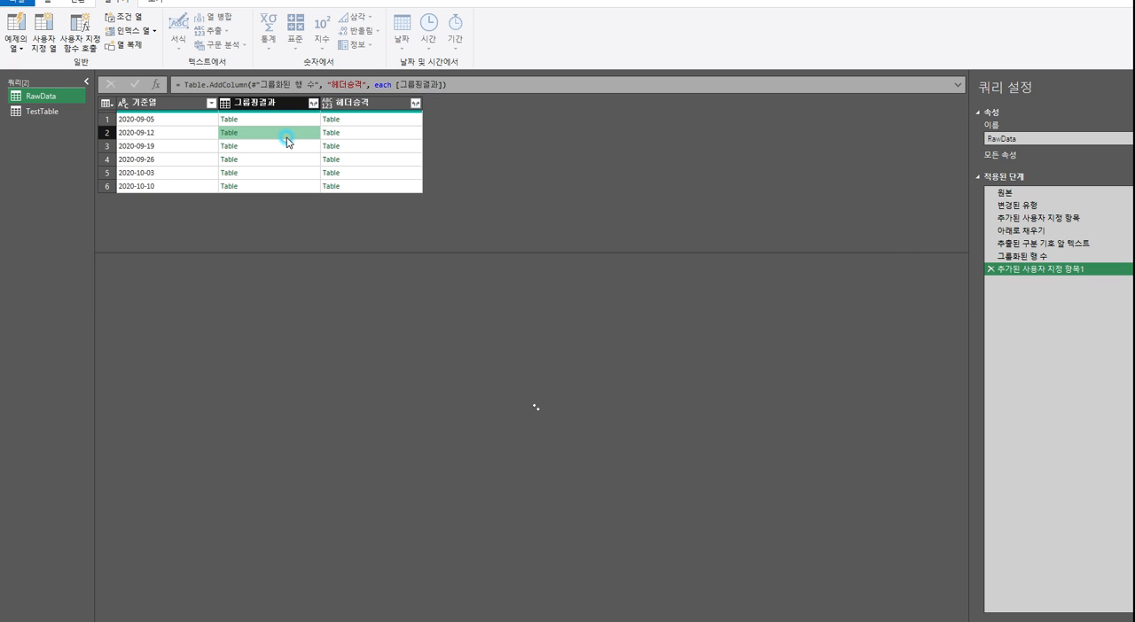
click(286, 146)
click(354, 103)
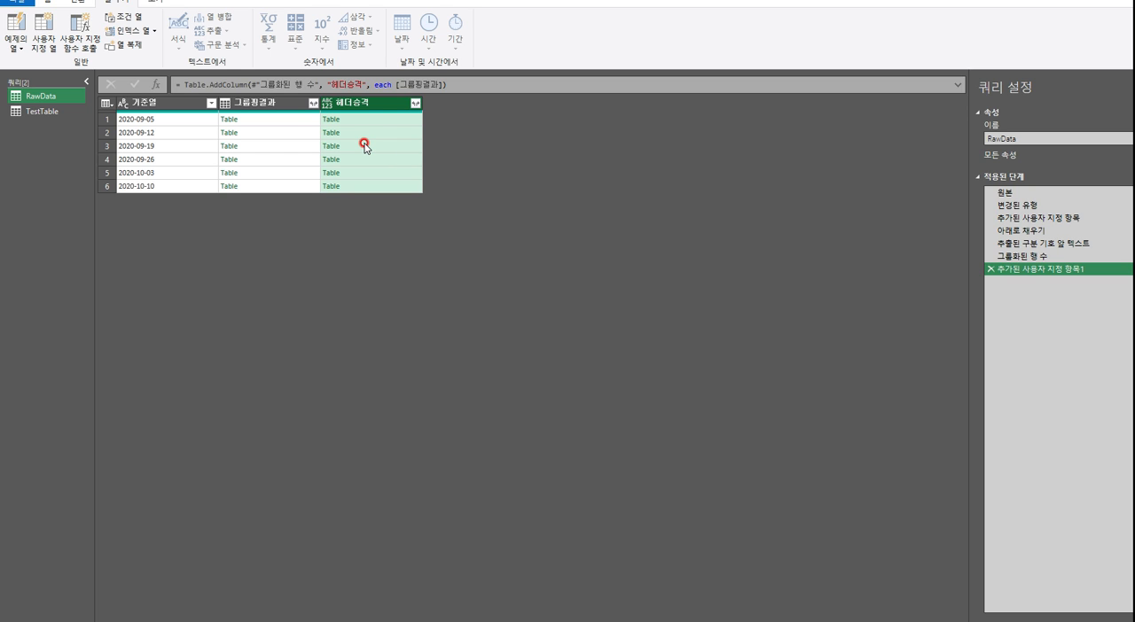
Change the 헤더승격 column's expression to Table.PromoteHeaders([그룹핑결과], [PromoteAllScalars=true]), reusing the copied formula
click(398, 86)
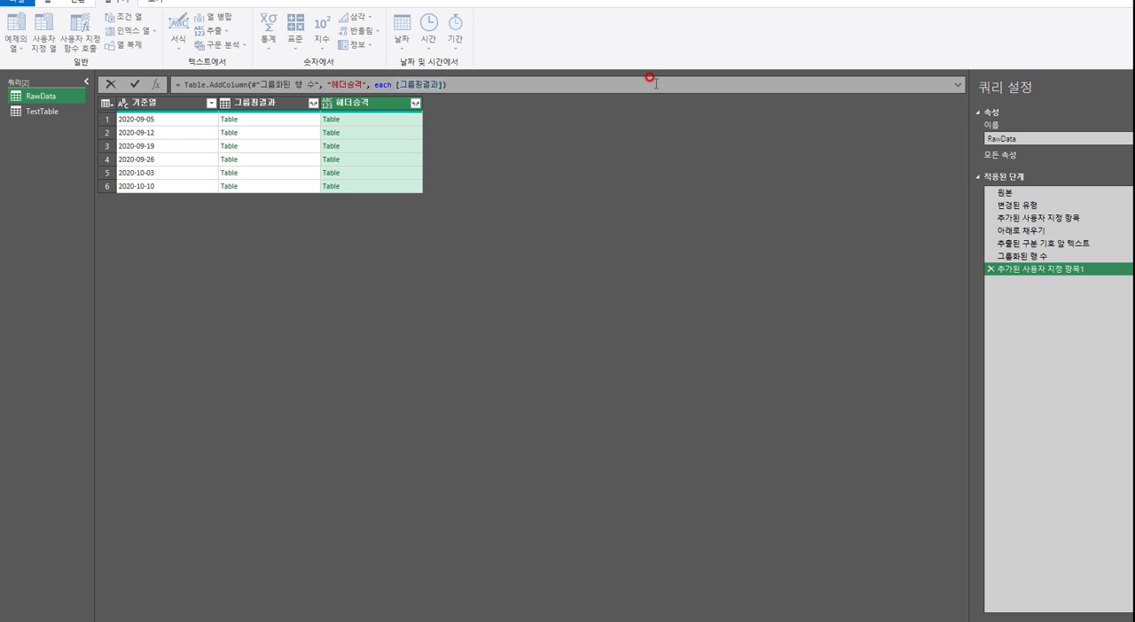
text(Table.PromoteHeaders(#"아래로 채우기", [PromoteAllScalars=true]))
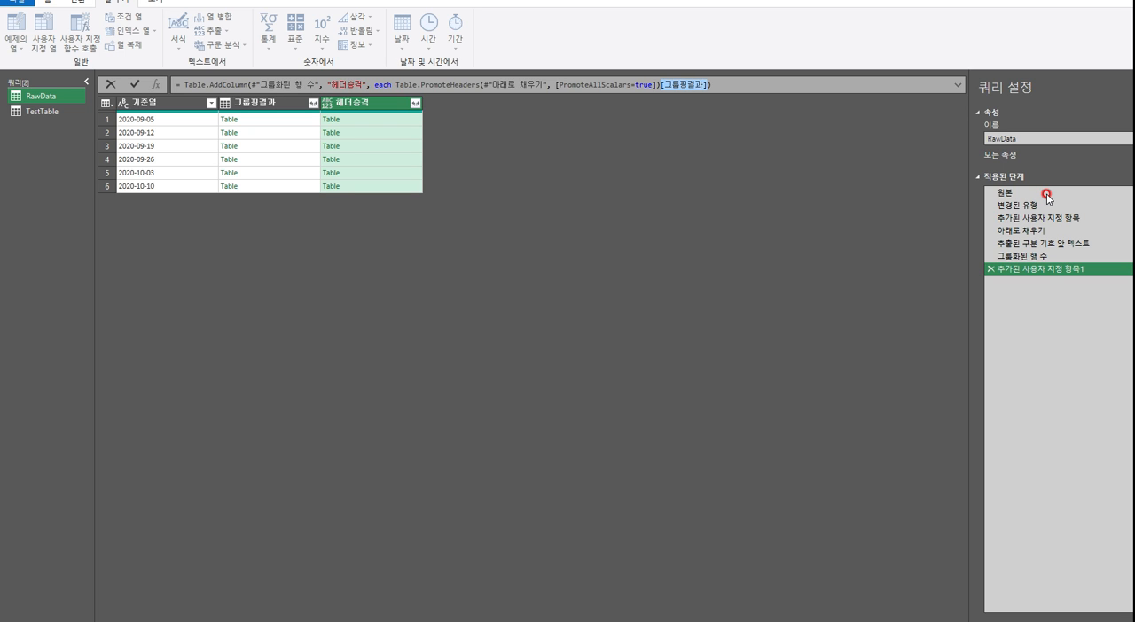
key(Delete)
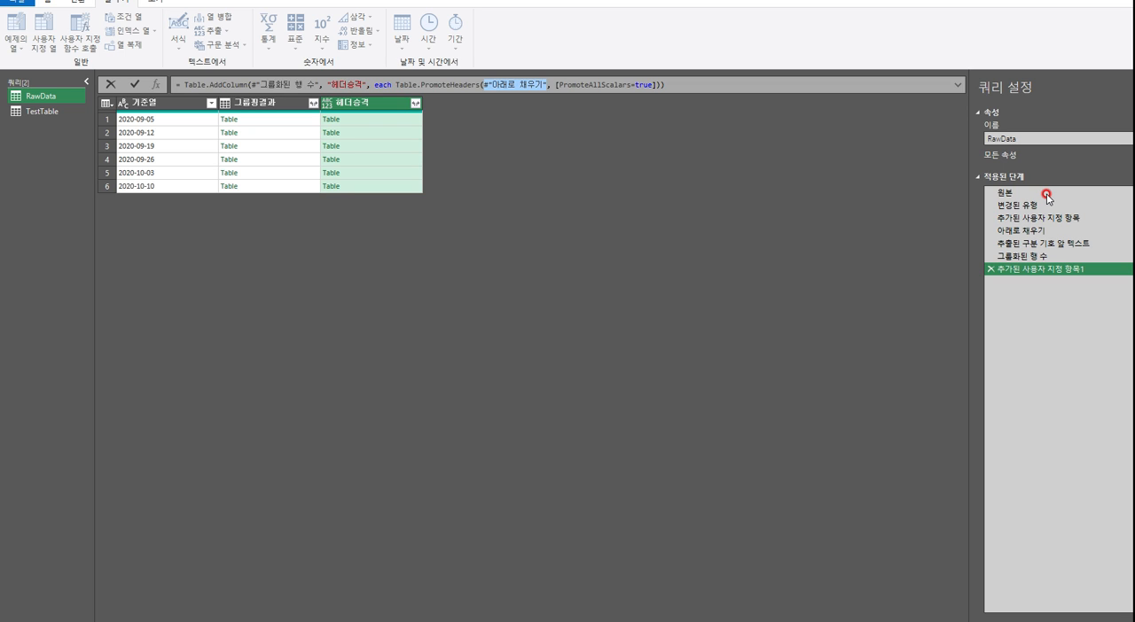
text([그룹핑결과])
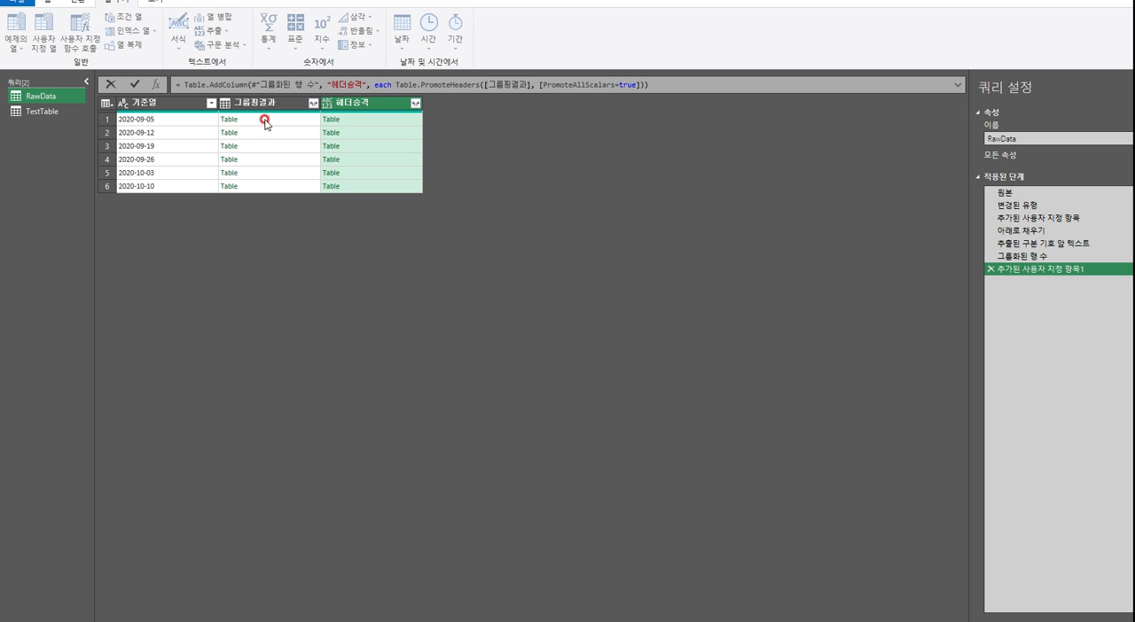
click(585, 85)
click(529, 94)
click(511, 93)
click(651, 78)
key(Return)
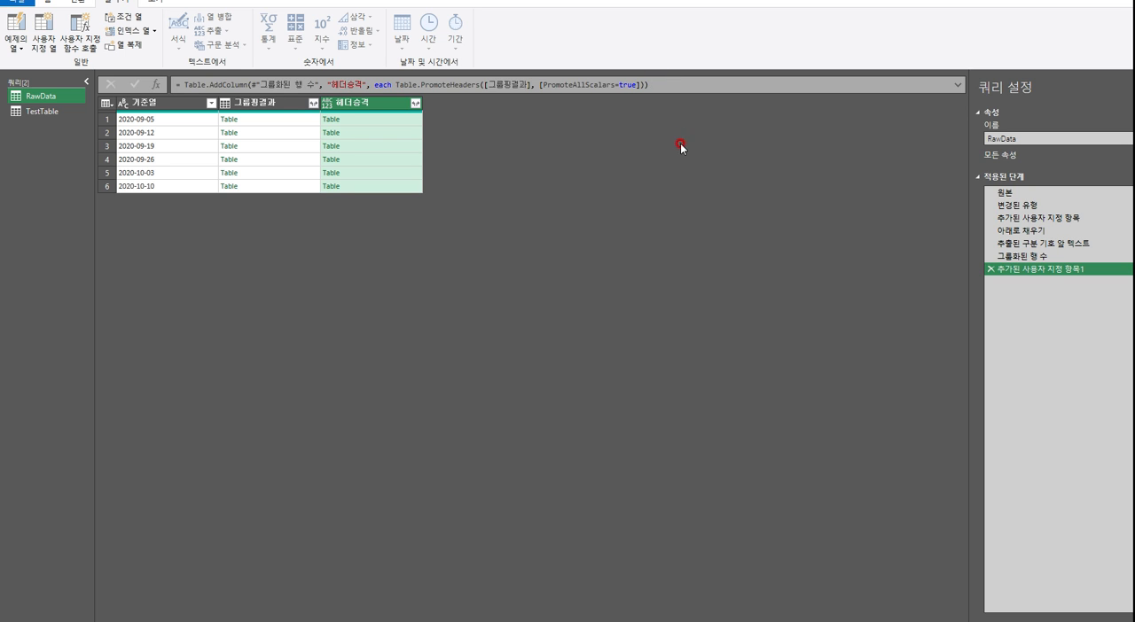
Compare the 2020-09-05 nested tables in 헤더승격 and 그룹핑결과, from the first column through the last
click(567, 193)
click(402, 118)
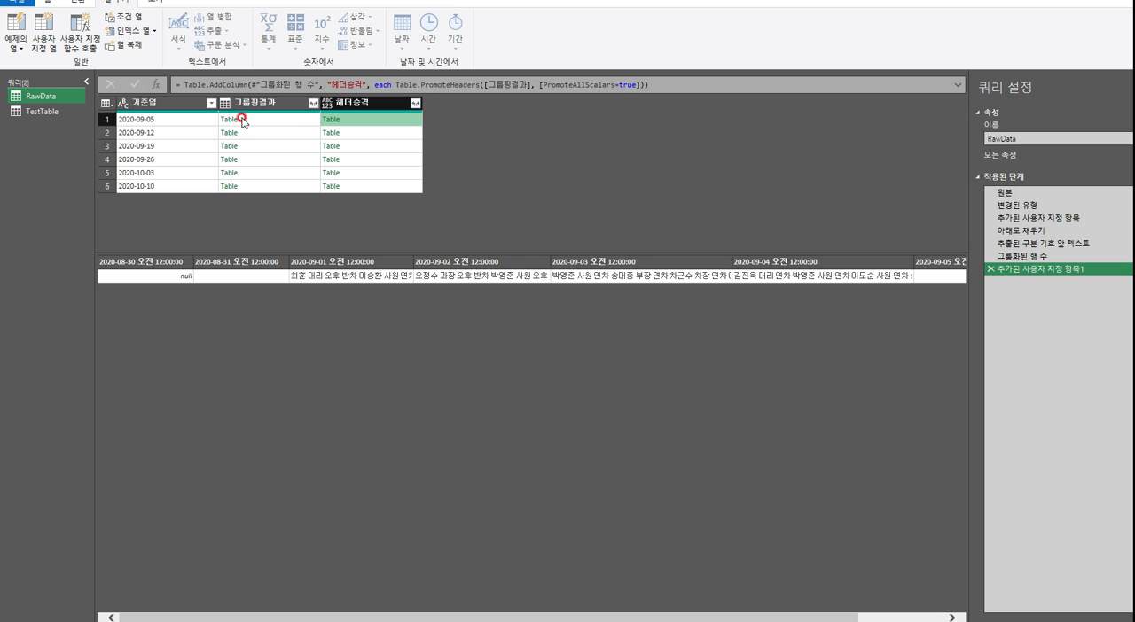
click(301, 119)
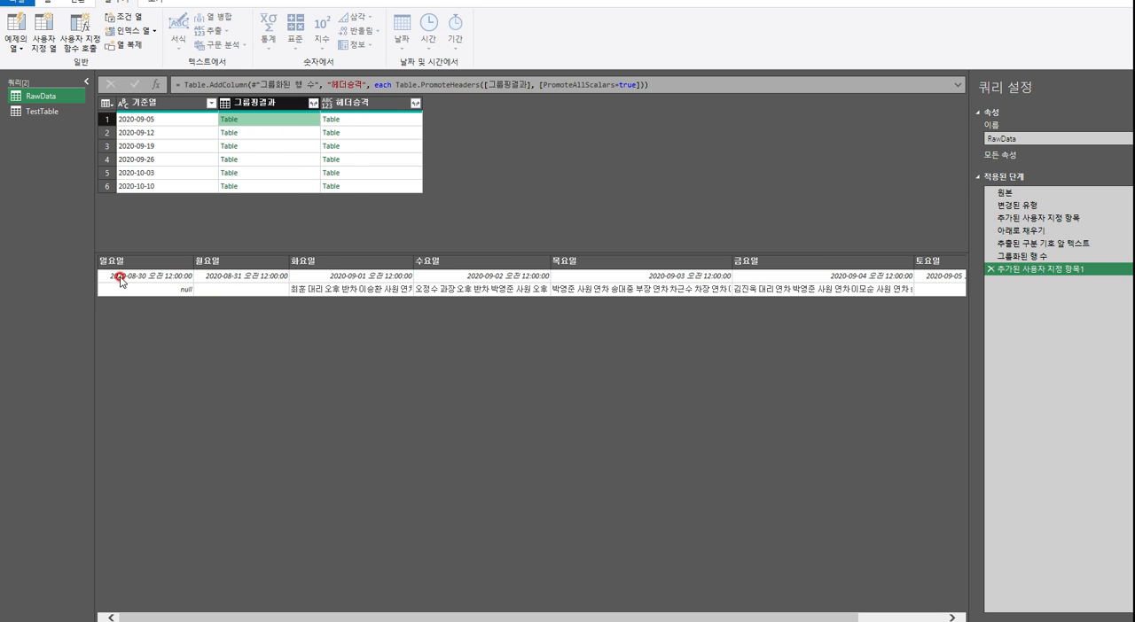
click(881, 249)
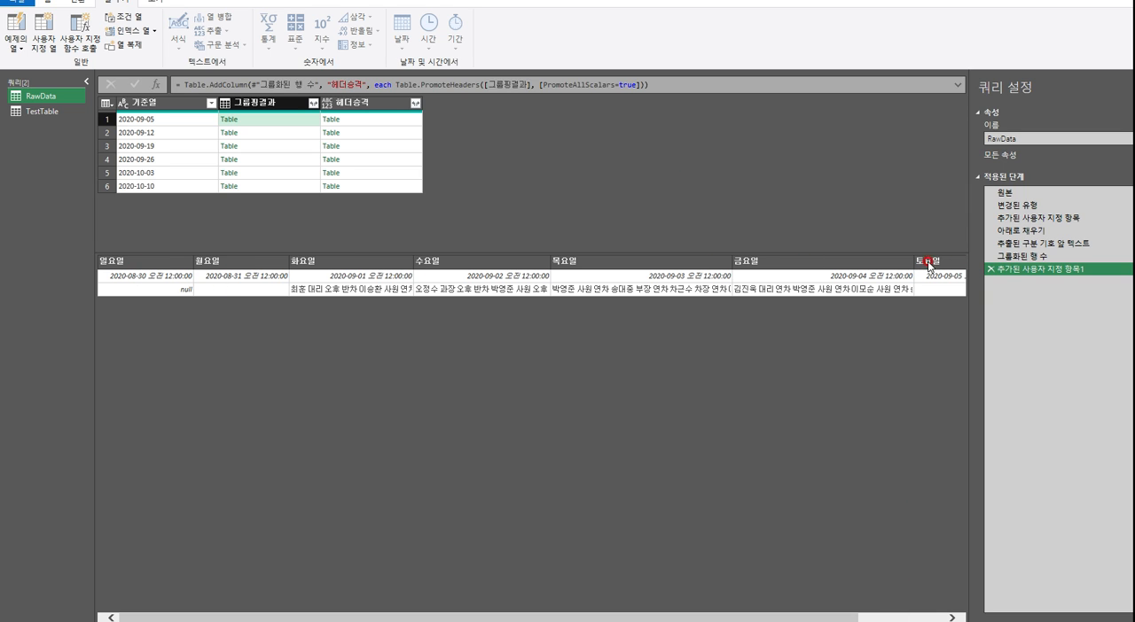
click(334, 121)
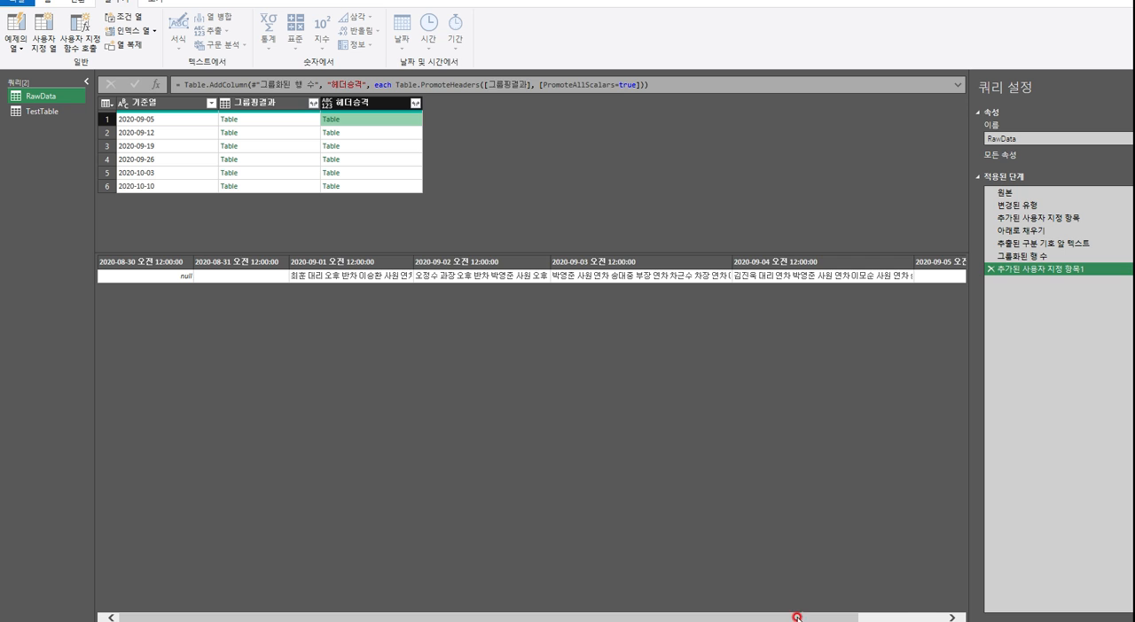
drag(797, 619, 884, 618)
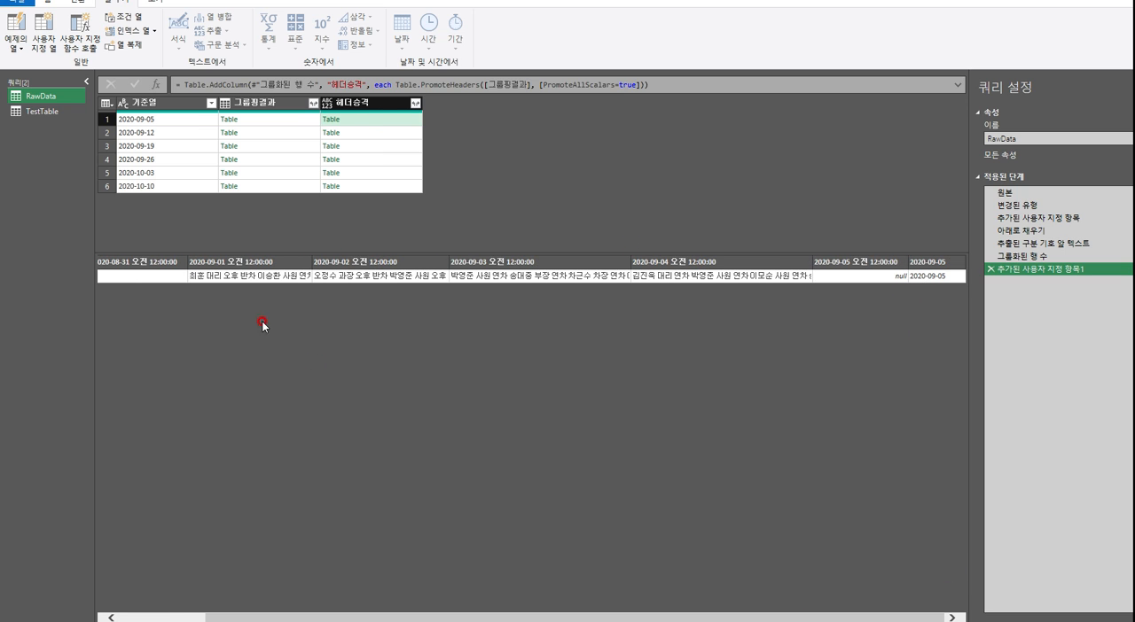
Check the promoted headers in the 헤더승격 nested tables for the groups 2020-09-12 through 2020-10-10
click(398, 133)
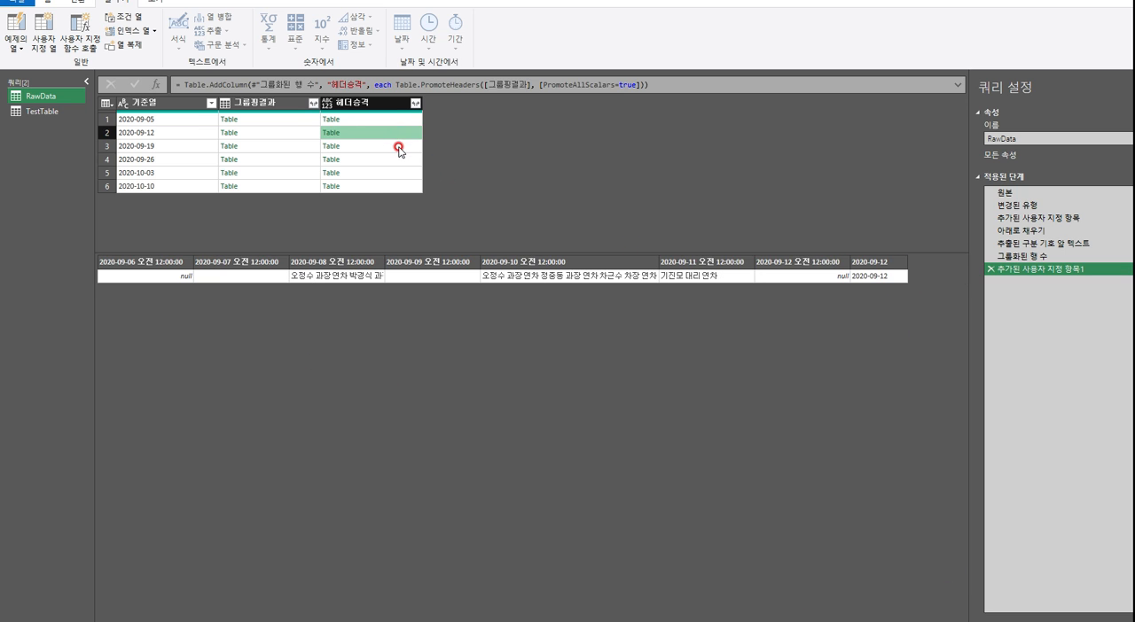
click(399, 146)
click(400, 160)
click(402, 173)
click(404, 186)
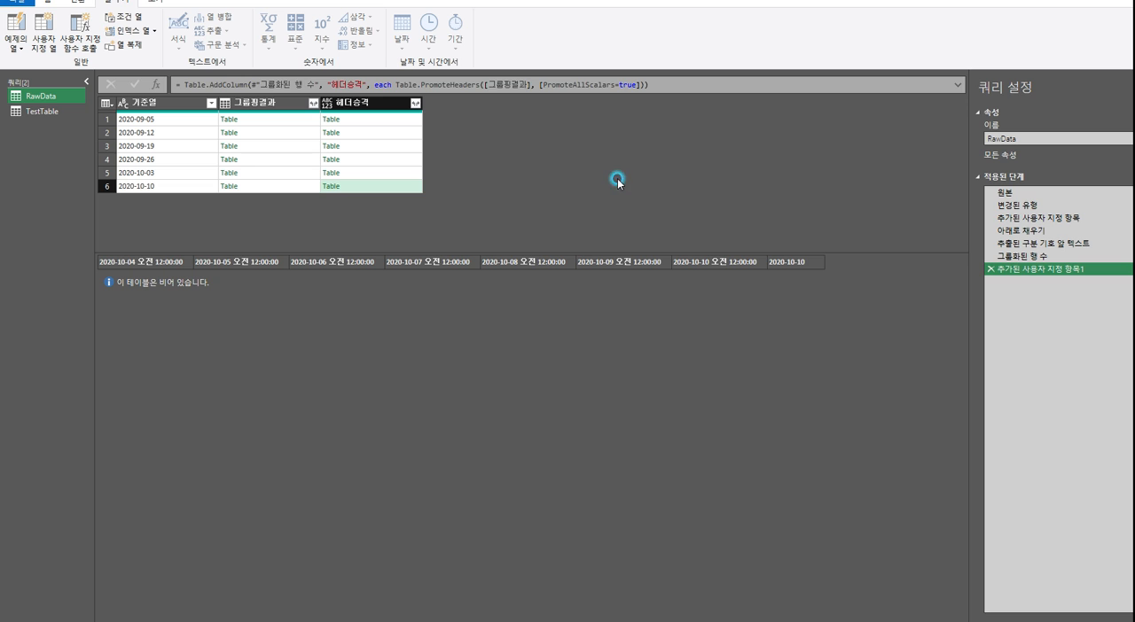
Compare the Key column in TestTable's 이름을 바꾼 열 수 step with the last column of RawData's 2020-09-05 nested tables in 그룹핑결과 and 헤더승격
click(38, 114)
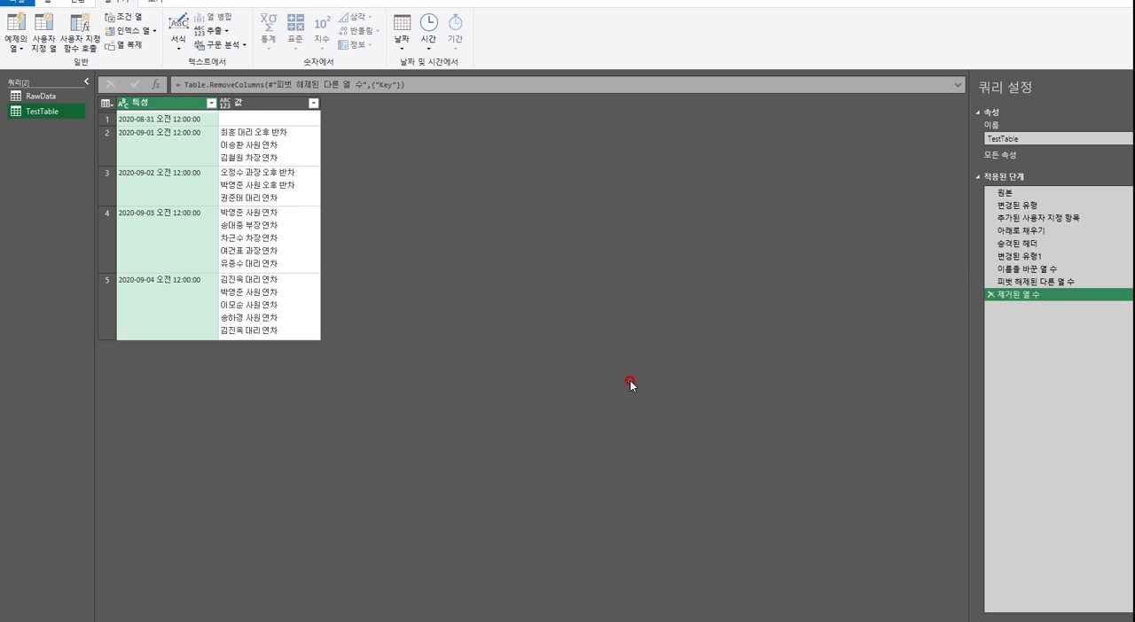
click(1031, 245)
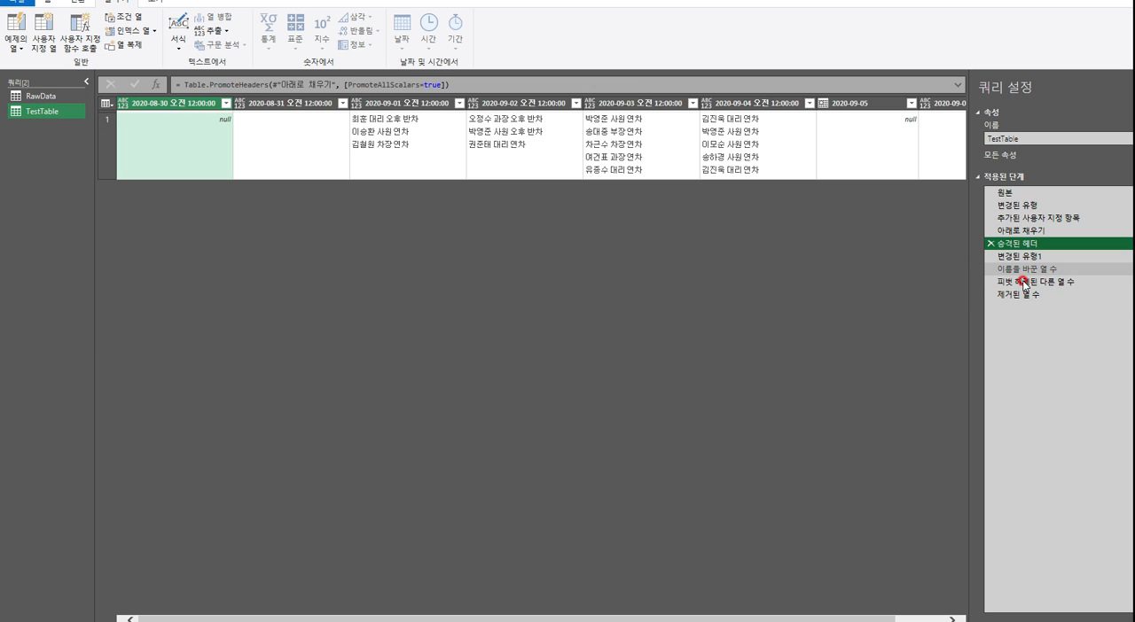
click(1028, 271)
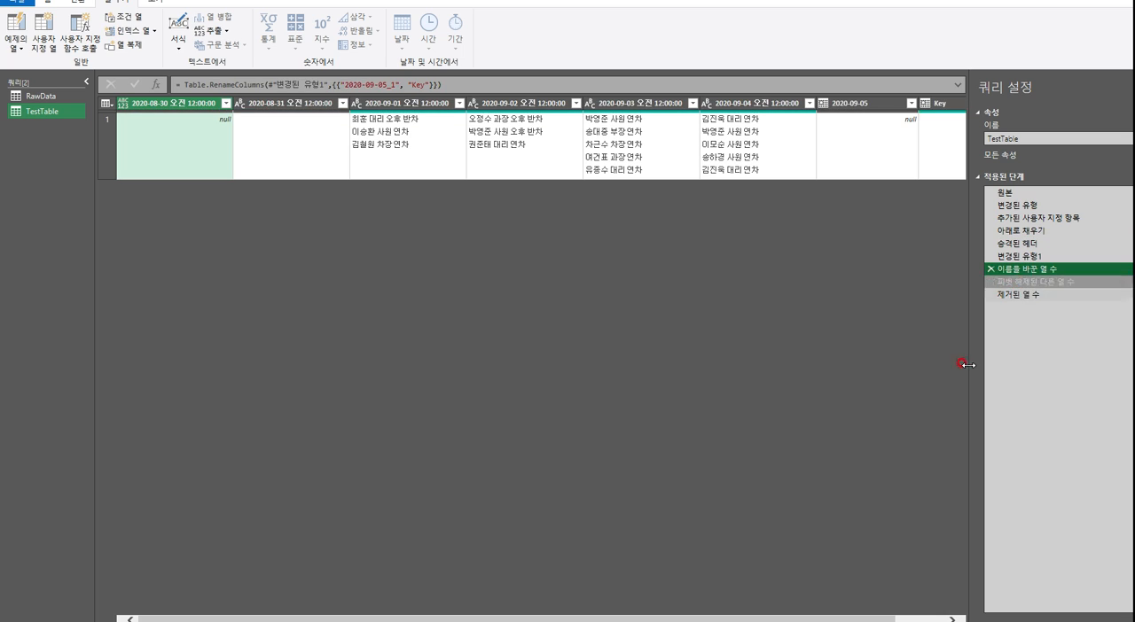
drag(881, 617, 931, 617)
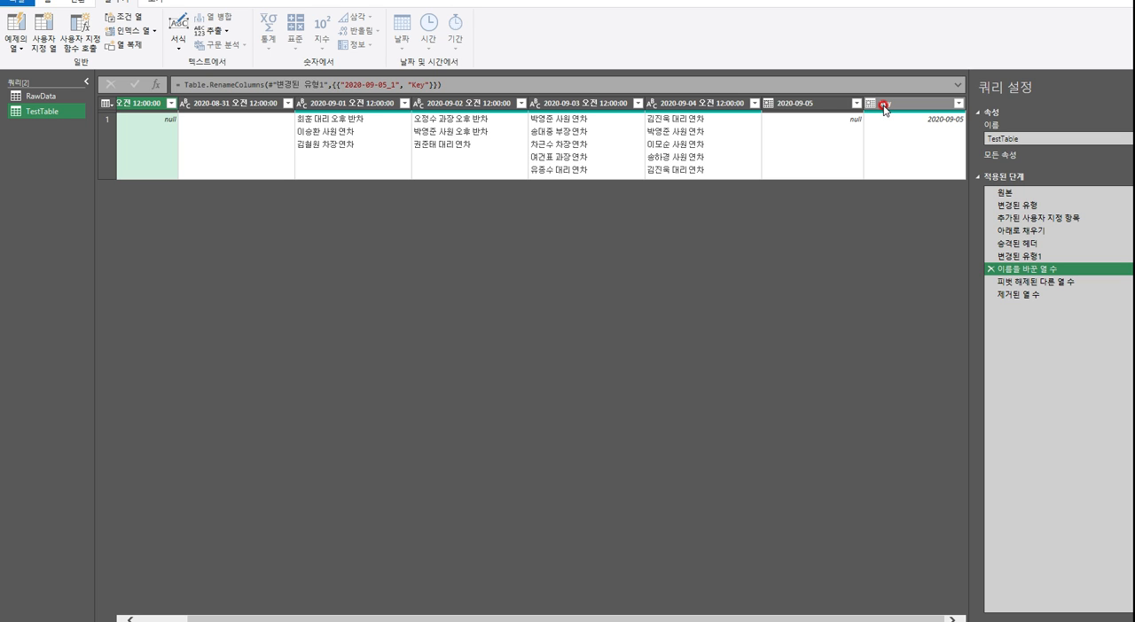
click(35, 96)
click(259, 119)
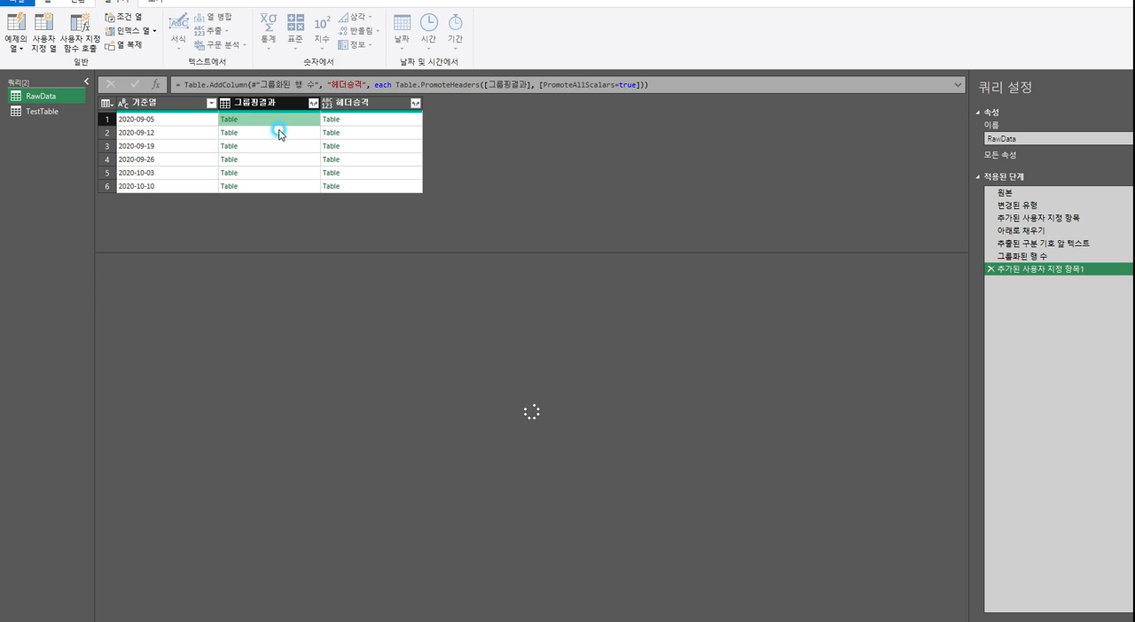
drag(670, 616, 755, 616)
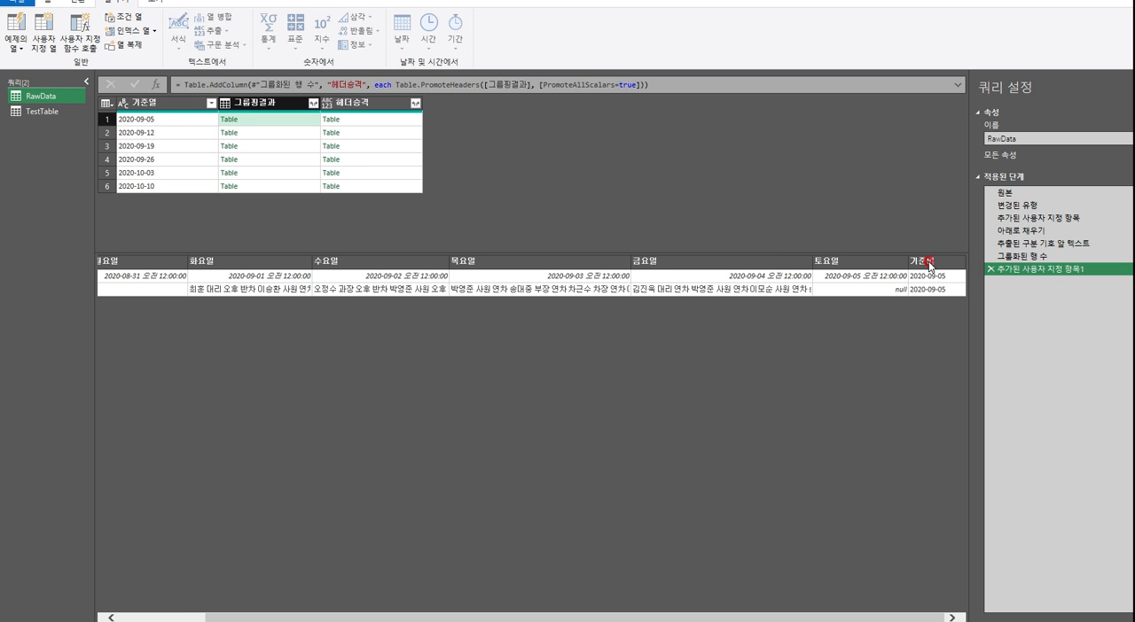
click(385, 118)
drag(756, 616, 840, 616)
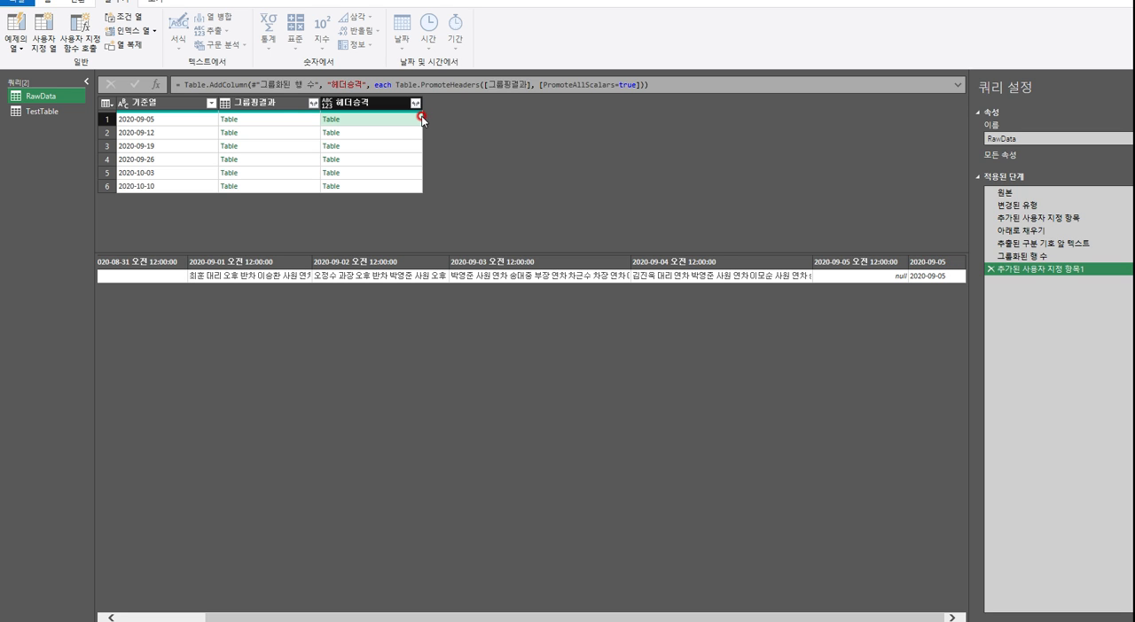
Review how the Key column is renamed in TestTable's 이름을 바꾼 열 수 step, including the rename command available for it
click(51, 111)
click(1019, 270)
drag(833, 619, 889, 619)
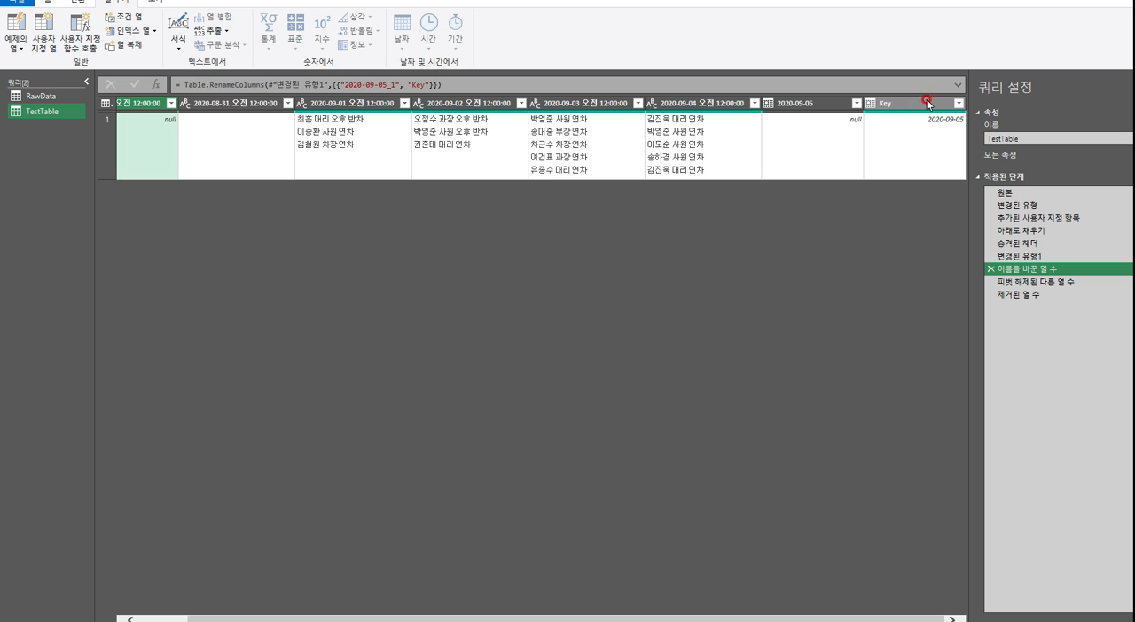
double_click(891, 103)
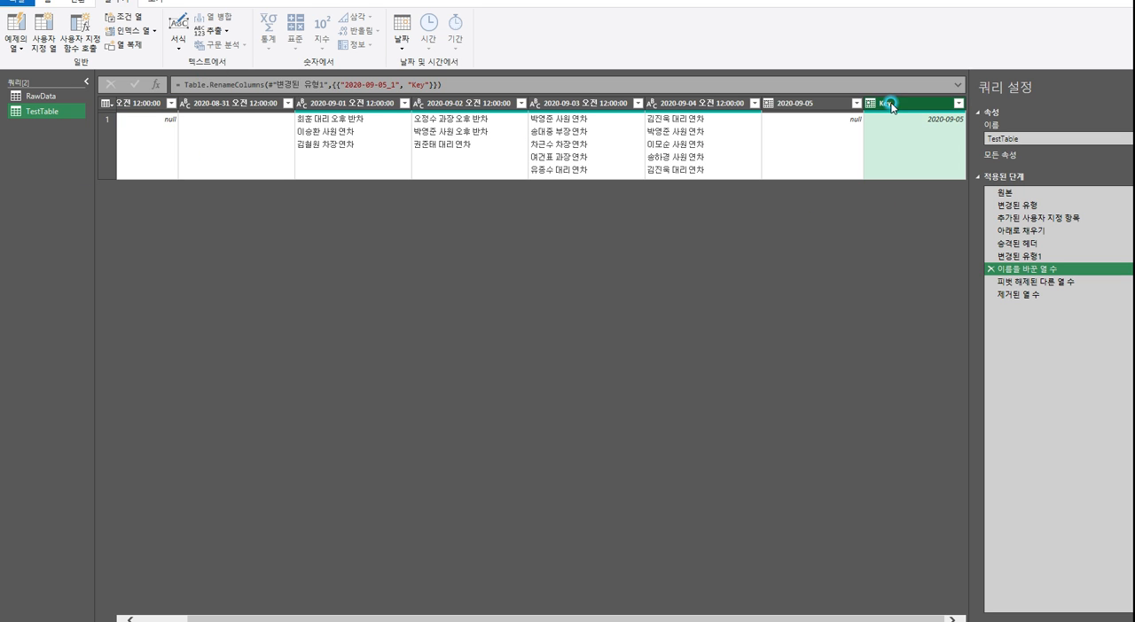
key(Return)
right_click(916, 105)
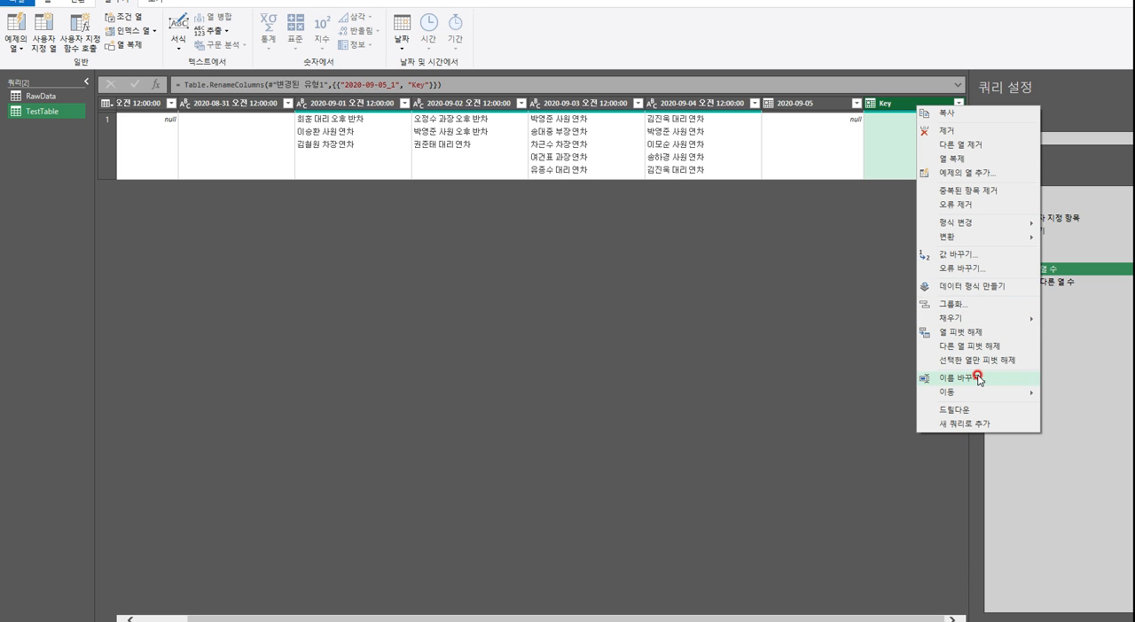
click(150, 294)
Check the last column headers of RawData's 헤더승격 nested tables across the groups from 2020-09-12 to 2020-10-10
click(40, 96)
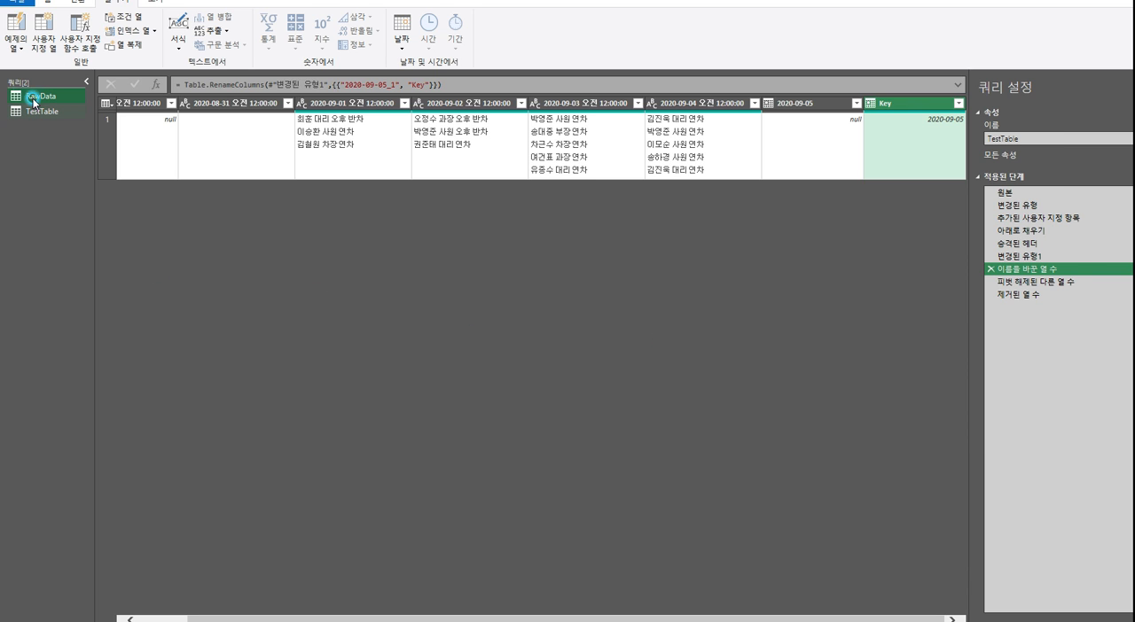
click(406, 136)
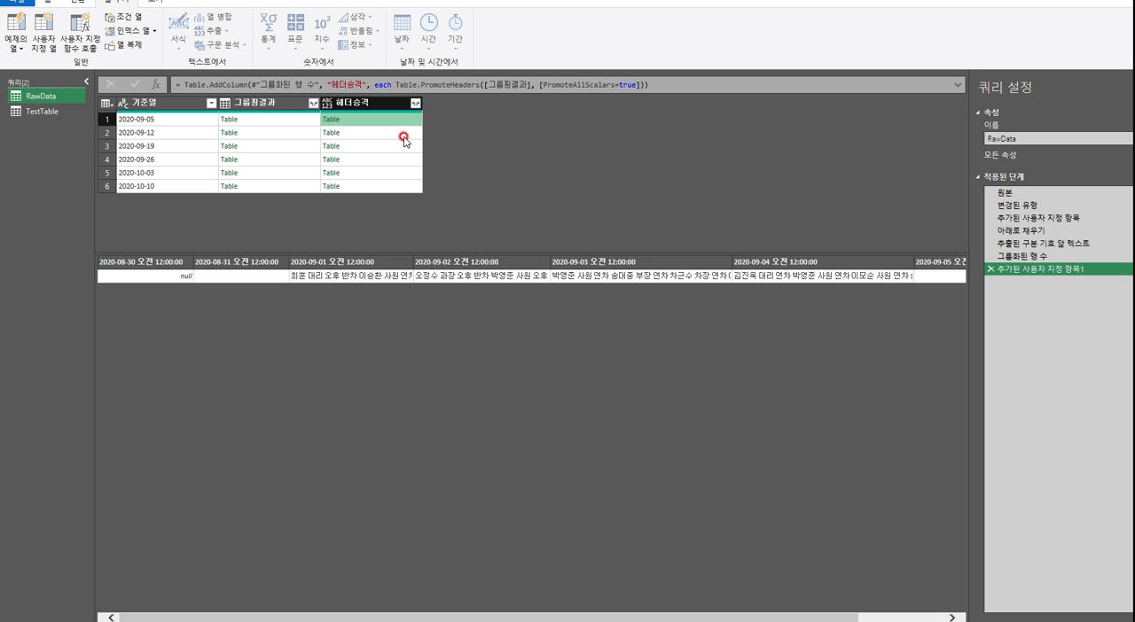
click(400, 147)
click(395, 161)
click(394, 173)
click(395, 186)
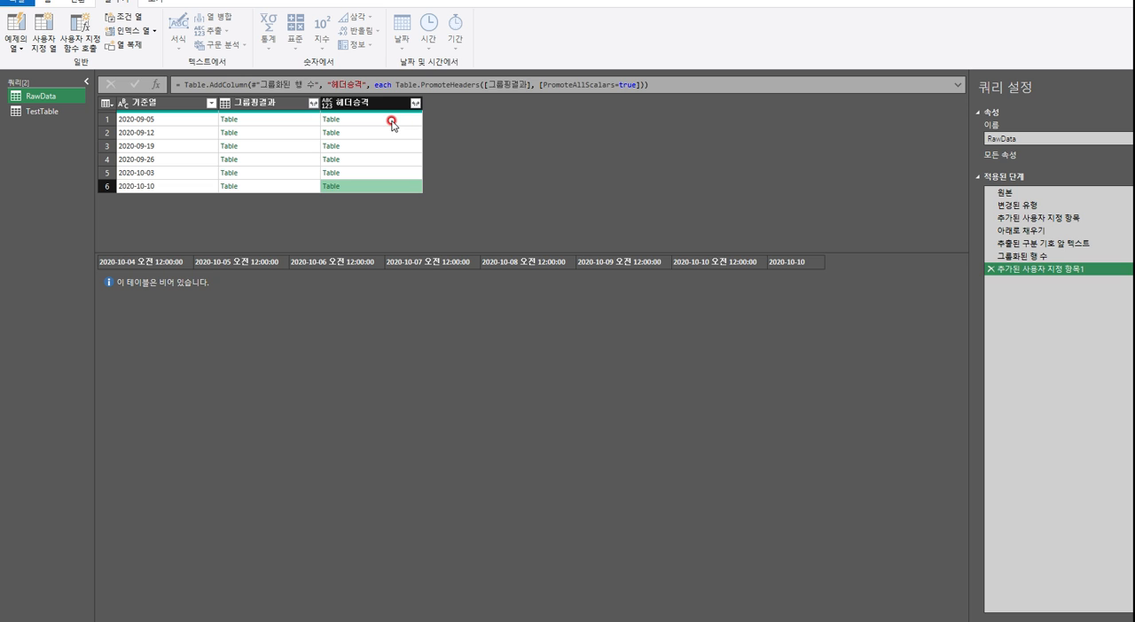
Examine the Table.RenameColumns formula in TestTable's 이름을 바꾼 열 수 step
click(53, 112)
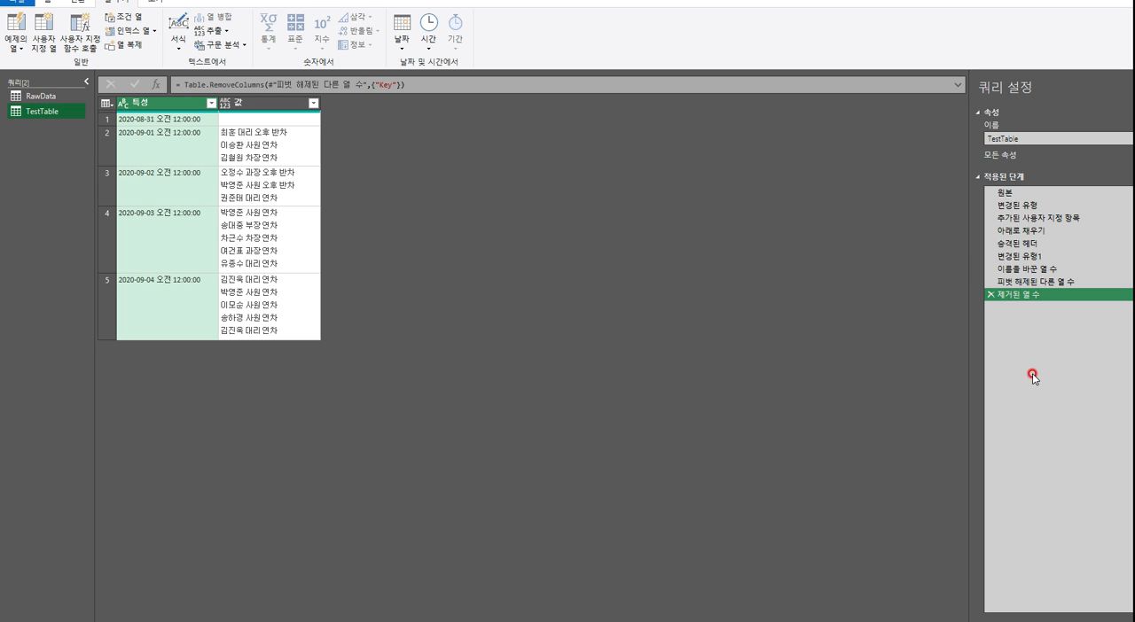
click(1024, 269)
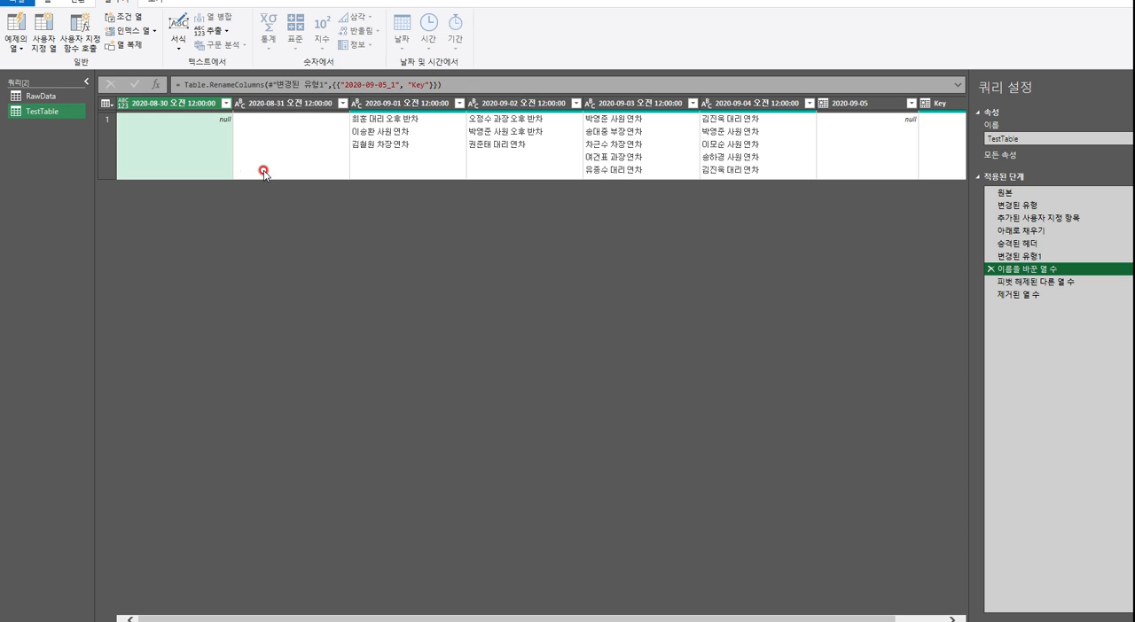
drag(184, 85, 594, 321)
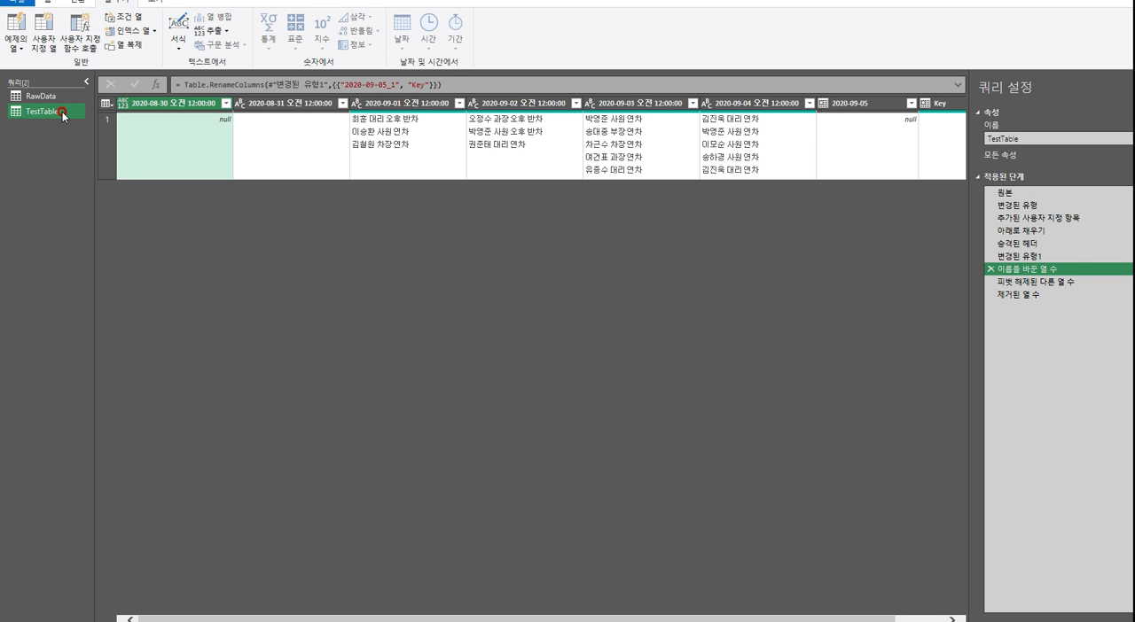
click(25, 95)
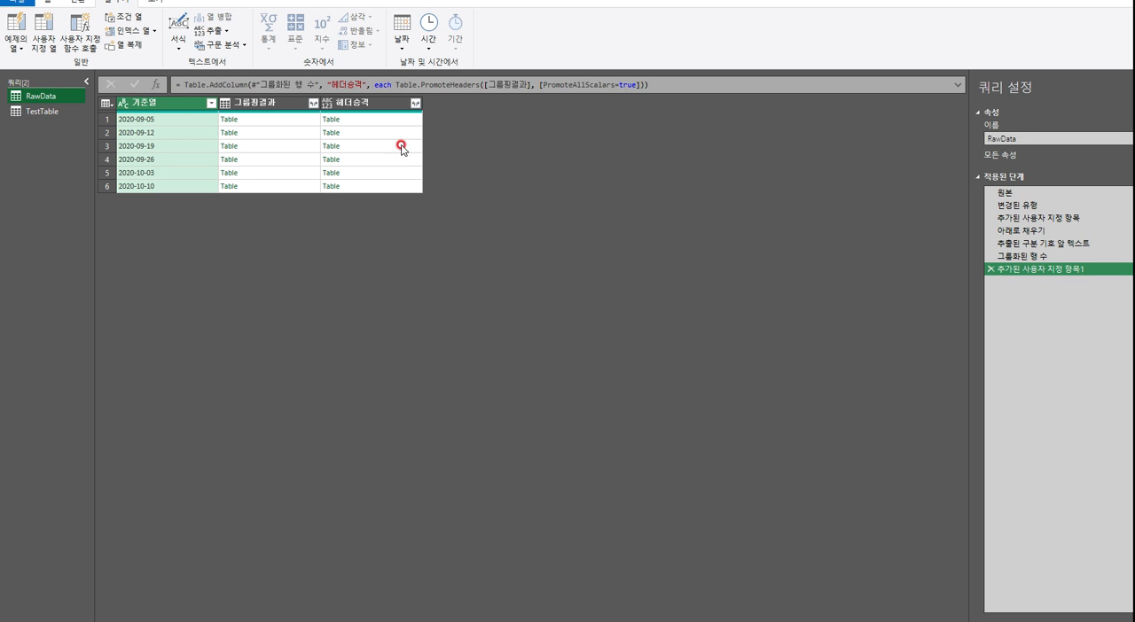
click(384, 105)
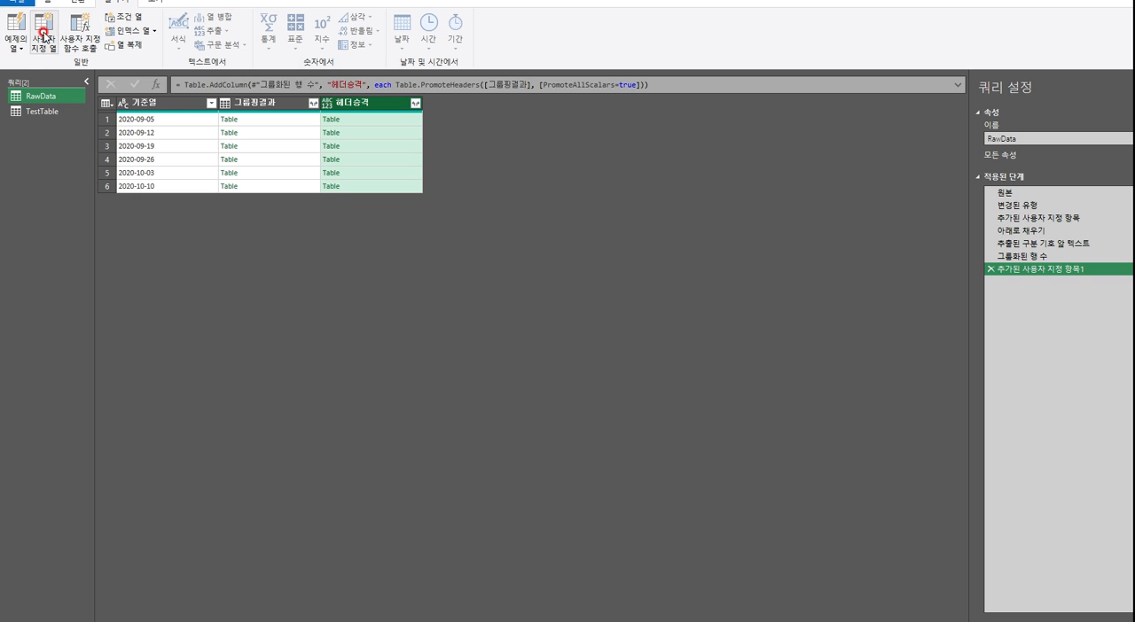
click(45, 52)
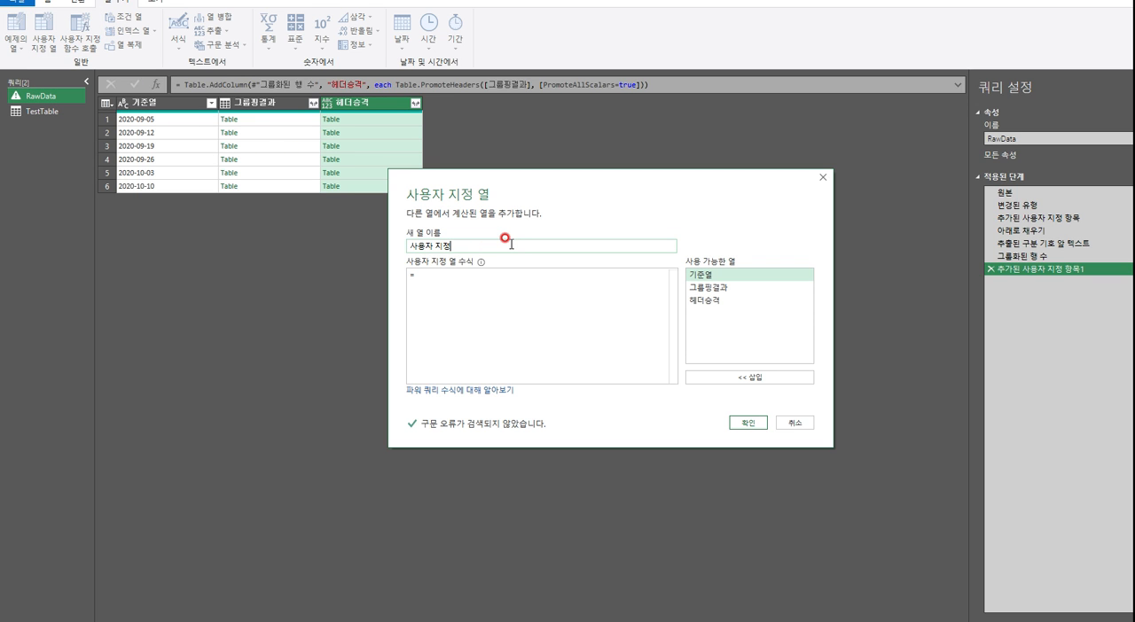
triple_click(512, 243)
key(Escape)
click(51, 112)
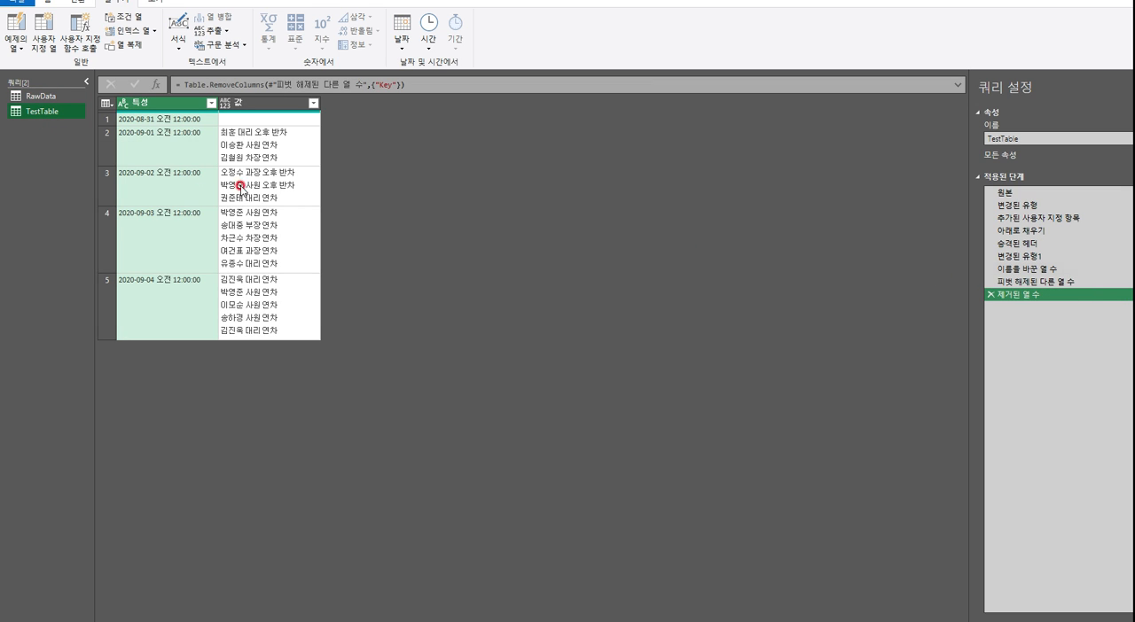
Add a custom column named 이름변경 to RawData with [헤더승격] as its formula
click(55, 100)
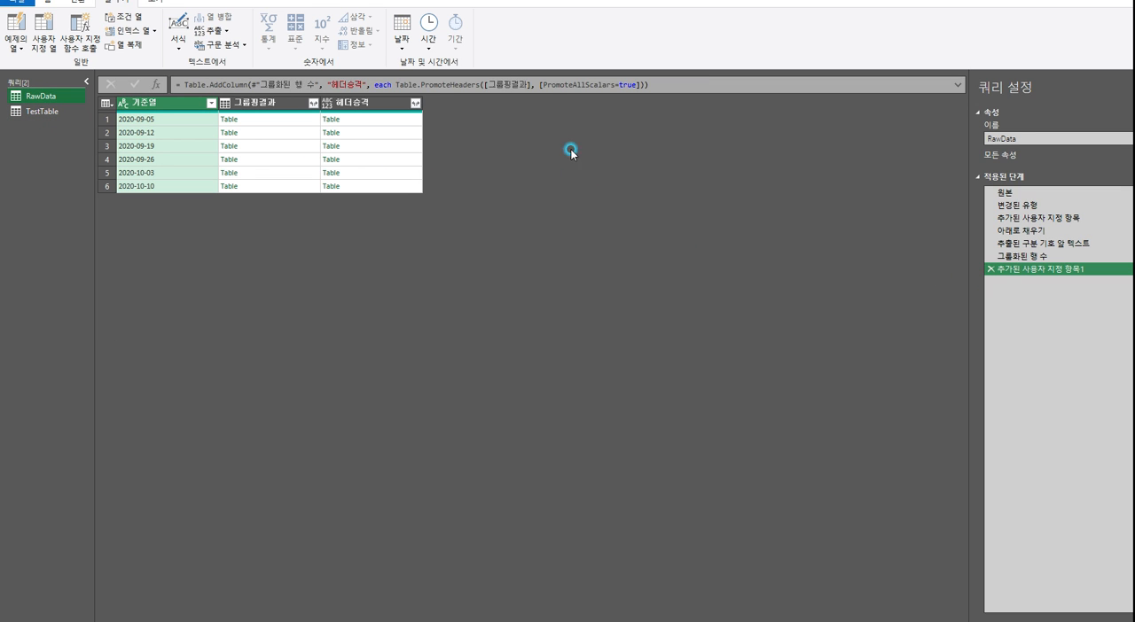
click(44, 33)
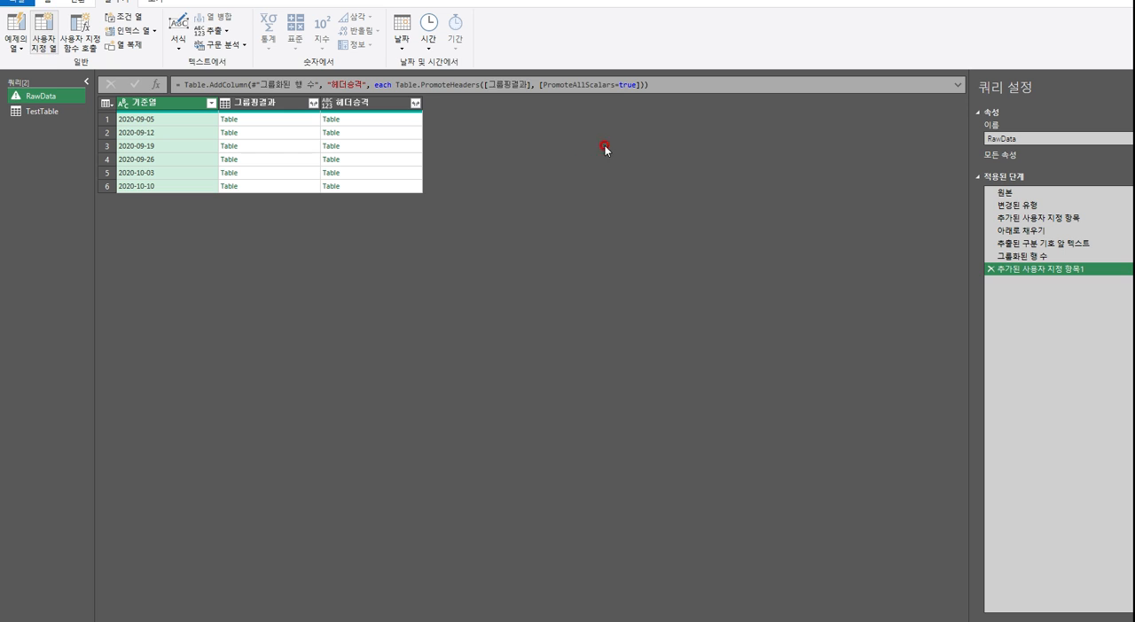
key(ctrl+a)
text(d)
key(BackSpace)
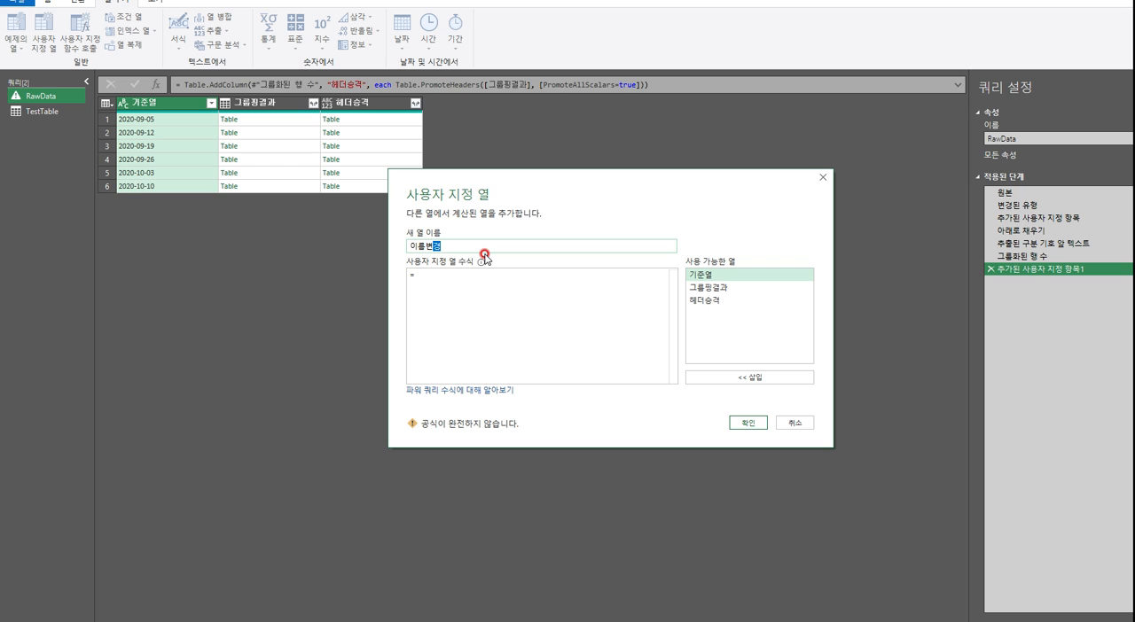
click(498, 276)
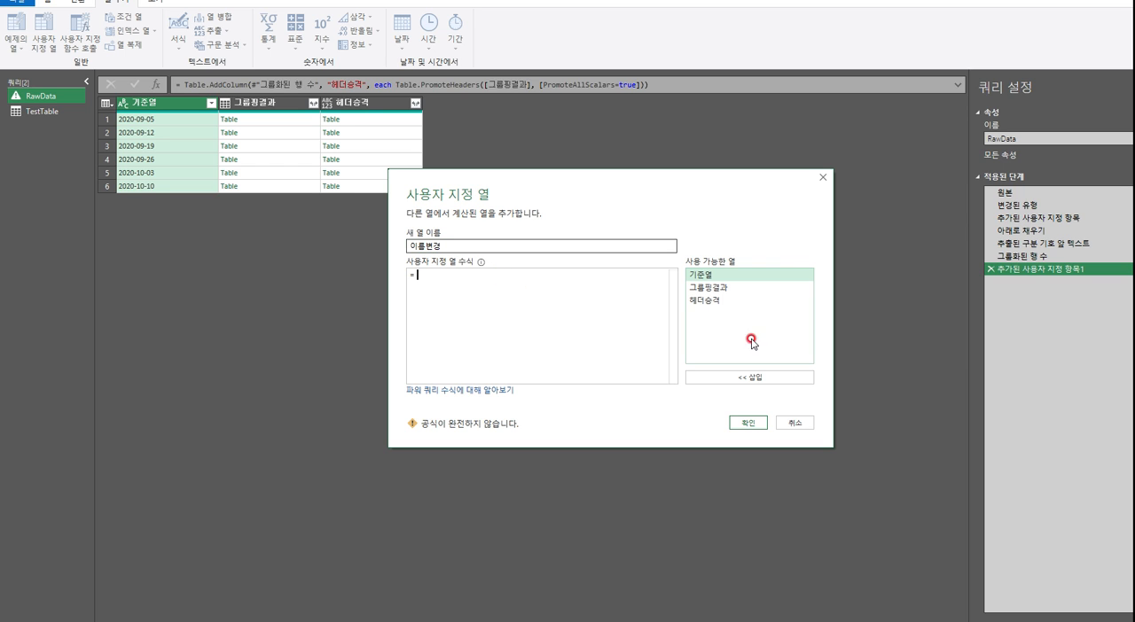
double_click(713, 301)
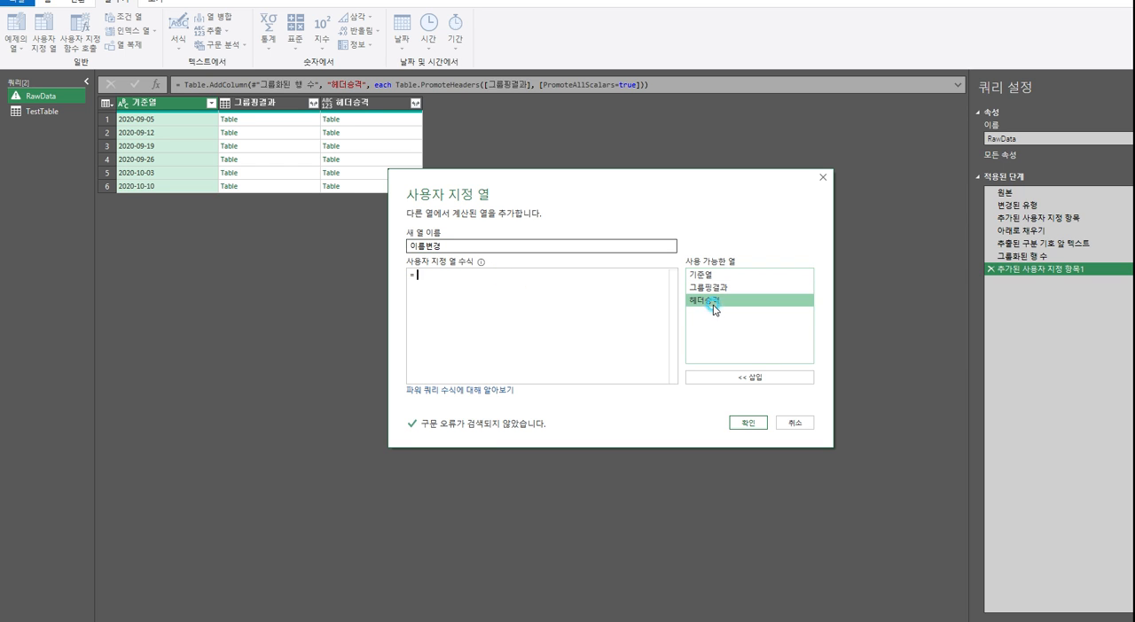
click(748, 424)
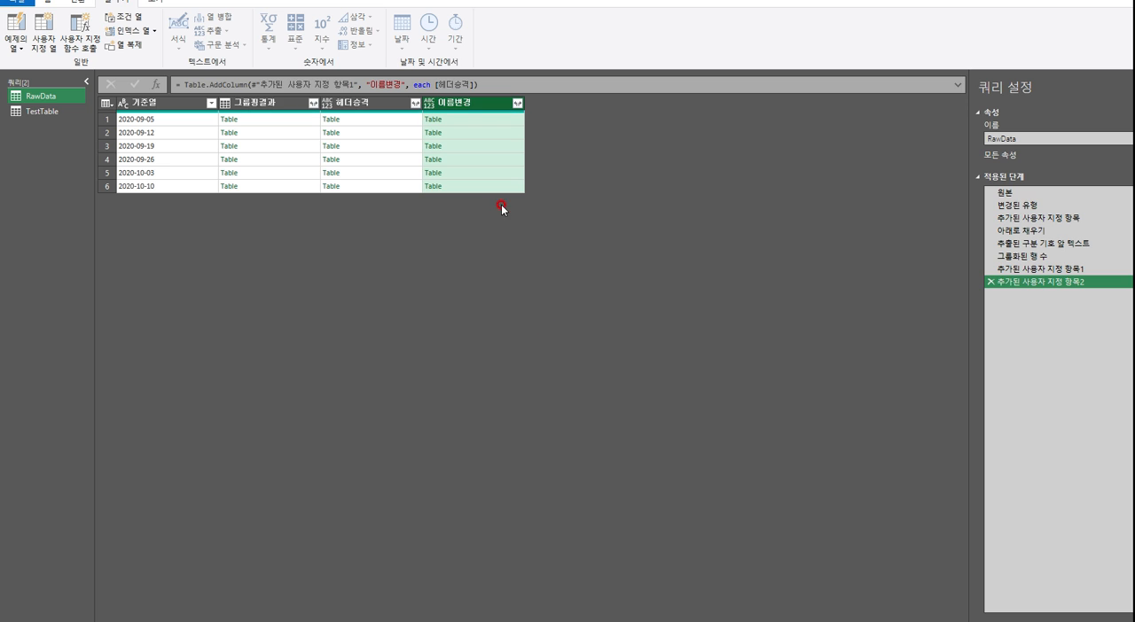
Copy the Table.RenameColumns formula from TestTable's 이름을 바꾼 열 수 step into RawData's 이름변경 column expression, in front of [헤더승격]
click(34, 113)
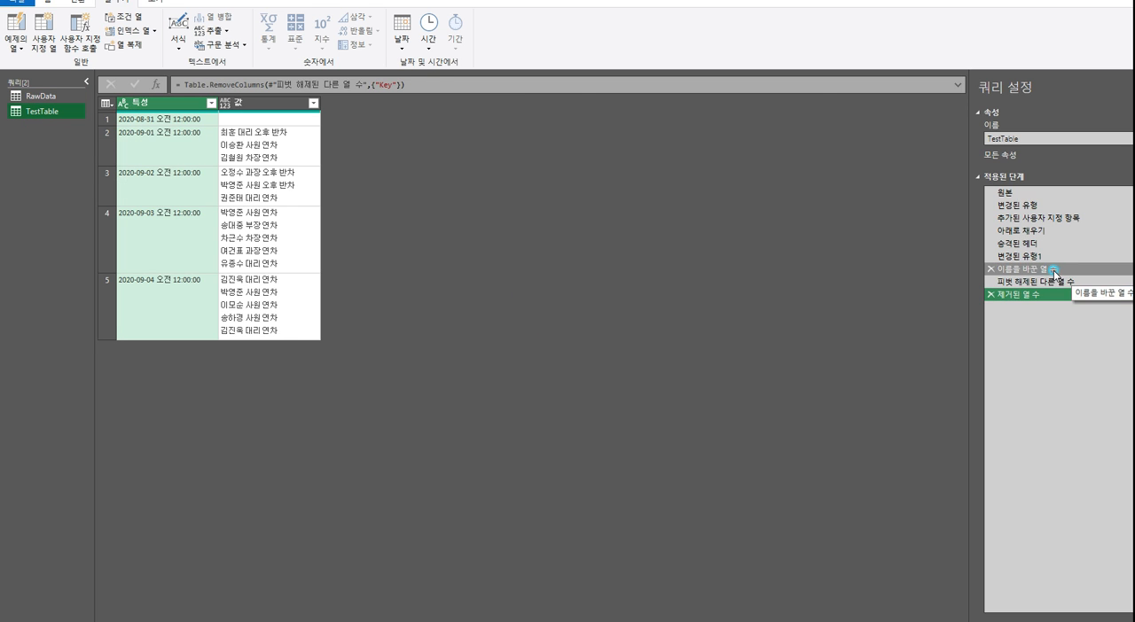
click(1019, 269)
click(510, 88)
key(ctrl+c)
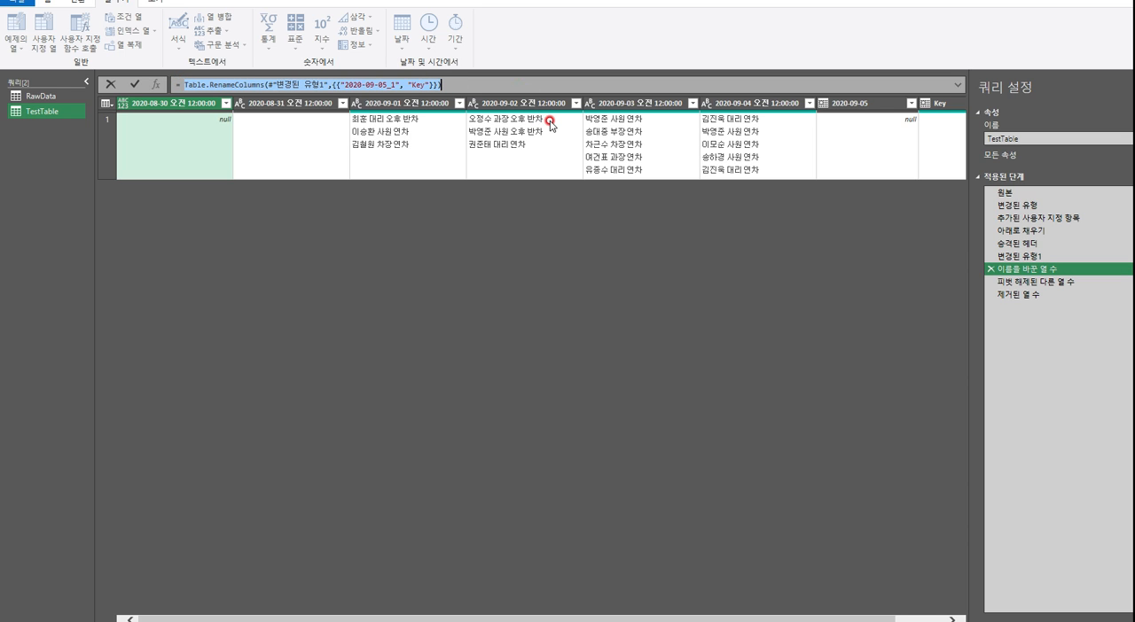
click(43, 96)
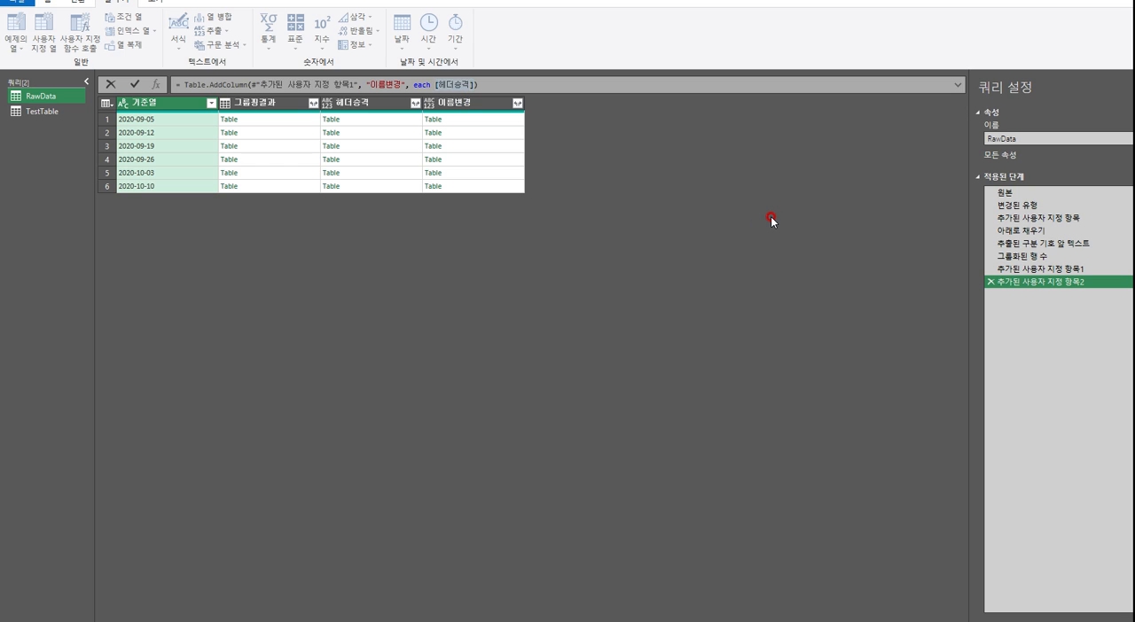
key(ctrl+v)
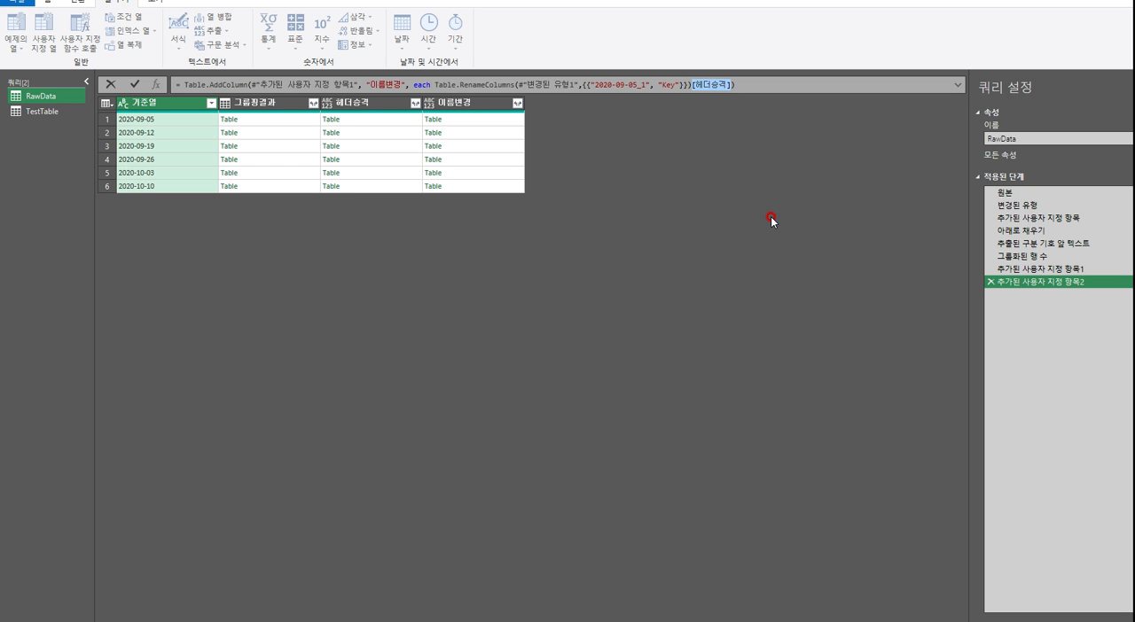
Make the 이름변경 expression Table.RenameColumns([헤더승격],{{"2020-09-05_1", "Key"}}) by substituting the copied step reference, and inspect the first row's result
key(BackSpace)
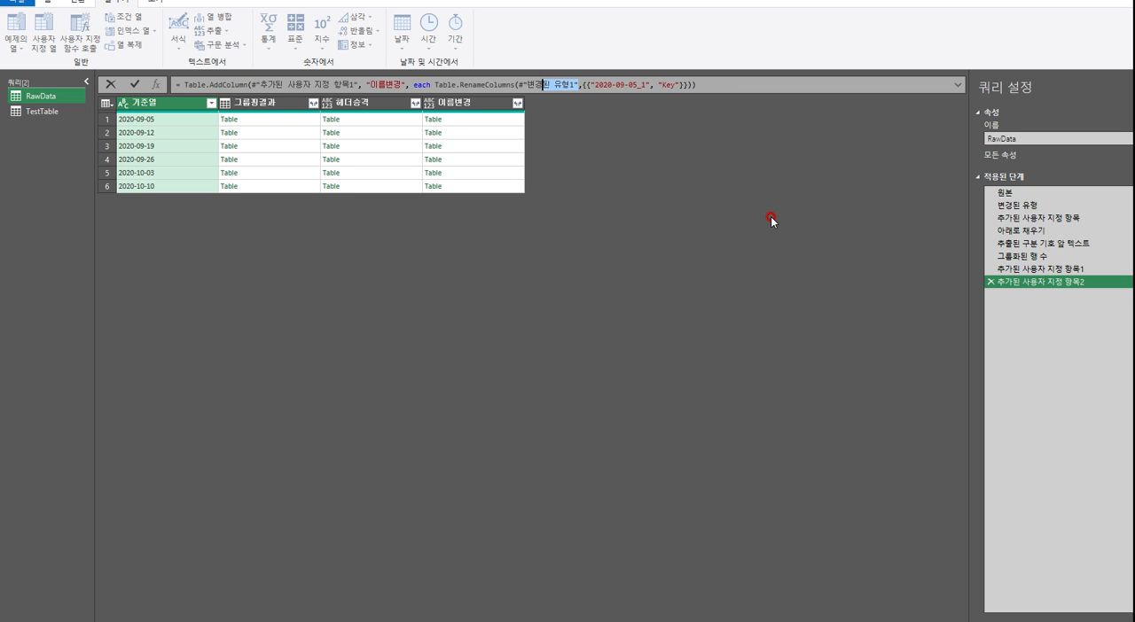
text([헤더승격])
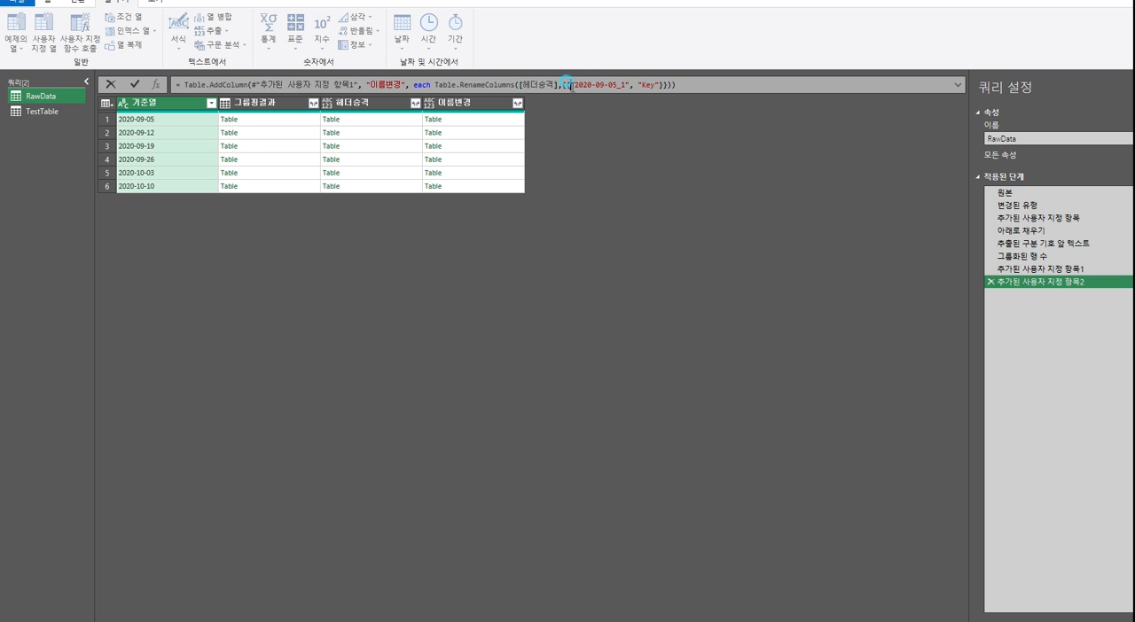
drag(567, 83, 621, 84)
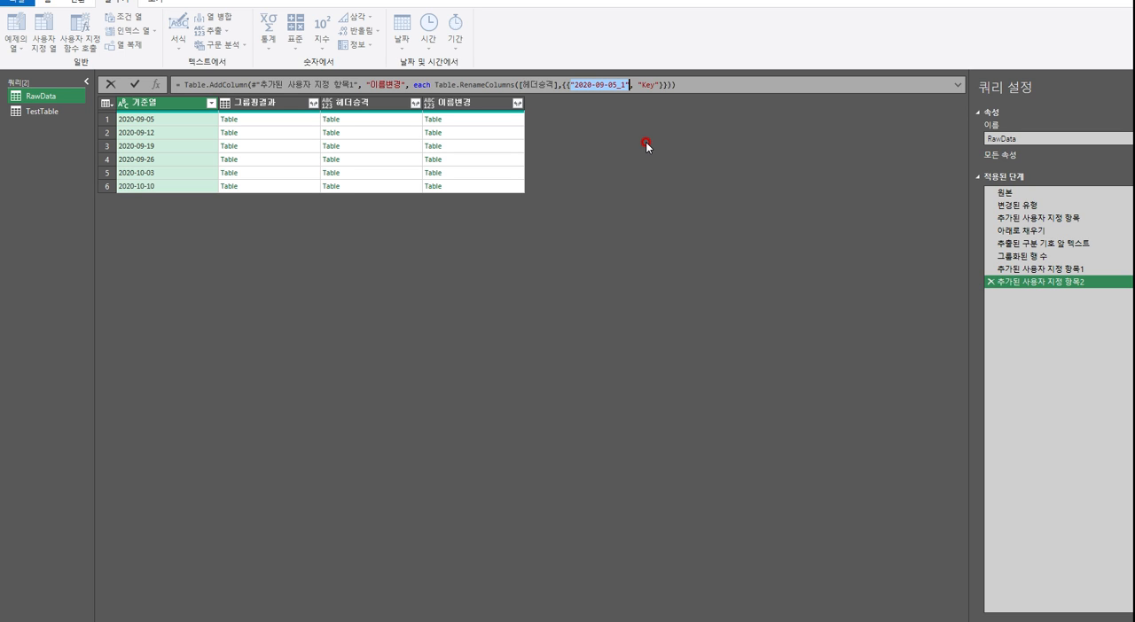
key(Return)
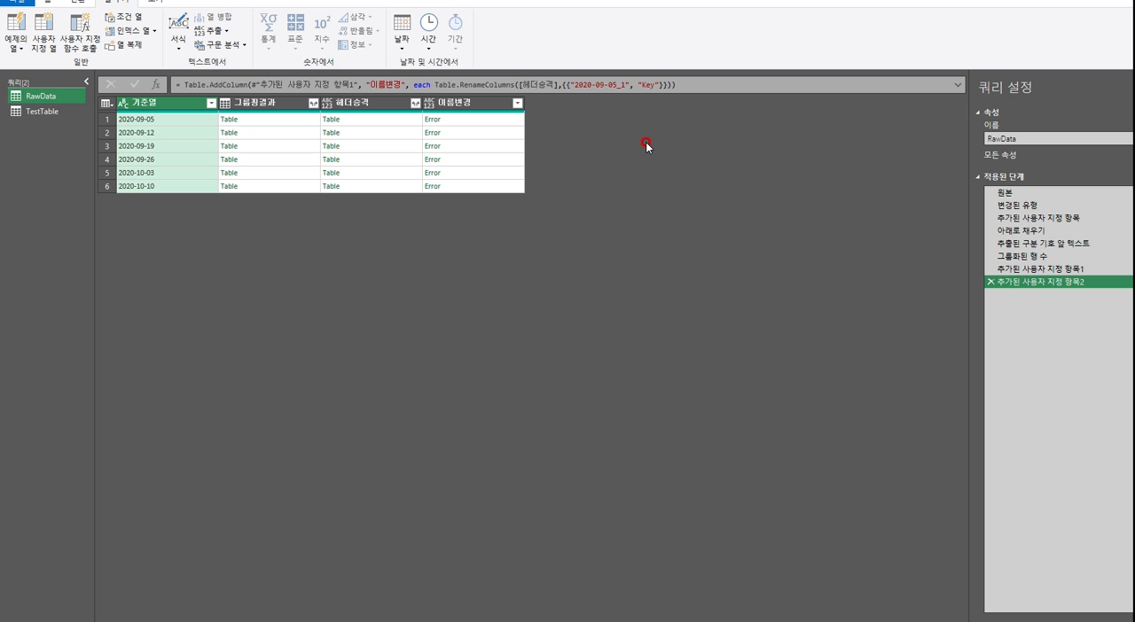
click(496, 119)
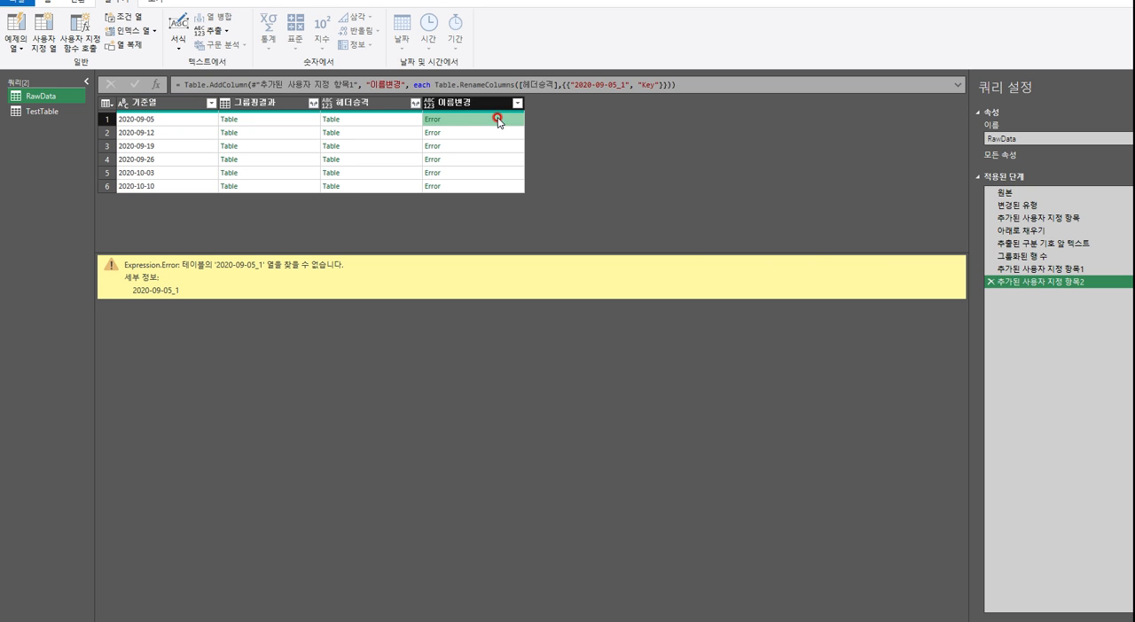
Examine the error for the first 이름변경 row and compare the formula's column name with the headers of that row's 헤더승격 table
drag(214, 265, 285, 267)
click(608, 126)
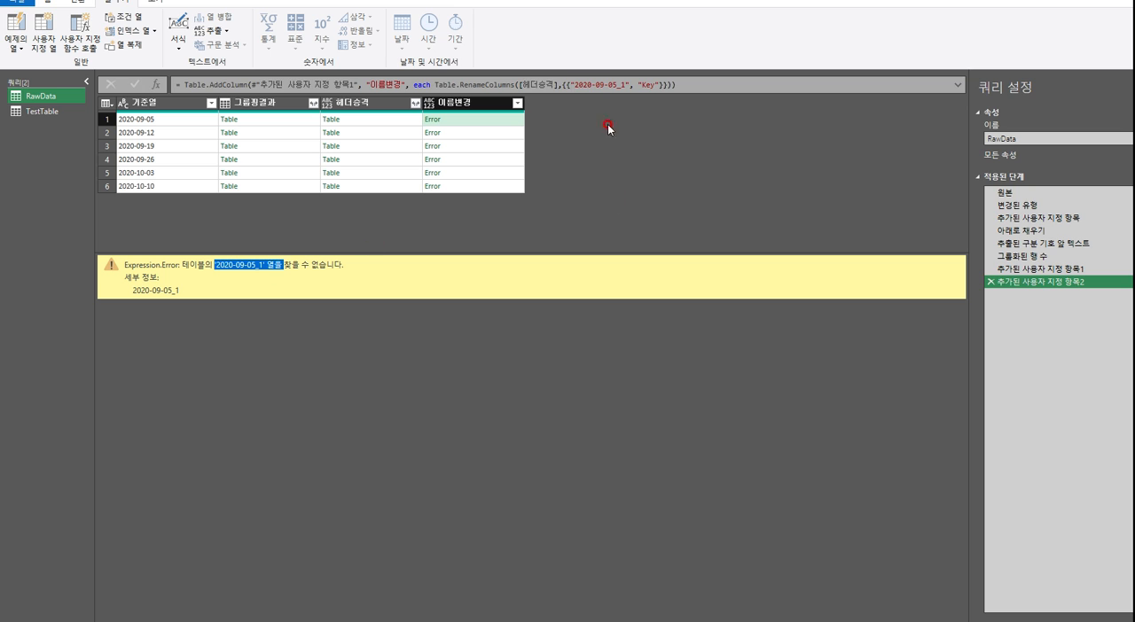
mouse_move(569, 83)
mouse_down()
mouse_move(616, 85)
mouse_move(621, 99)
mouse_move(612, 85)
mouse_move(570, 83)
mouse_up()
click(628, 85)
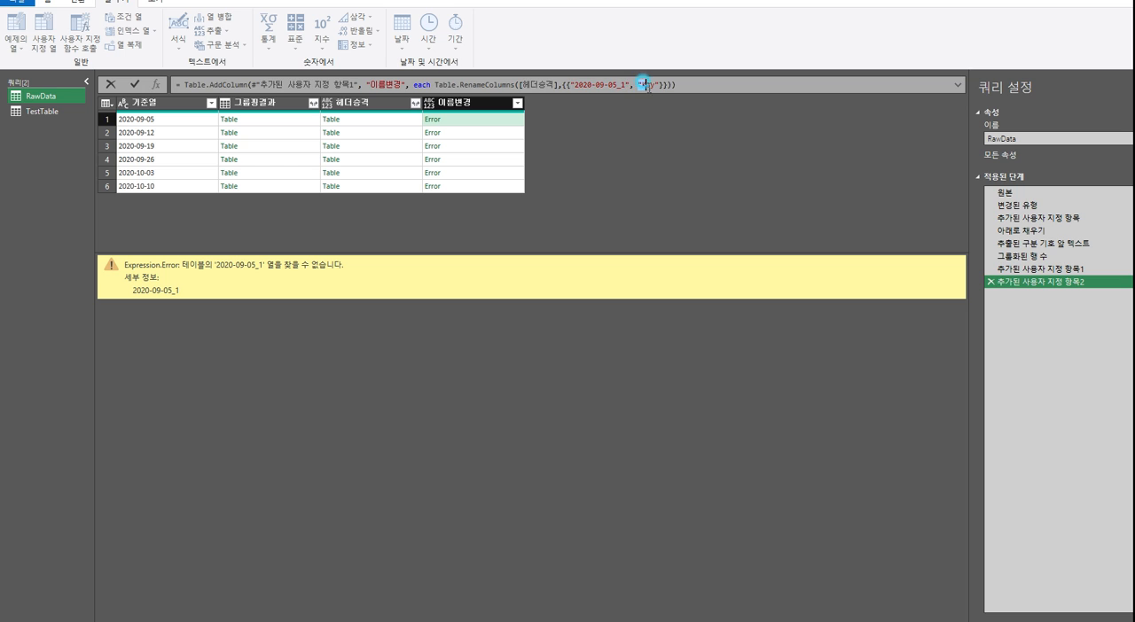
click(416, 128)
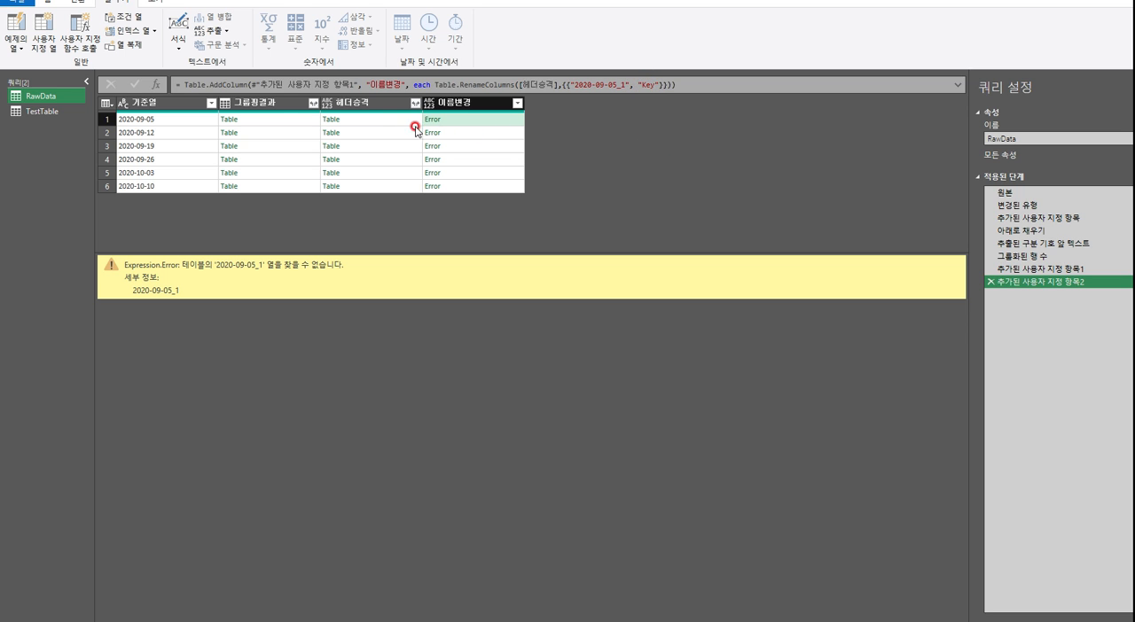
click(370, 107)
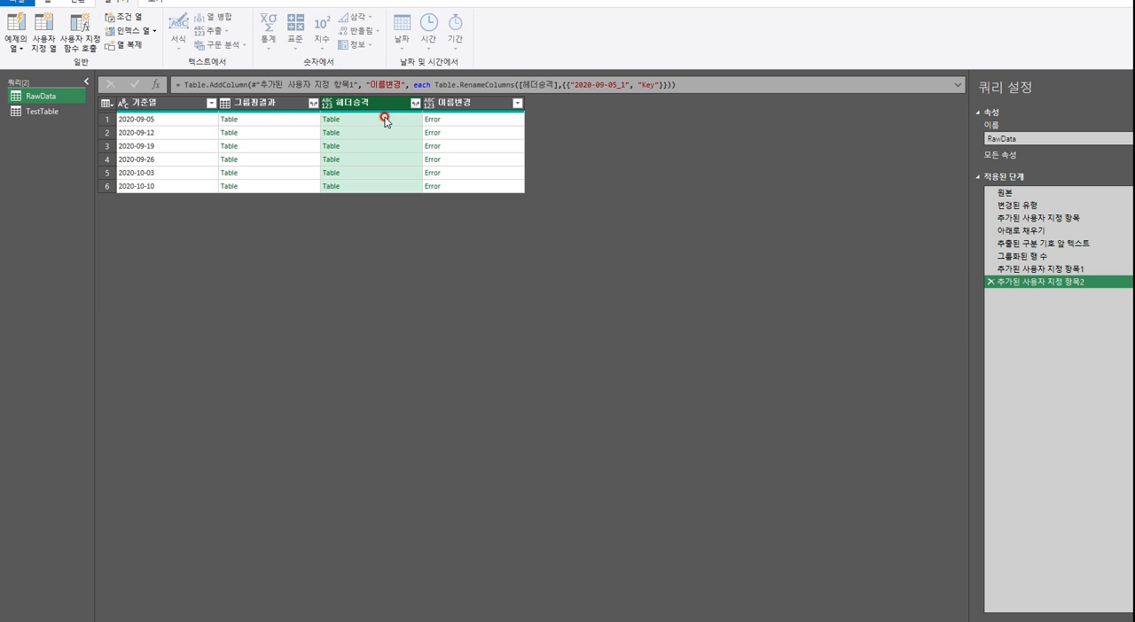
click(397, 122)
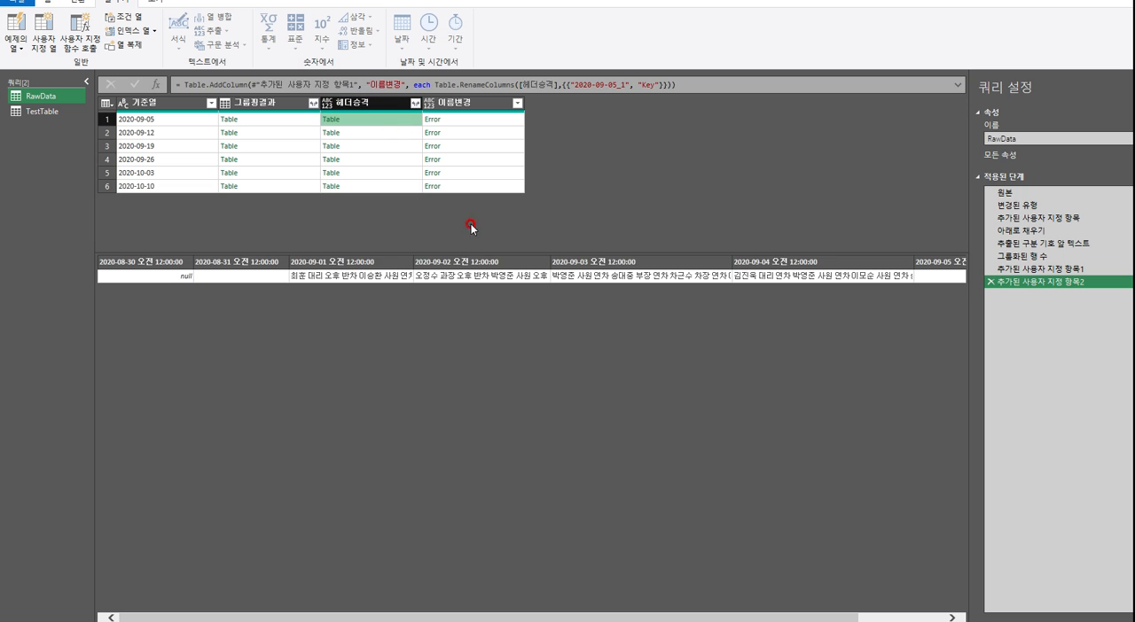
drag(601, 620, 686, 619)
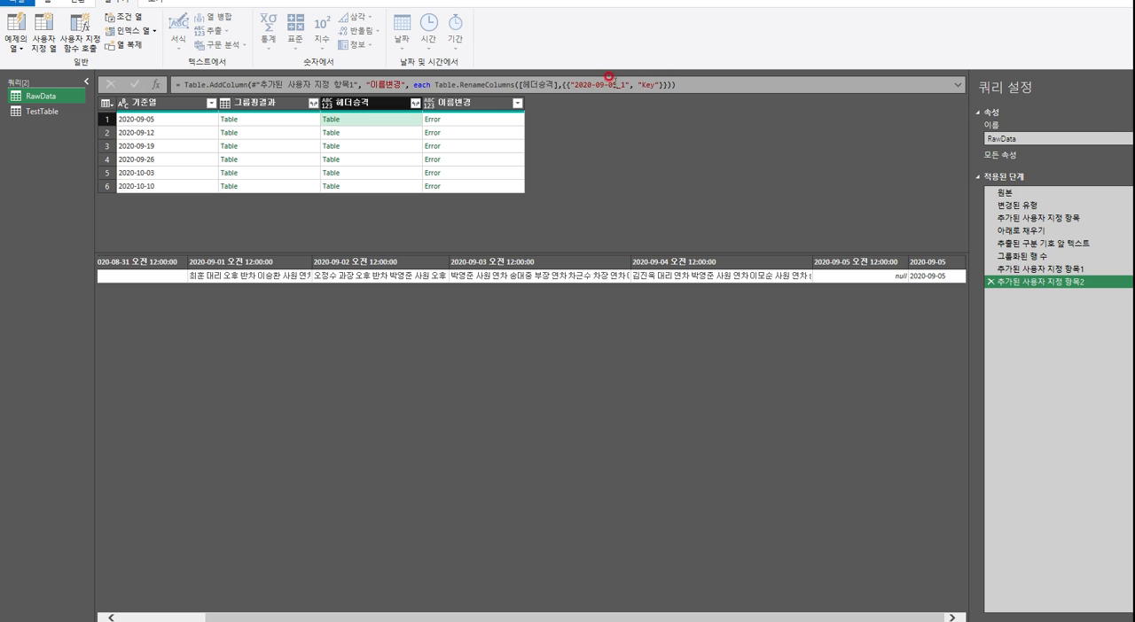
Compare the last column header of the other rows' 헤더승격 tables with the hard-coded column name in the Table.RenameColumns formula
click(392, 133)
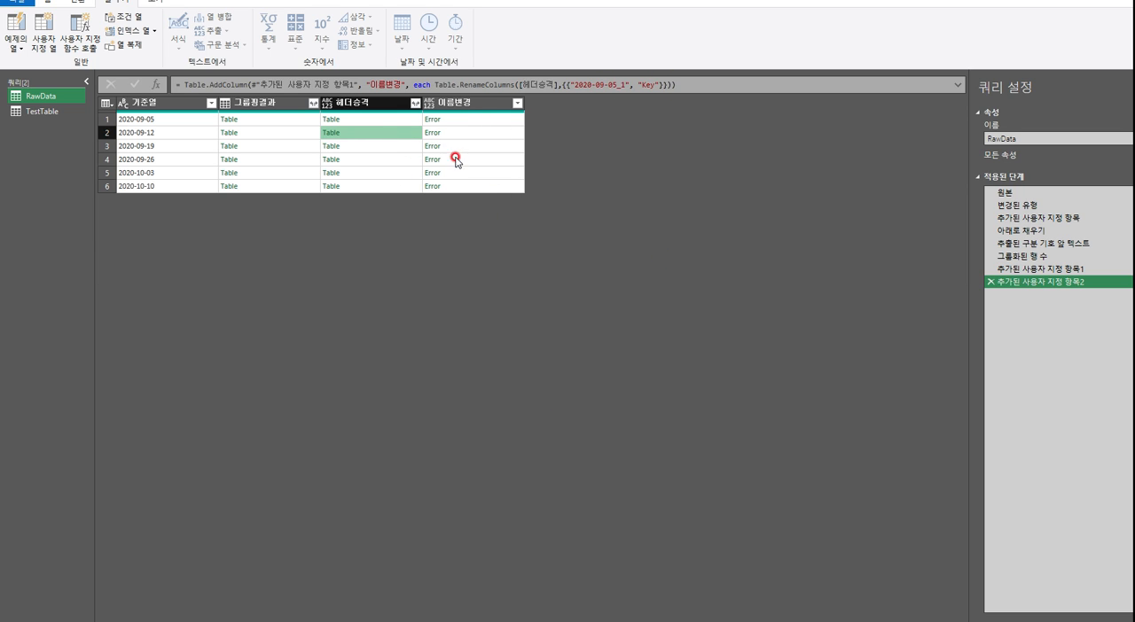
click(384, 132)
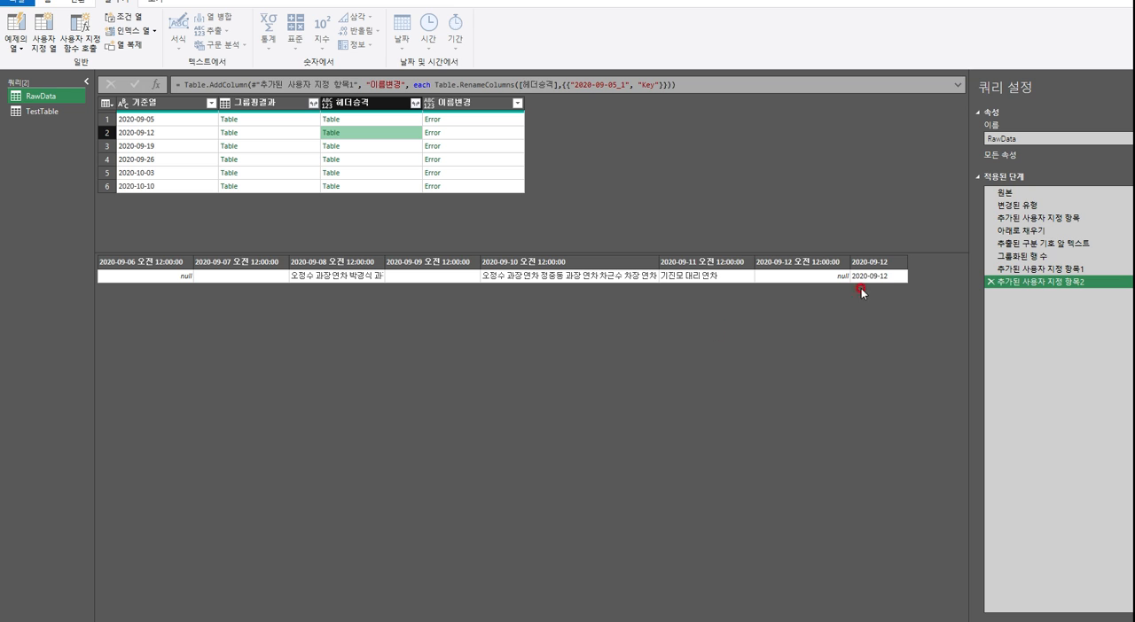
click(405, 147)
click(407, 161)
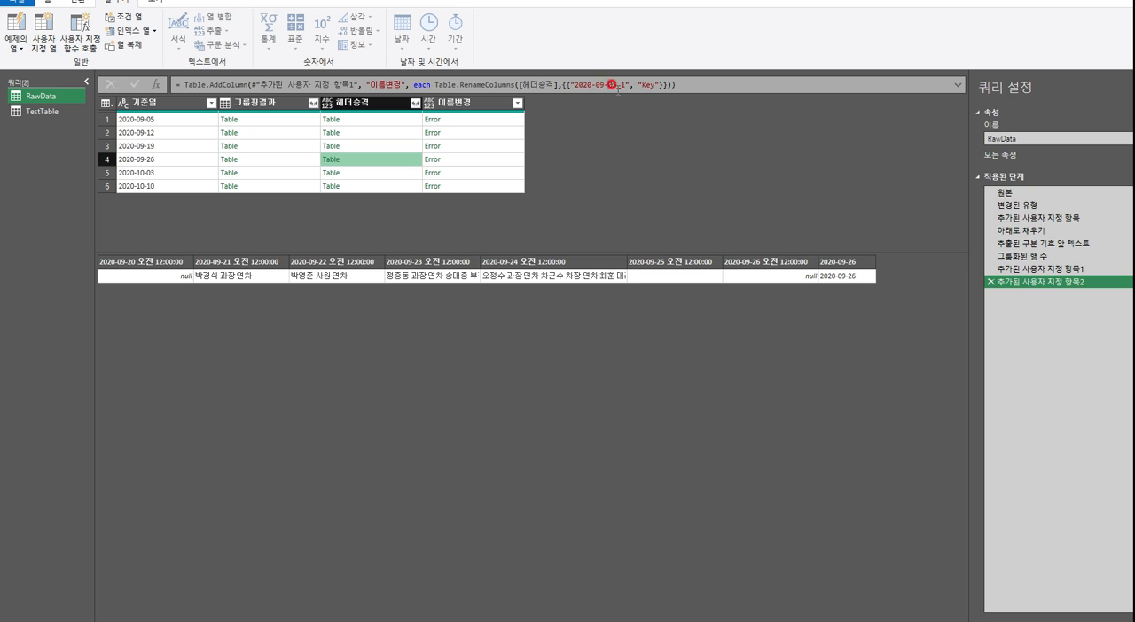
drag(572, 84, 676, 84)
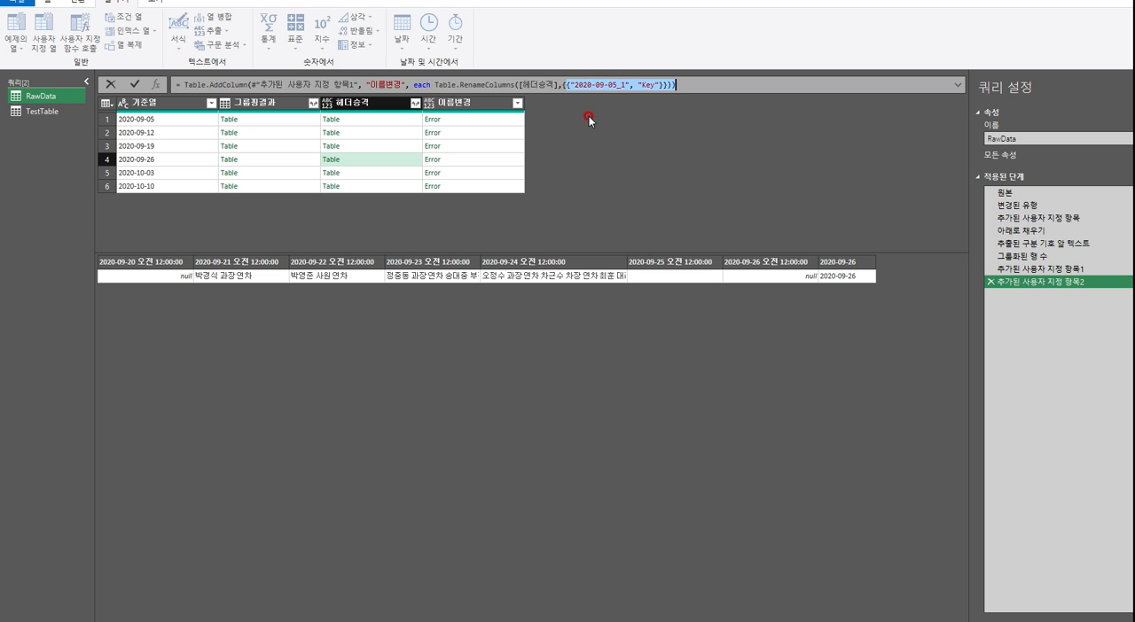
click(572, 84)
click(410, 119)
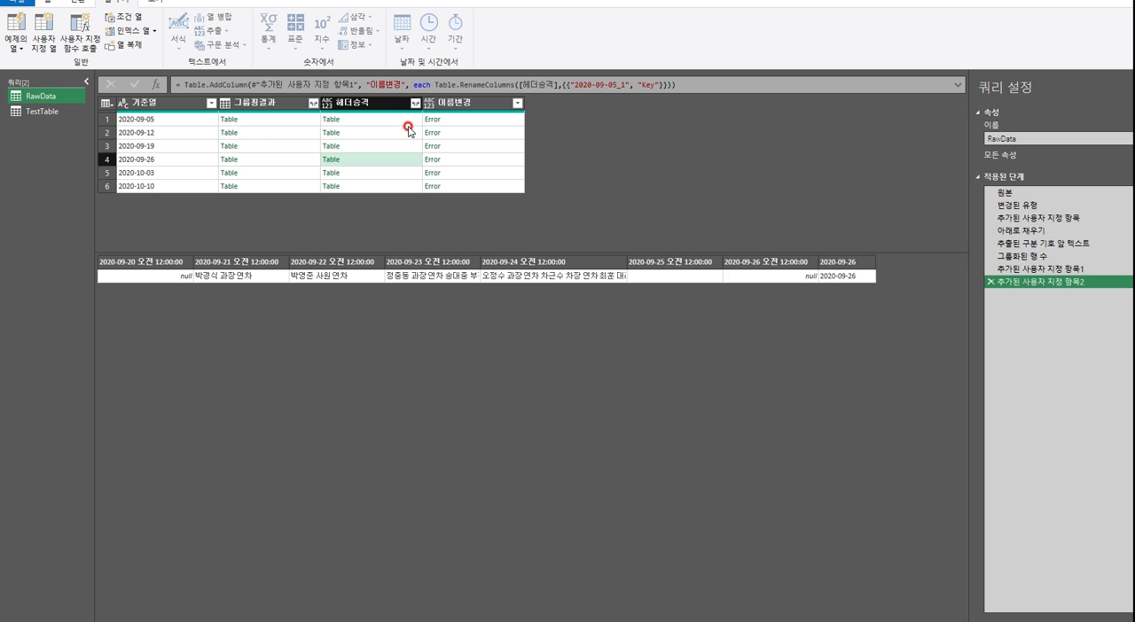
click(406, 131)
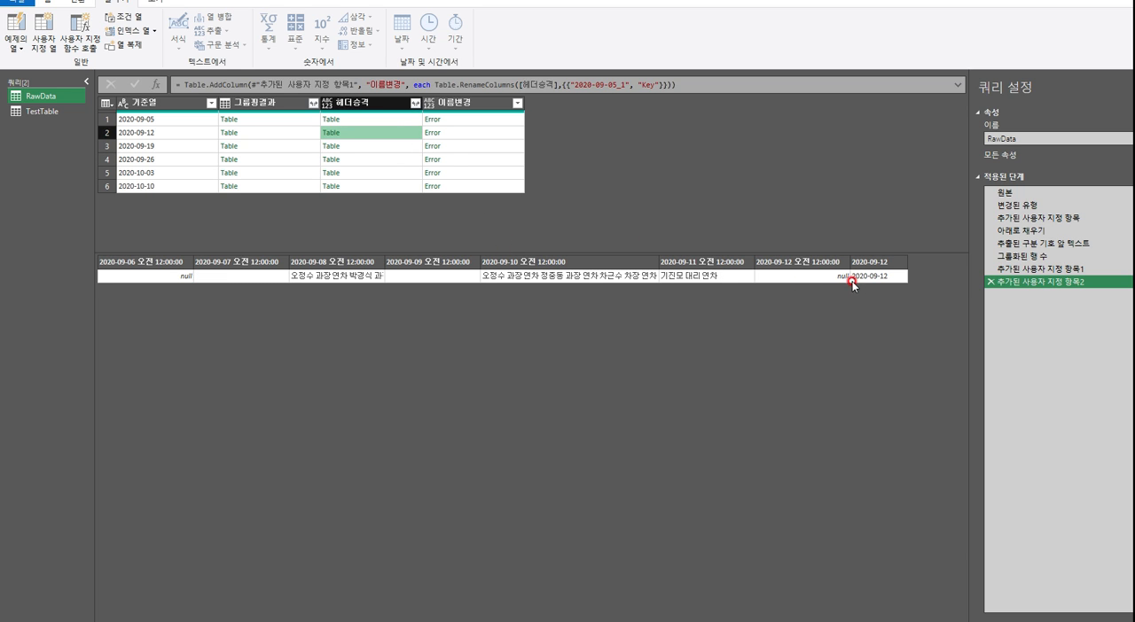
click(417, 146)
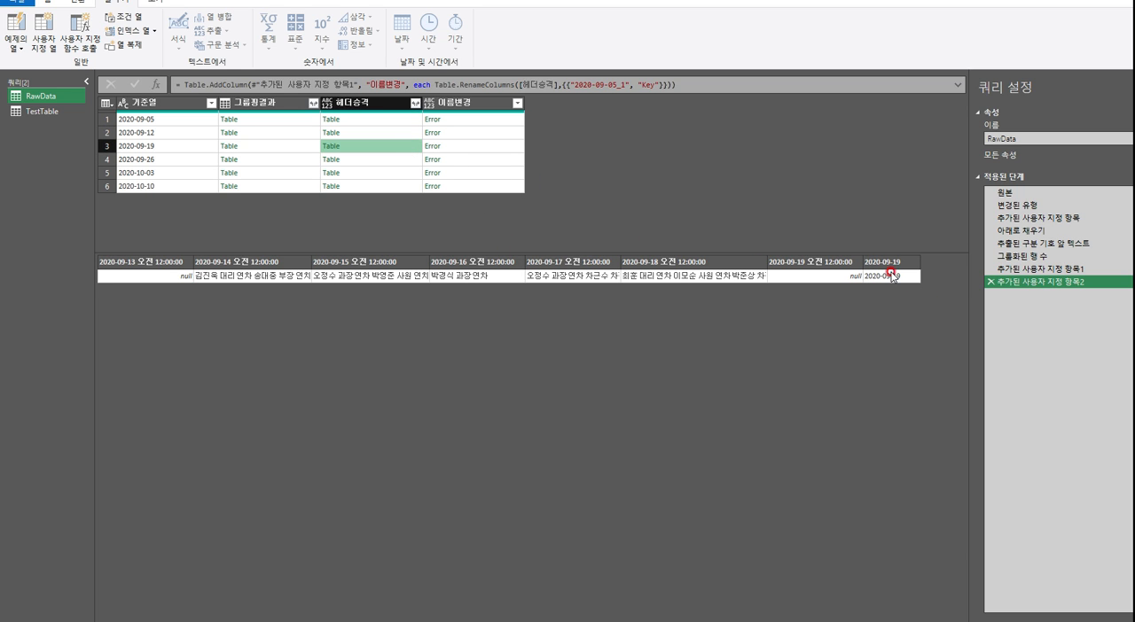
drag(572, 84, 614, 84)
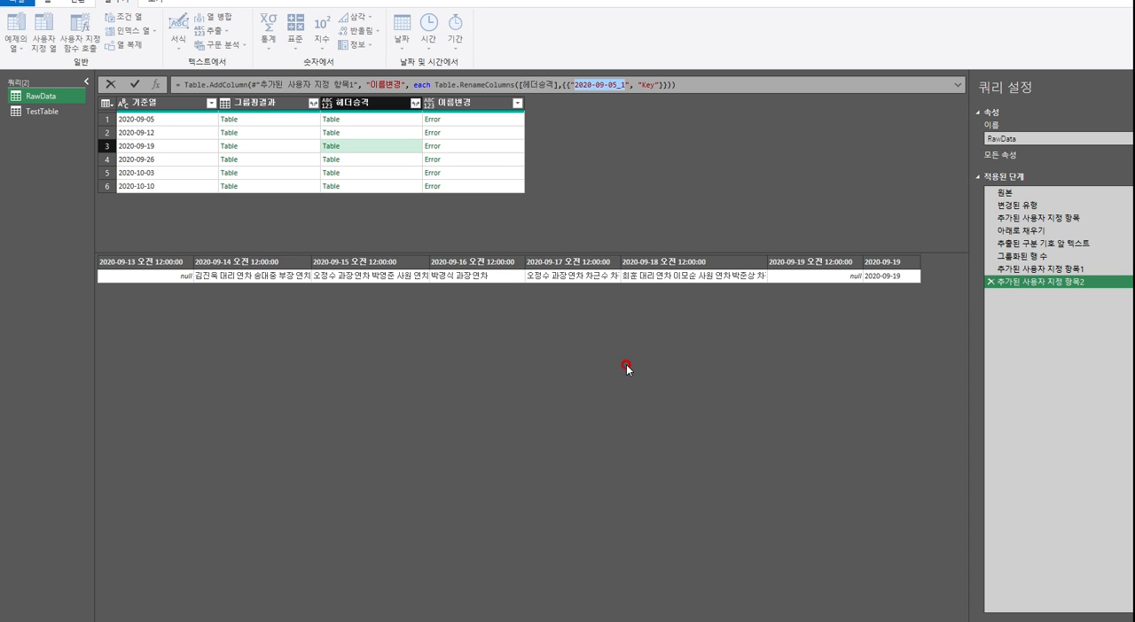
key(Return)
Review TestTable's 이름을 바꾼 열 수 and 변경된 유형1 steps, checking the name of the last column before it is renamed
click(53, 112)
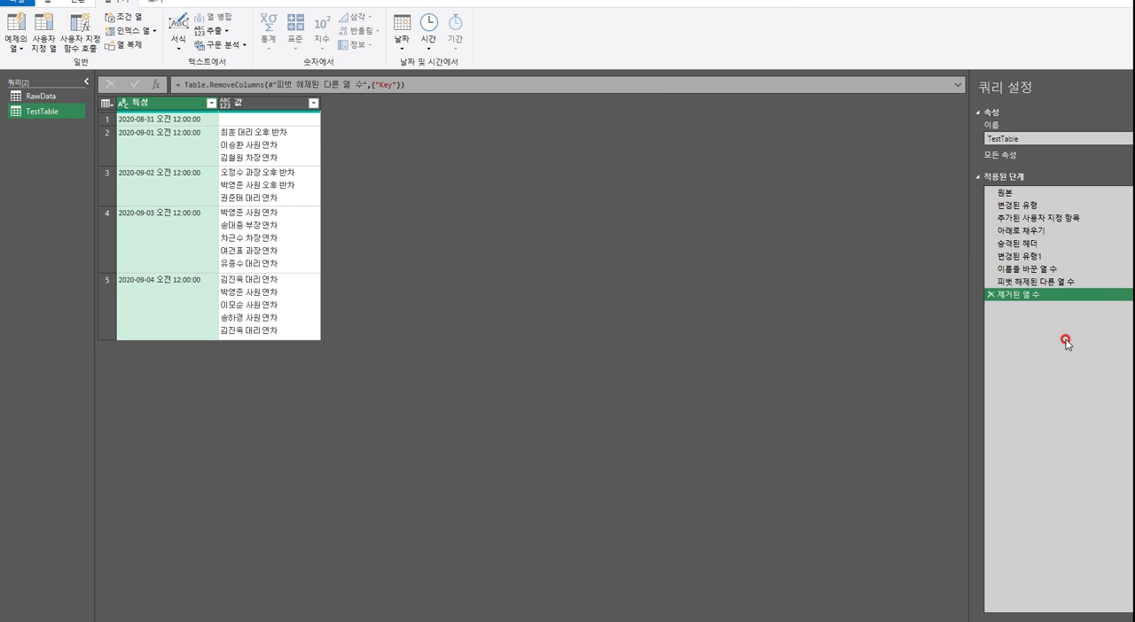
click(1034, 270)
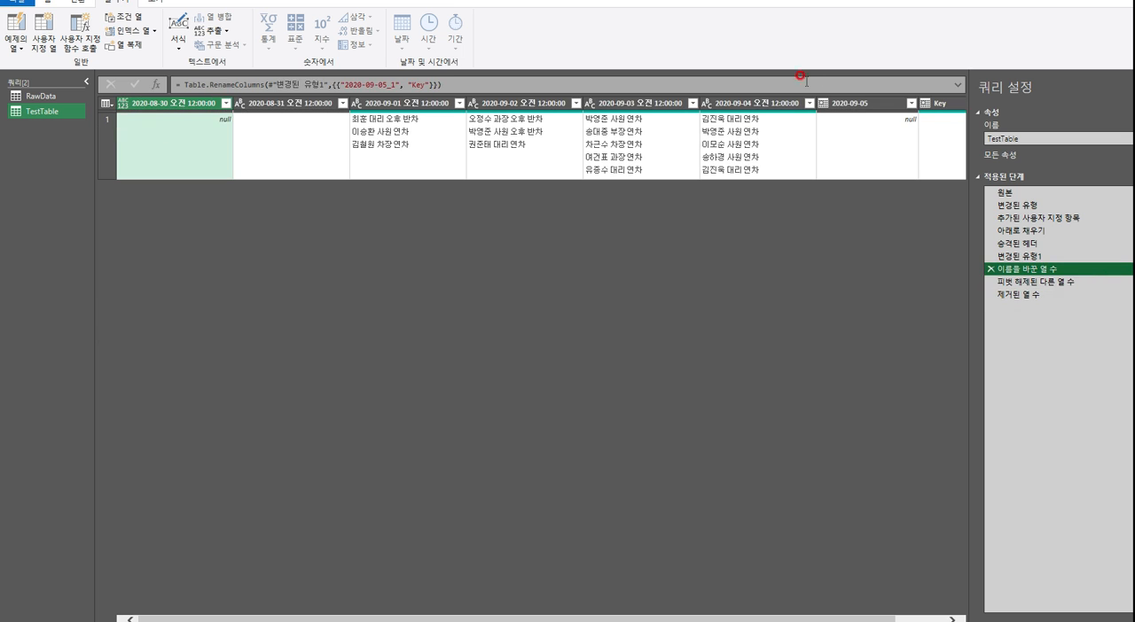
click(1034, 261)
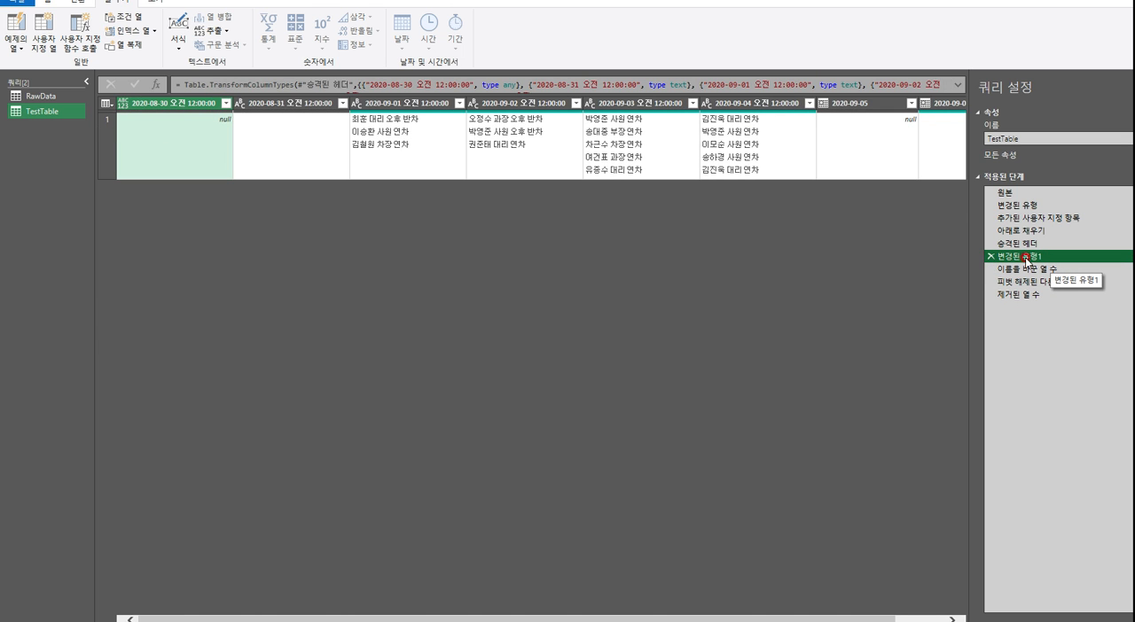
drag(824, 619, 878, 620)
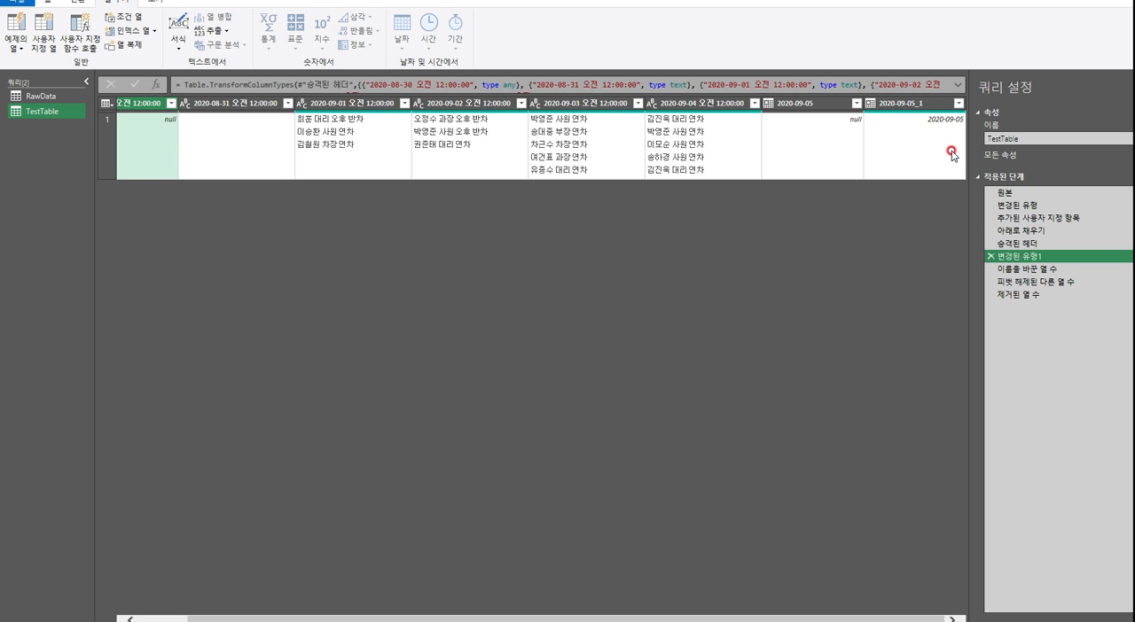
Add a custom step after TestTable's 제거된 열 수 step and make its formula reference #"변경된 유형1"
click(1022, 294)
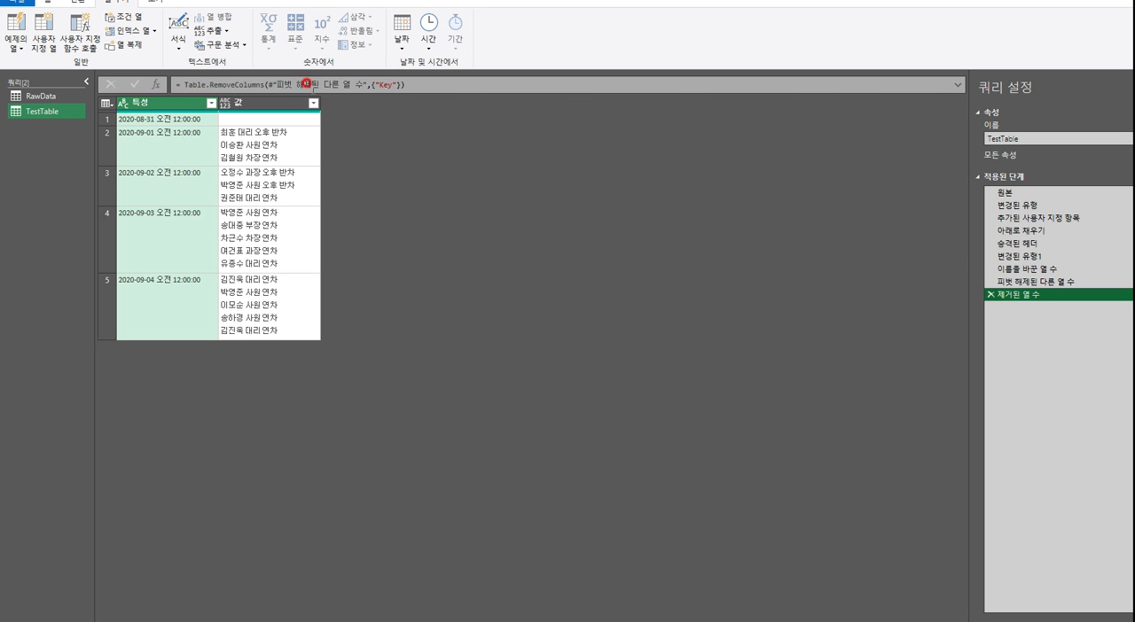
click(157, 85)
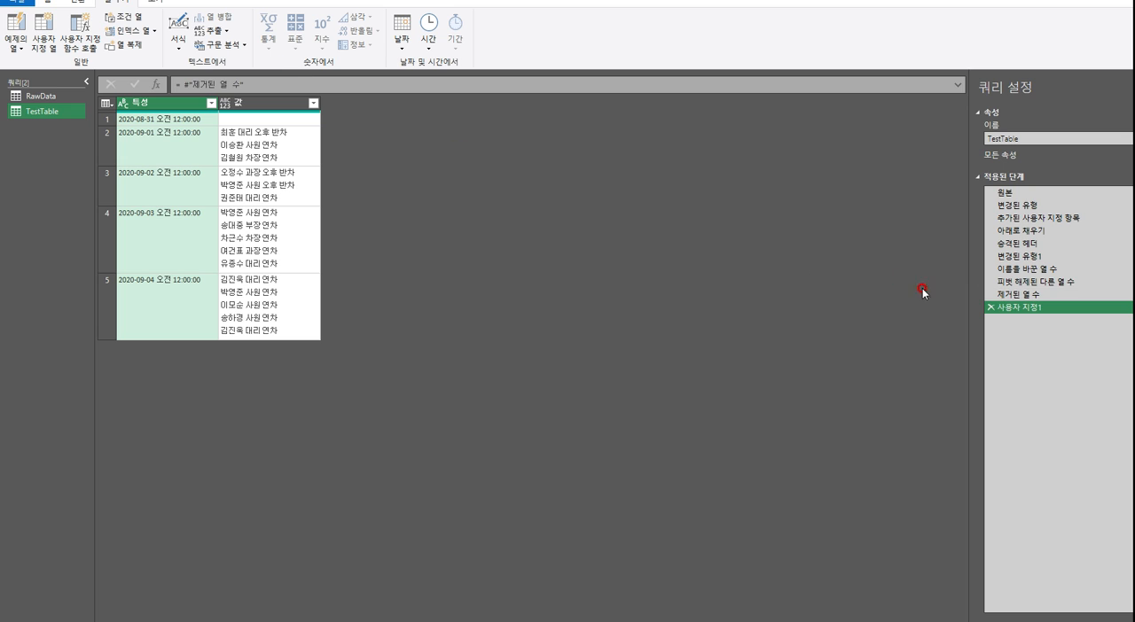
click(1020, 307)
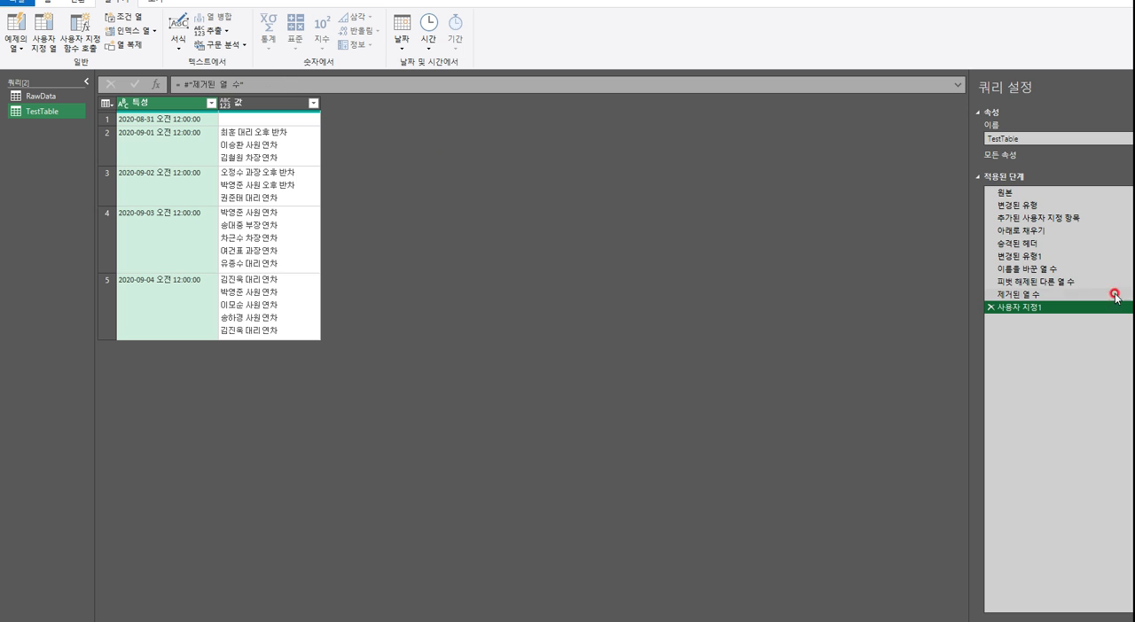
click(1015, 257)
right_click(1019, 257)
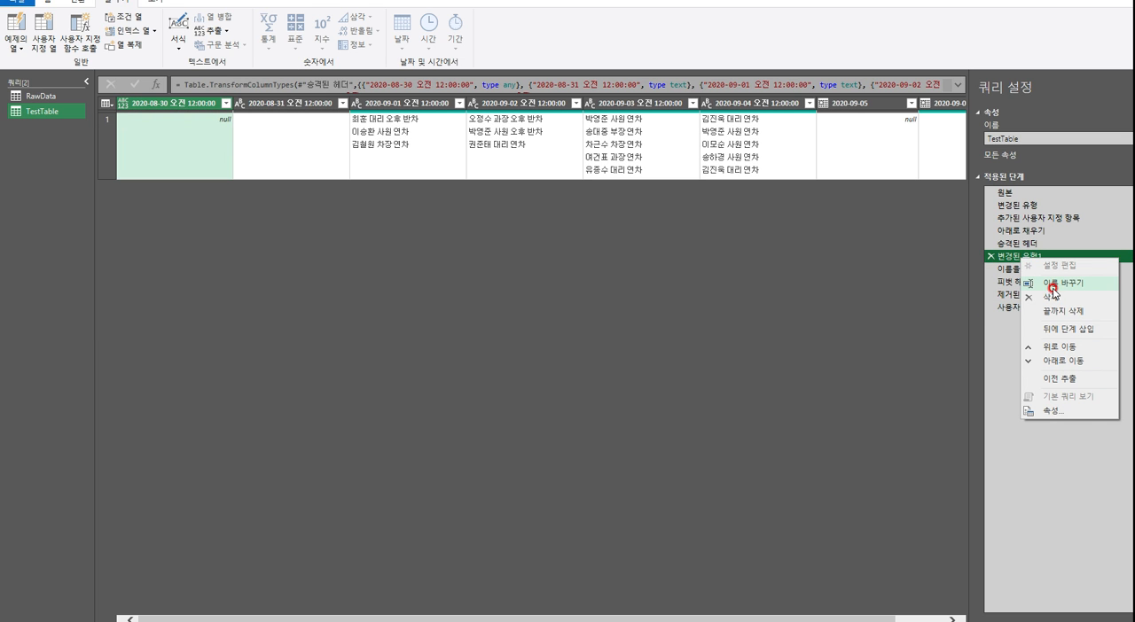
click(1051, 285)
key(ctrl+c)
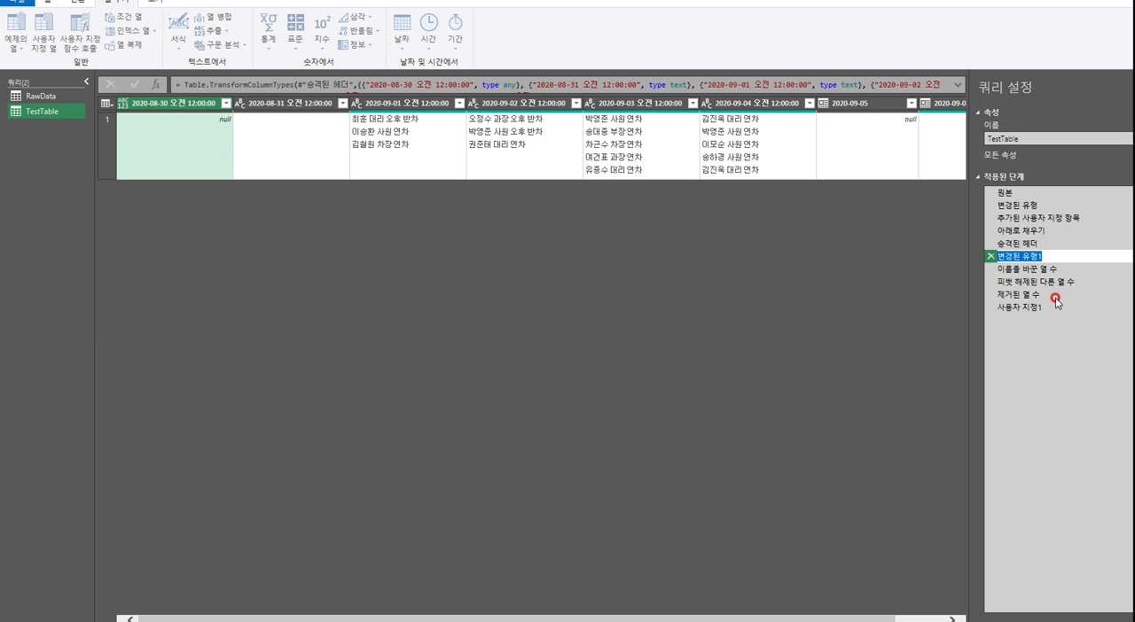
click(1053, 307)
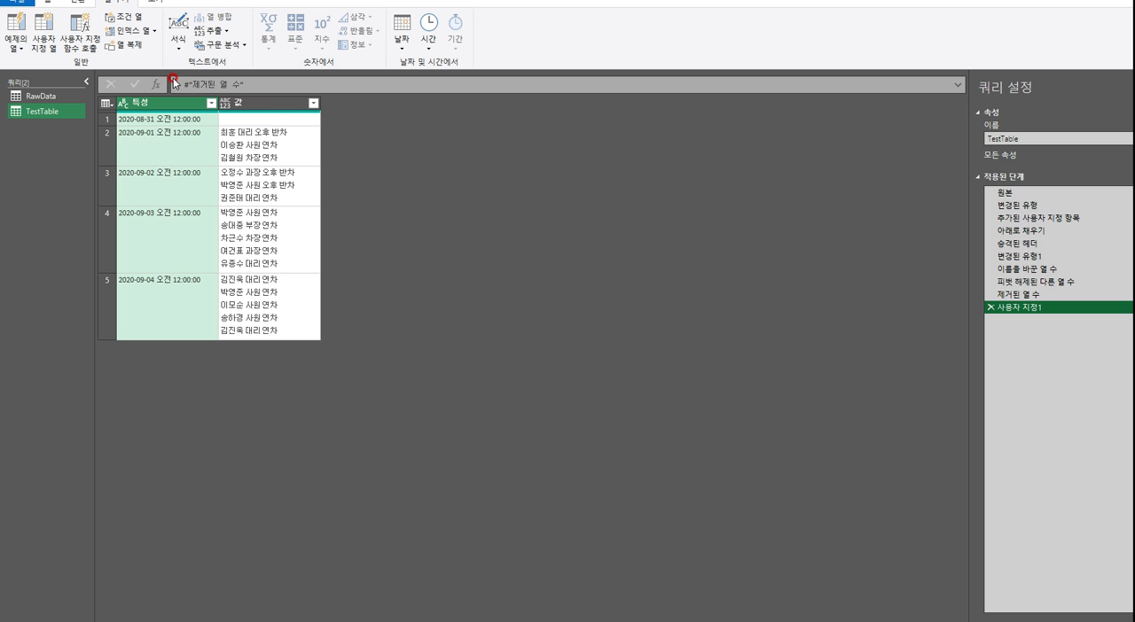
drag(192, 86, 238, 85)
key(ctrl+v)
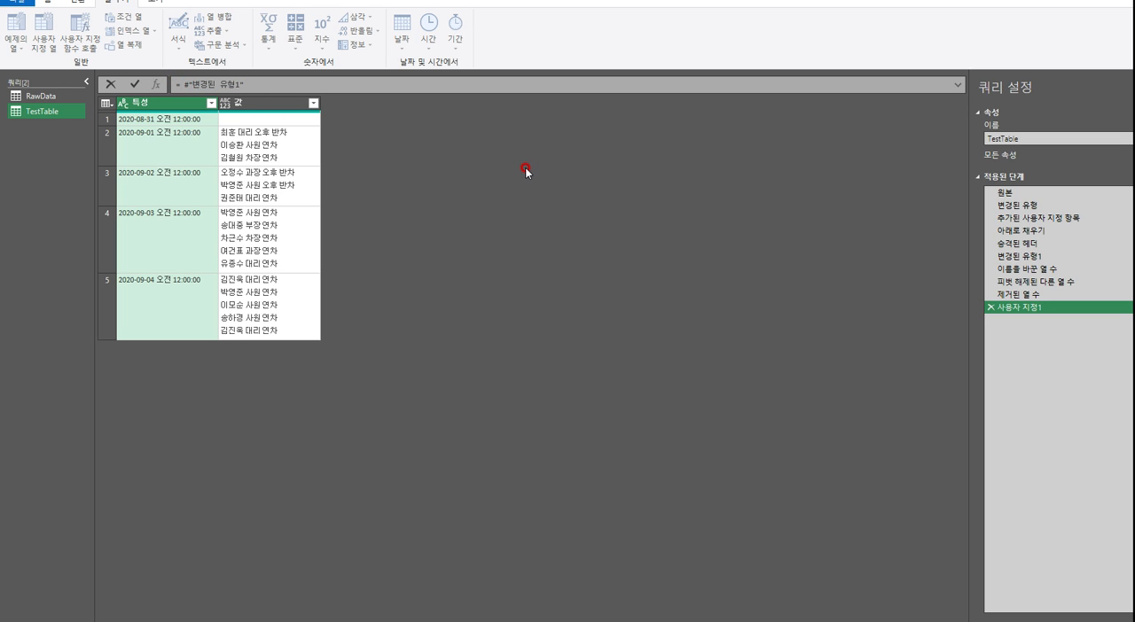
click(526, 169)
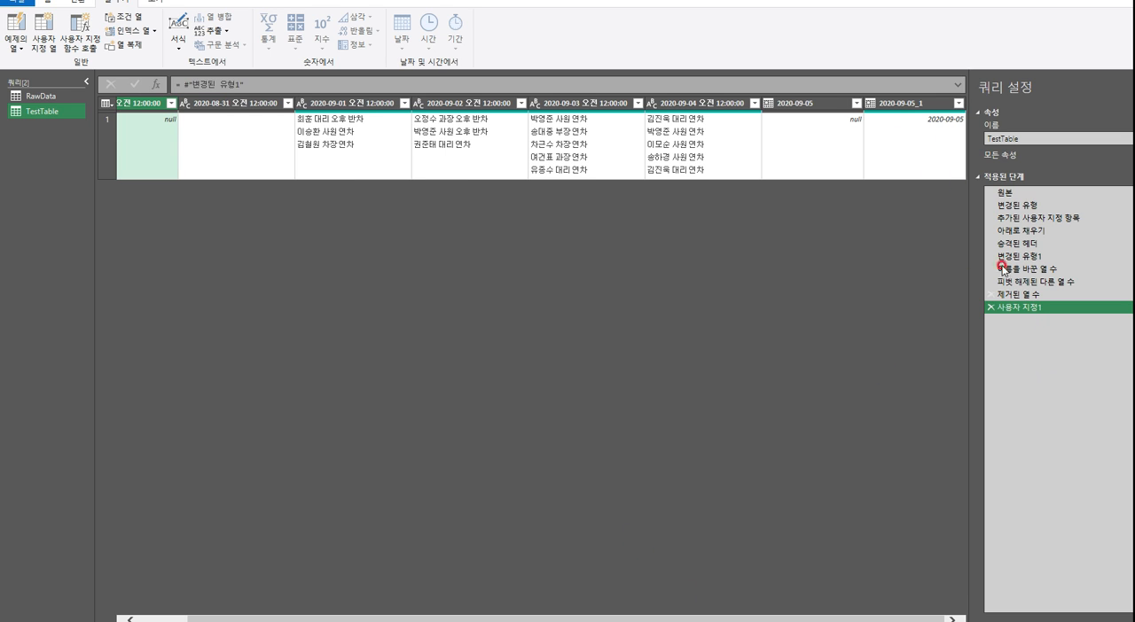
Wrap the custom step's reference in Table.ColumnNames so the formula reads Table.ColumnNames(#"변경된 유형1")
click(181, 84)
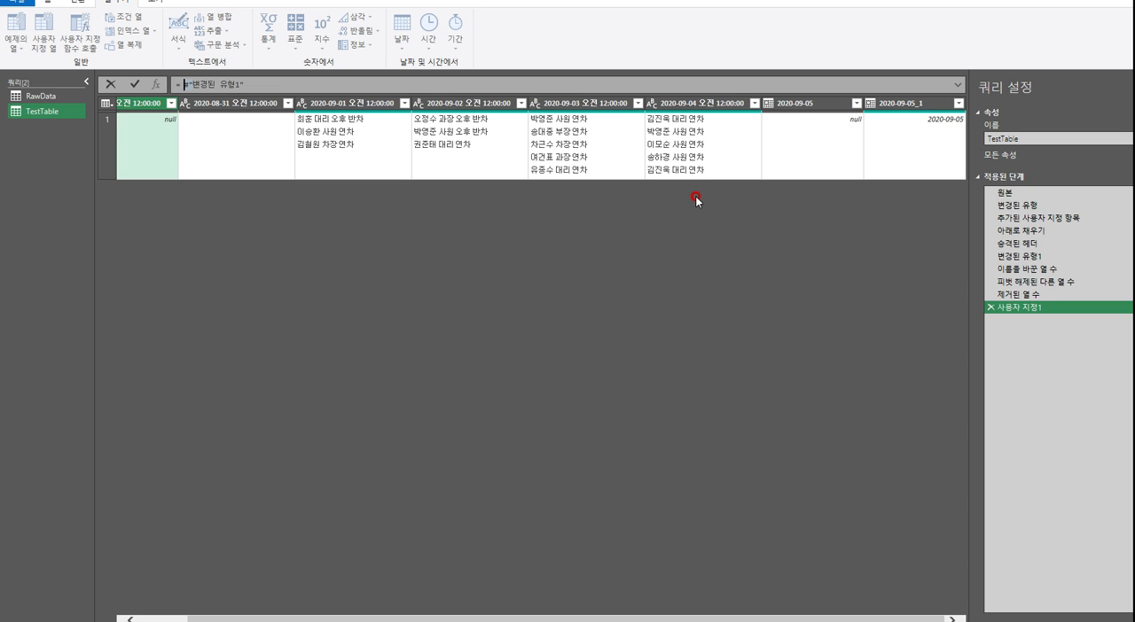
key(BackSpace)
text(table.co)
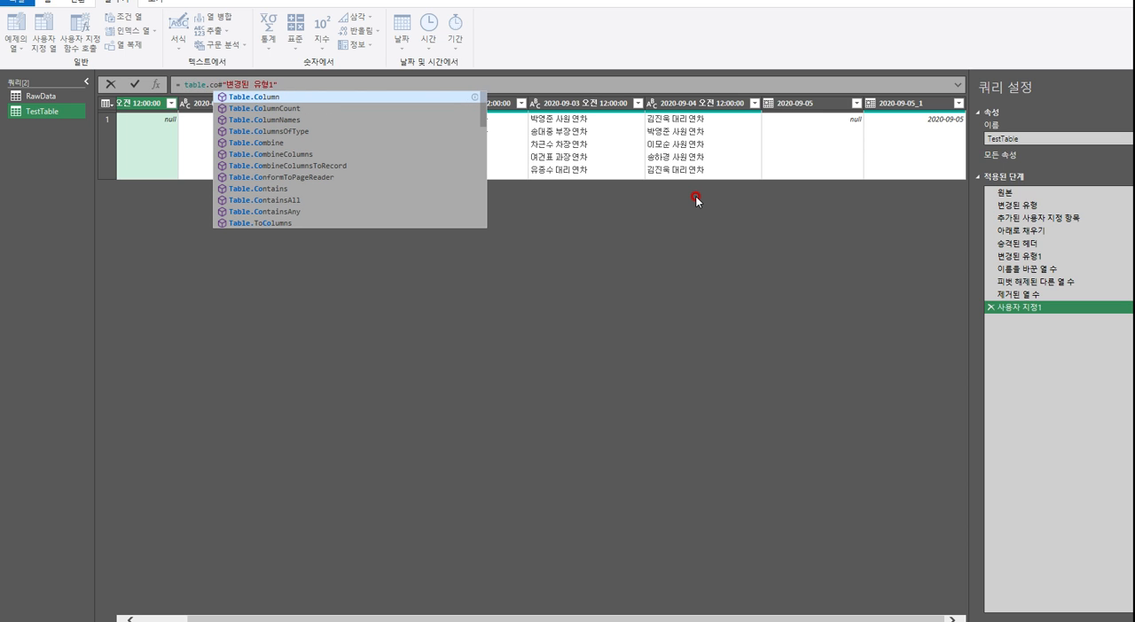
key(Down)
key(Down)
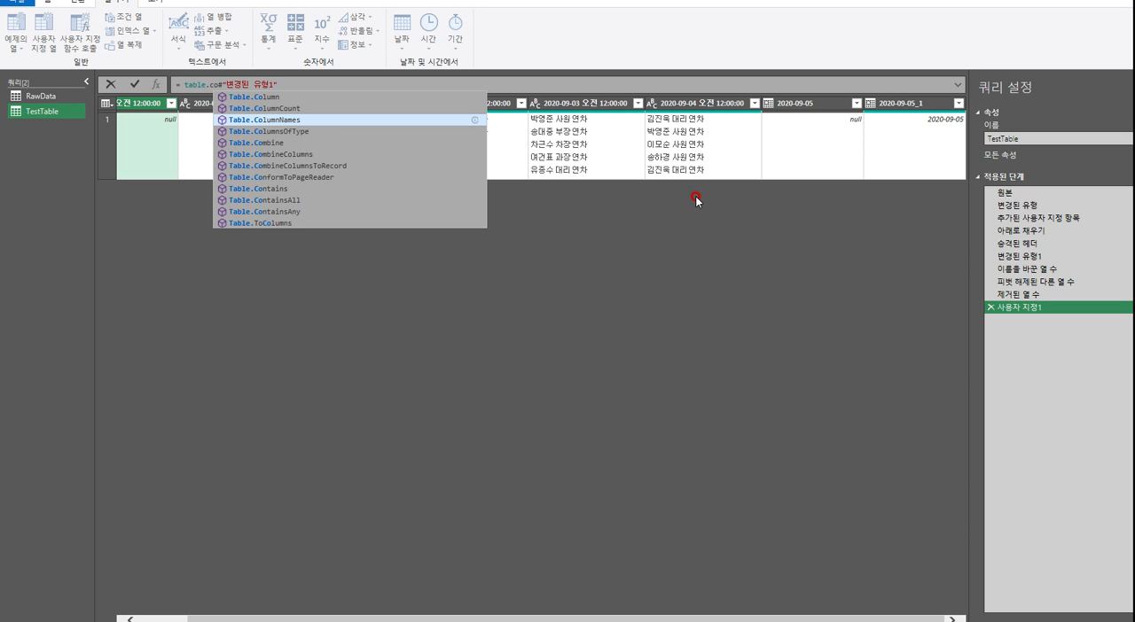
key(Tab)
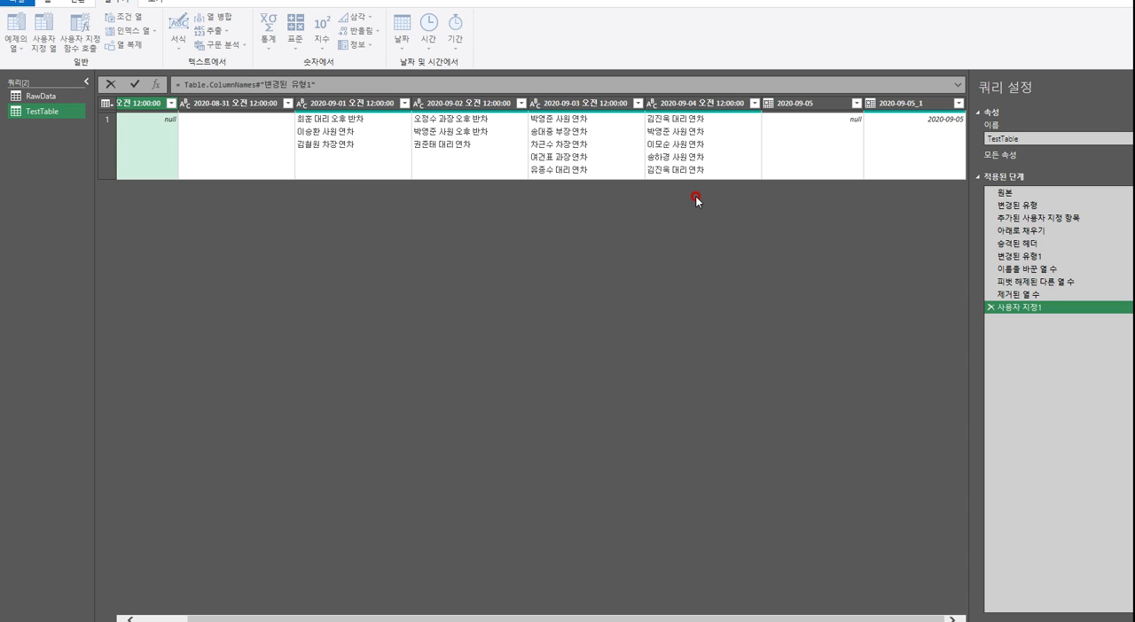
text(()
click(396, 80)
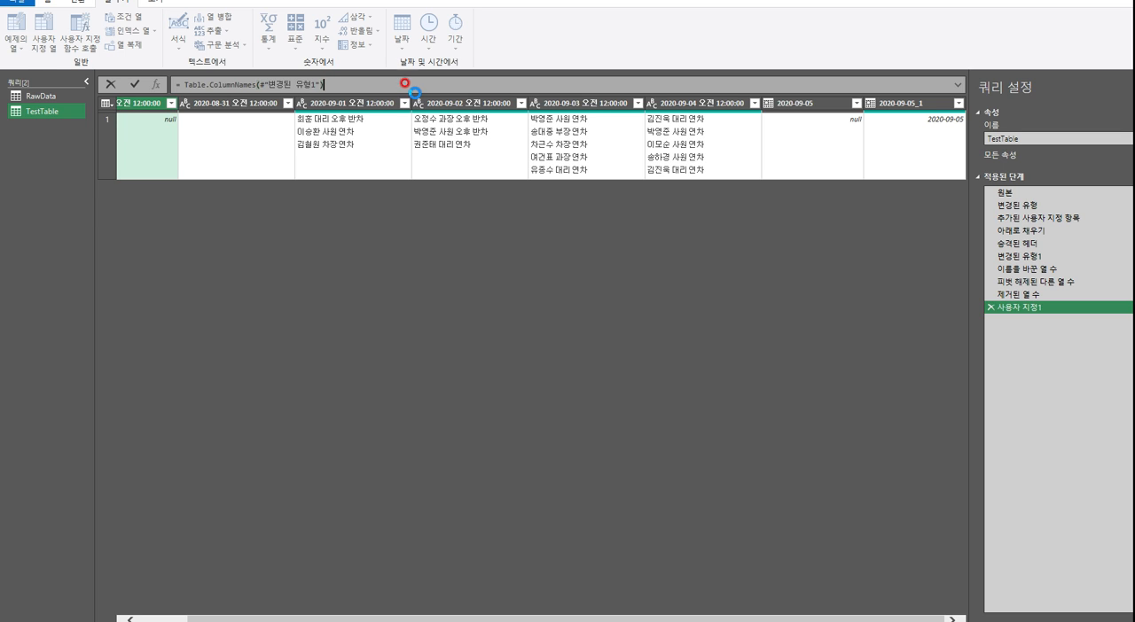
key(Return)
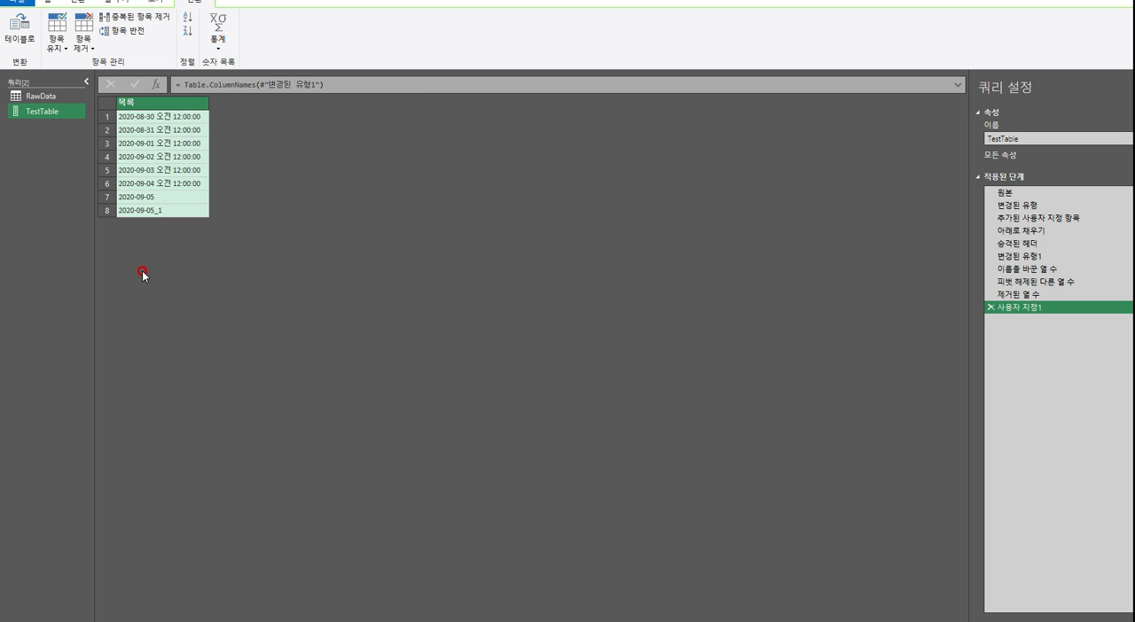
Inspect the last item in TestTable's column-name list and the actions available for it
click(184, 214)
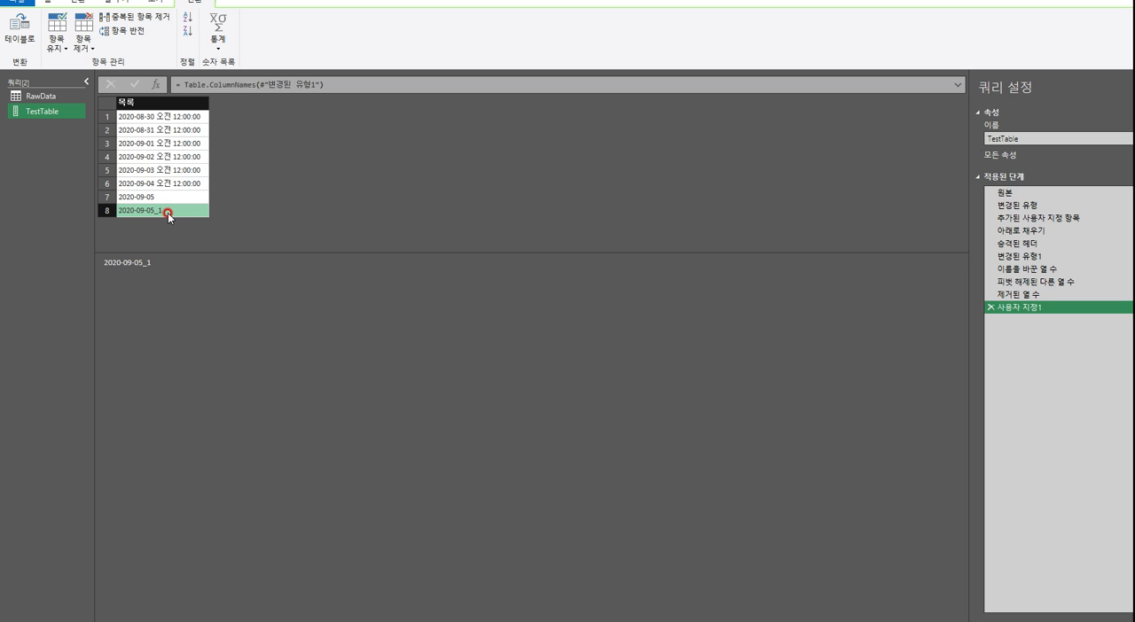
right_click(172, 216)
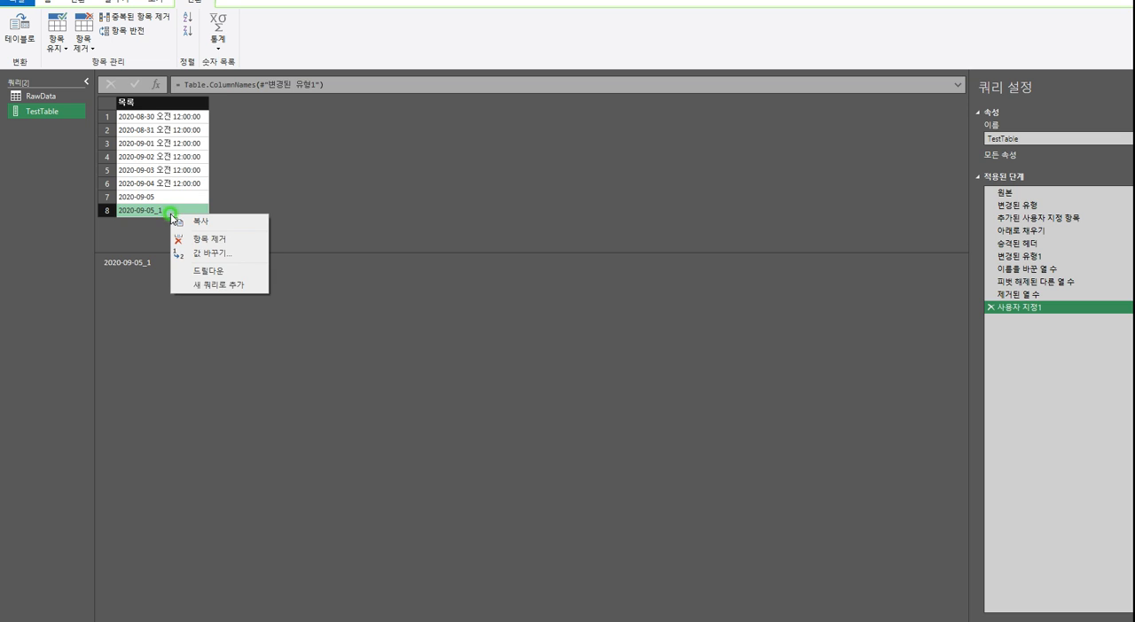
click(146, 212)
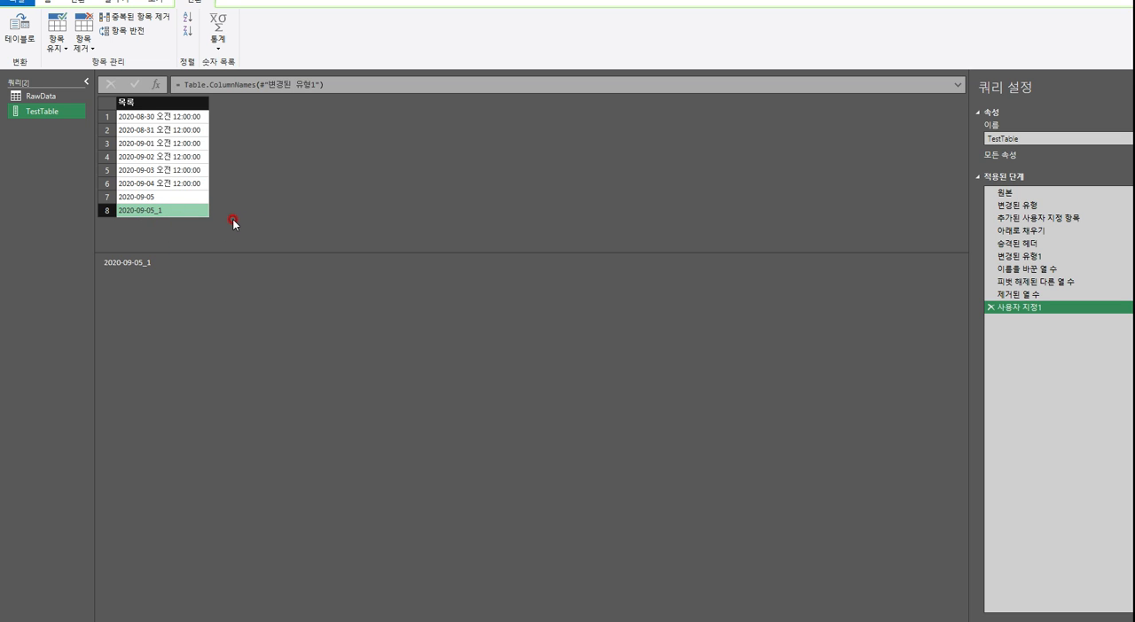
Drill down into the last item of TestTable's column-name list and examine the formula of the resulting step
right_click(164, 212)
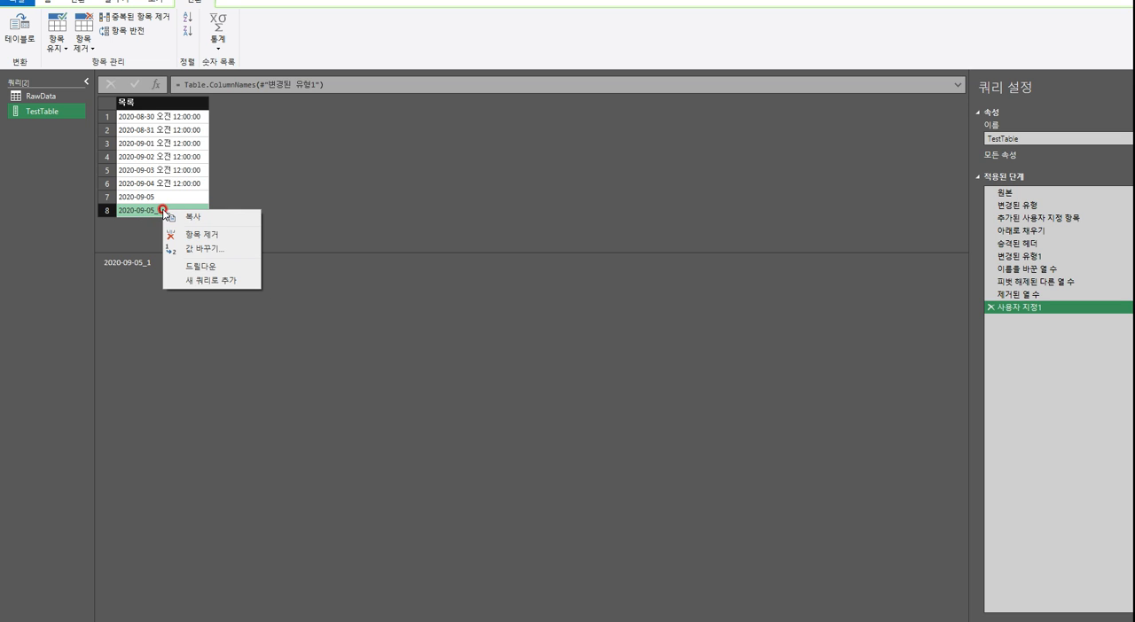
click(196, 270)
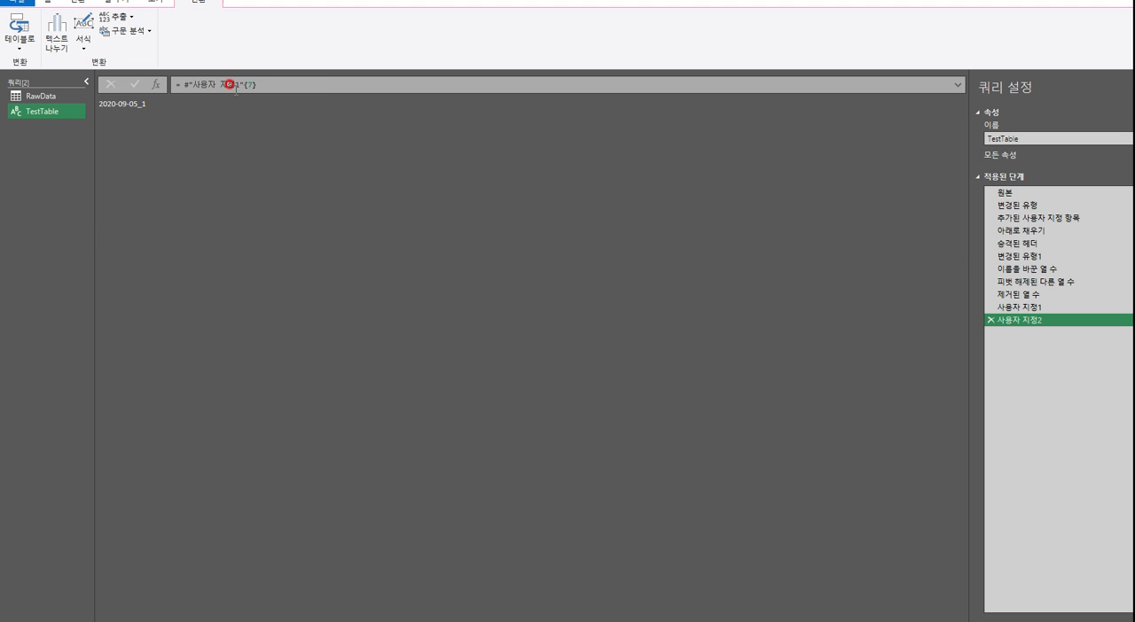
drag(169, 106, 98, 104)
click(184, 138)
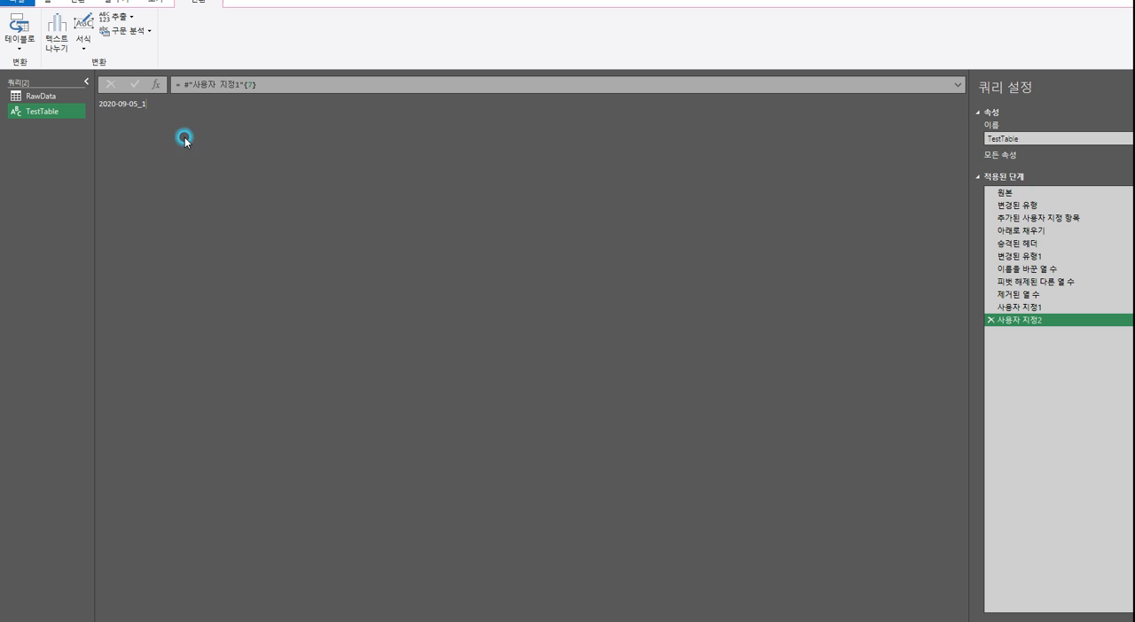
click(238, 83)
drag(240, 85, 199, 83)
click(246, 82)
click(254, 83)
click(247, 83)
drag(273, 81, 170, 84)
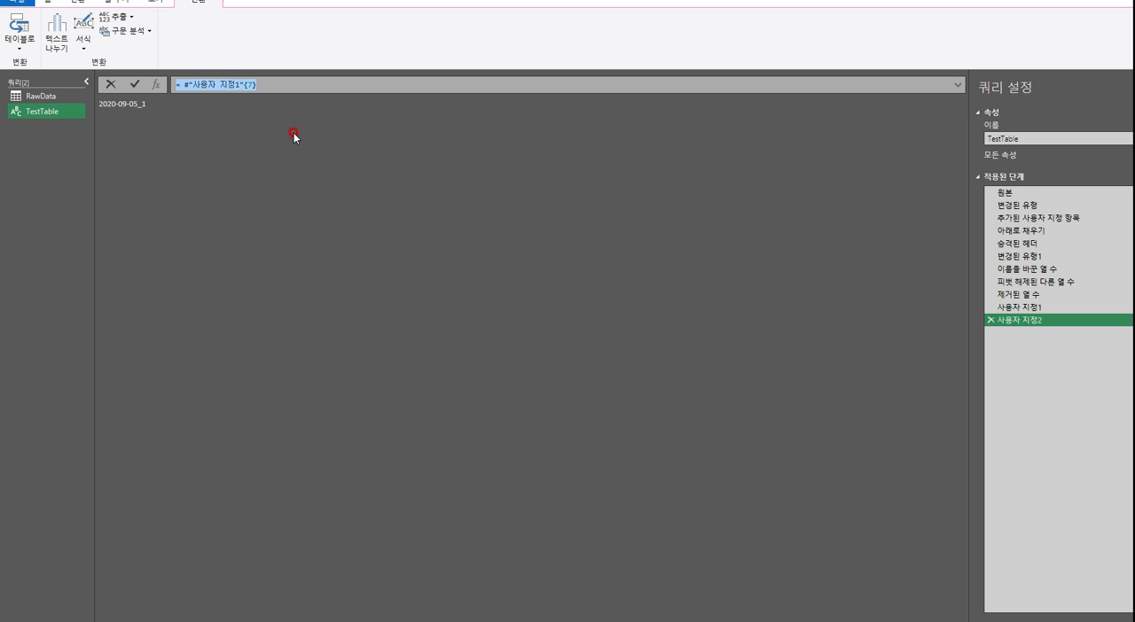
Compare the item positions in 사용자 지정1's column-name list with the index used in 사용자 지정2's formula
click(1020, 307)
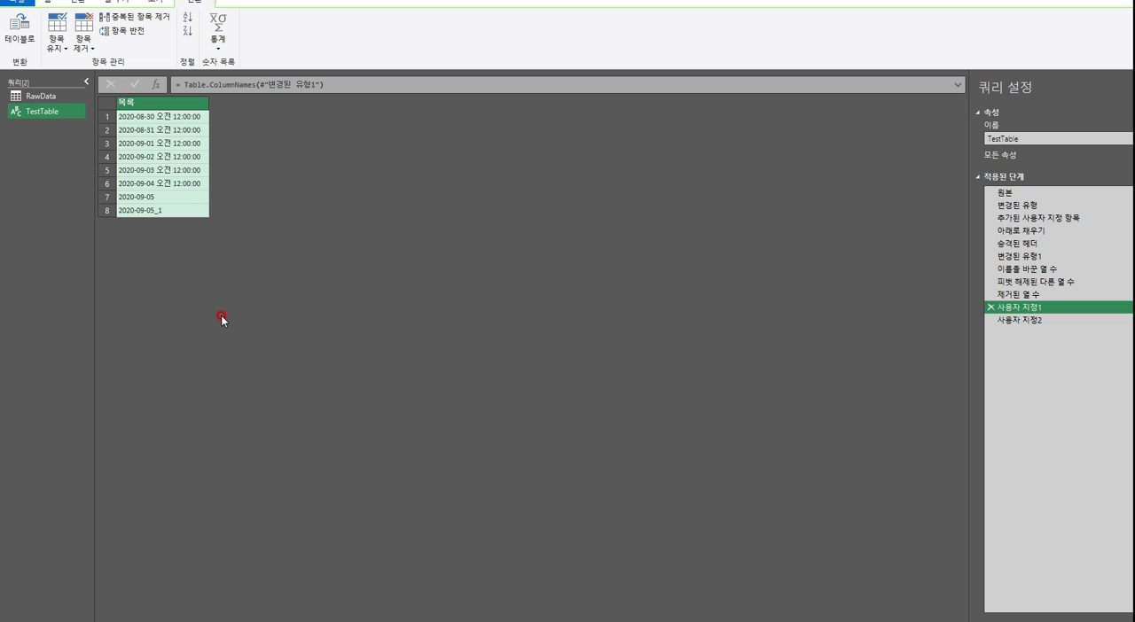
click(166, 211)
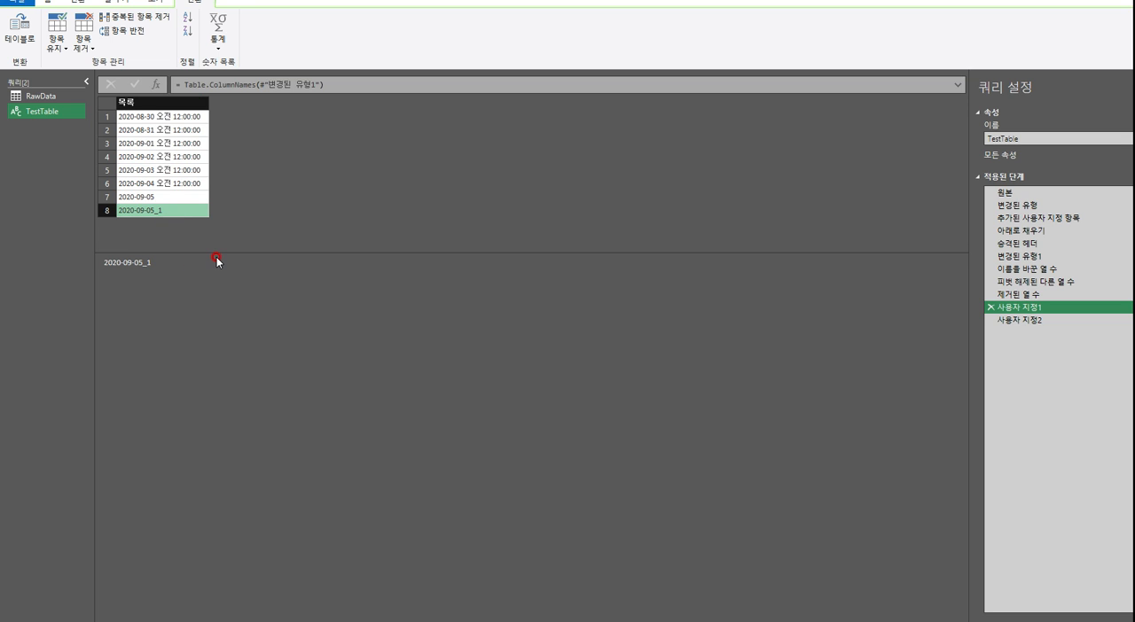
click(105, 116)
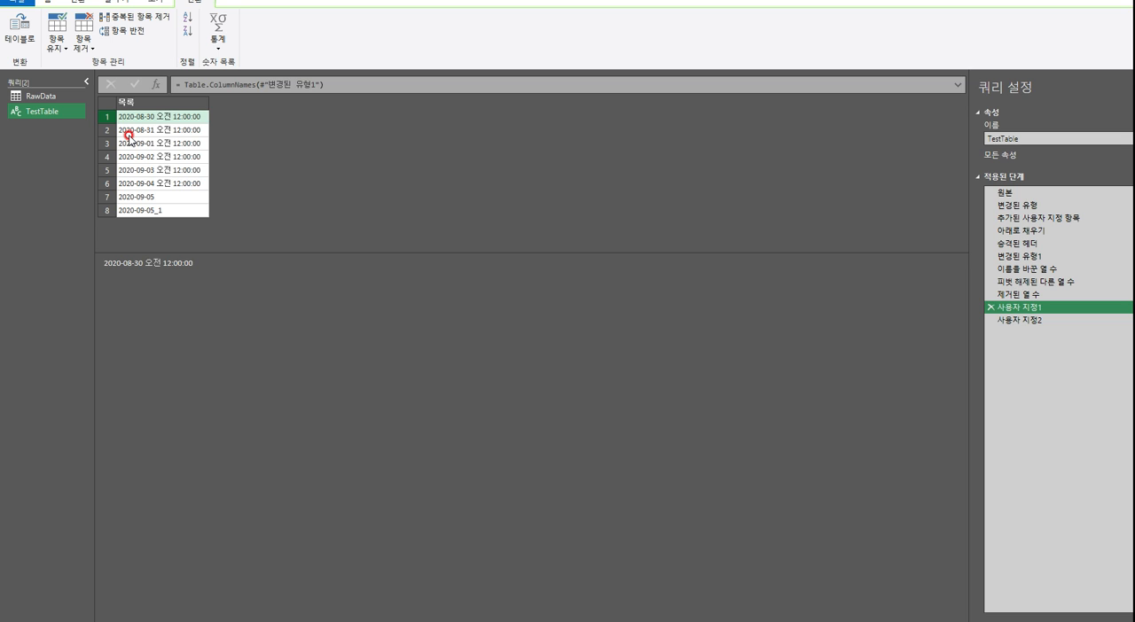
click(142, 210)
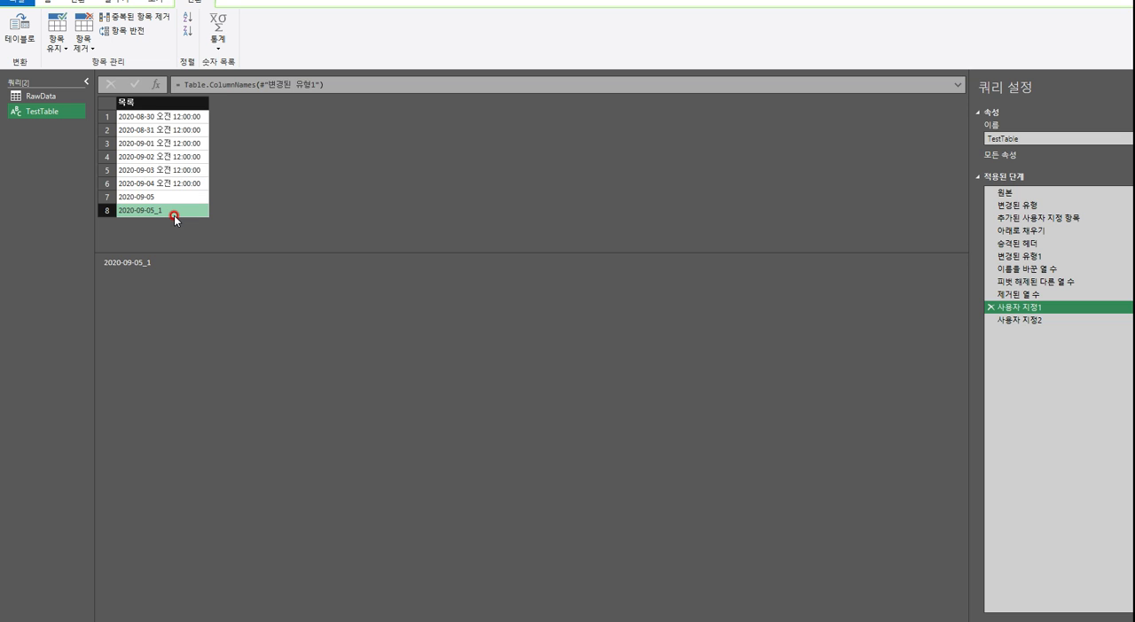
click(178, 116)
key(Down)
key(Down)
key(Down)
key(Down)
key(Down)
key(Down)
key(Down)
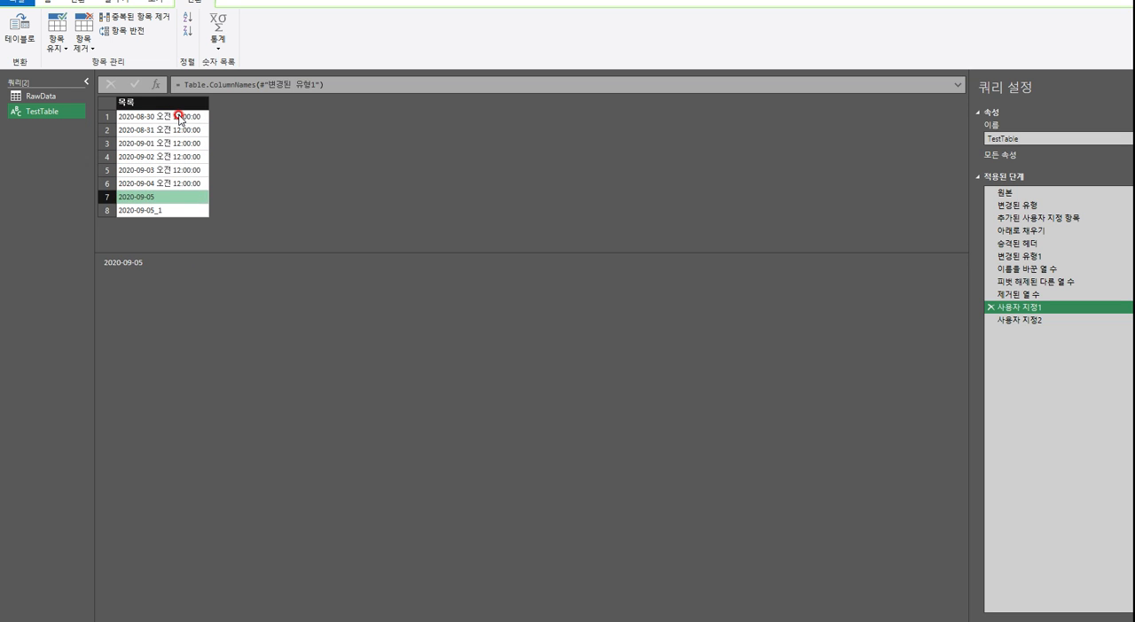
click(1036, 320)
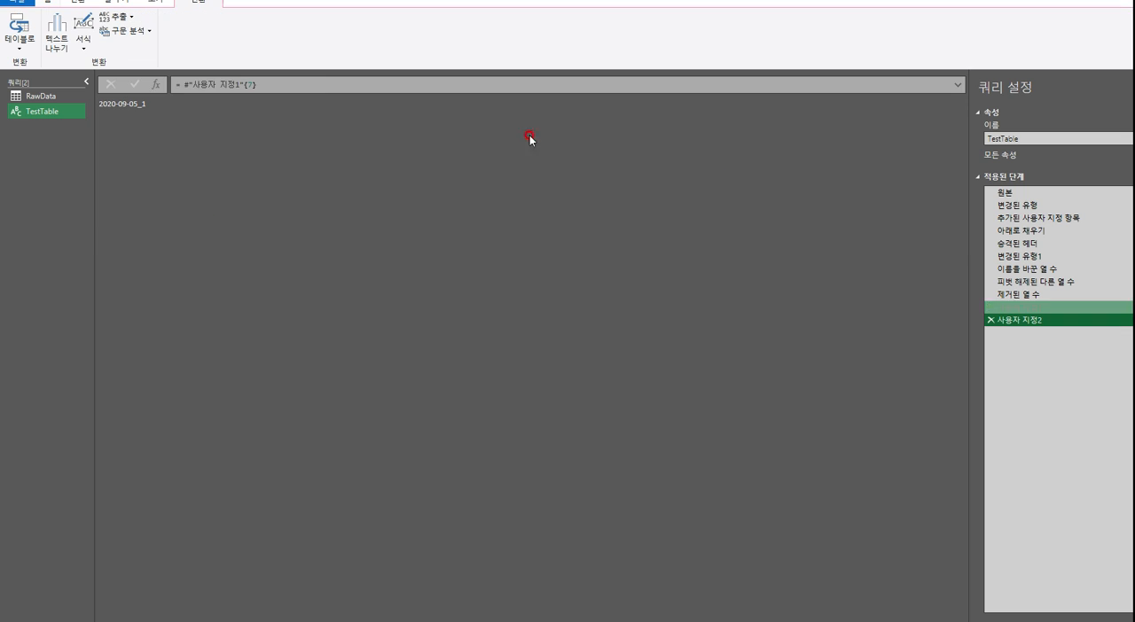
drag(248, 84, 183, 84)
click(241, 80)
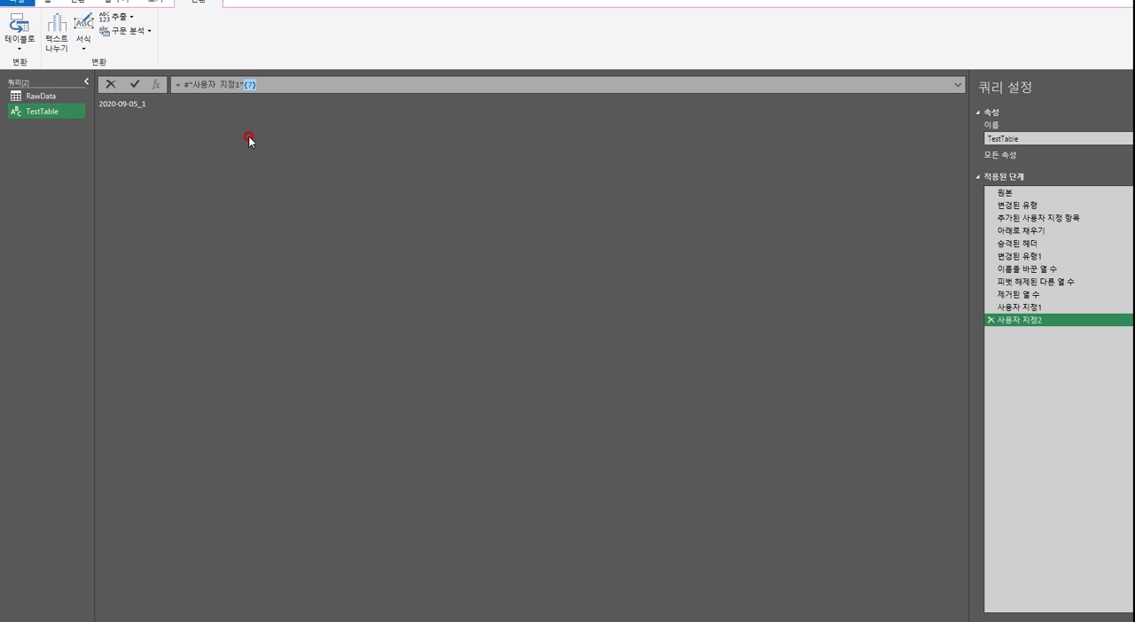
Append {7} to 사용자 지정1's formula so it reads Table.ColumnNames(#"변경된 유형1"){7}, and delete the 사용자 지정2 step
click(1039, 308)
click(355, 85)
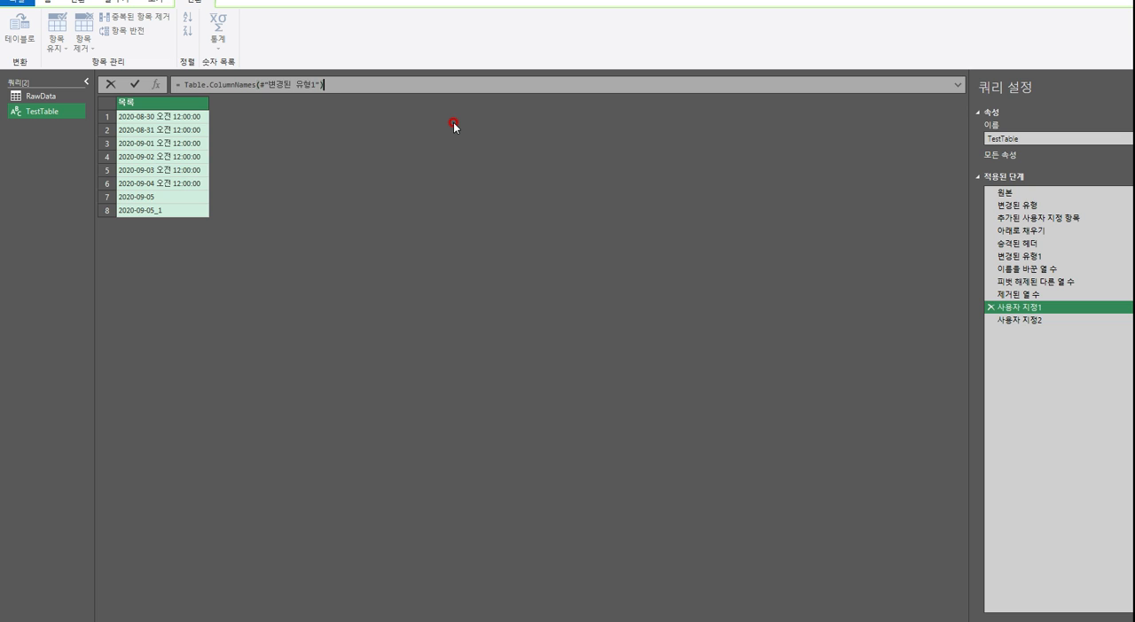
text({)
text(0)
text(})
key(Return)
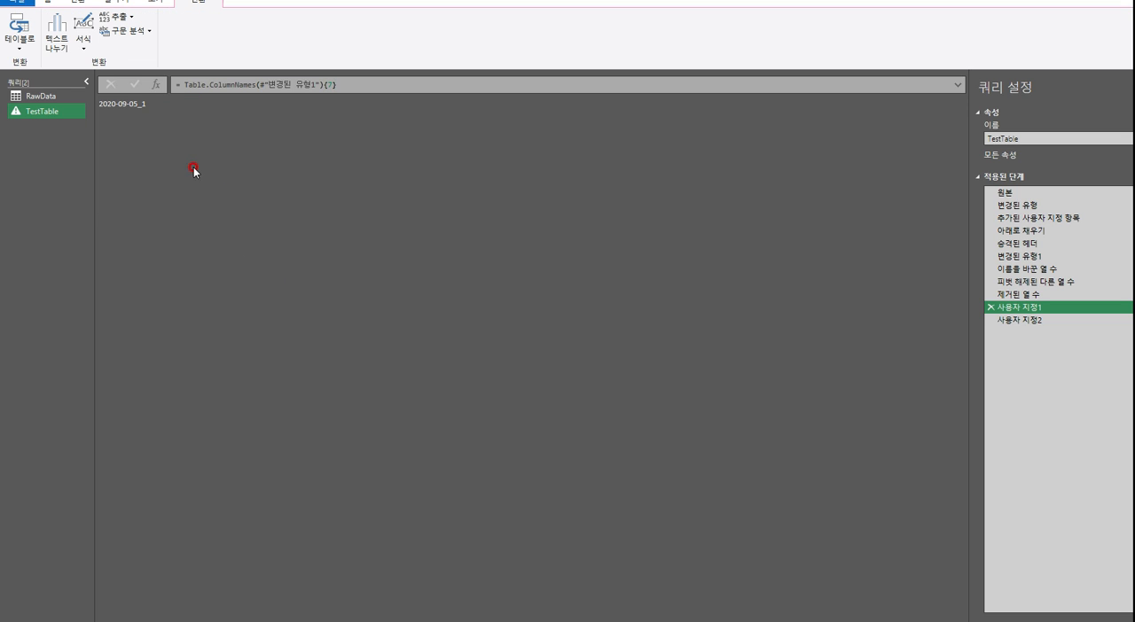
click(1028, 320)
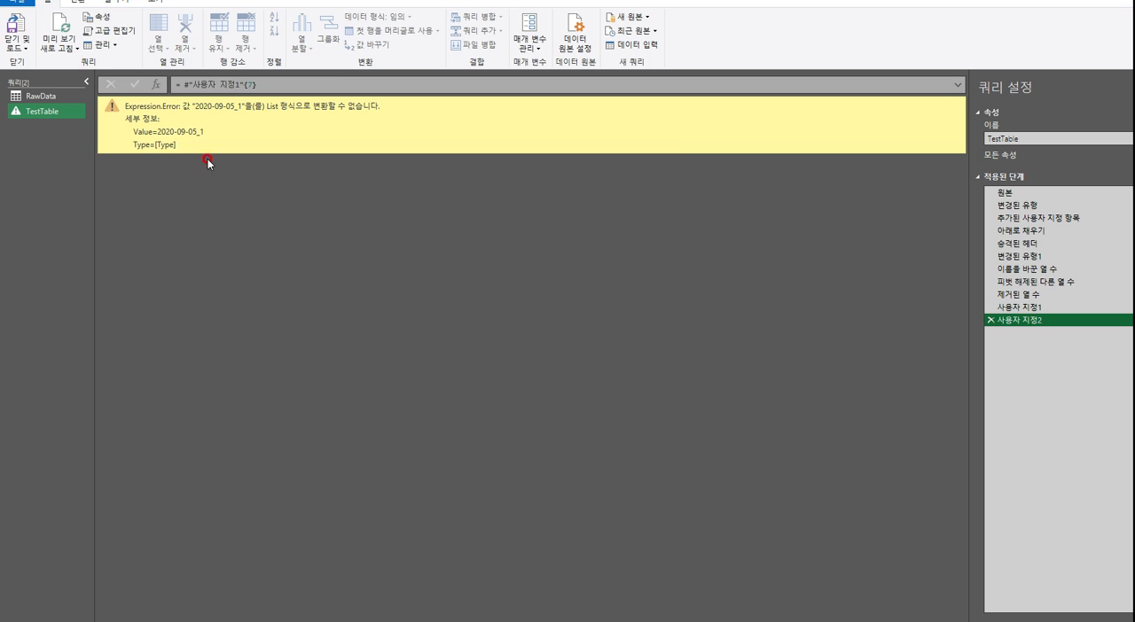
click(990, 320)
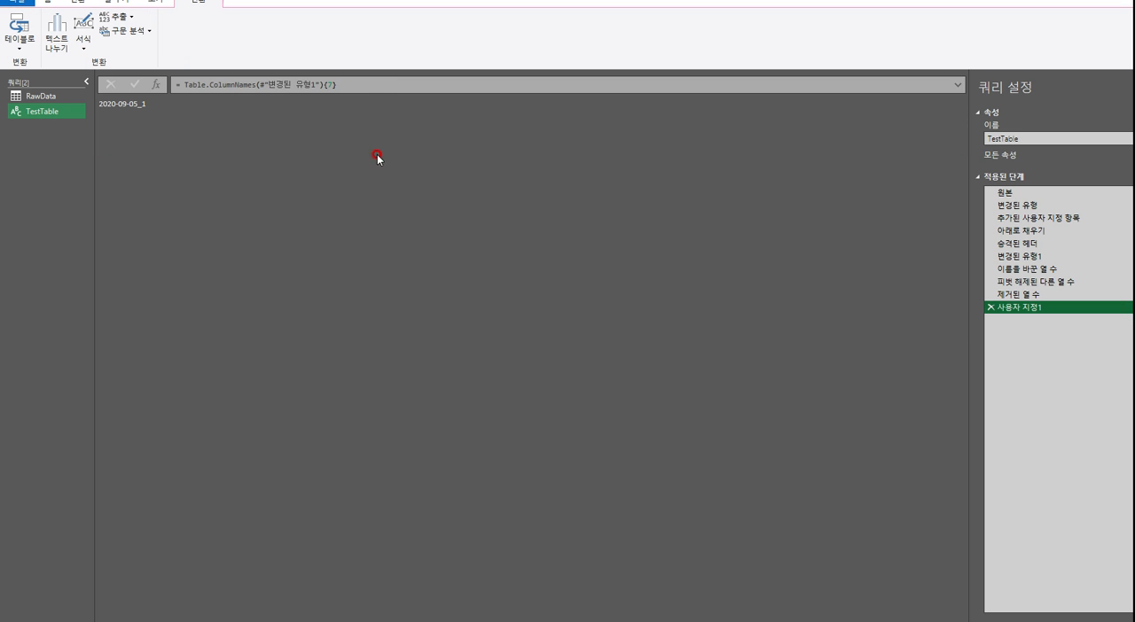
Copy the Table.ColumnNames(#"변경된 유형1"){7} expression over "2020-09-05_1" in the formula of RawData's 추가된 사용자 지정 항목2 step
click(373, 85)
drag(168, 81, 401, 118)
key(ctrl+c)
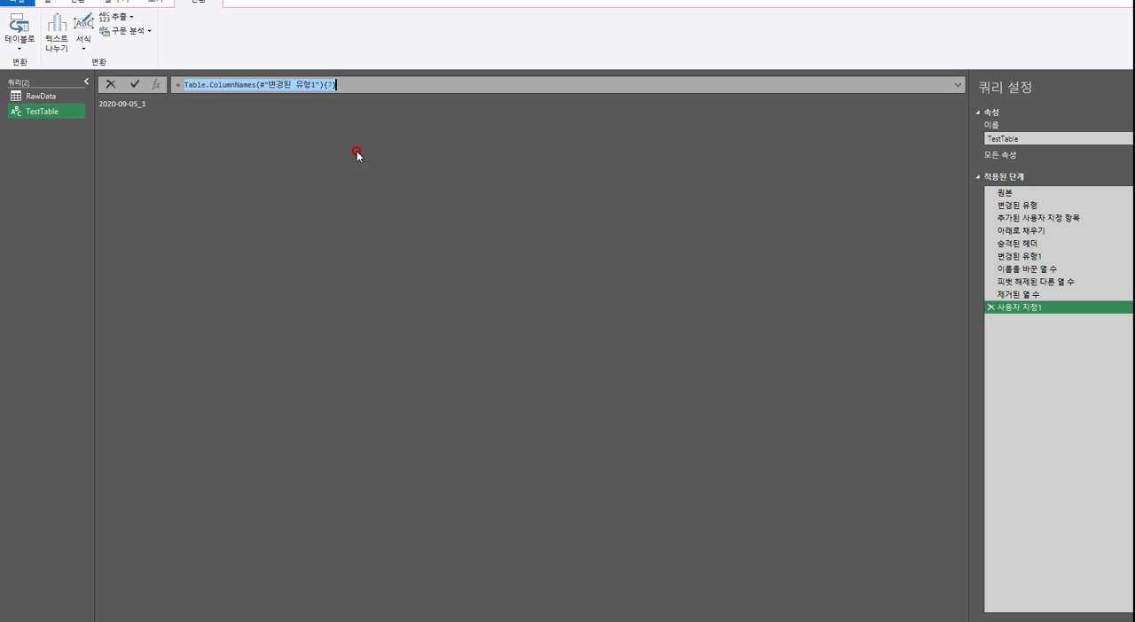
click(45, 96)
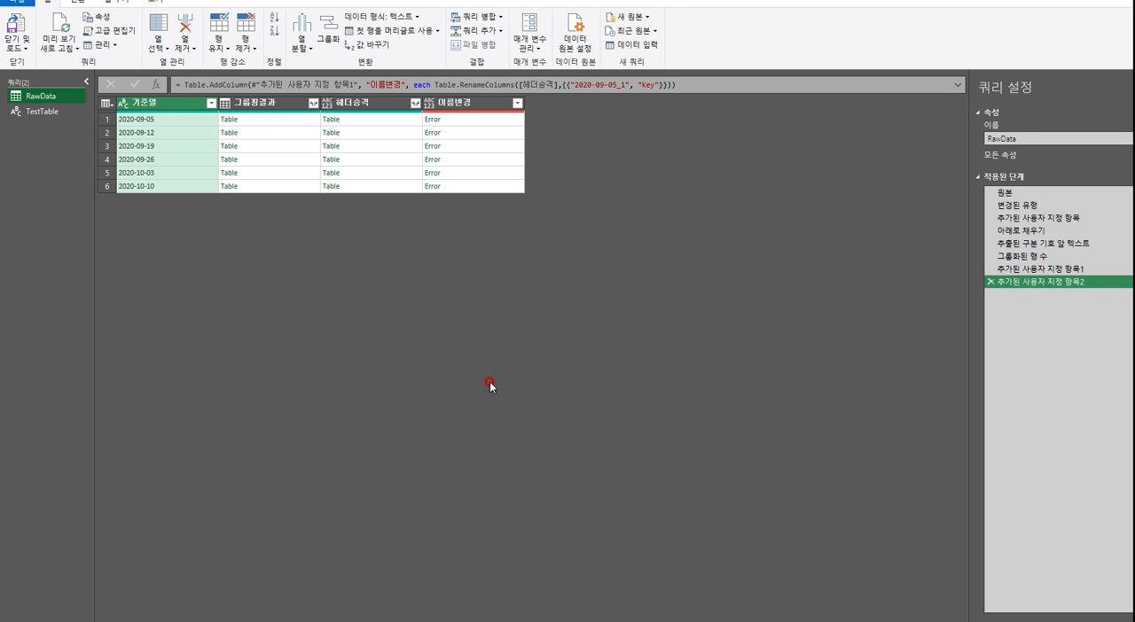
click(570, 79)
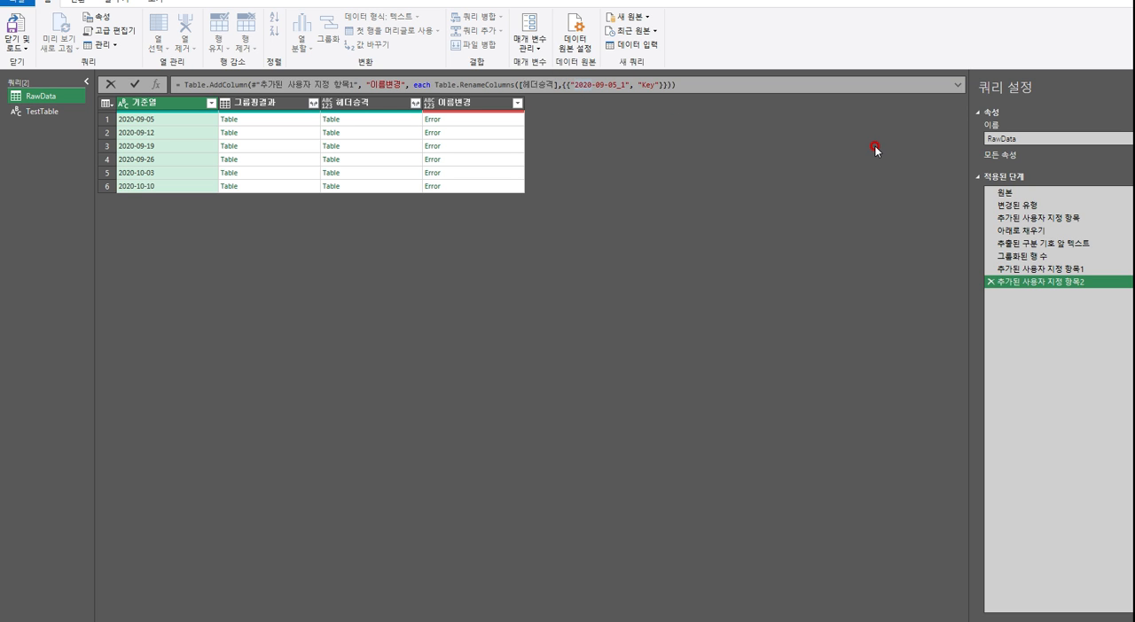
key(shift+Right)
key(shift+Right)
key(shift+Right)
key(shift+Right)
key(shift+Right)
key(shift+Right)
key(shift+Right)
key(shift+Right)
key(shift+Right)
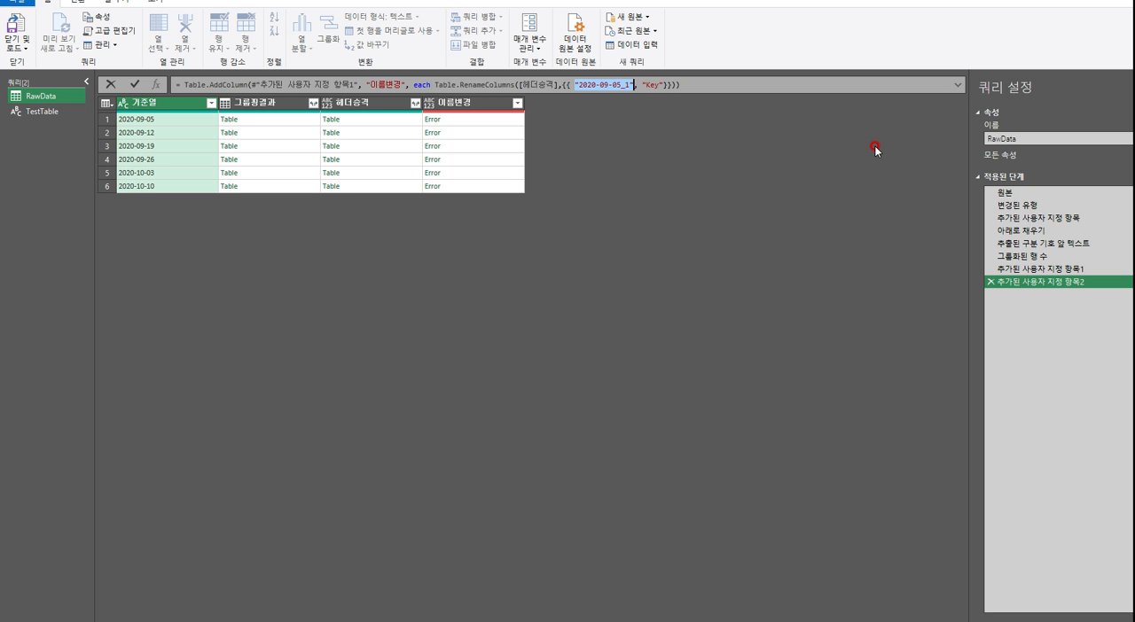
key(ctrl+v)
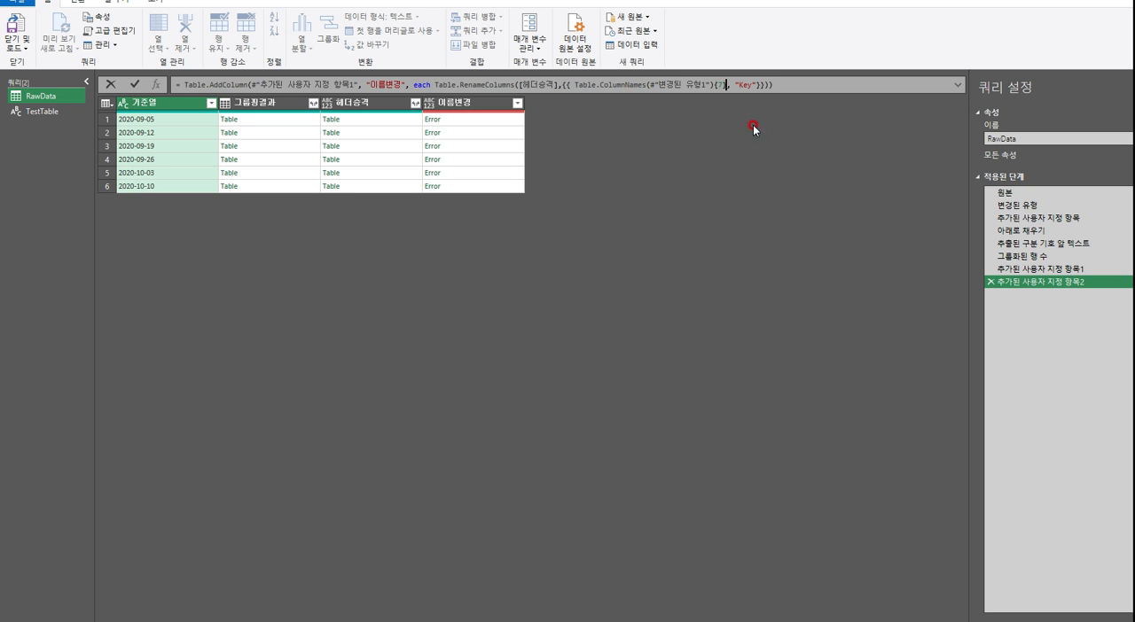
Replace #"변경된 유형1" with [헤더승격] inside Table.ColumnNames in the 이름변경 column's formula and apply it
click(650, 79)
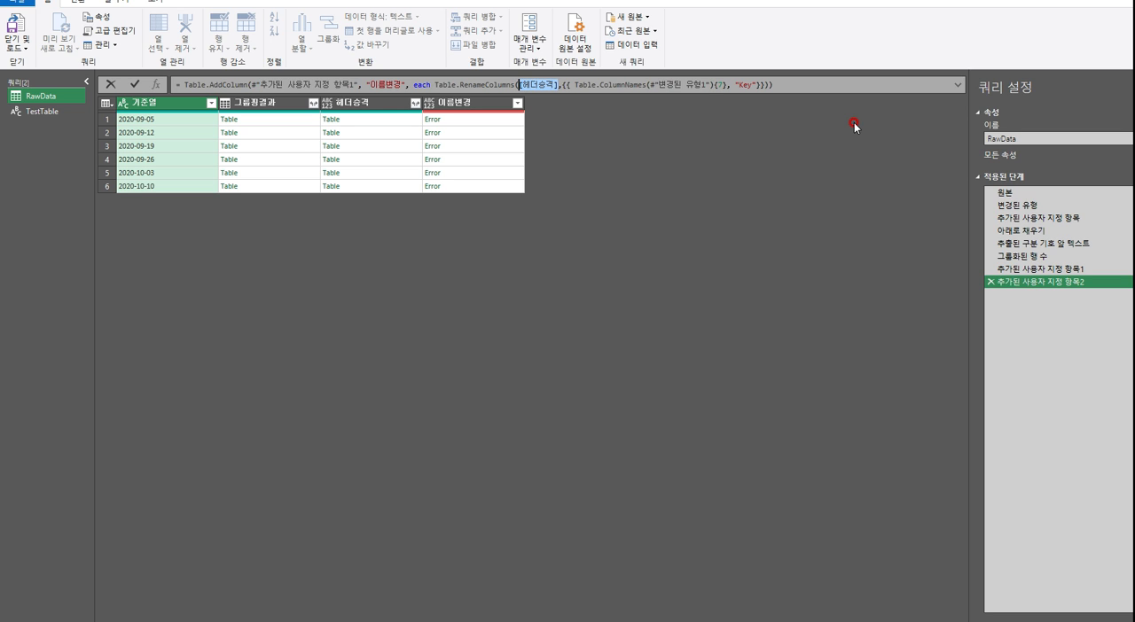
key(Right)
key(Right)
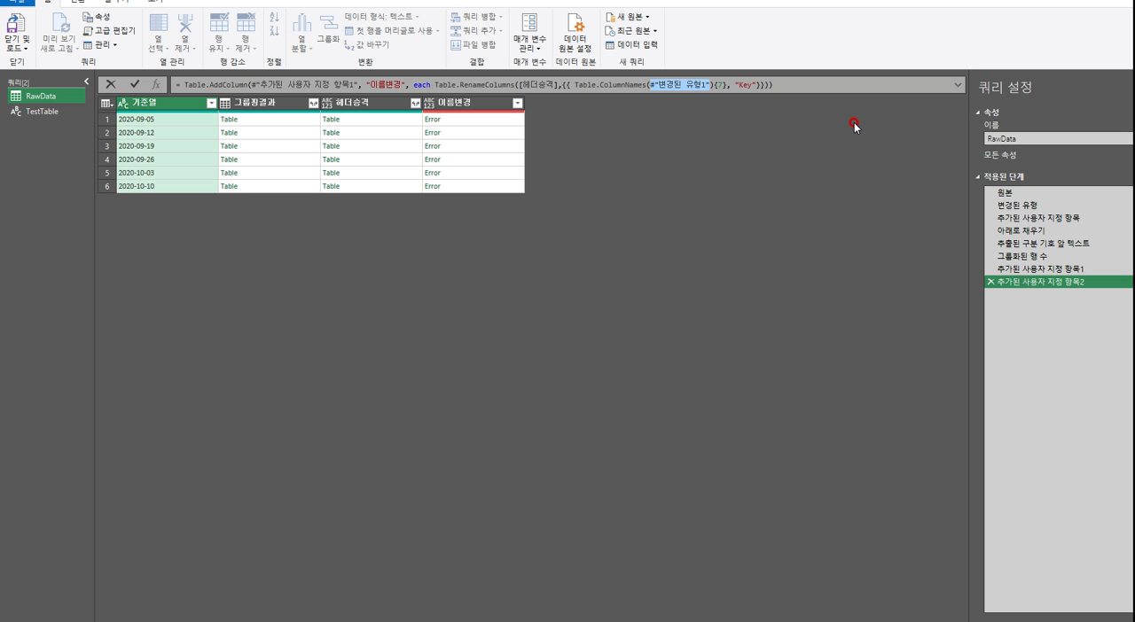
text([)
text(헤더승격)
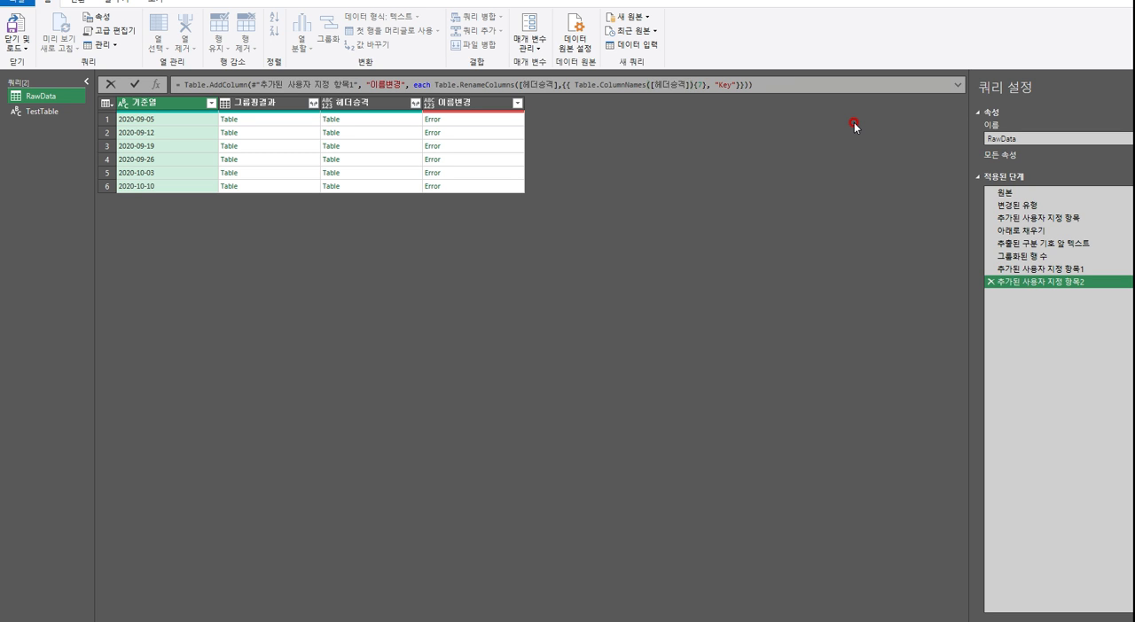
key(Return)
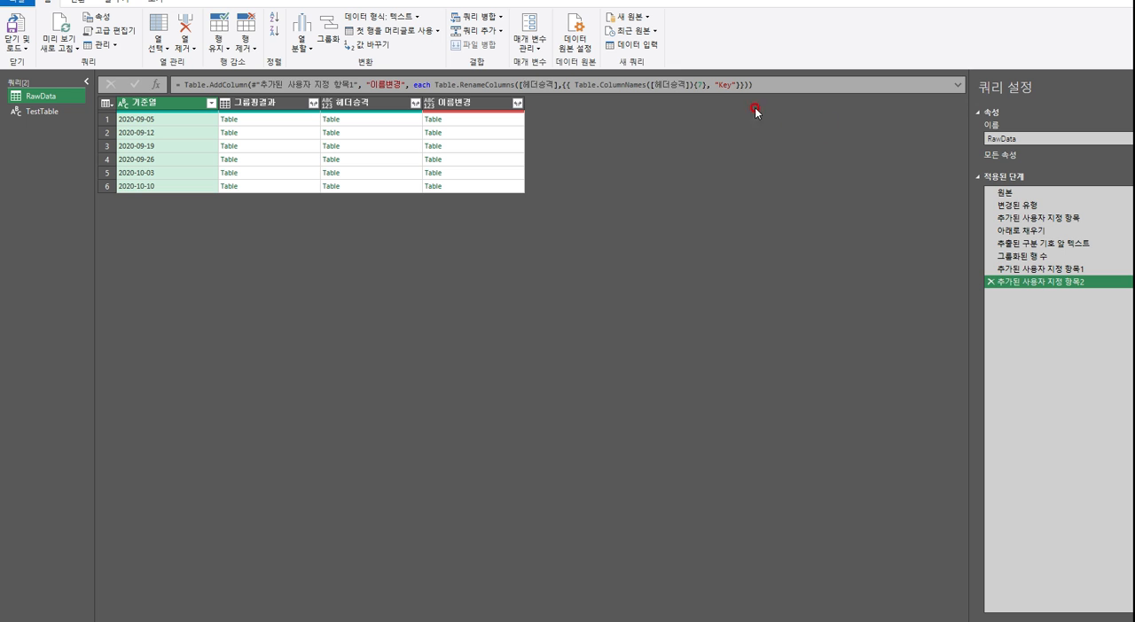
Preview the nested tables in the 이름변경 column row by row, checking the name of each table's last column
click(518, 124)
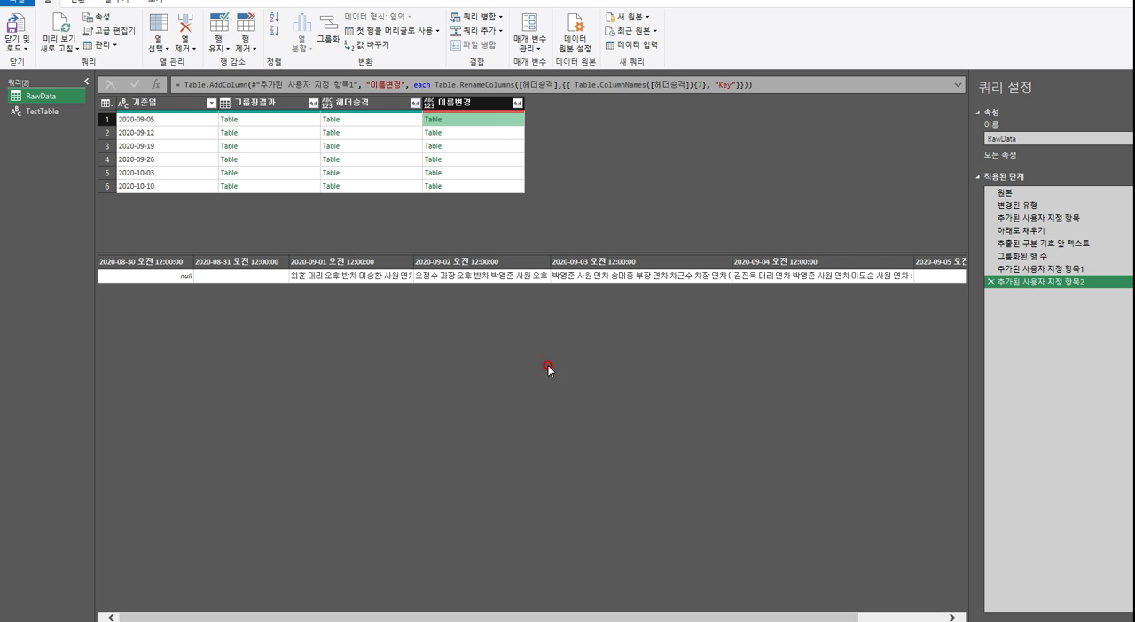
drag(663, 618, 966, 621)
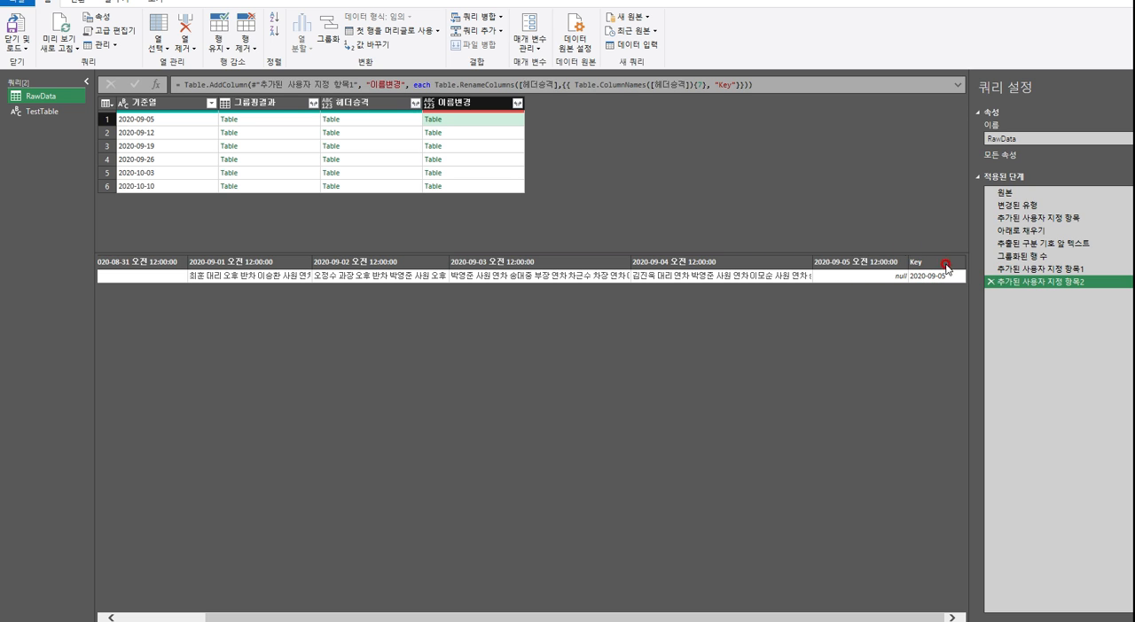
click(507, 134)
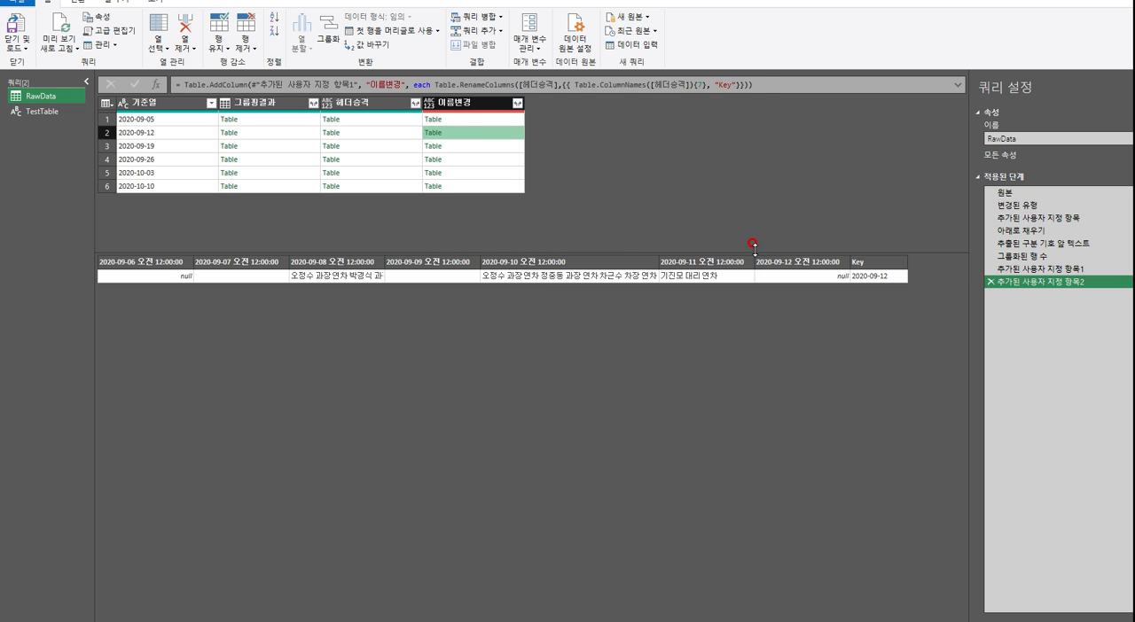
click(863, 265)
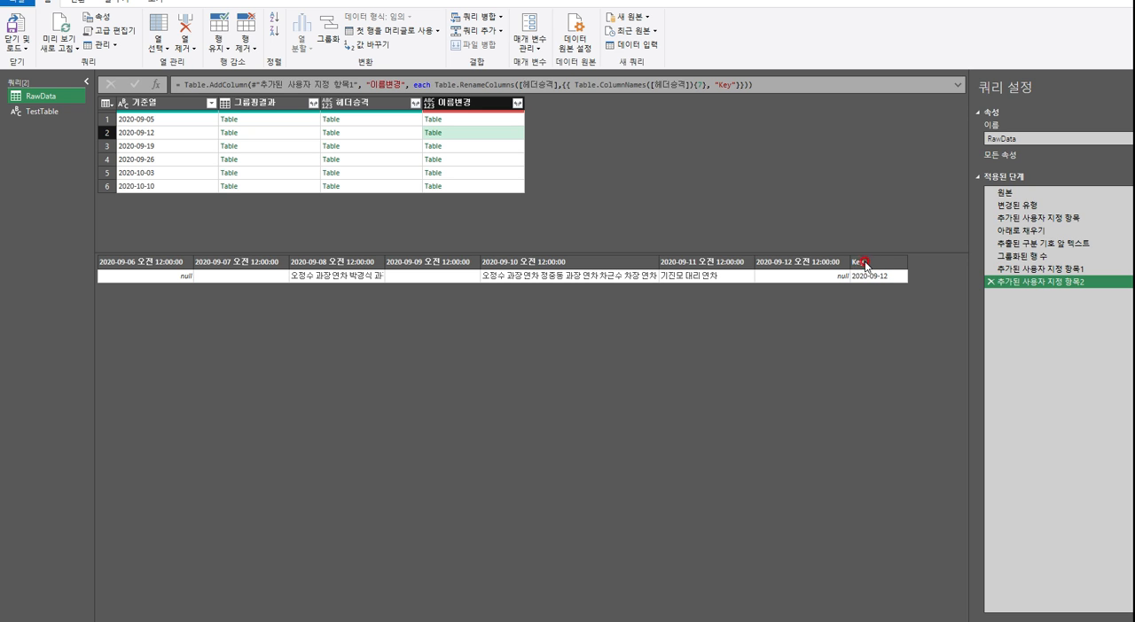
click(503, 146)
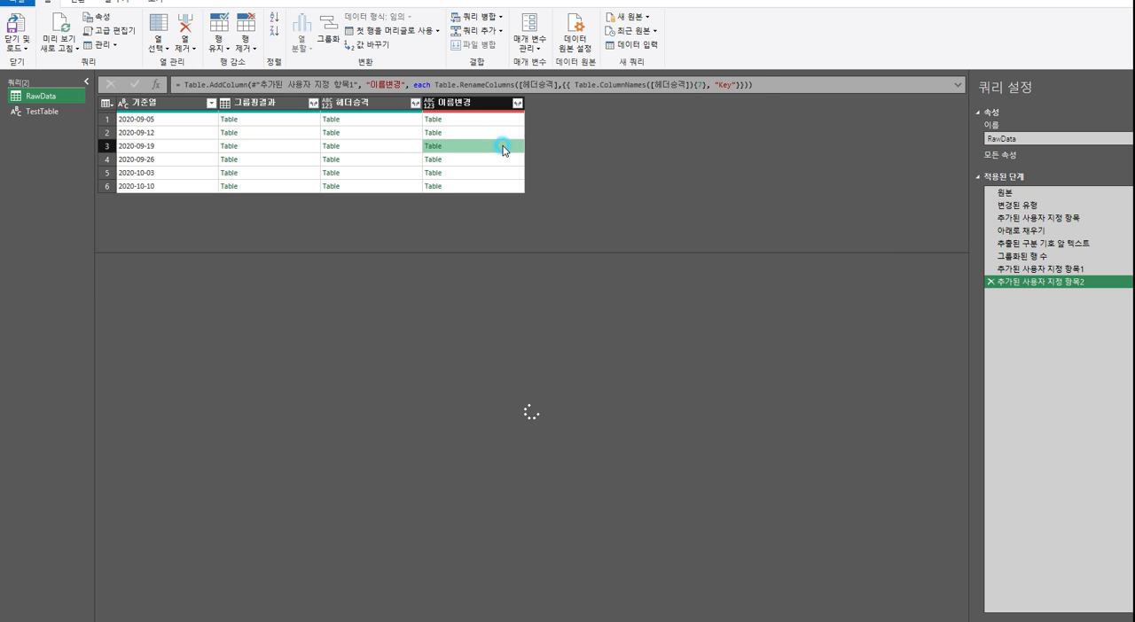
click(499, 161)
click(503, 174)
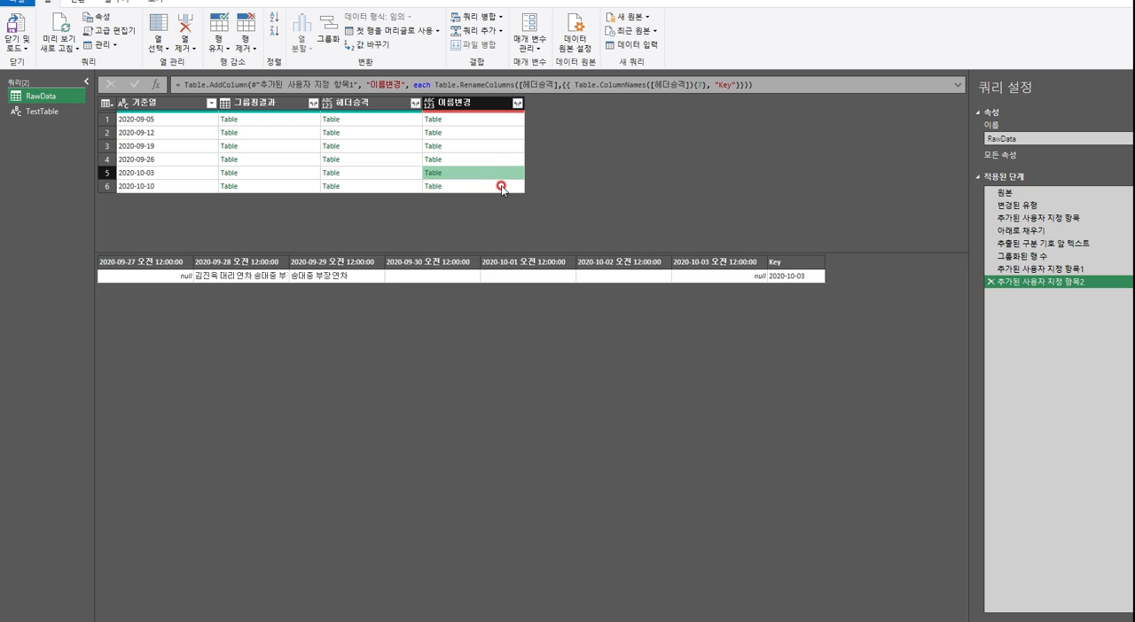
click(500, 186)
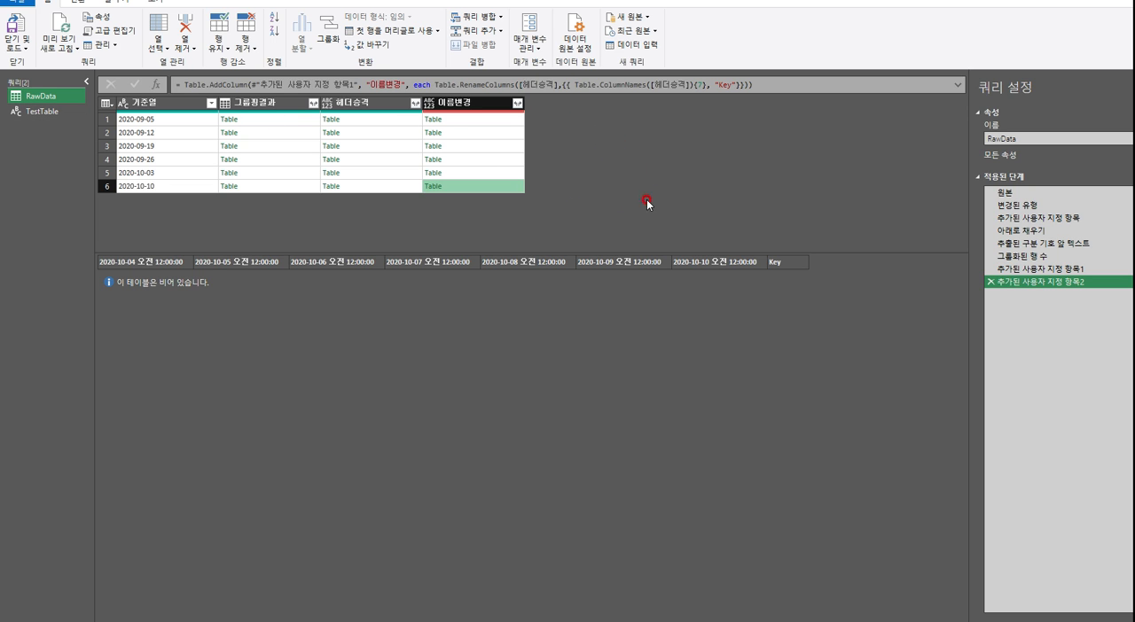
click(501, 120)
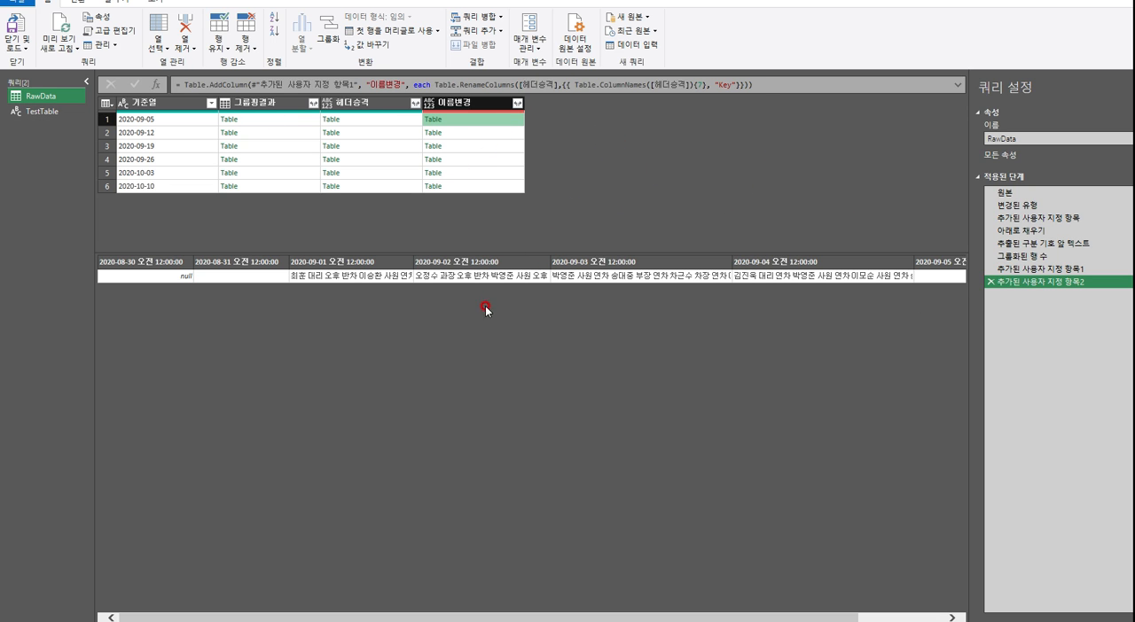
Delete TestTable's 사용자 지정1 step and review the Key column in its 이름을 바꾼 열 수 step
click(42, 110)
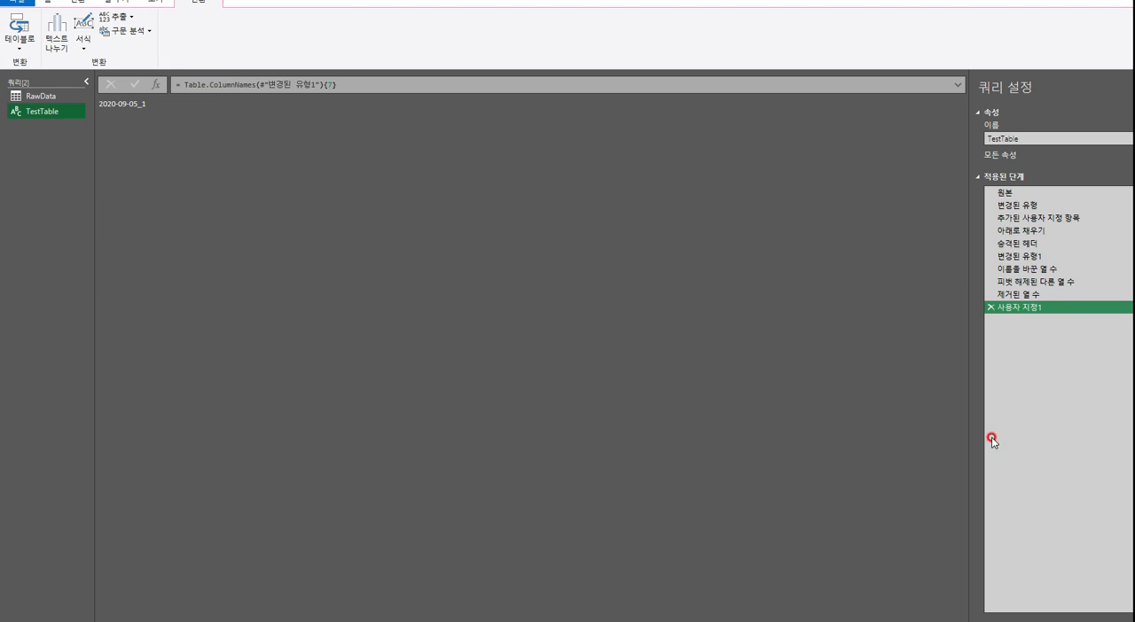
click(991, 307)
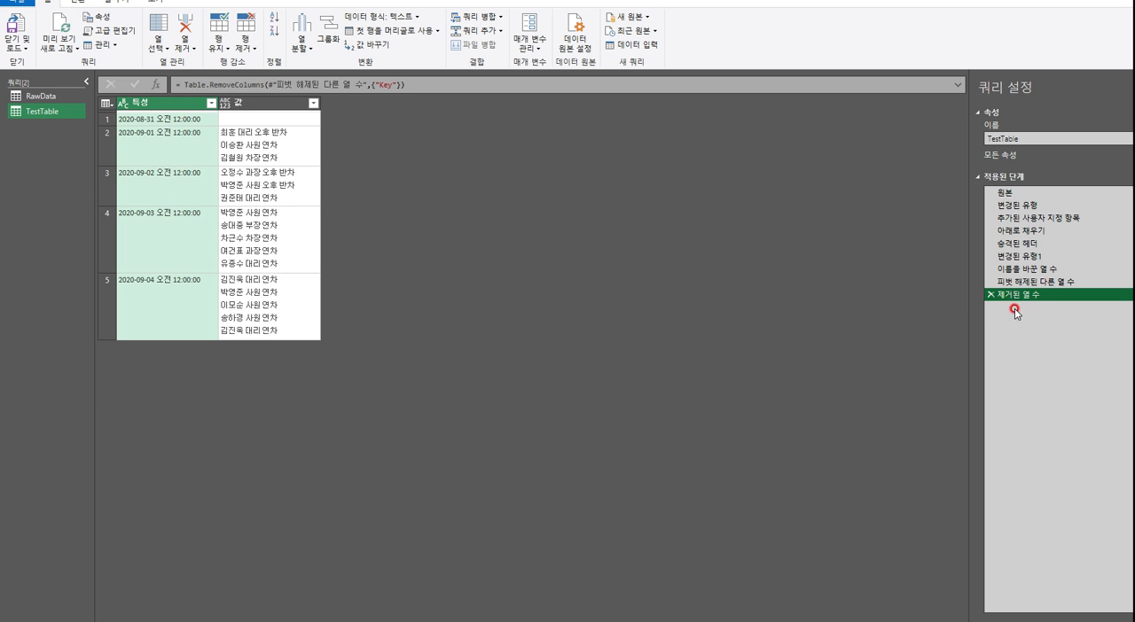
click(1028, 269)
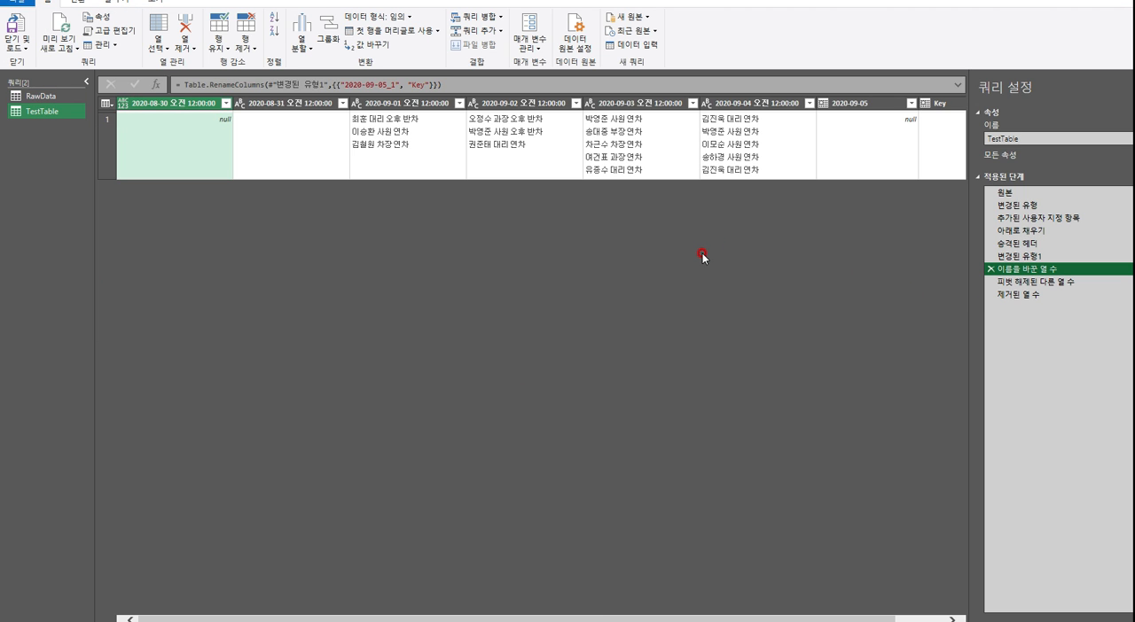
drag(601, 616, 785, 615)
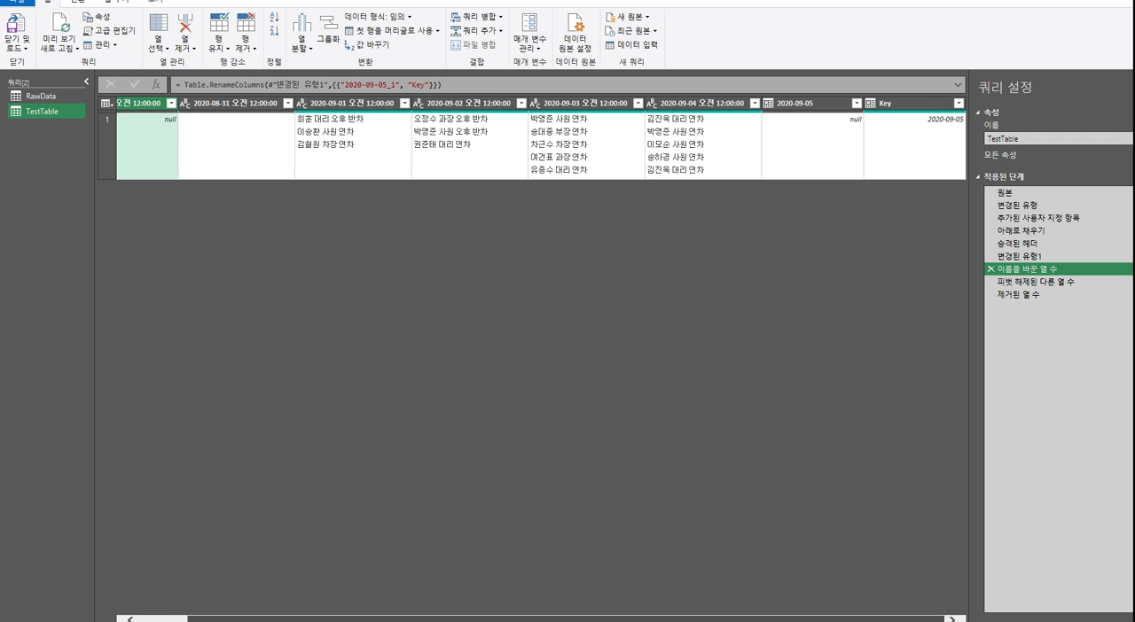
click(928, 104)
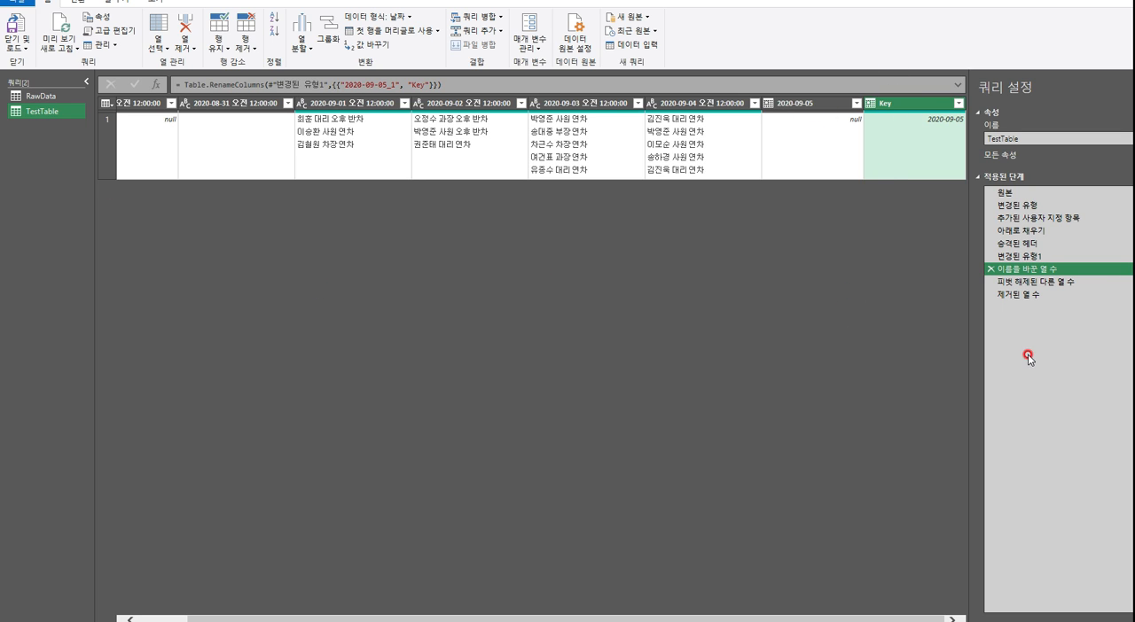
Copy the Table.UnpivotOtherColumns expression, without the equals sign, from the formula of TestTable's 피벗 해제된 다른 열 수 step
click(1048, 283)
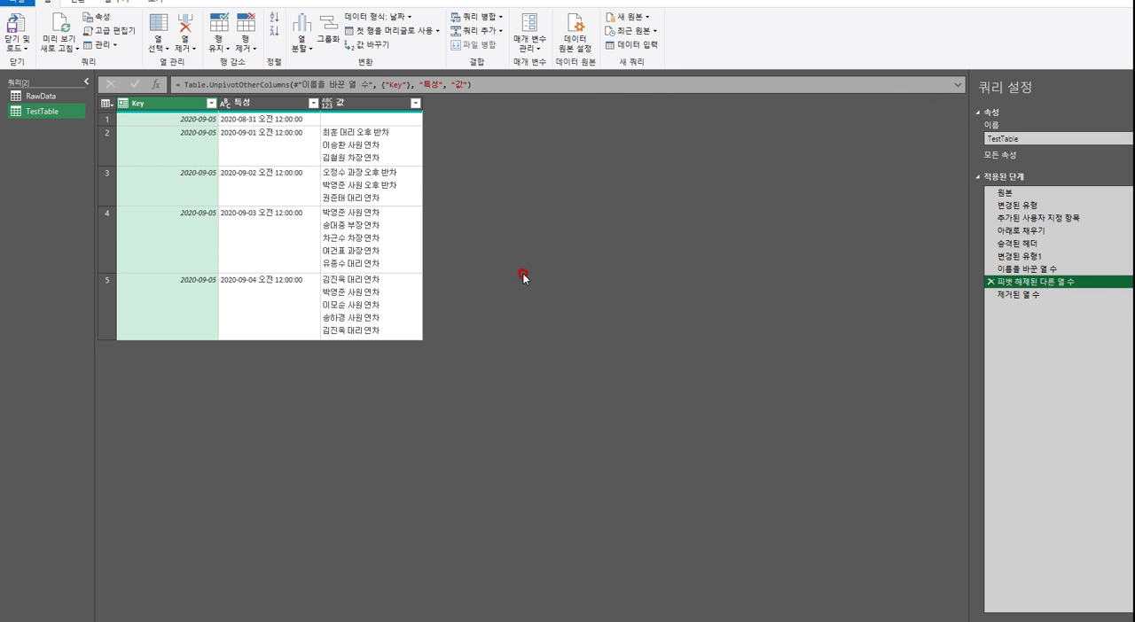
click(182, 84)
drag(182, 83, 626, 88)
key(ctrl+c)
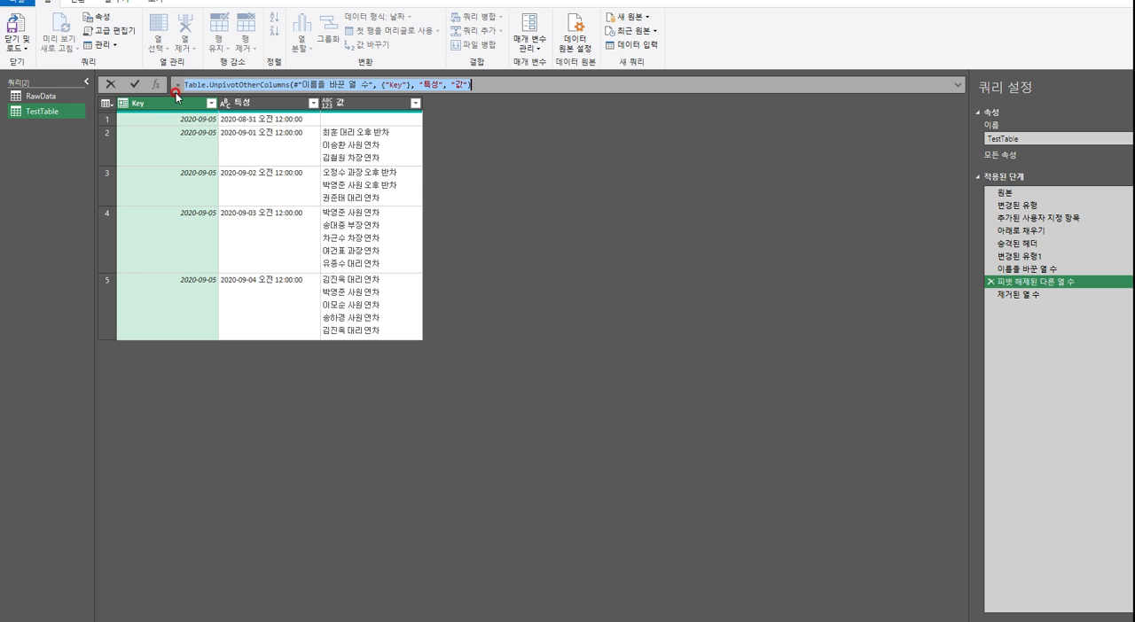
mouse_move(238, 86)
Add a custom column named 피벗해제 to the RawData query that returns [이름변경]
click(41, 96)
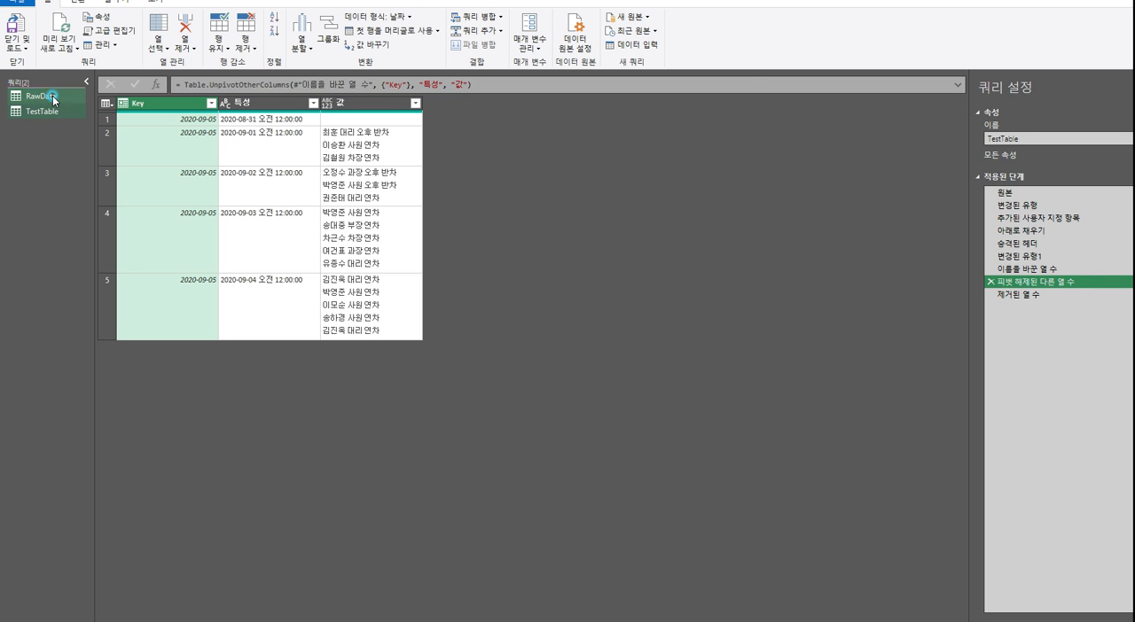
click(472, 103)
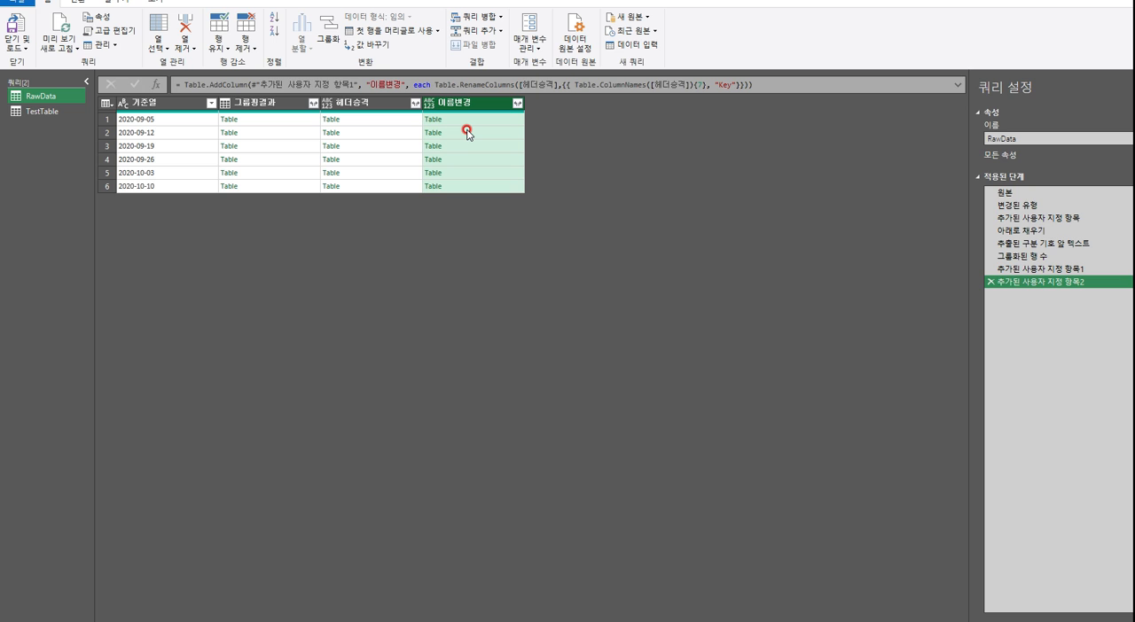
click(118, 5)
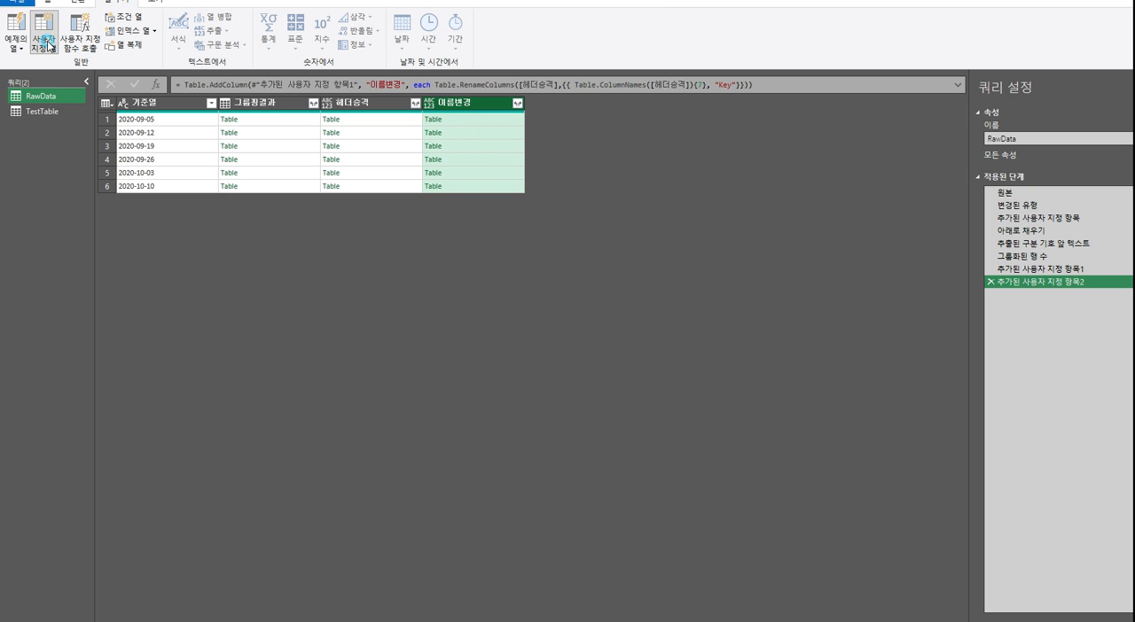
click(44, 42)
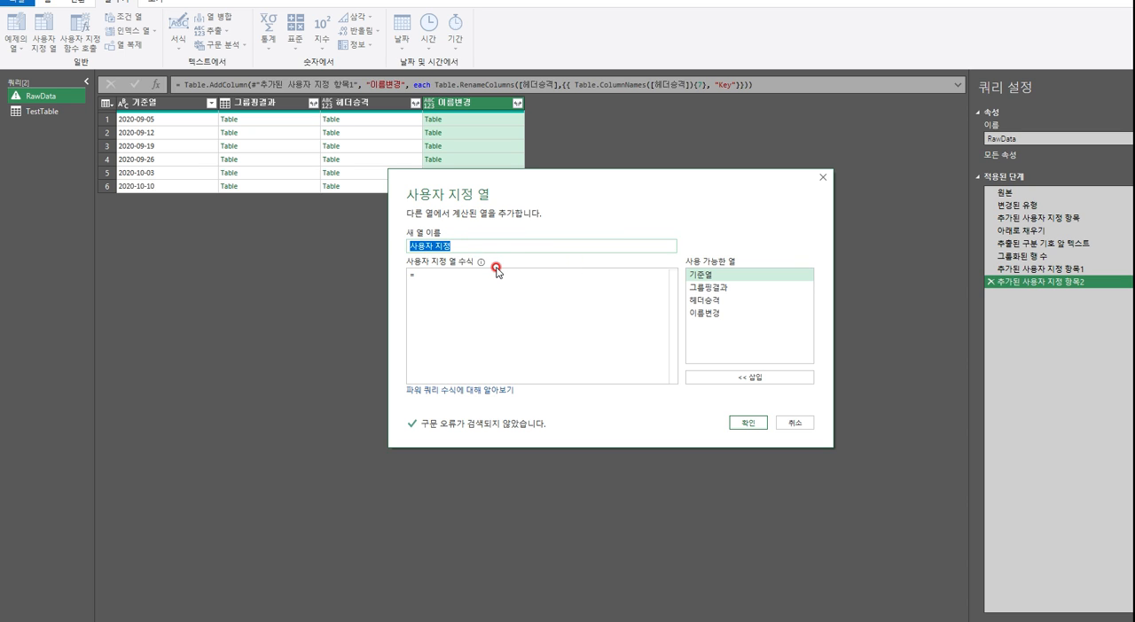
text(v)
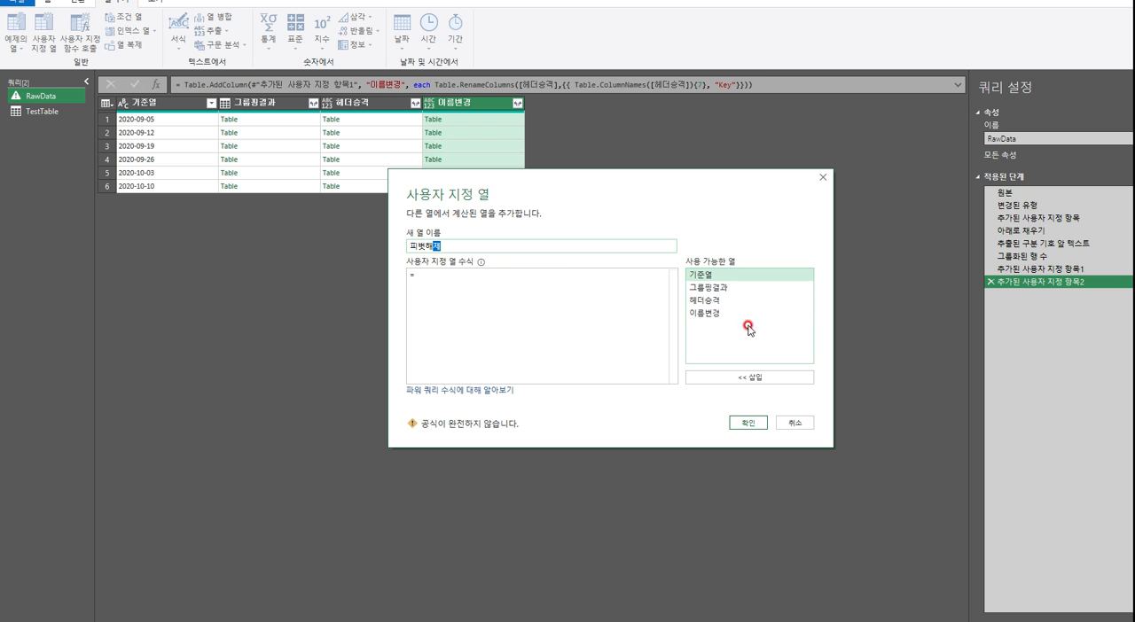
click(708, 323)
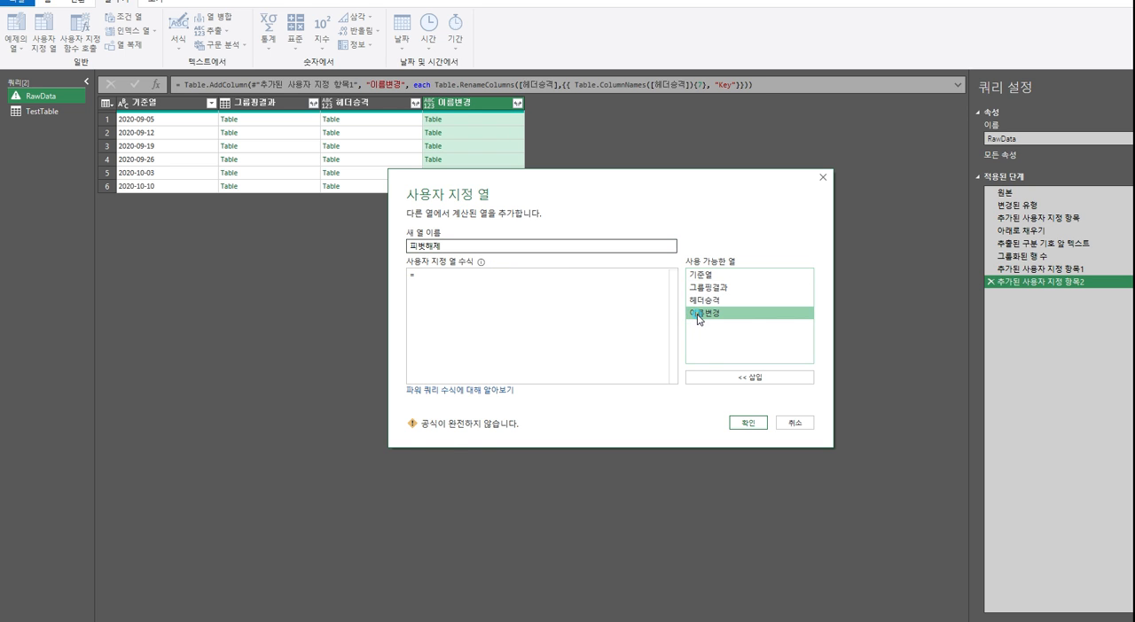
double_click(709, 323)
click(747, 423)
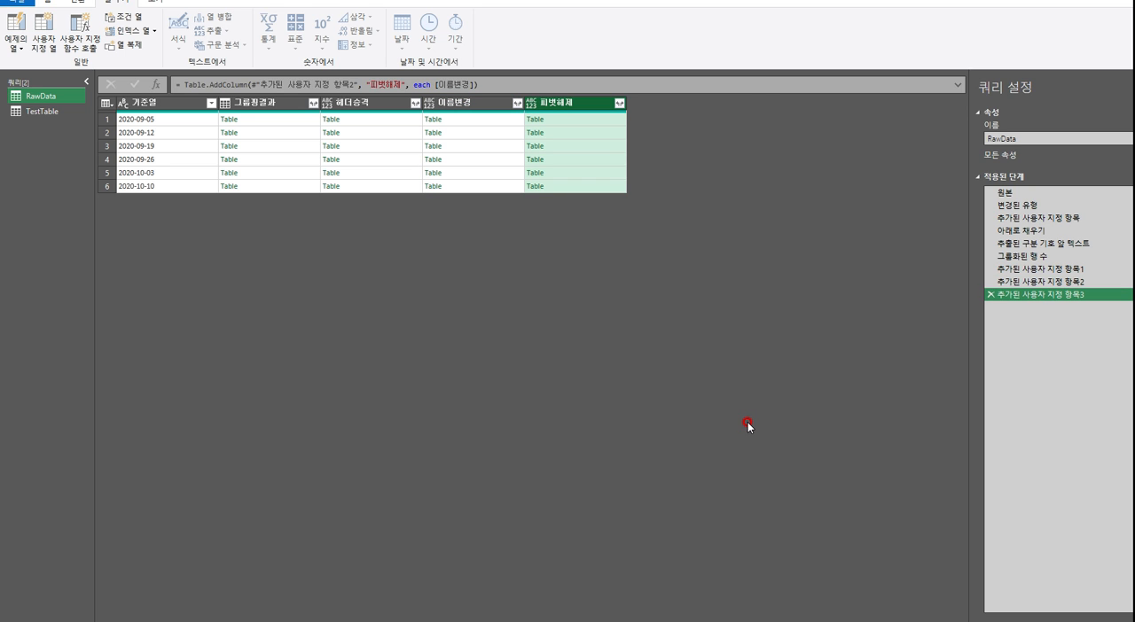
Replace [이름변경] in the 피벗해제 formula with Table.UnpivotOtherColumns([이름변경], {"Key"}, "특성", "값") and apply it
click(433, 83)
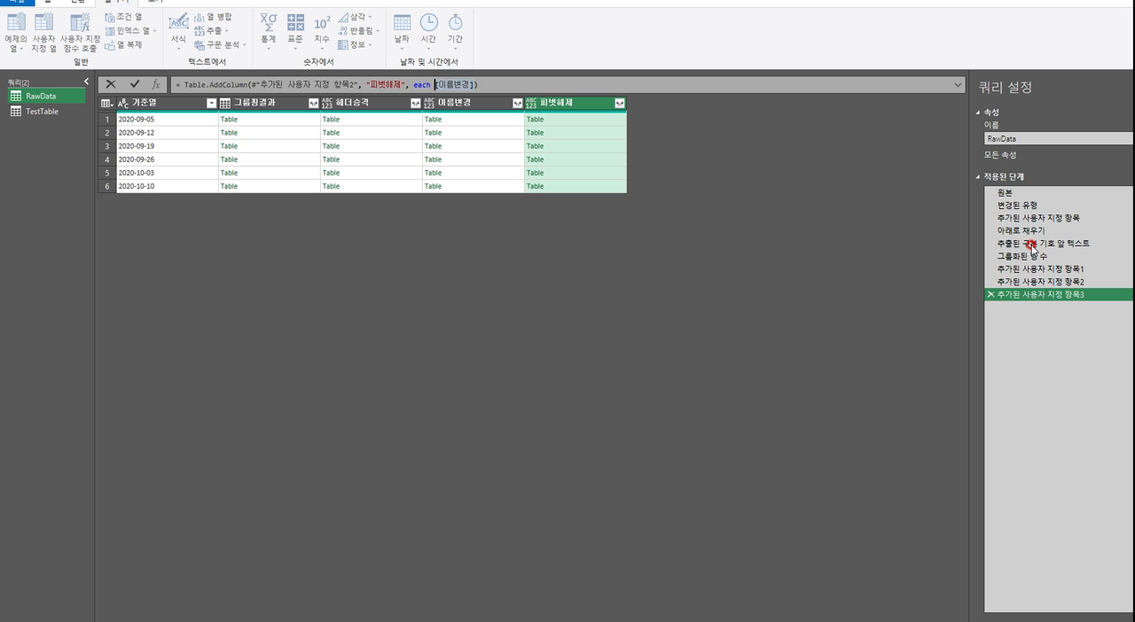
key(ctrl+v)
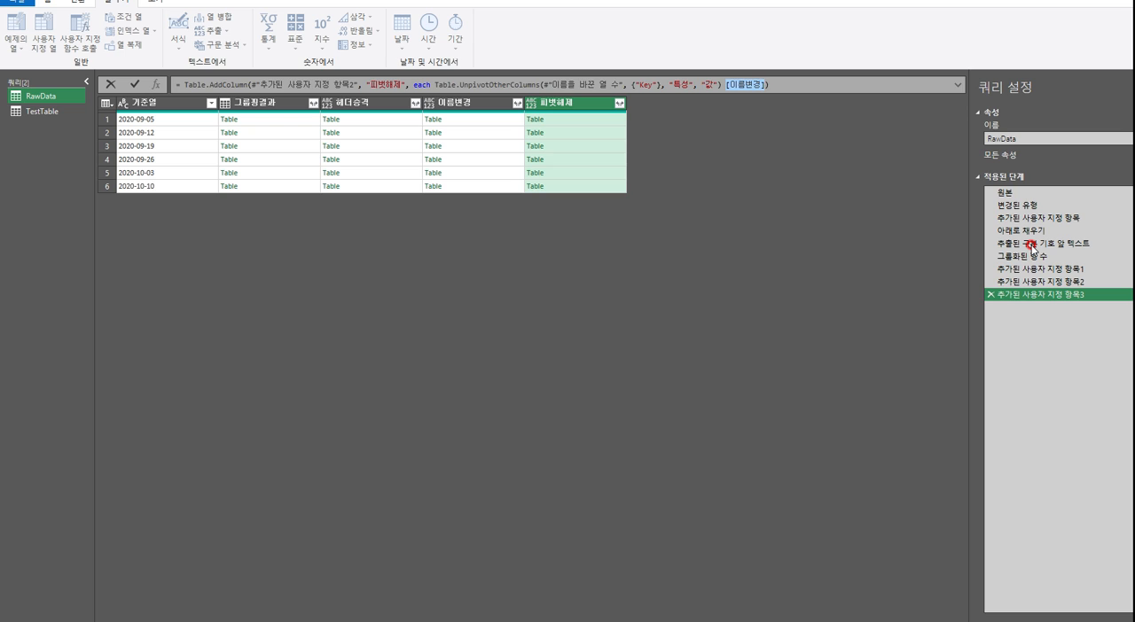
key(Delete)
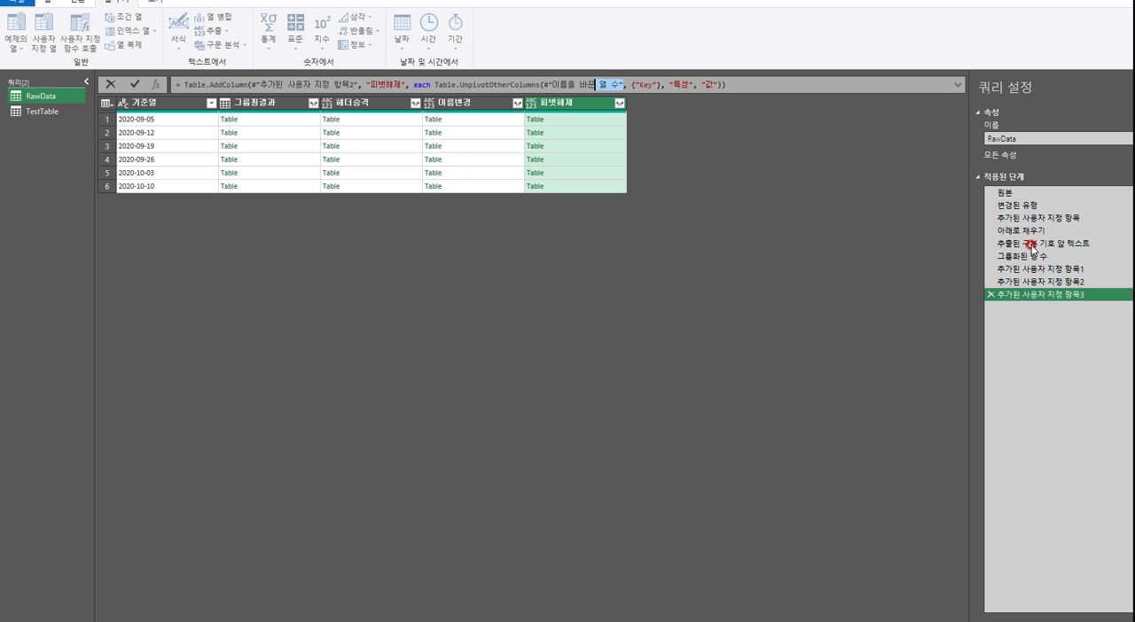
text([이름변경])
key(Return)
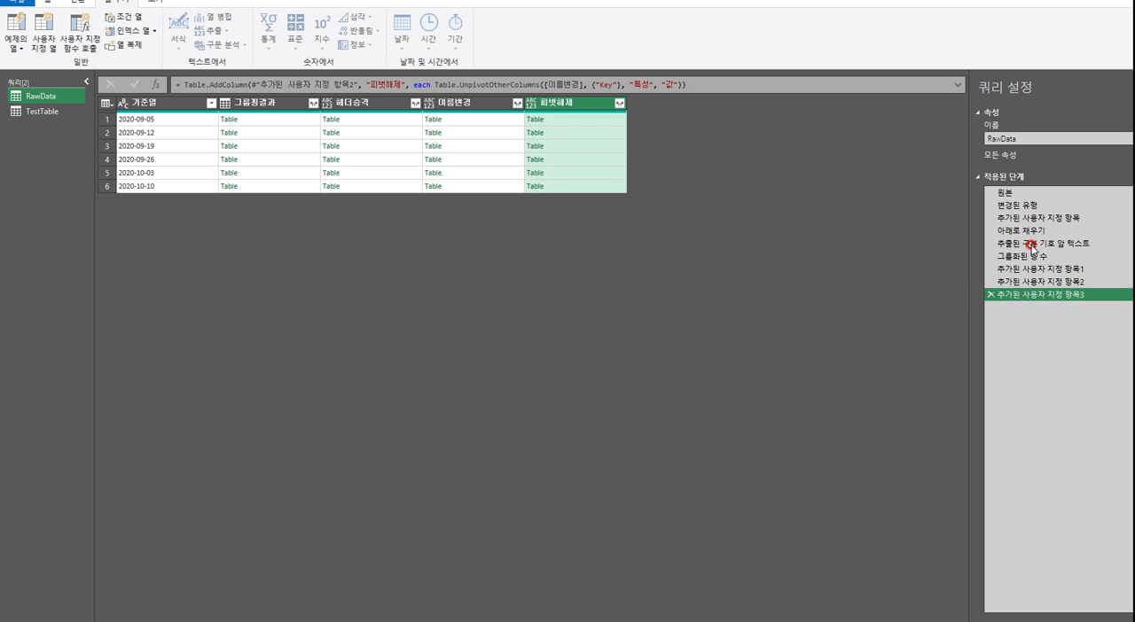
Preview the nested tables in the 피벗해제 column row by row and compare them with TestTable's 제거된 열 수 result
click(614, 121)
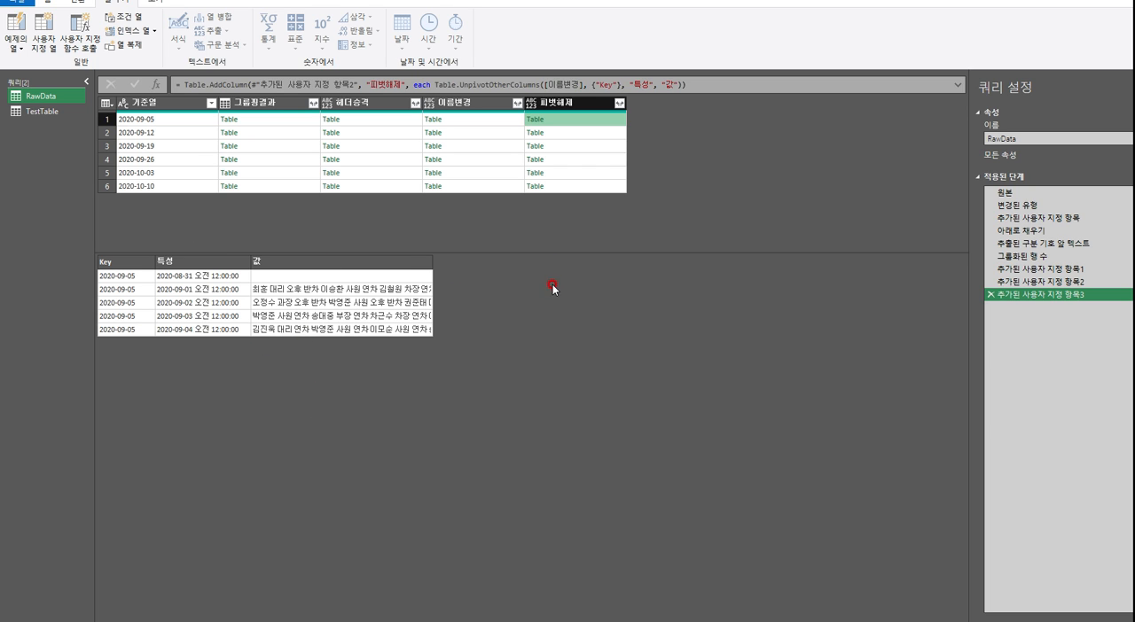
click(610, 134)
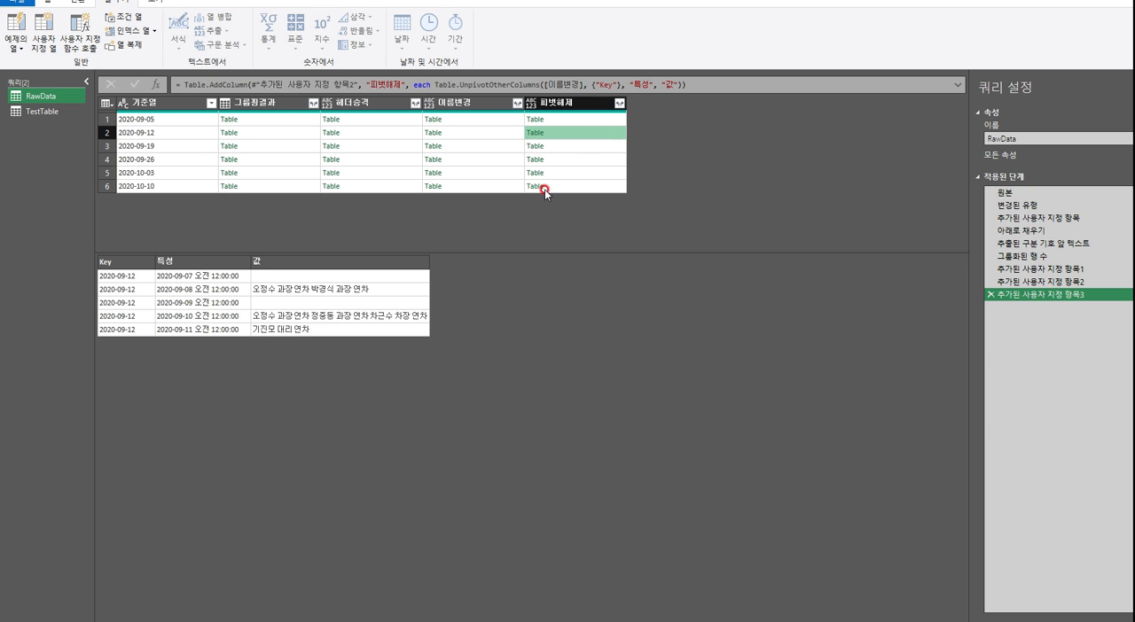
click(612, 147)
click(607, 160)
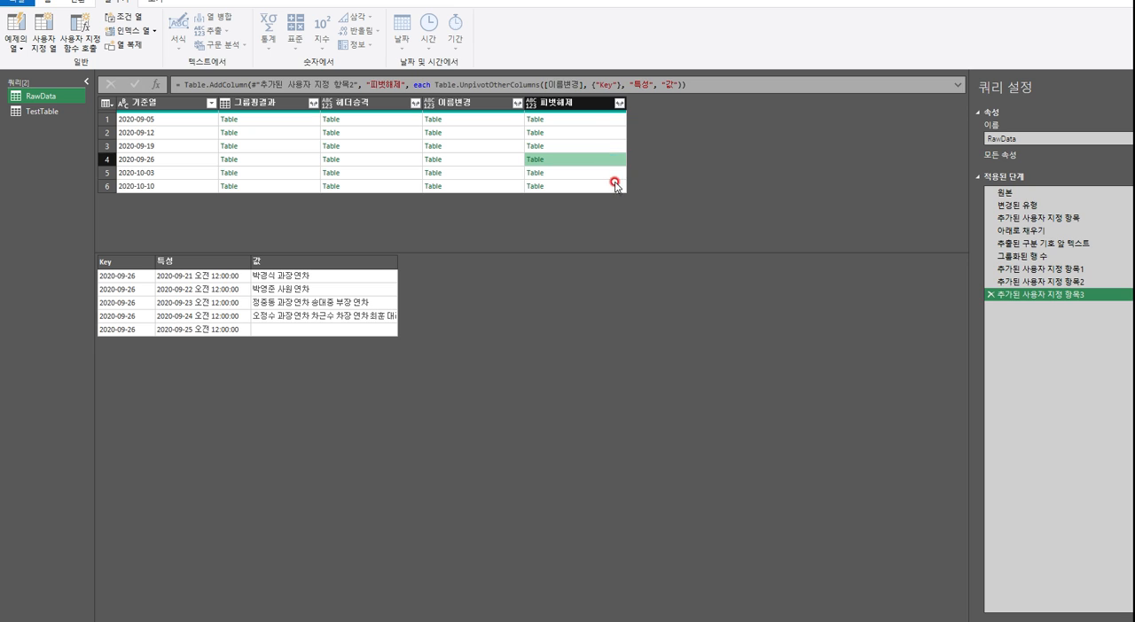
click(610, 174)
click(607, 188)
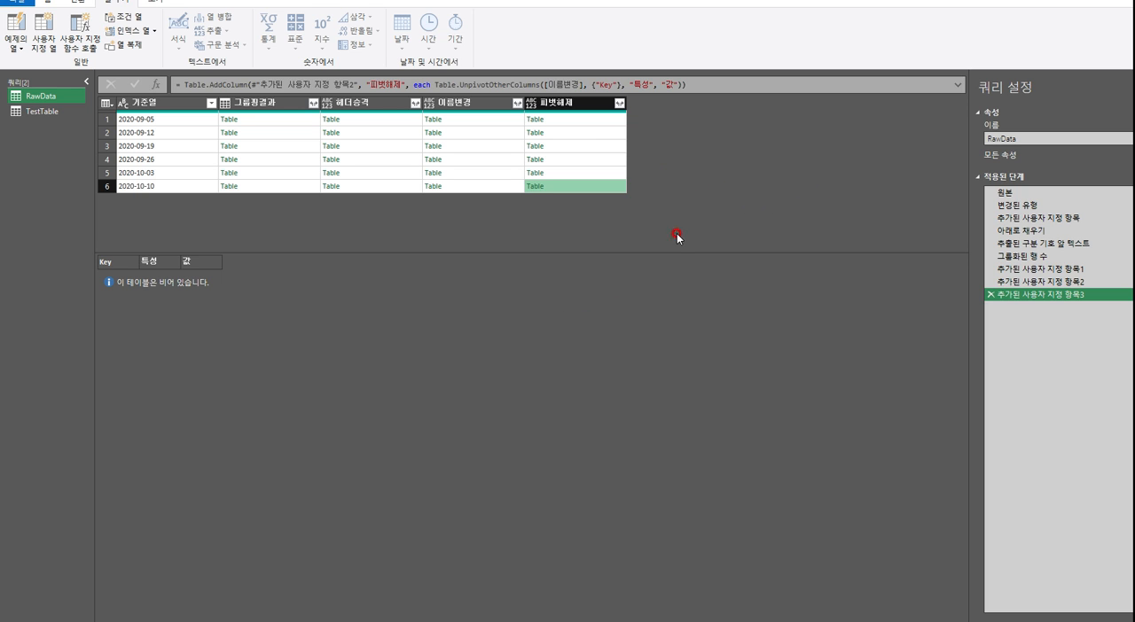
click(41, 111)
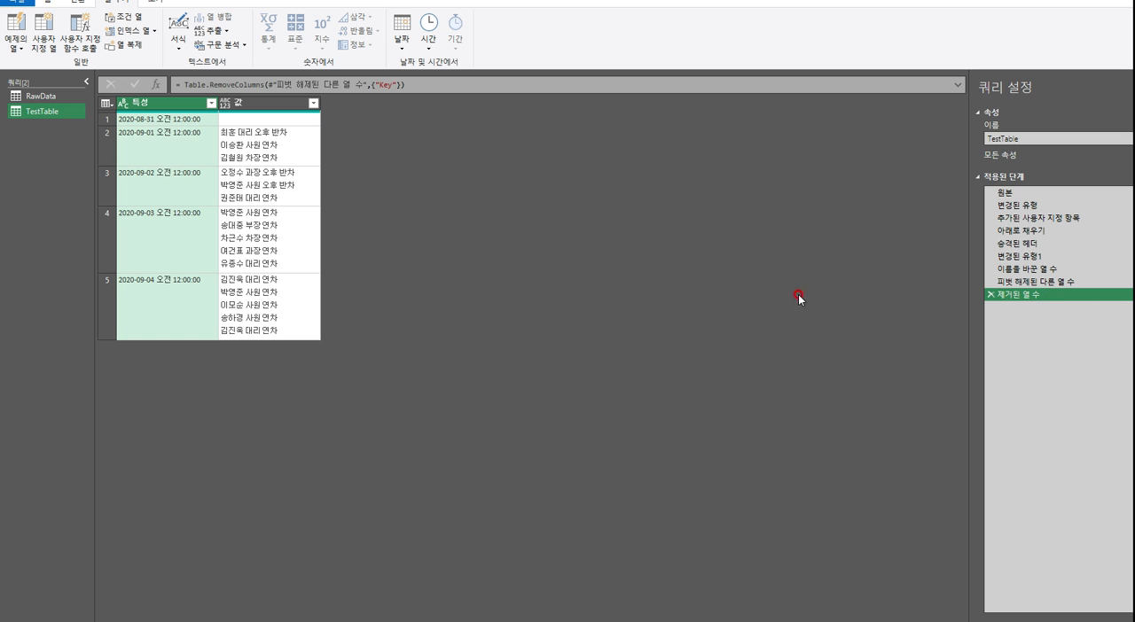
click(38, 98)
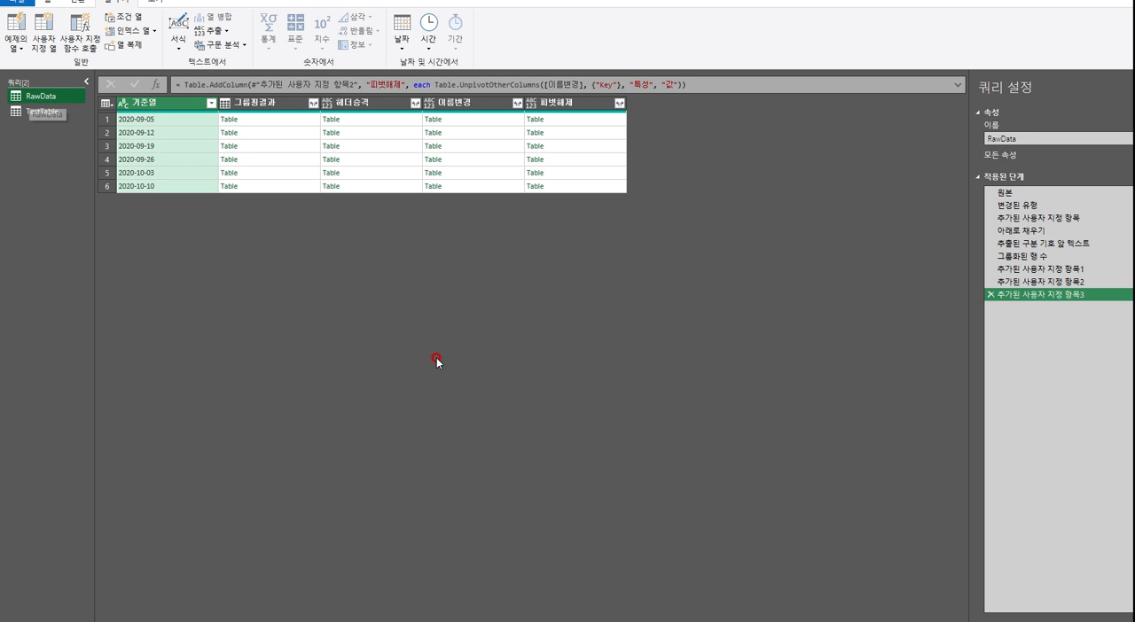
Remove the 기준열, 그룹핑결과, 헤더승격 and 이름변경 columns from RawData, keeping only 피벗해제
click(479, 104)
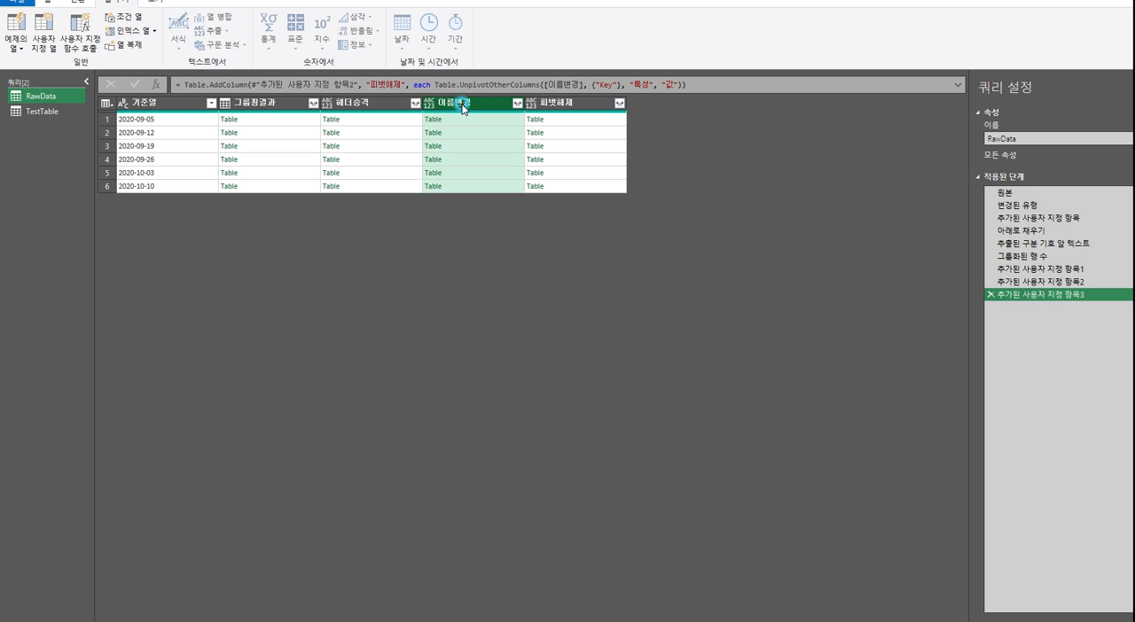
shift+click(149, 105)
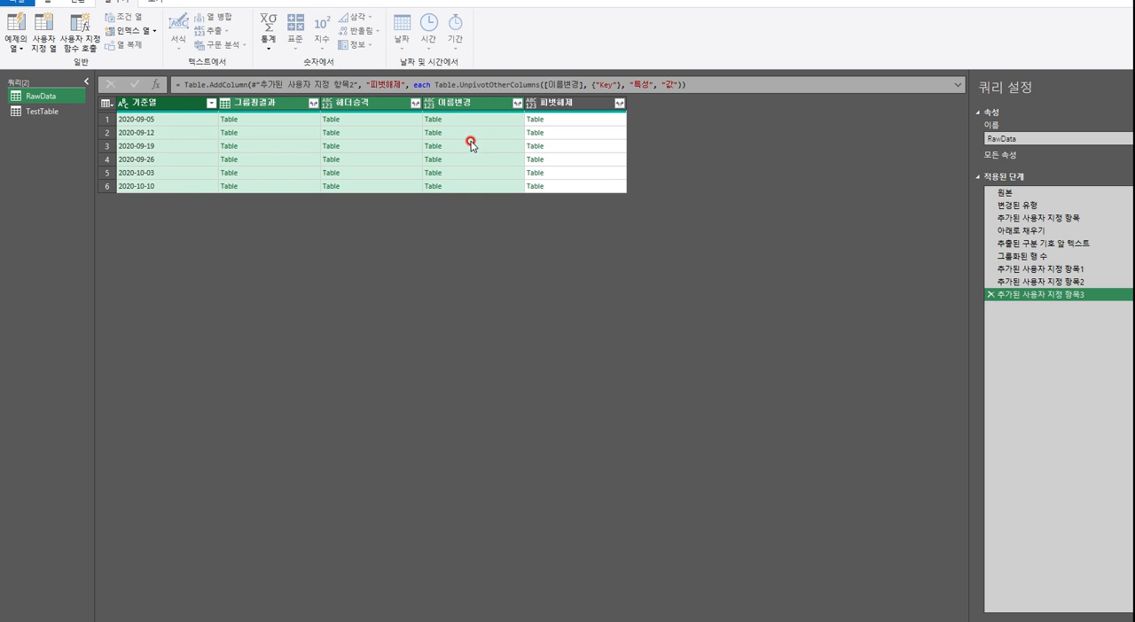
click(567, 104)
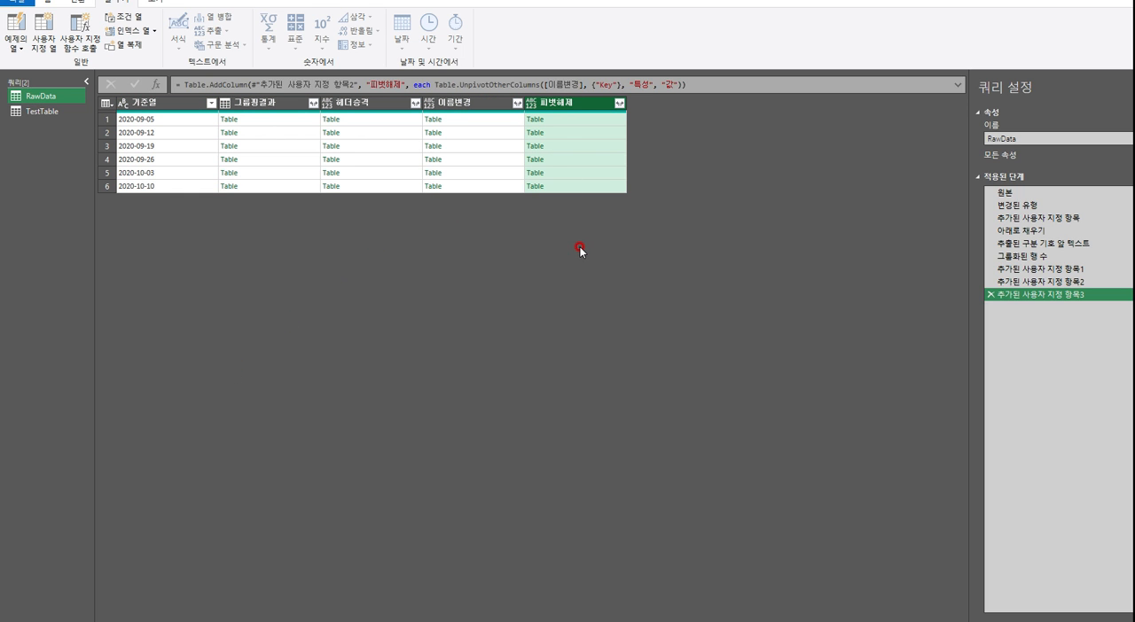
click(470, 105)
shift+click(162, 106)
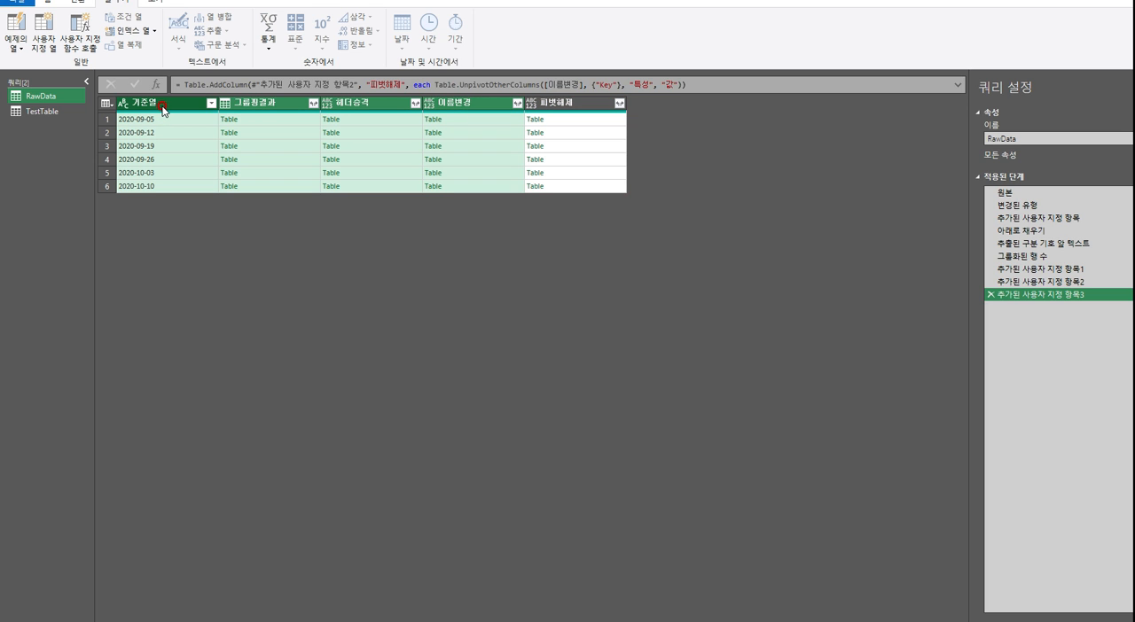
right_click(162, 106)
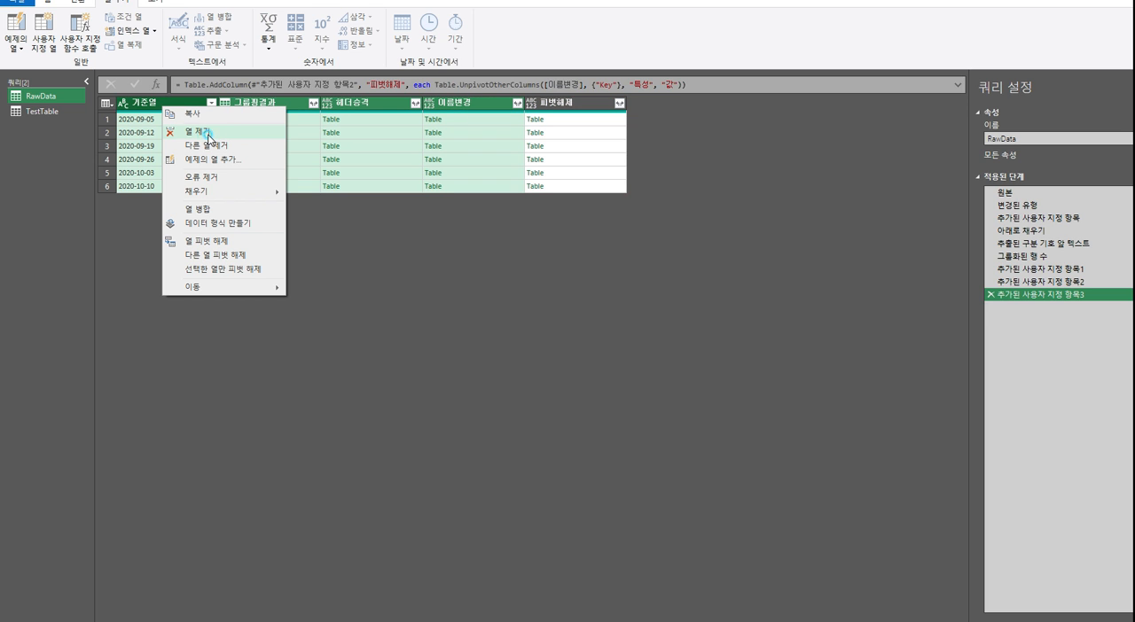
click(207, 136)
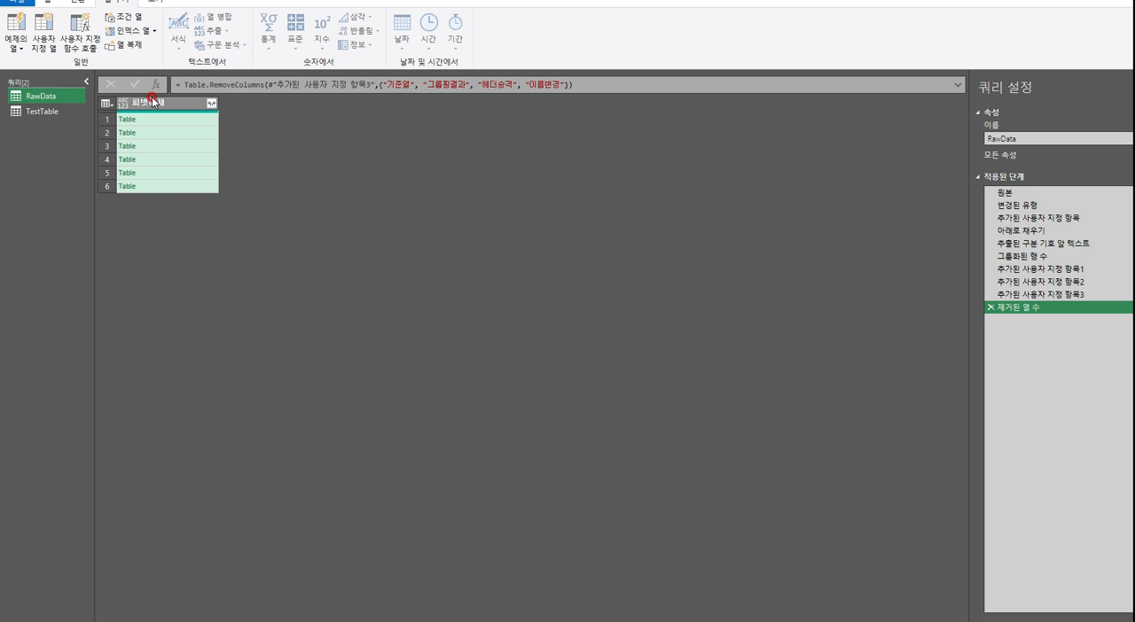
Expand the 피벗해제 column into 특성 and 값, leaving out Key and keeping the original column name as prefix
click(212, 105)
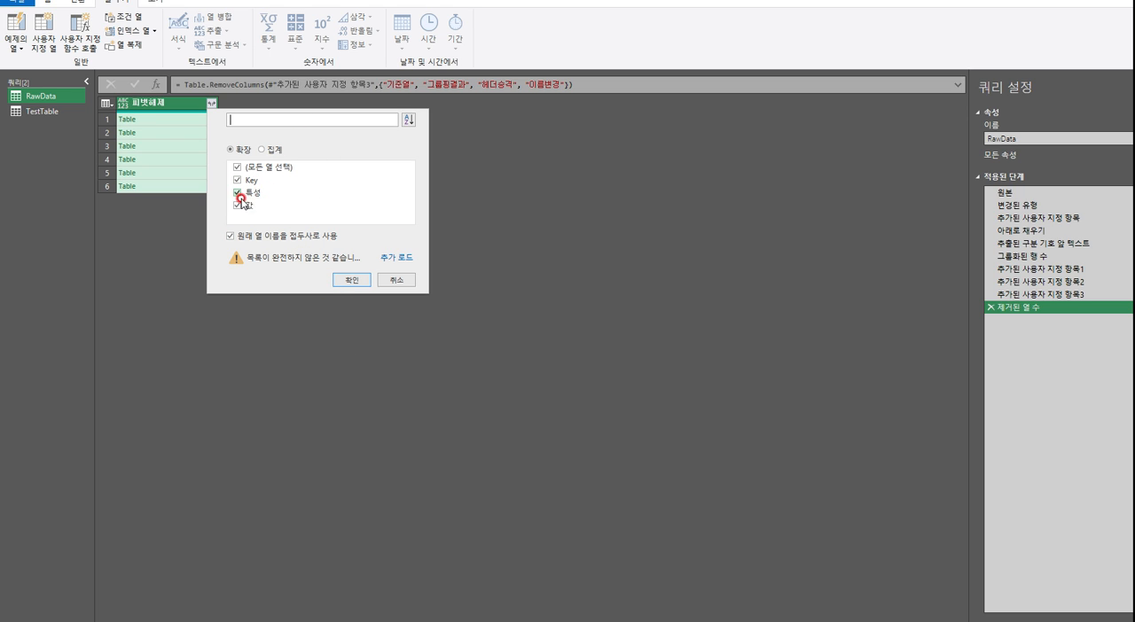
click(237, 180)
click(351, 281)
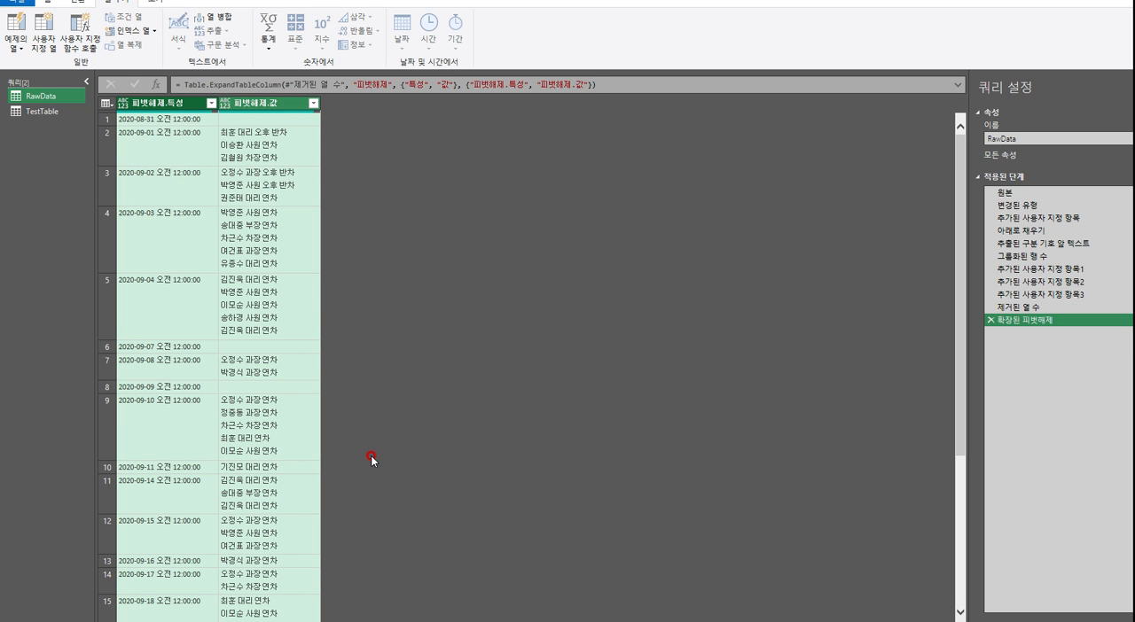
Examine the expanded 피벗해제.특성 and 피벗해제.값 columns from first to last row for blank and null entries
scroll(515, 353, down, 5)
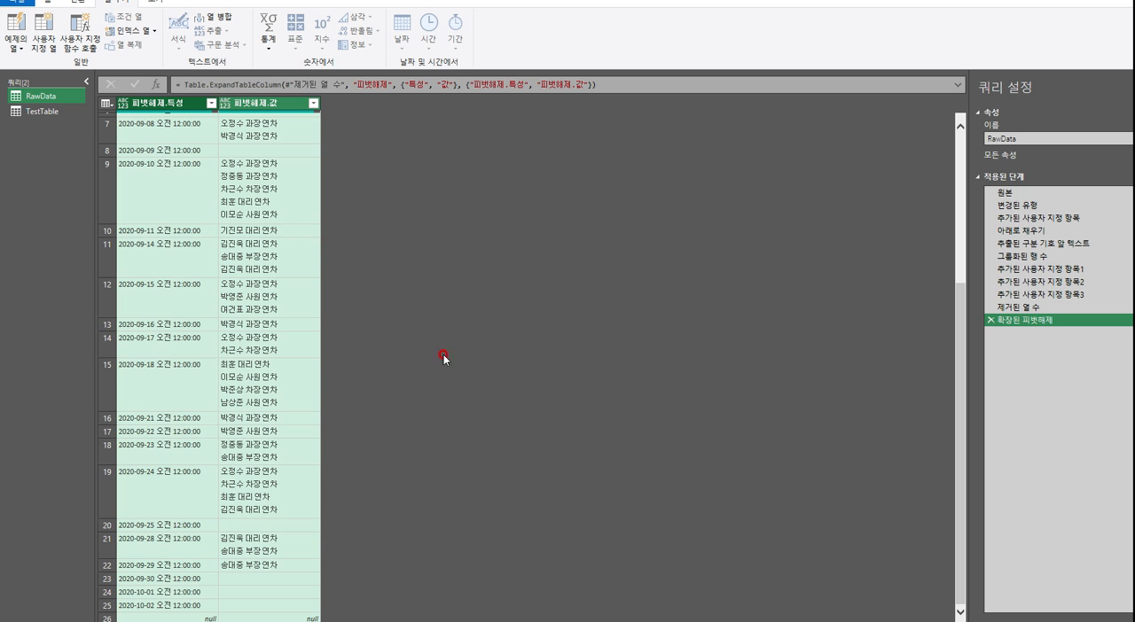
scroll(355, 461, up, 5)
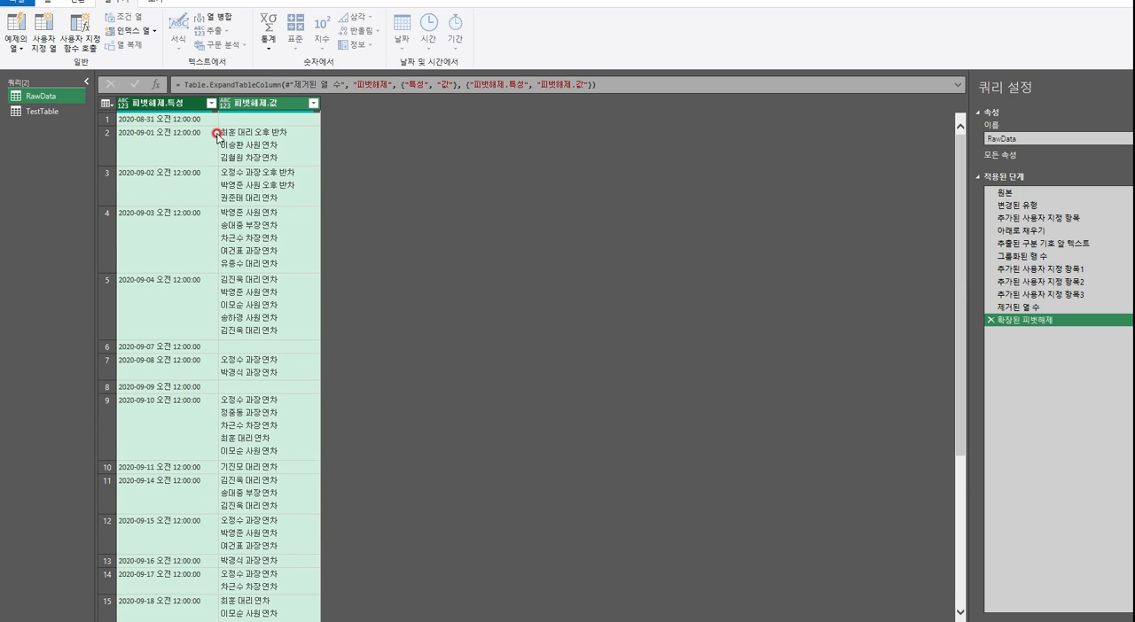
click(186, 104)
click(267, 105)
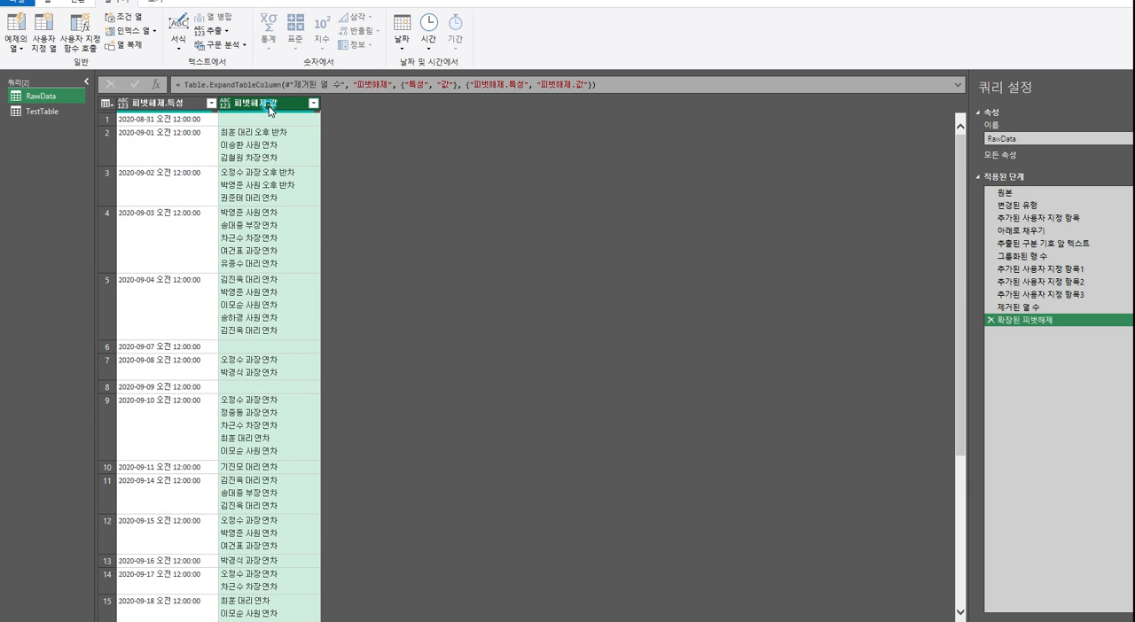
scroll(292, 222, down, 5)
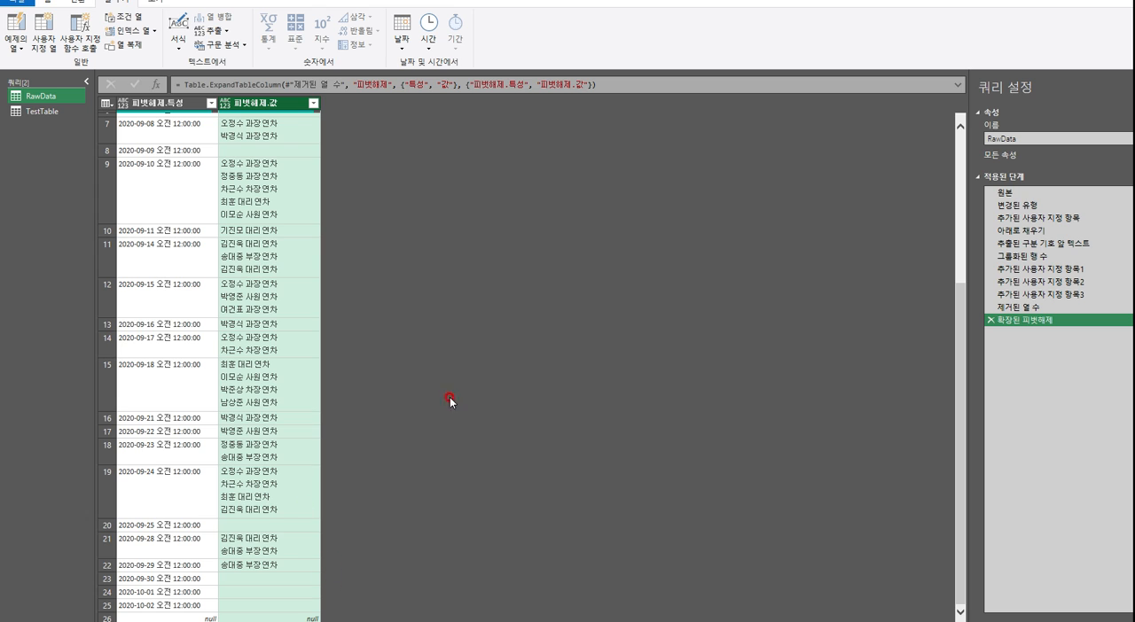
scroll(559, 355, up, 5)
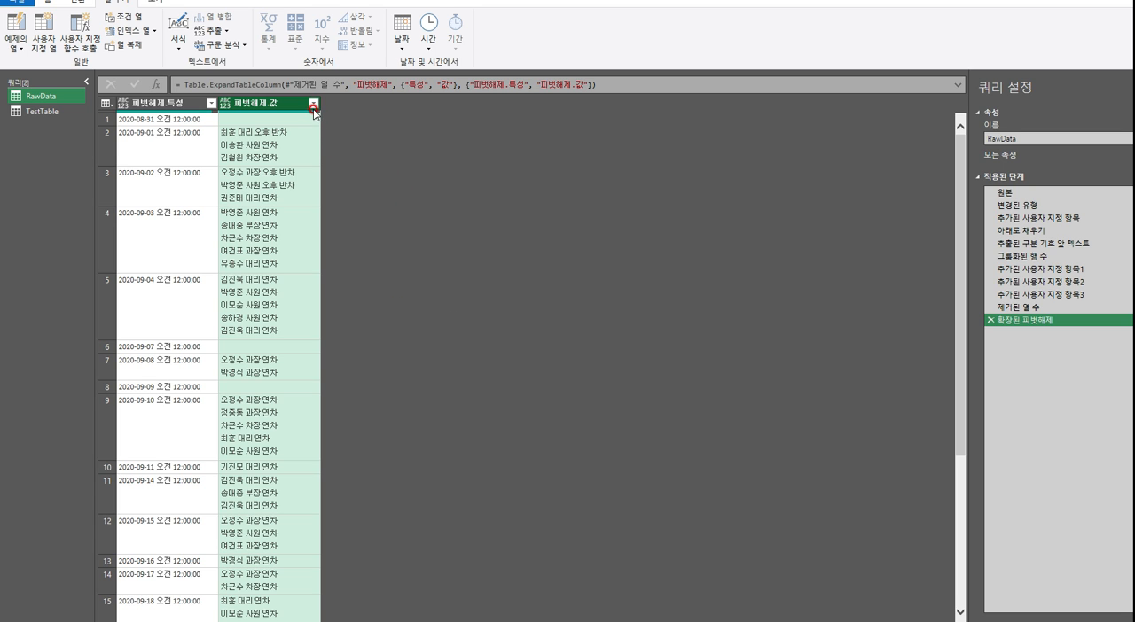
click(235, 124)
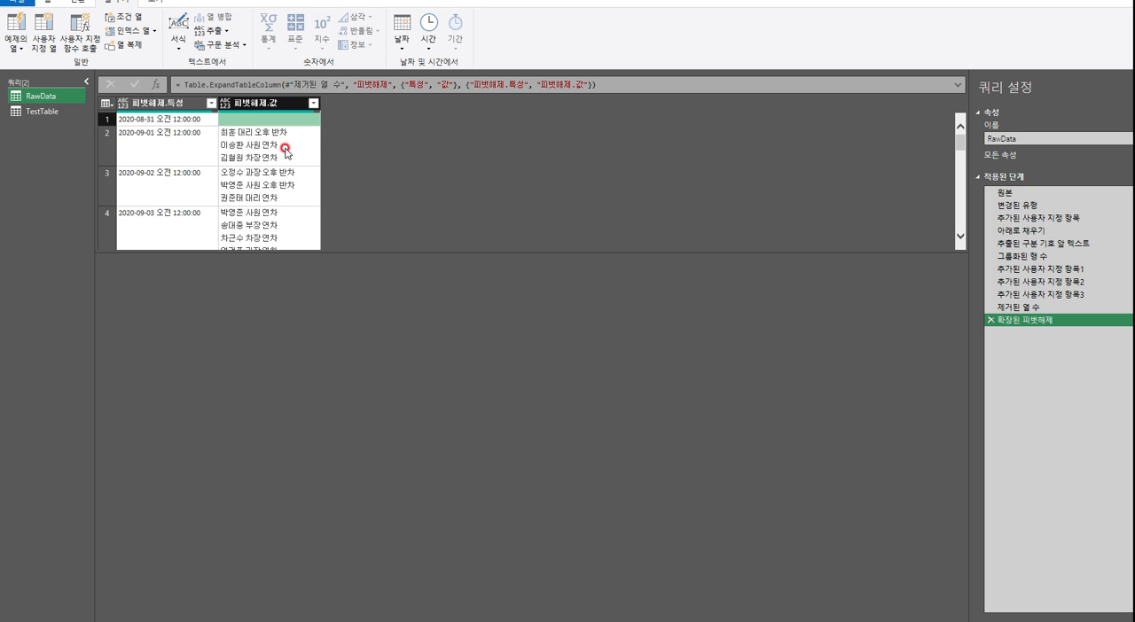
scroll(331, 172, down, 4)
scroll(271, 233, down, 5)
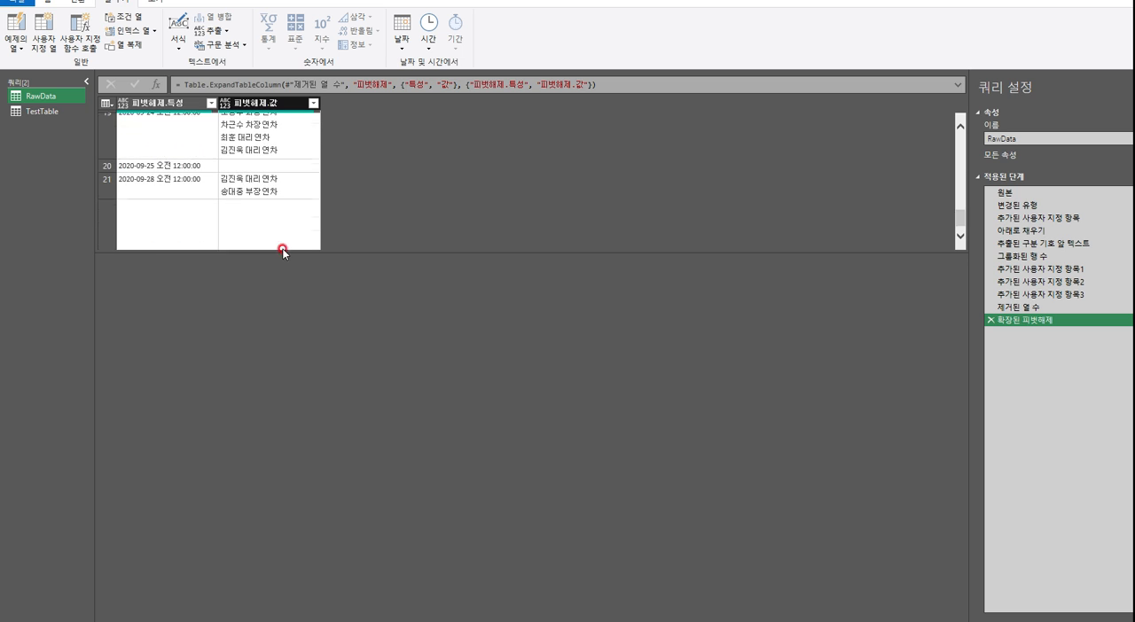
Filter the 피벗해제.값 column to exclude null and blank entries
click(313, 103)
click(135, 250)
click(134, 263)
scroll(167, 284, down, 1)
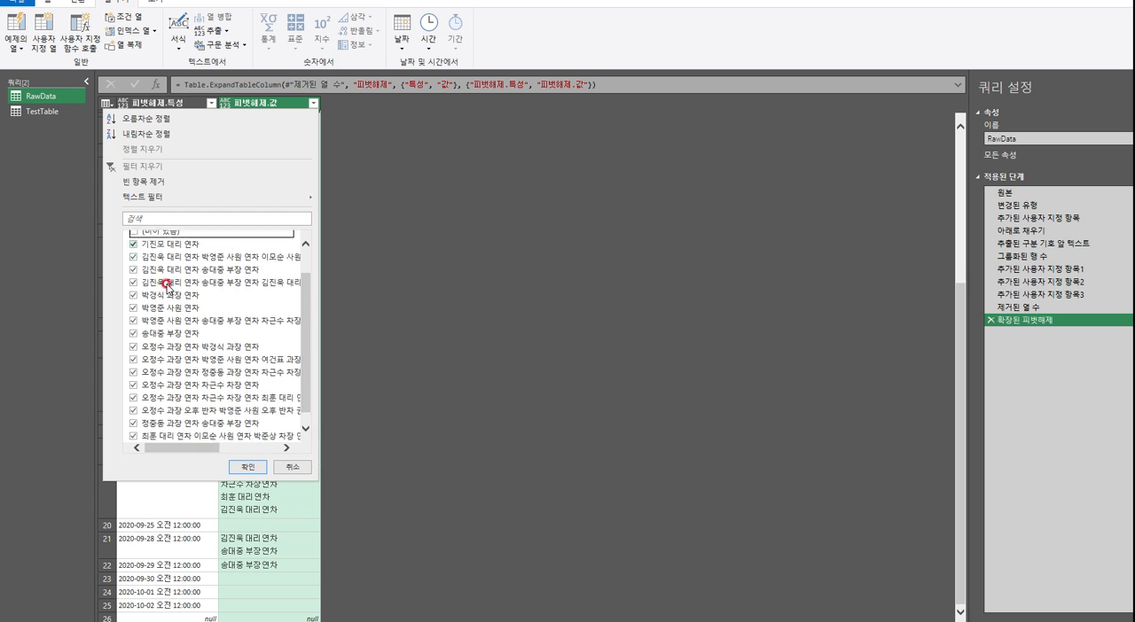
scroll(167, 284, down, 1)
click(248, 463)
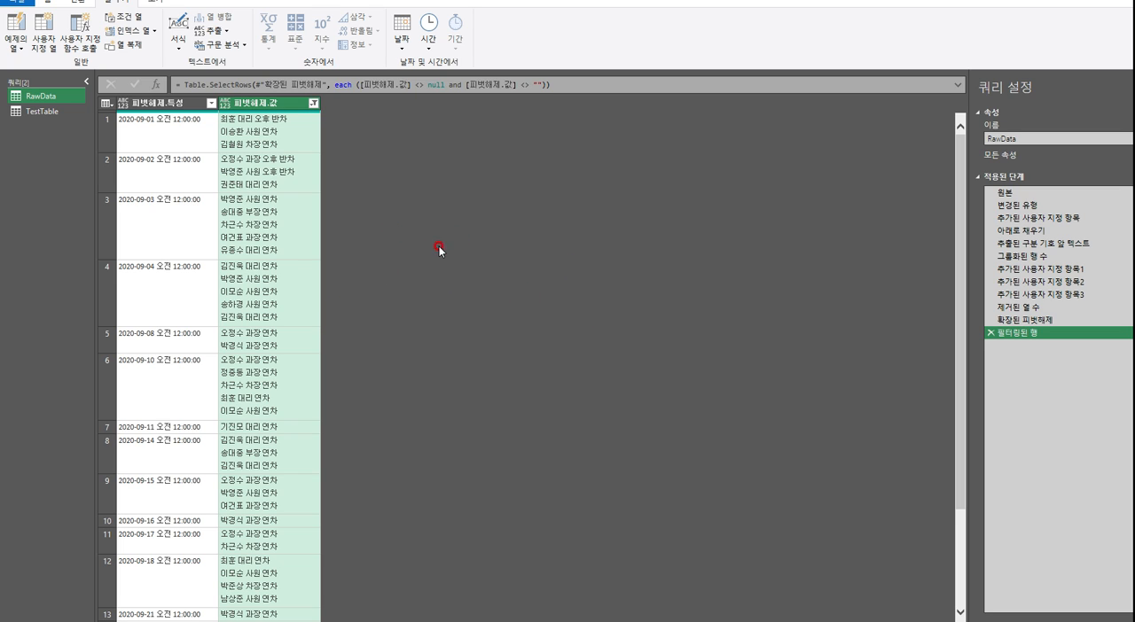
Try to change the 피벗해제.특성 column's type directly to 날짜, and delete the resulting type-change step
click(124, 107)
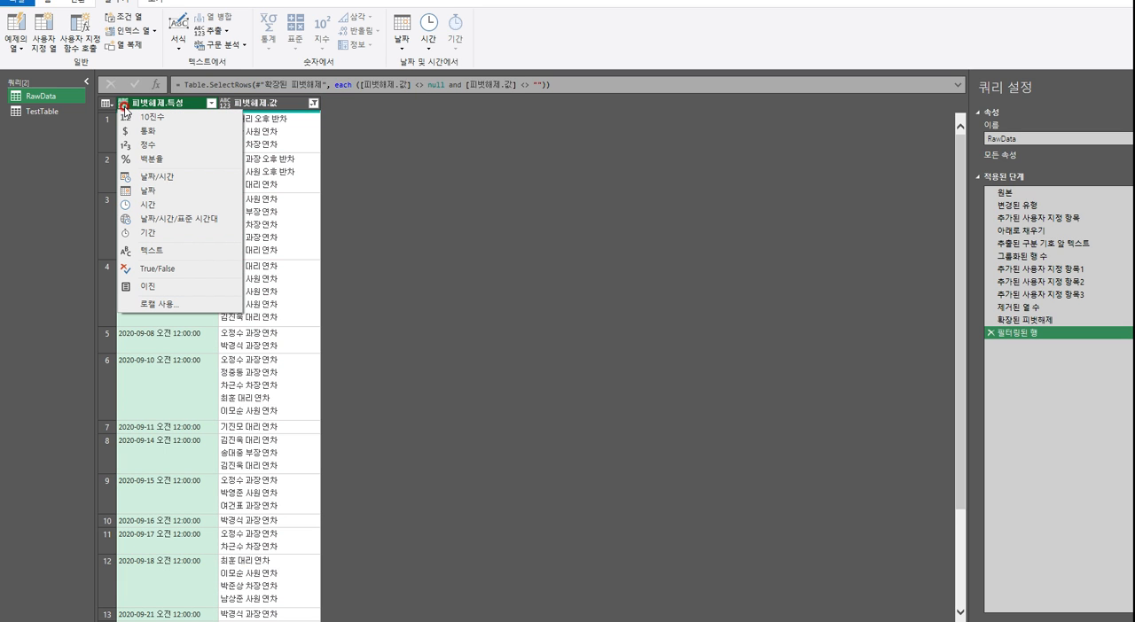
click(159, 188)
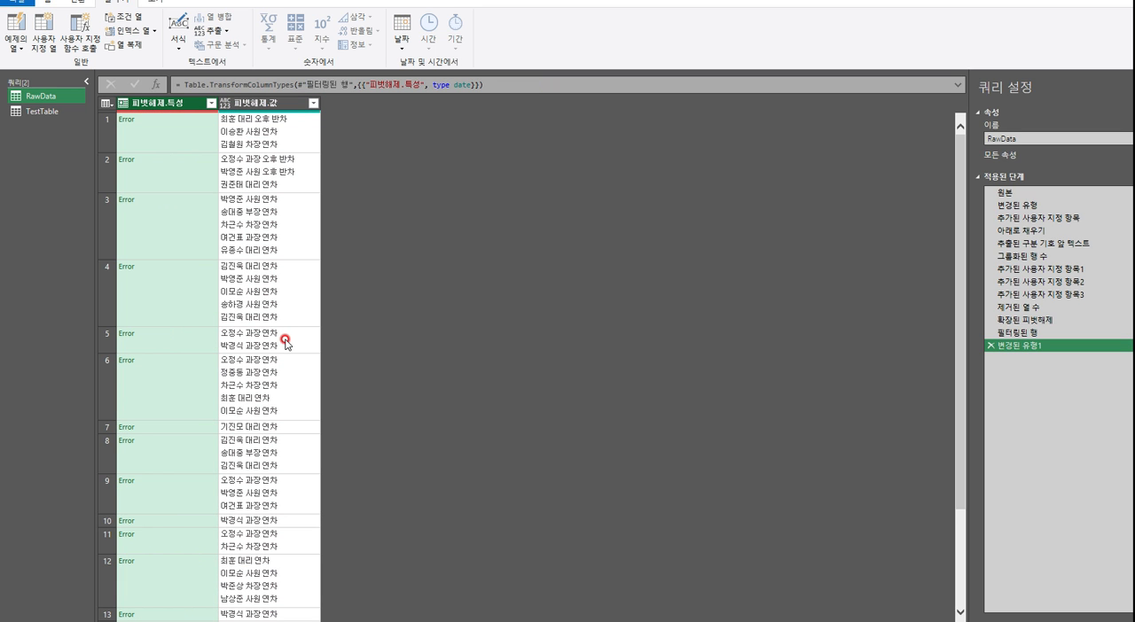
click(990, 348)
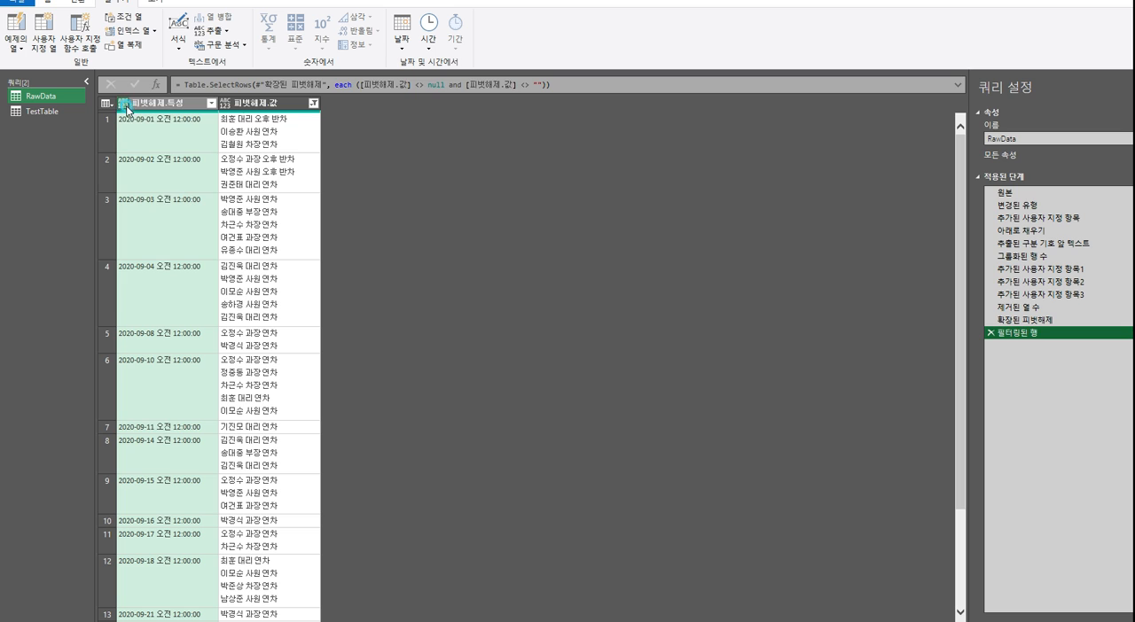
Convert the 피벗해제.특성 column to 날짜/시간 and add a separate new step converting it to 날짜
click(133, 105)
click(152, 178)
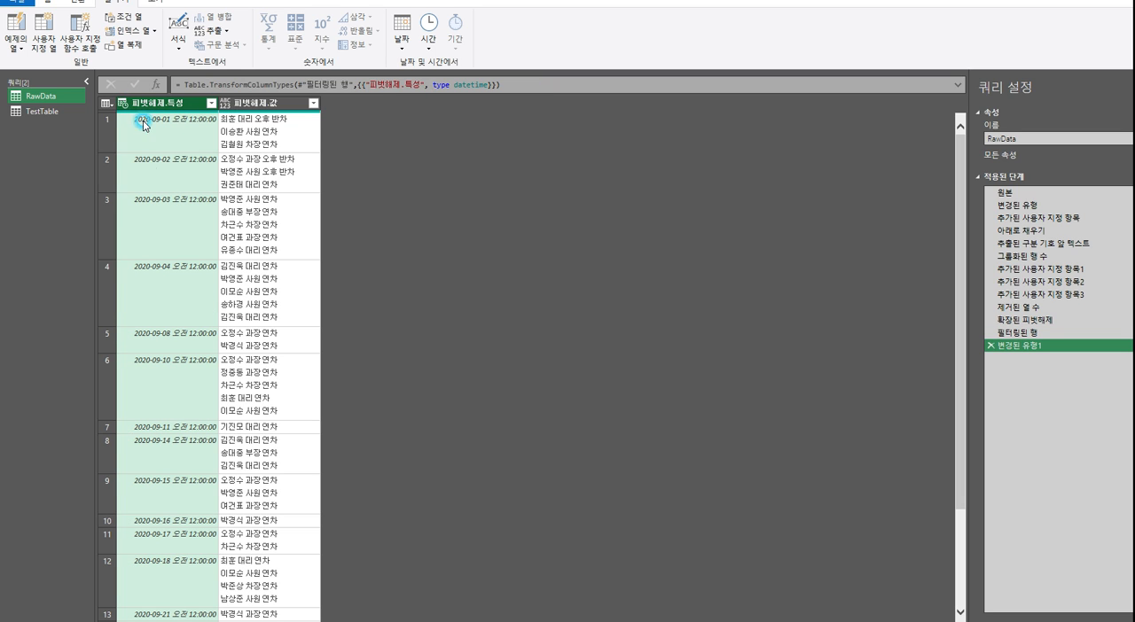
click(130, 106)
click(149, 187)
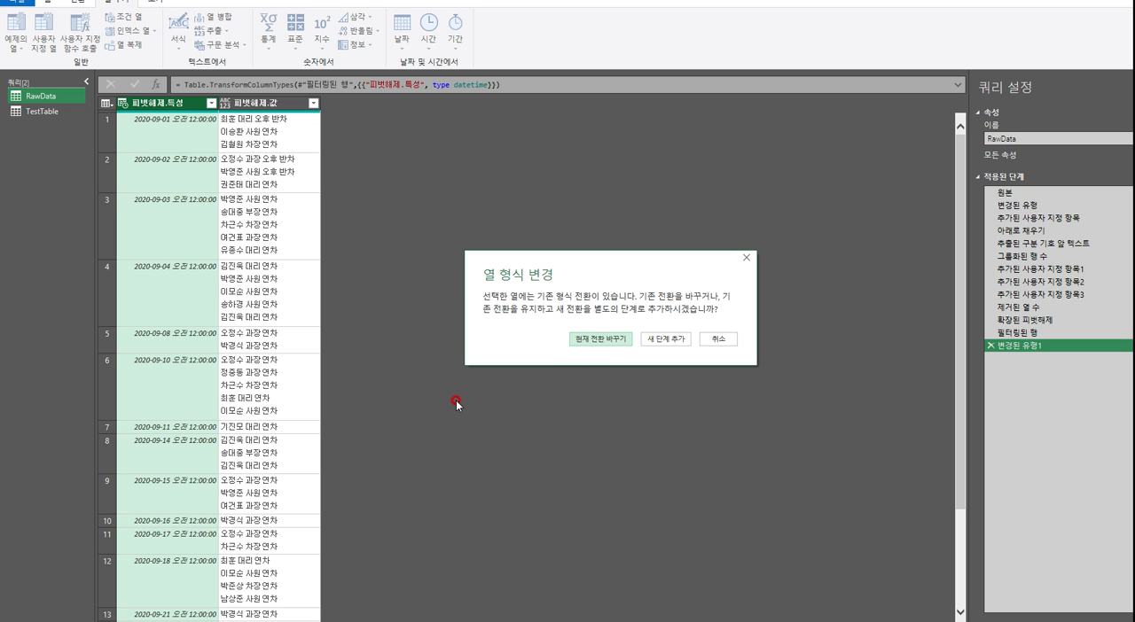
click(663, 342)
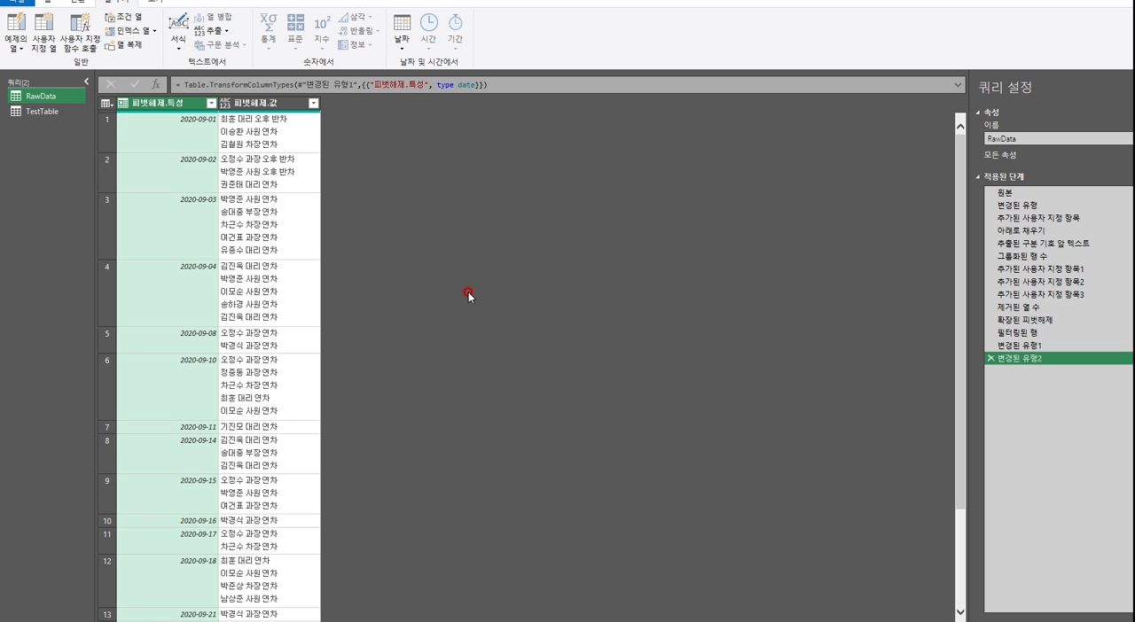
Examine the first 피벗해제.값 cell line by line to see how its separate leave entries are delimited
click(257, 104)
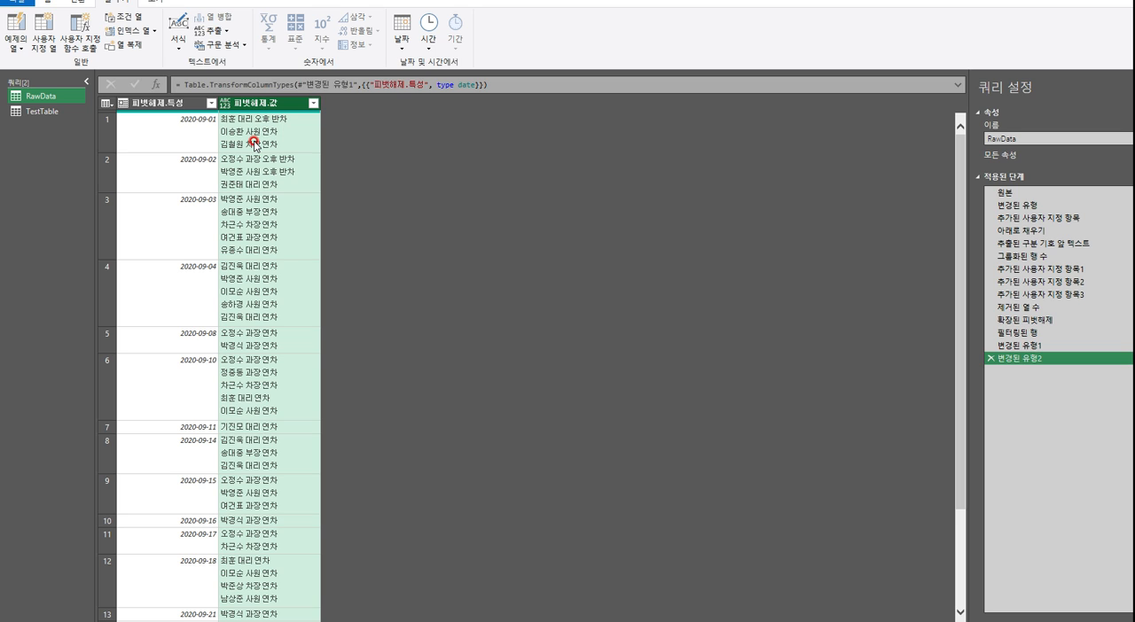
click(297, 136)
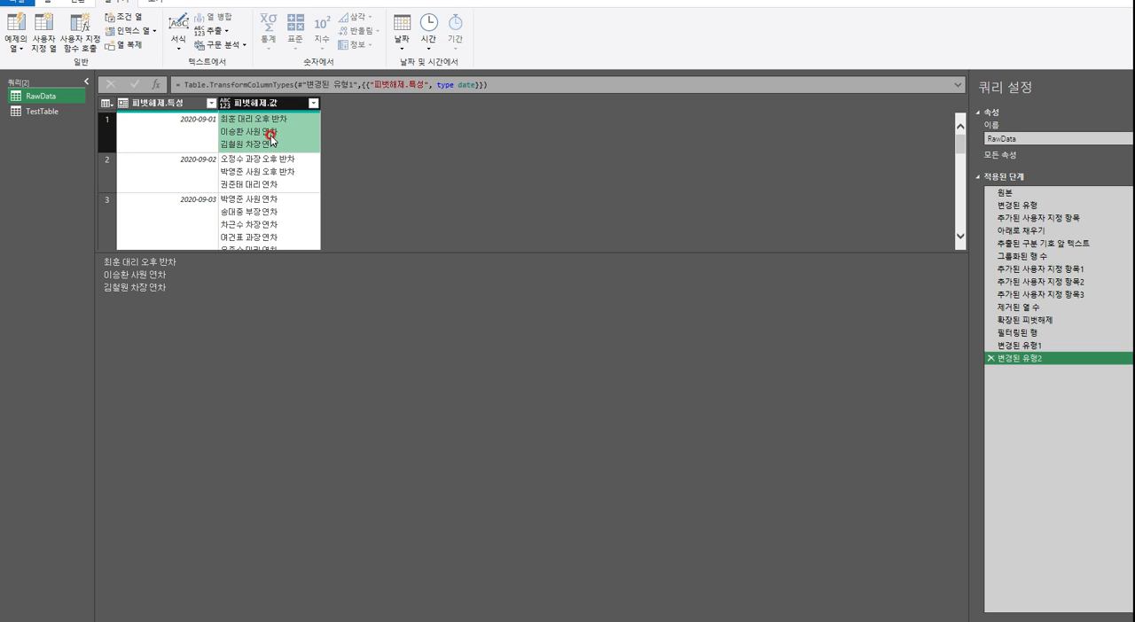
drag(178, 263, 111, 266)
drag(183, 281, 102, 280)
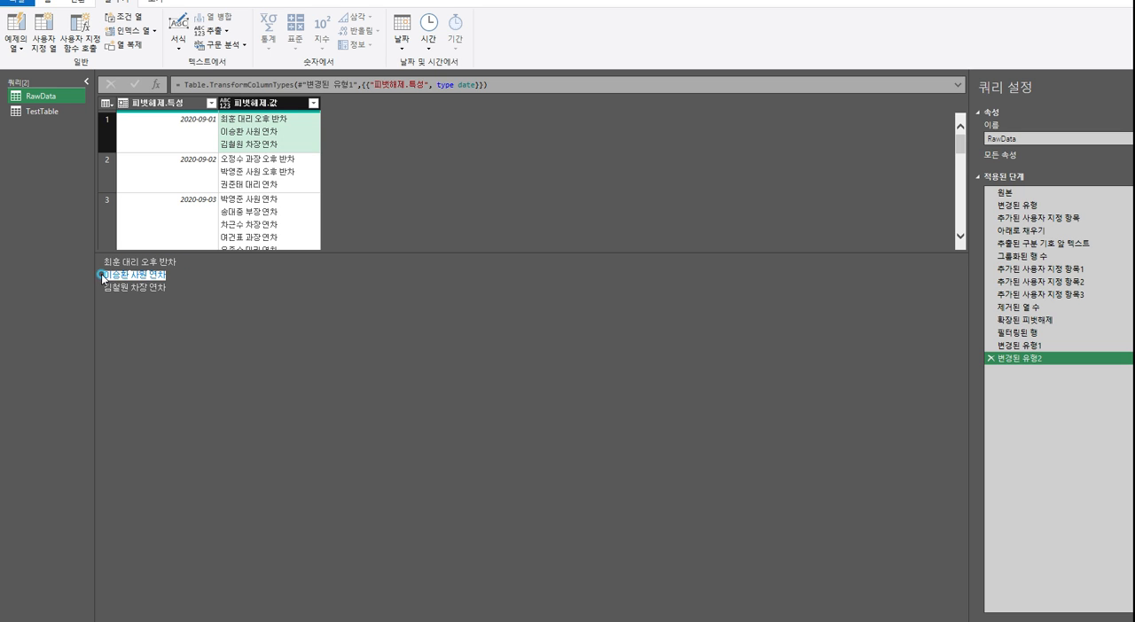
drag(169, 287, 82, 280)
click(199, 291)
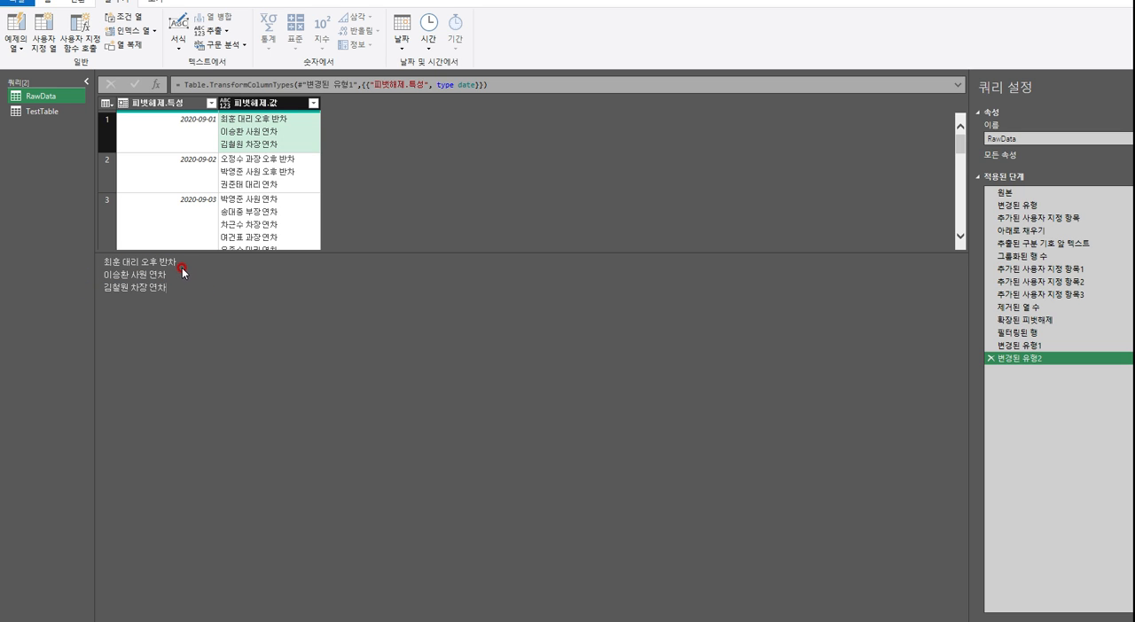
drag(174, 263, 102, 276)
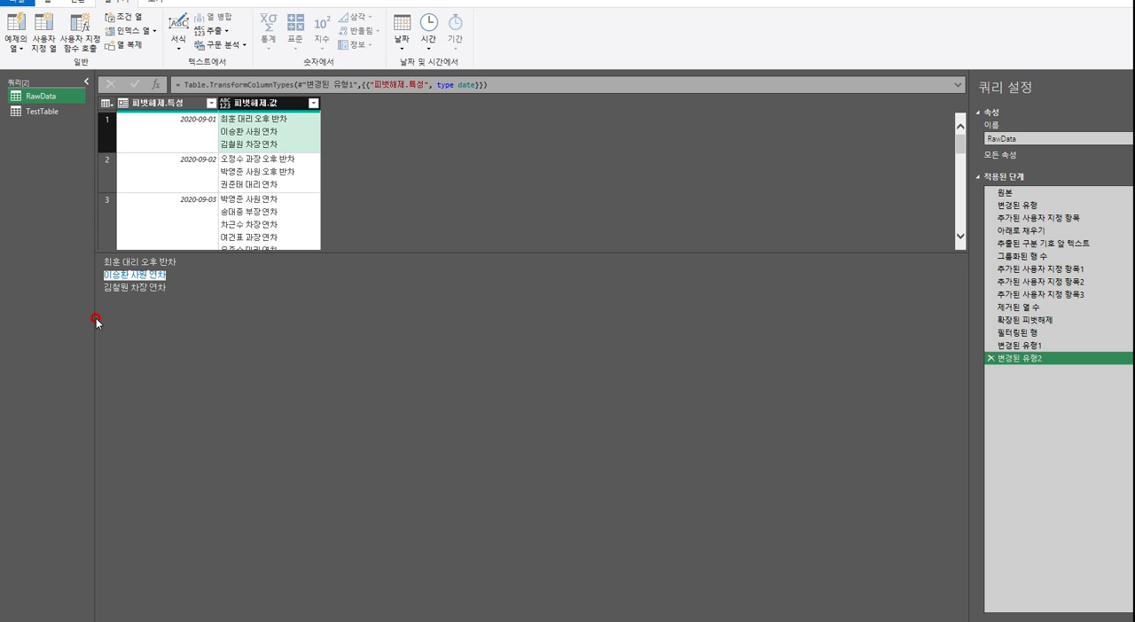
click(217, 314)
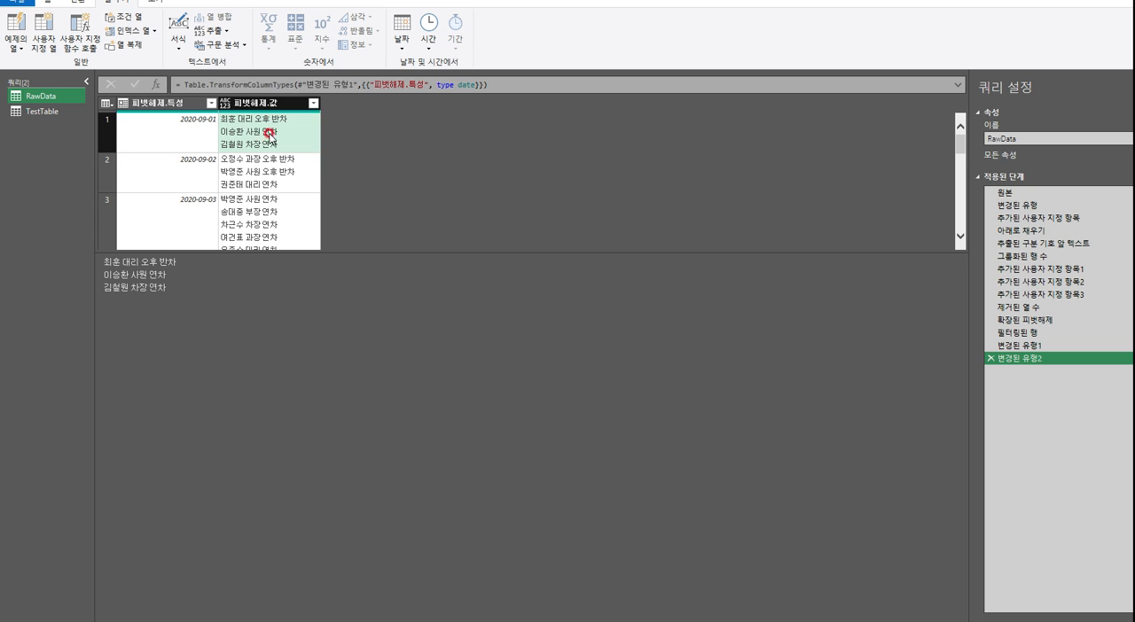
Start splitting the 피벗해제.값 column by delimiter, showing the advanced options and choosing a custom (사용자 지정) delimiter
click(248, 103)
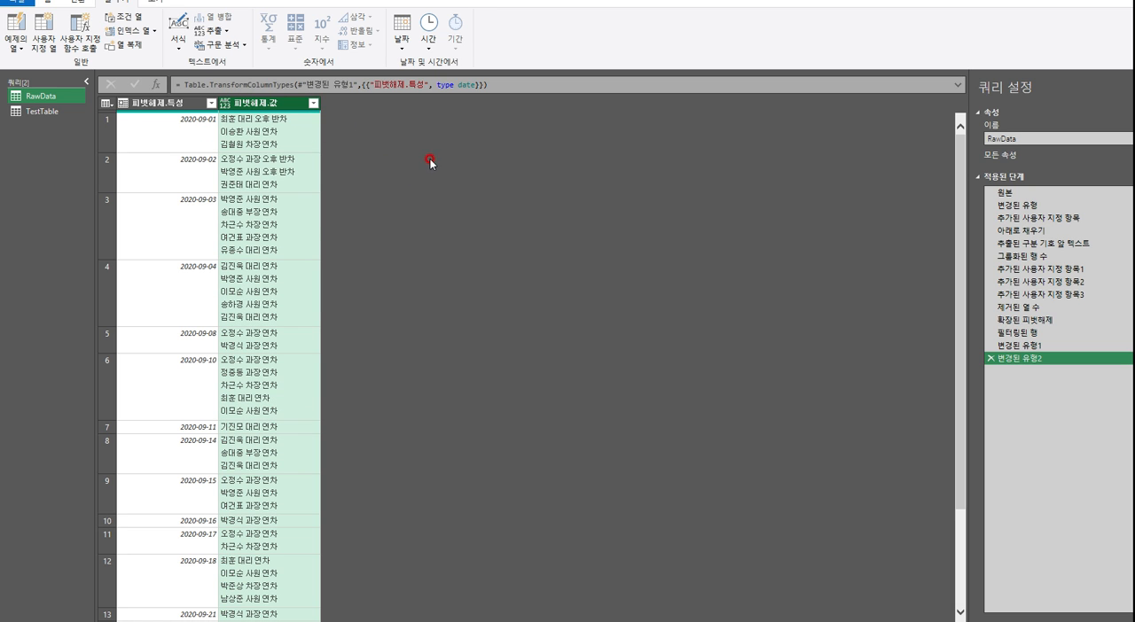
click(64, 6)
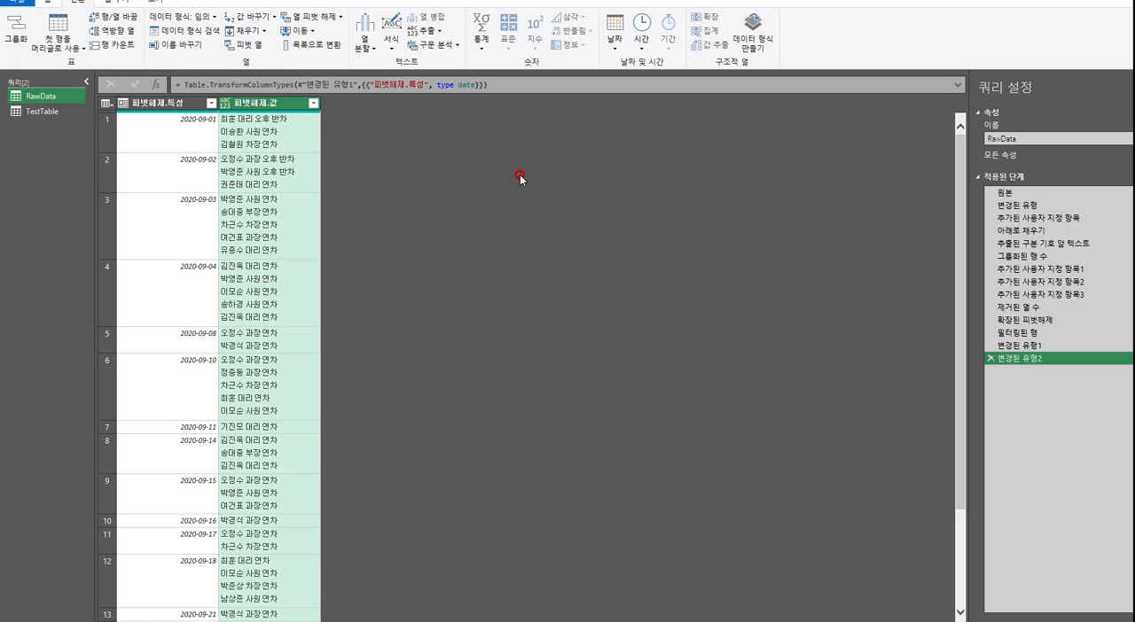
click(365, 37)
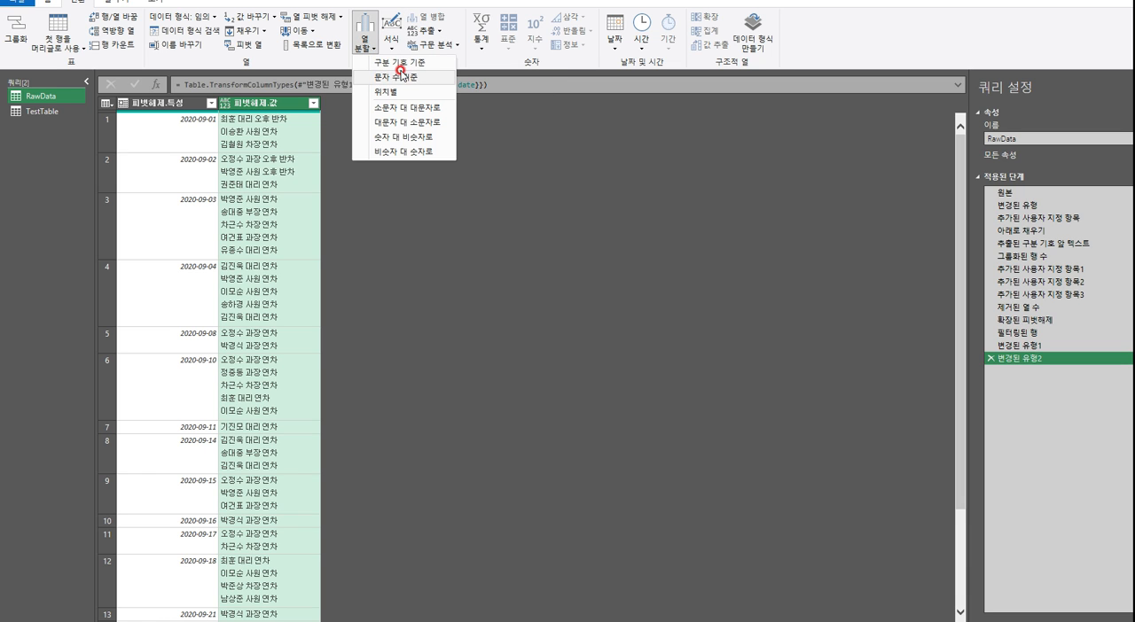
click(413, 65)
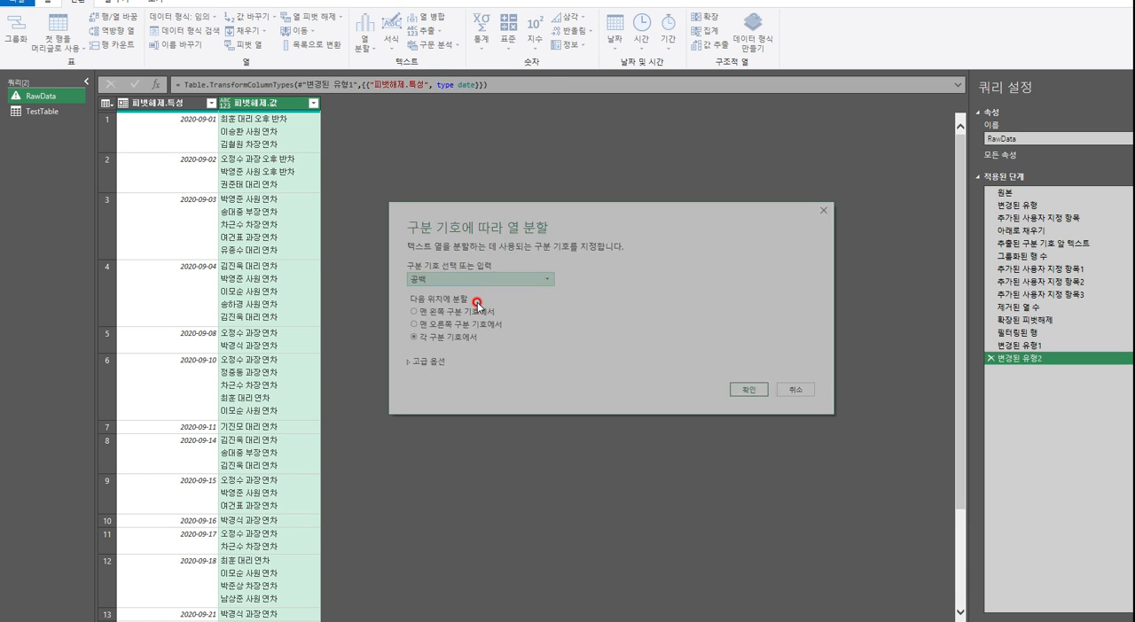
drag(573, 222, 609, 154)
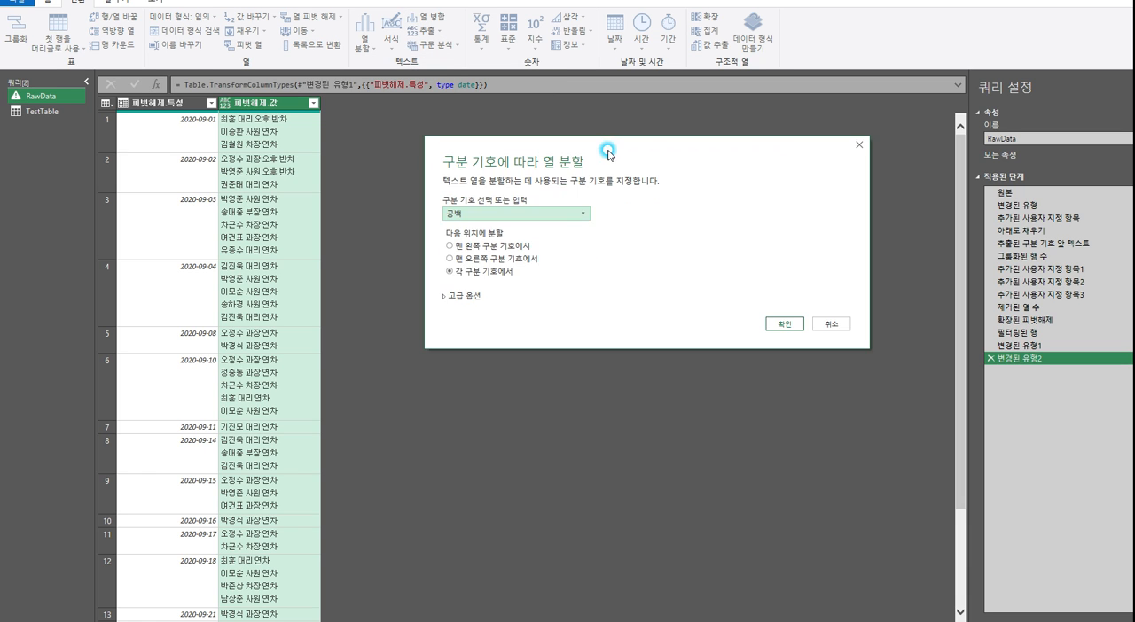
click(445, 298)
click(543, 213)
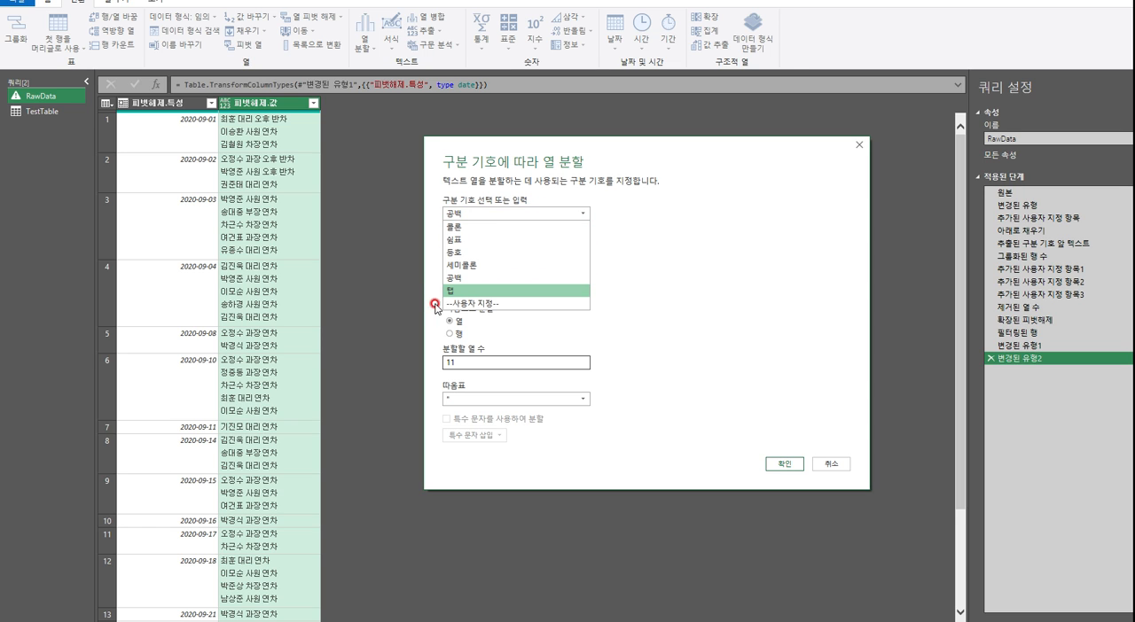
click(476, 304)
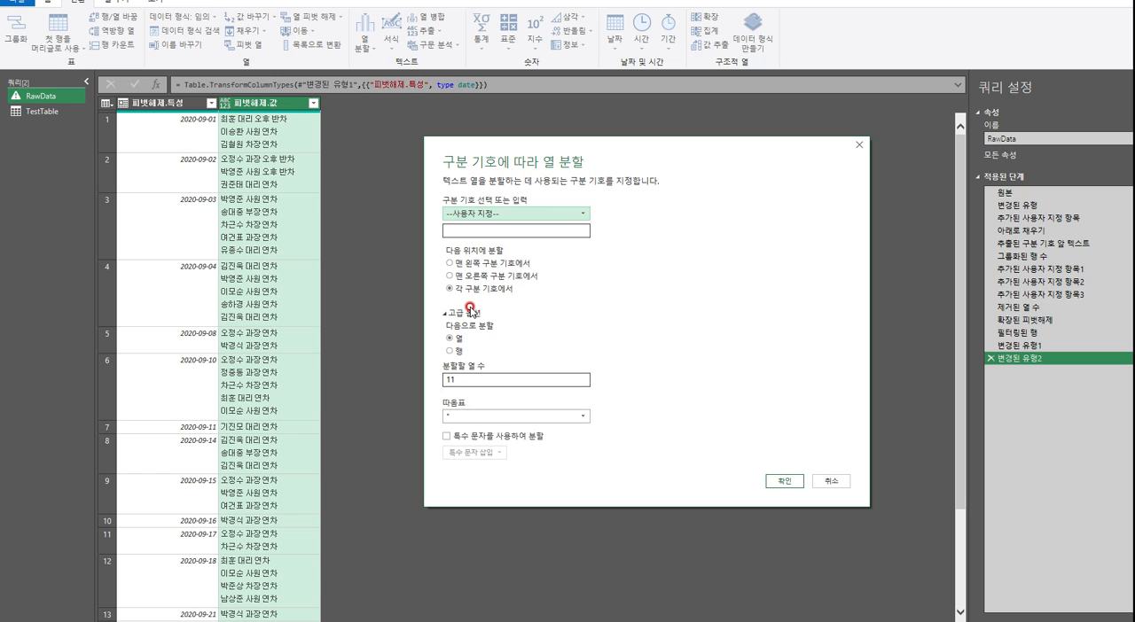
Split the column into 5 columns at each occurrence of the line-feed special character #(lf)
click(550, 255)
click(446, 436)
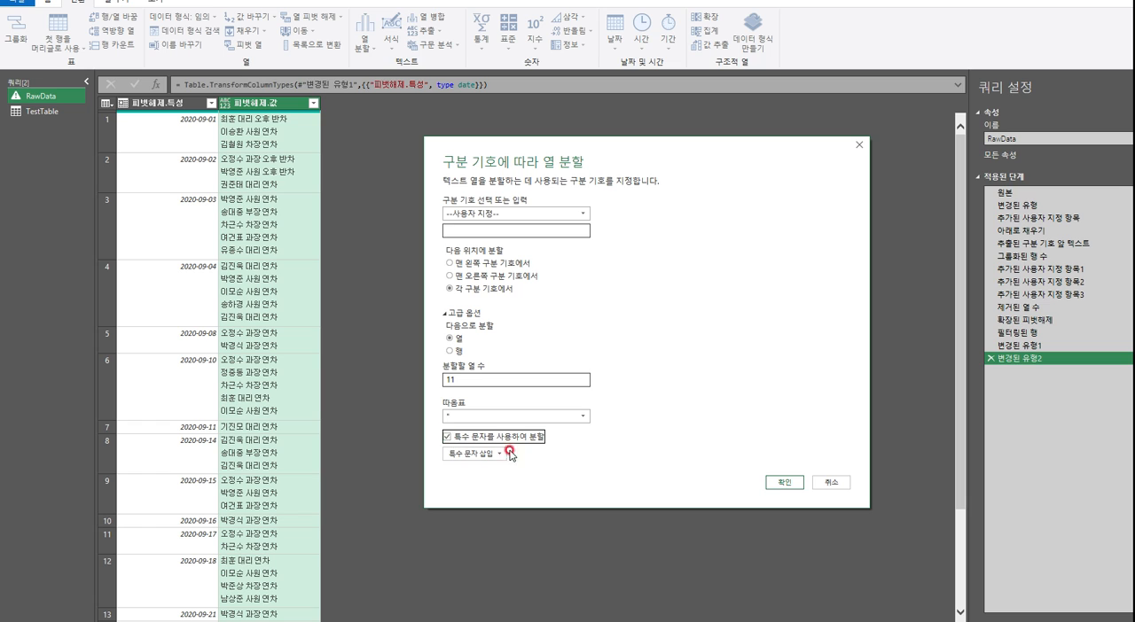
click(447, 437)
click(449, 436)
click(477, 453)
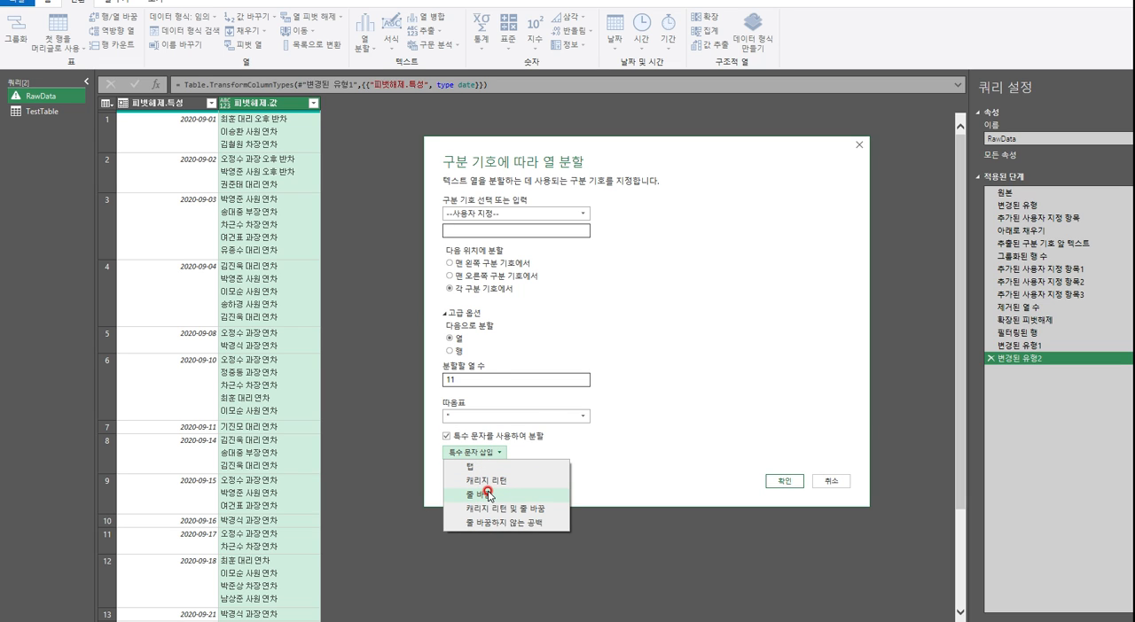
click(494, 499)
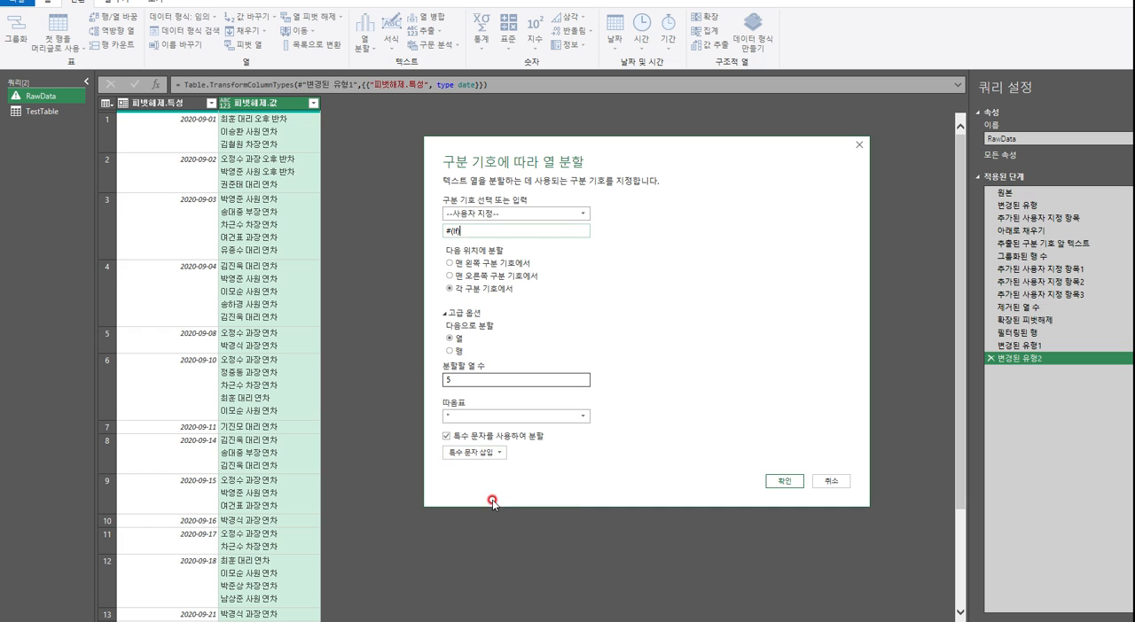
click(495, 448)
double_click(455, 230)
click(467, 289)
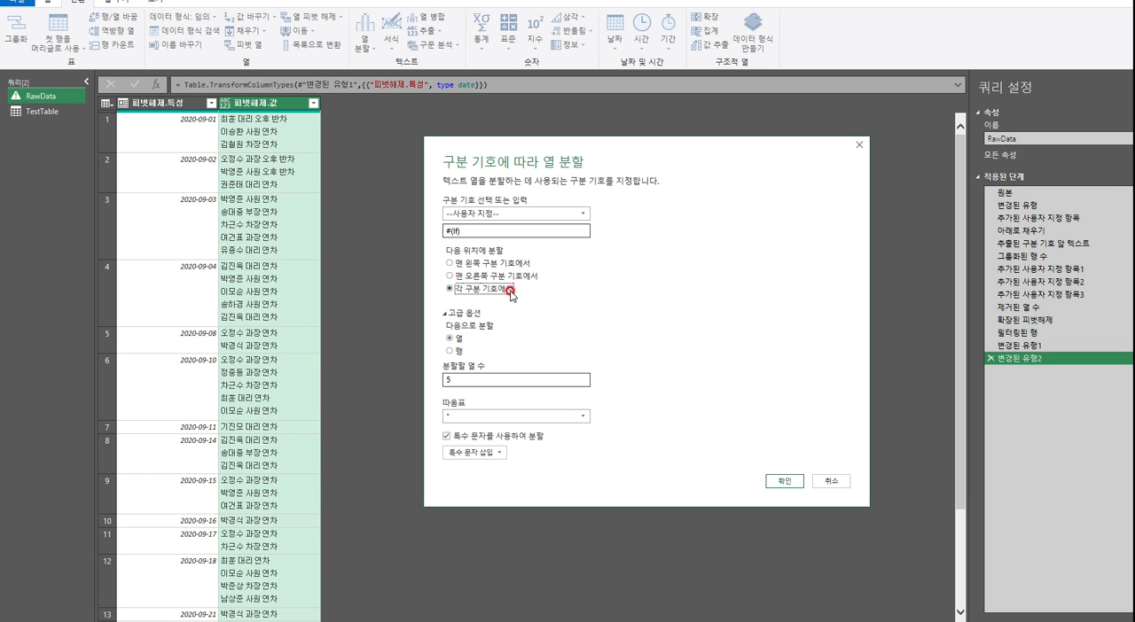
click(444, 381)
click(783, 481)
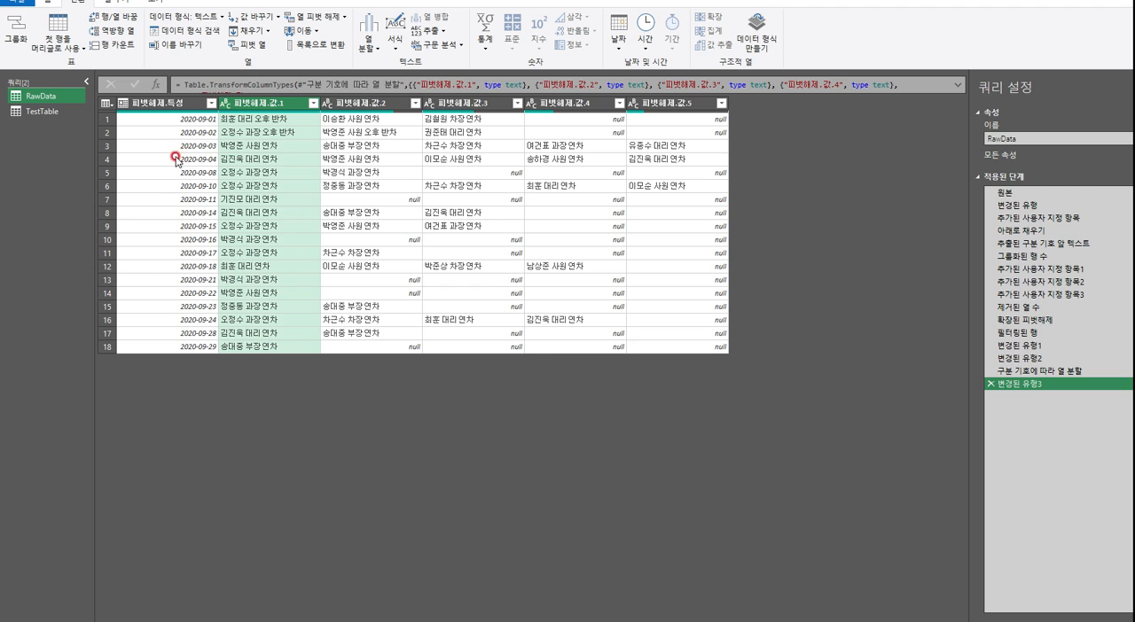
Unpivot all columns other than 피벗해제.특성 and remove the resulting 특성 column
click(171, 103)
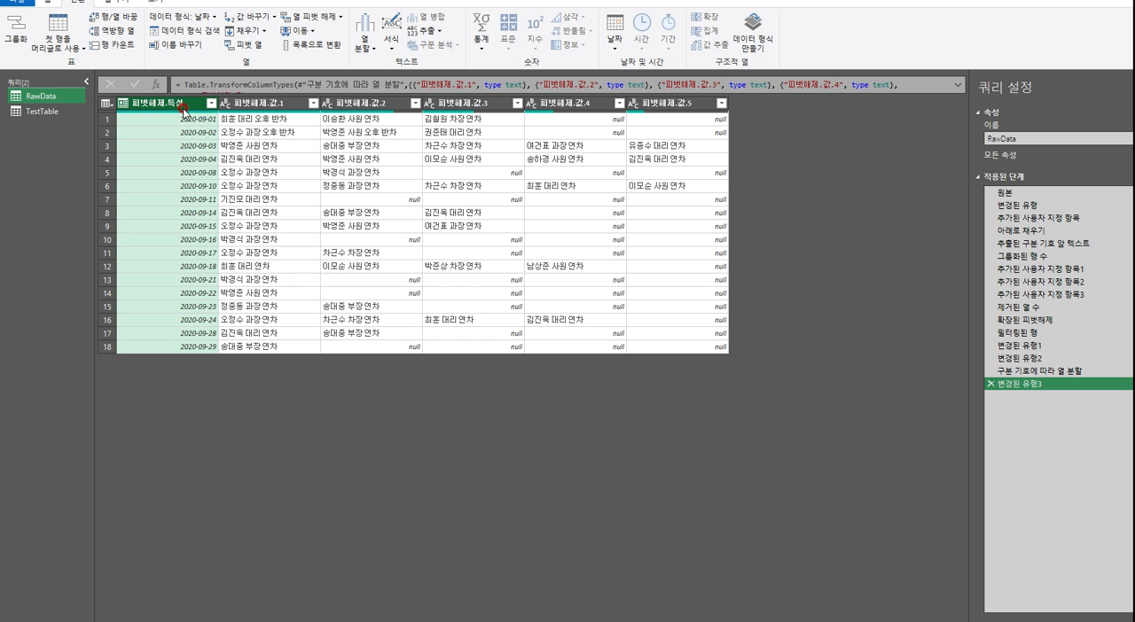
right_click(183, 106)
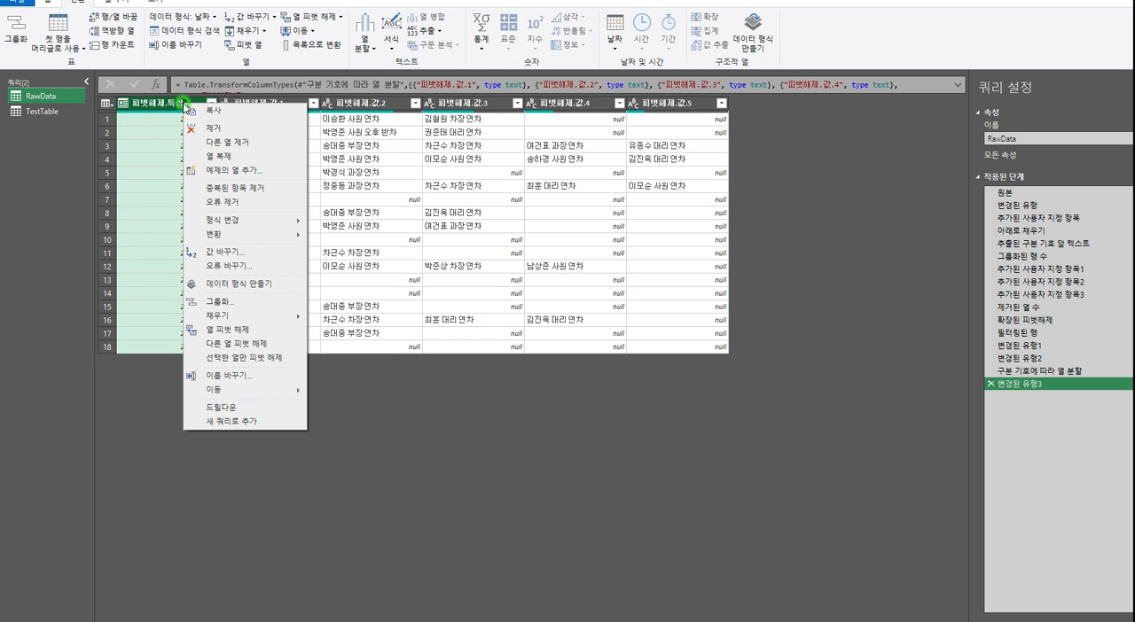
click(263, 345)
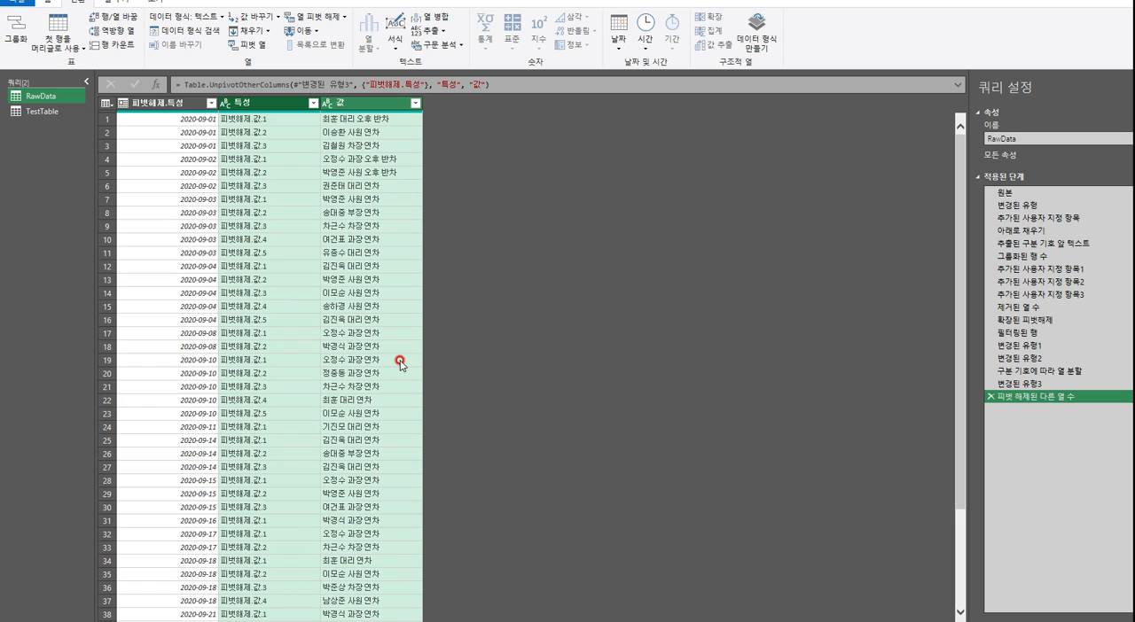
click(277, 110)
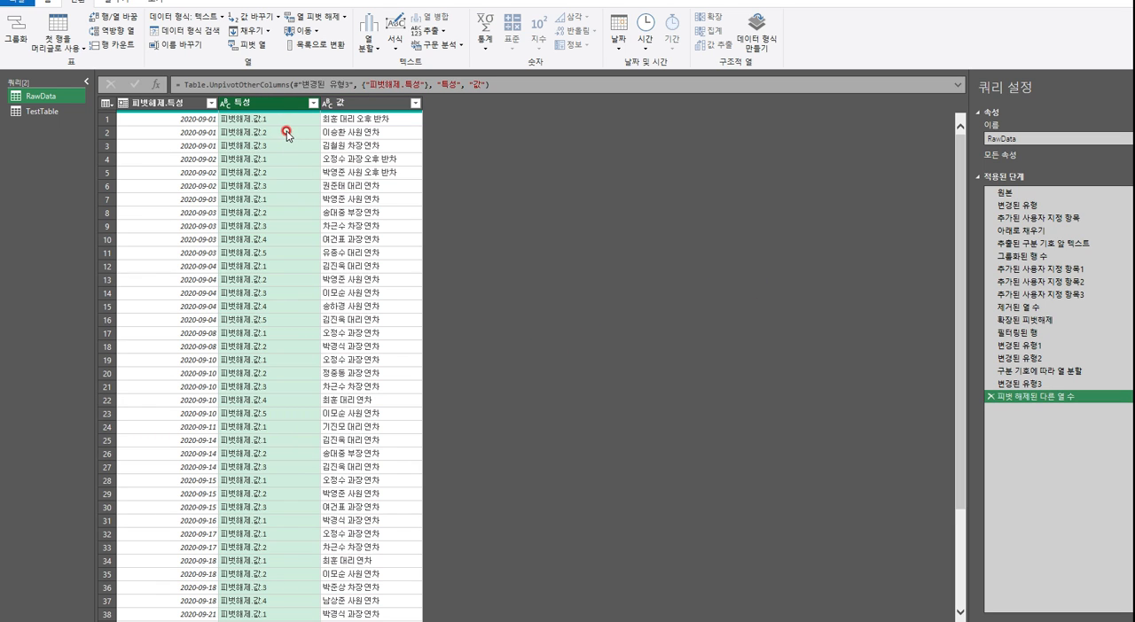
right_click(267, 110)
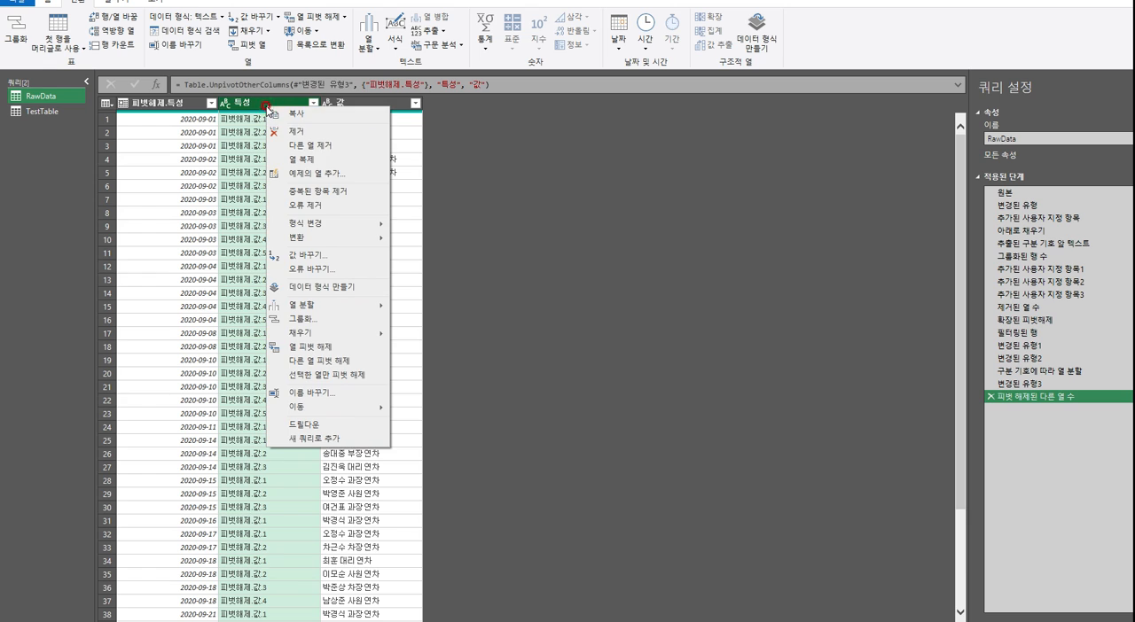
click(301, 130)
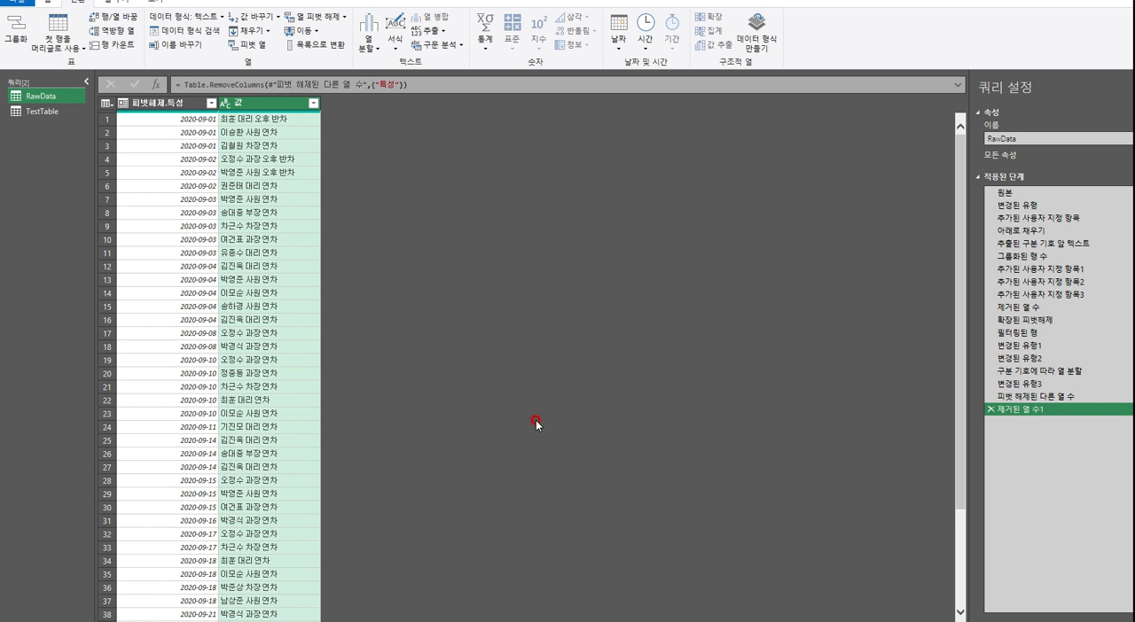
Split the 값 column by a space (공백) delimiter at the left-most delimiter only
click(51, 4)
click(306, 48)
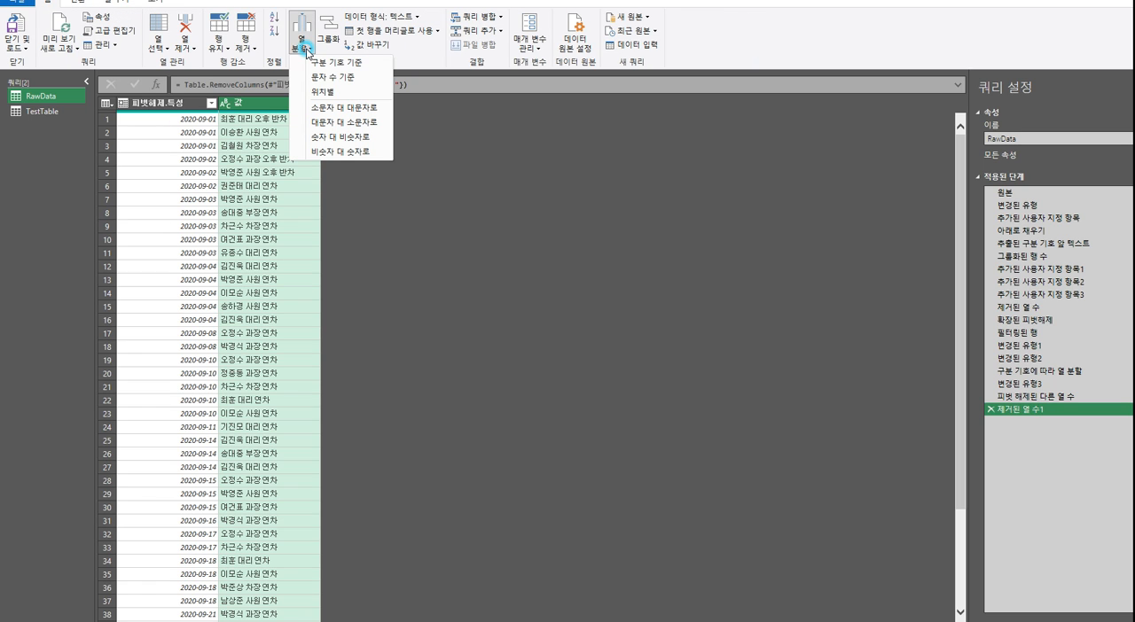
click(358, 64)
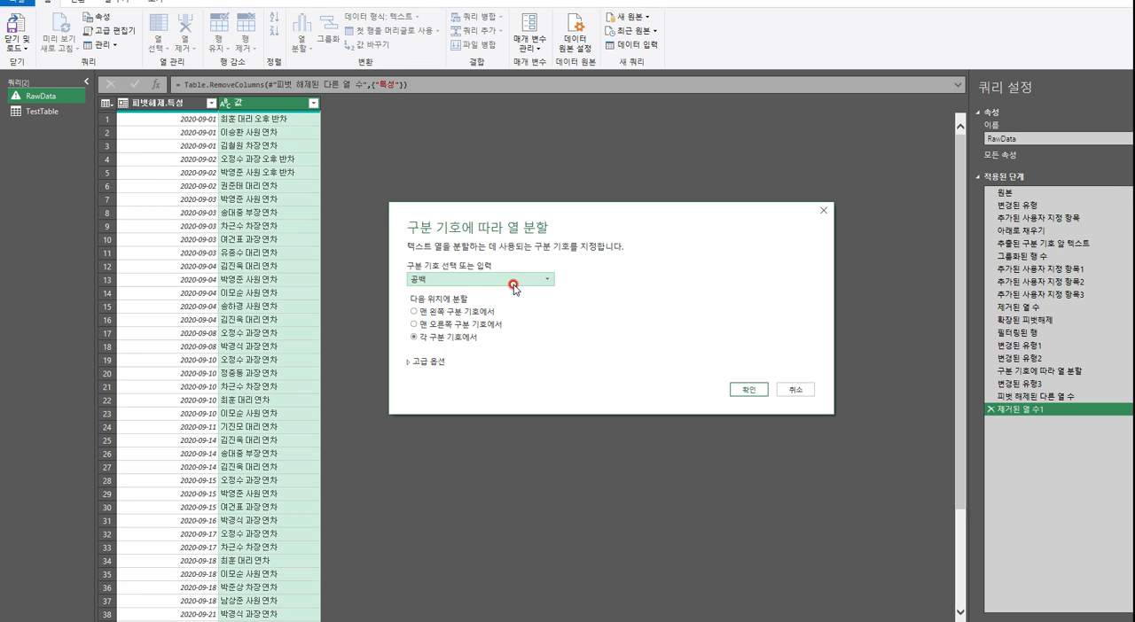
drag(537, 214, 556, 152)
click(469, 285)
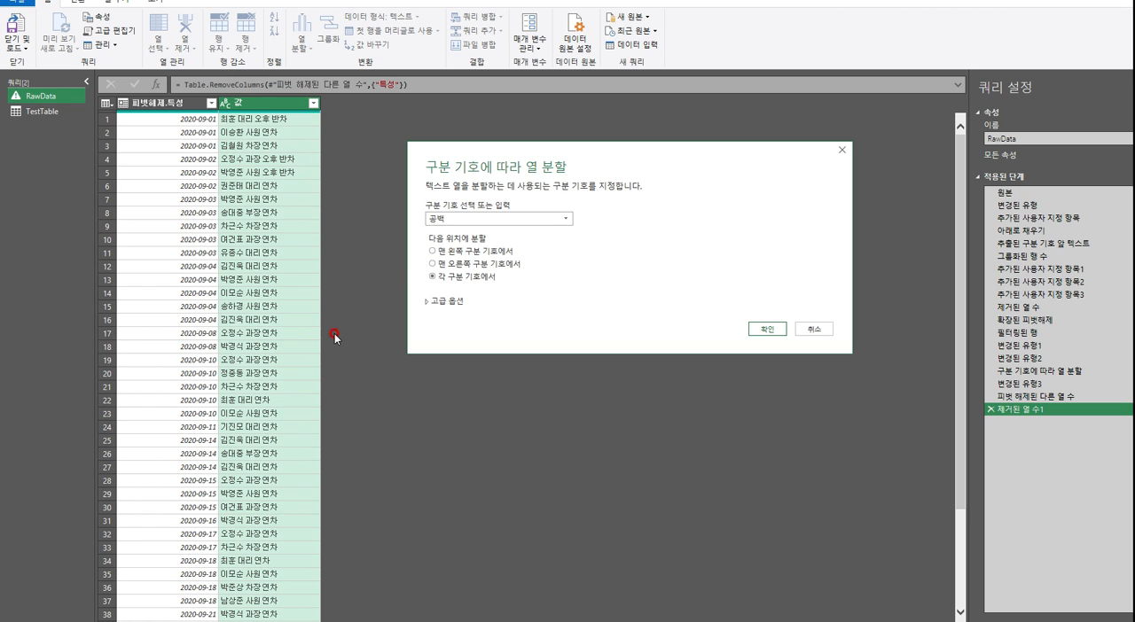
click(455, 254)
click(764, 337)
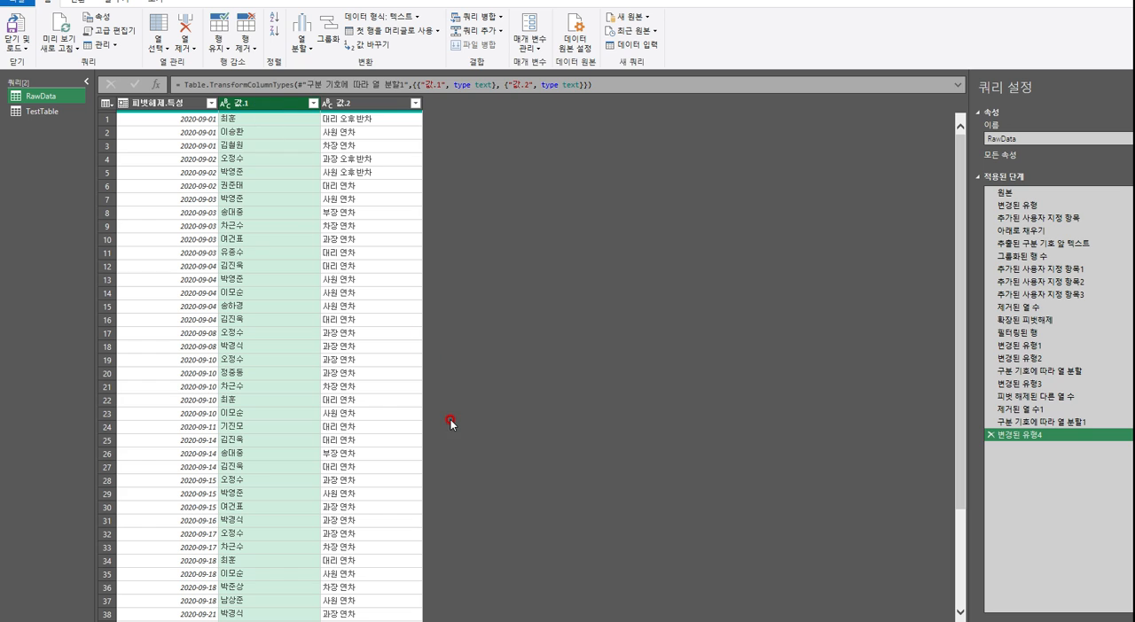
Split the 값.2 column by a space (공백) delimiter at the left-most delimiter only
click(358, 118)
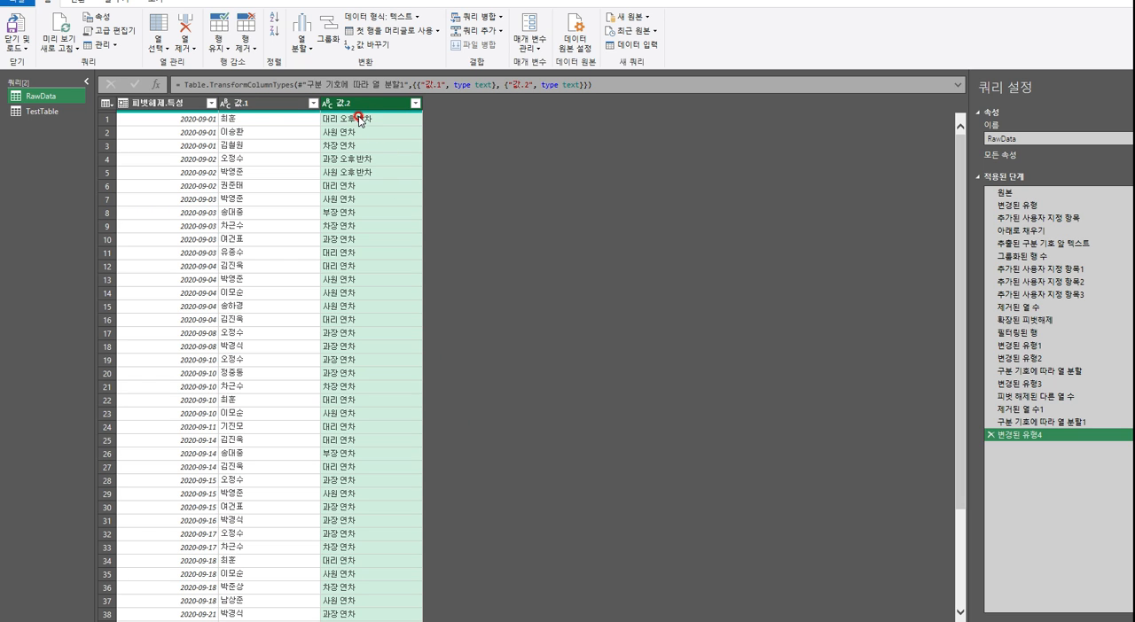
click(301, 53)
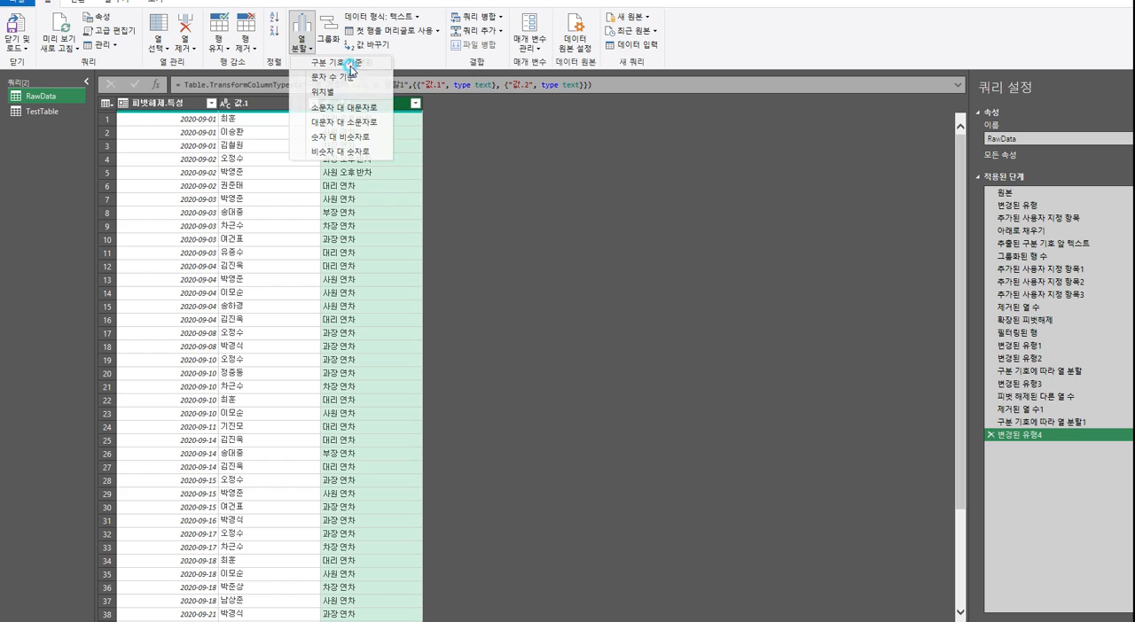
click(435, 376)
click(451, 278)
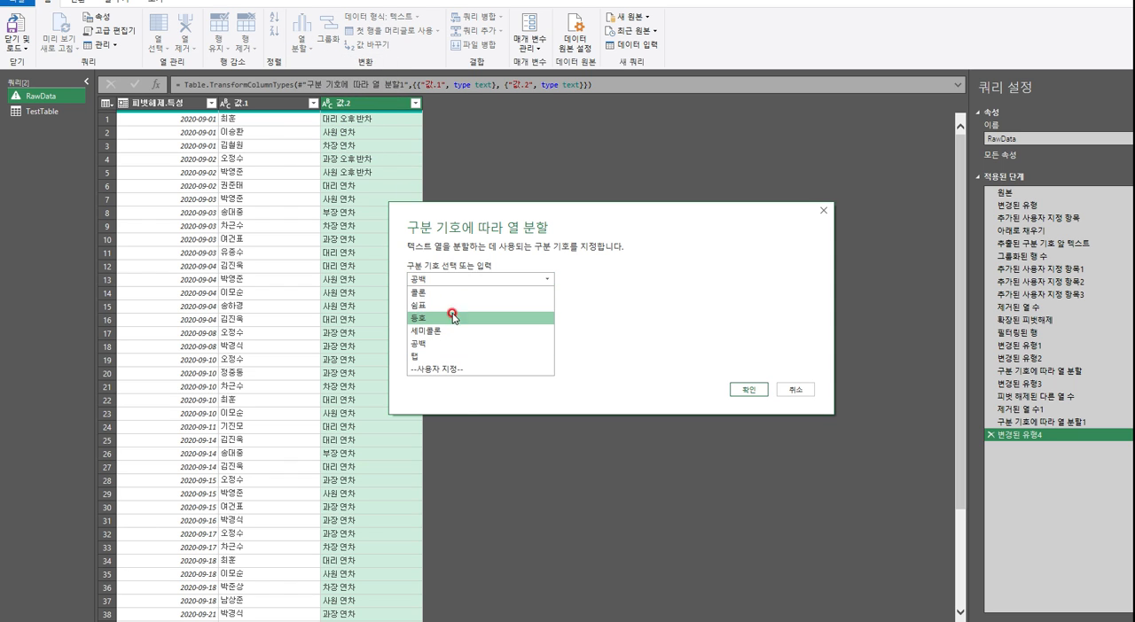
click(670, 302)
click(446, 313)
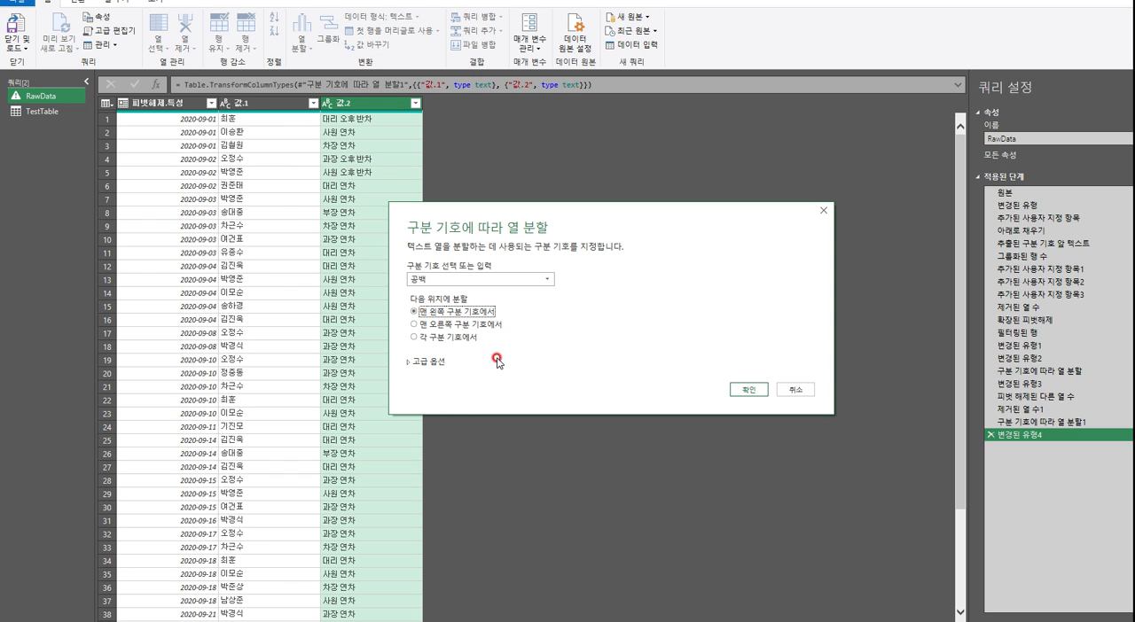
drag(612, 223, 713, 160)
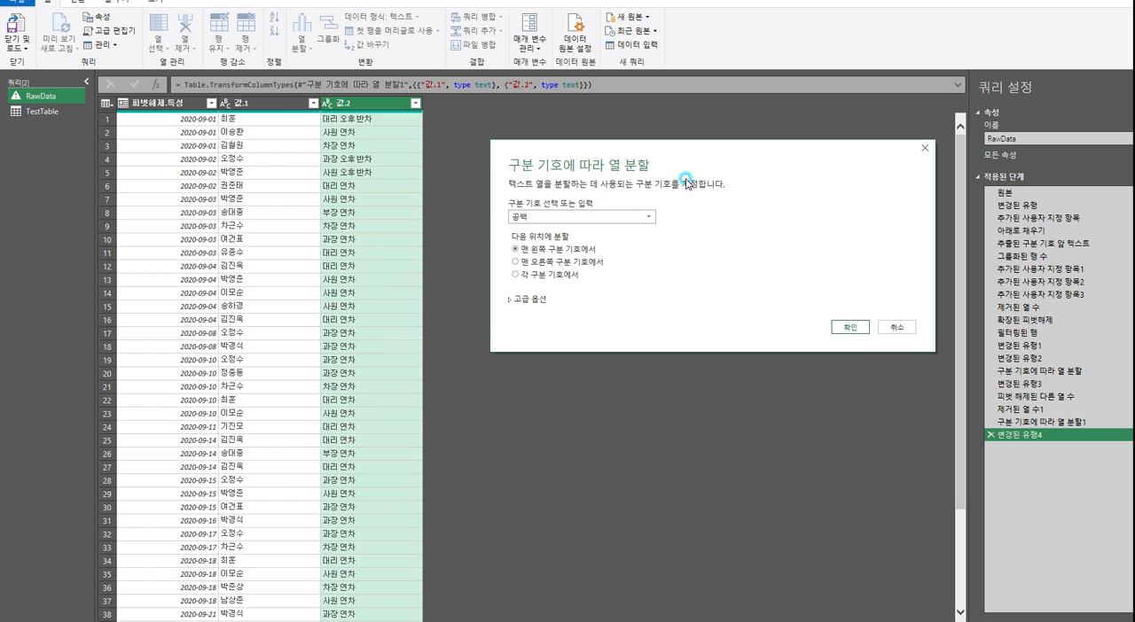
click(851, 334)
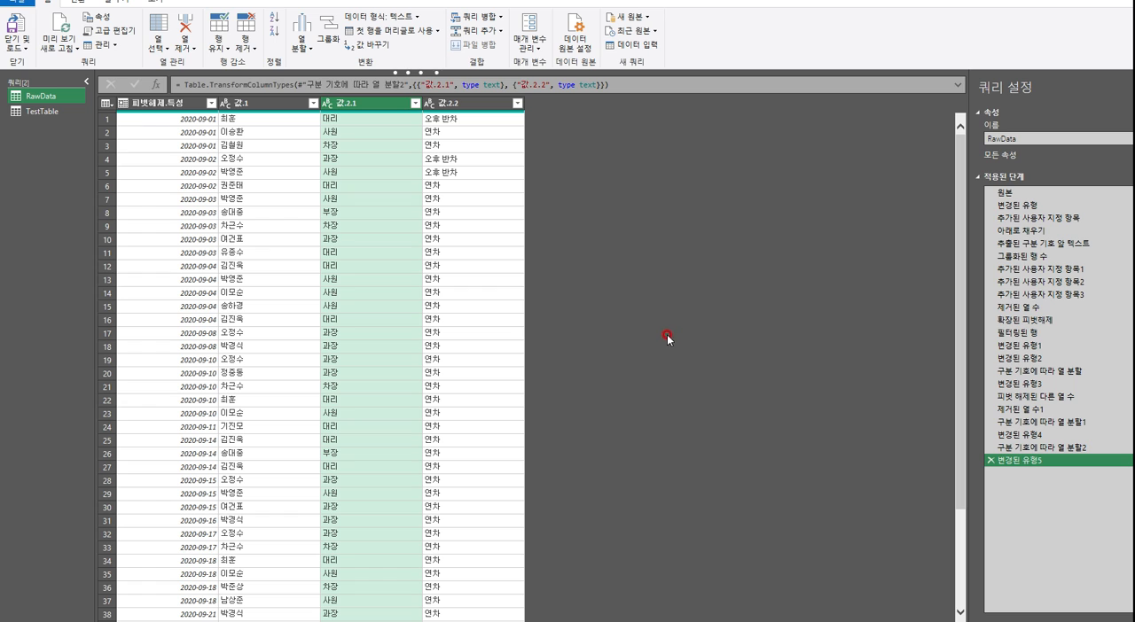
Rename the 피벗해제.특성 column to 날짜 and the 값.1 column to 성명
double_click(181, 104)
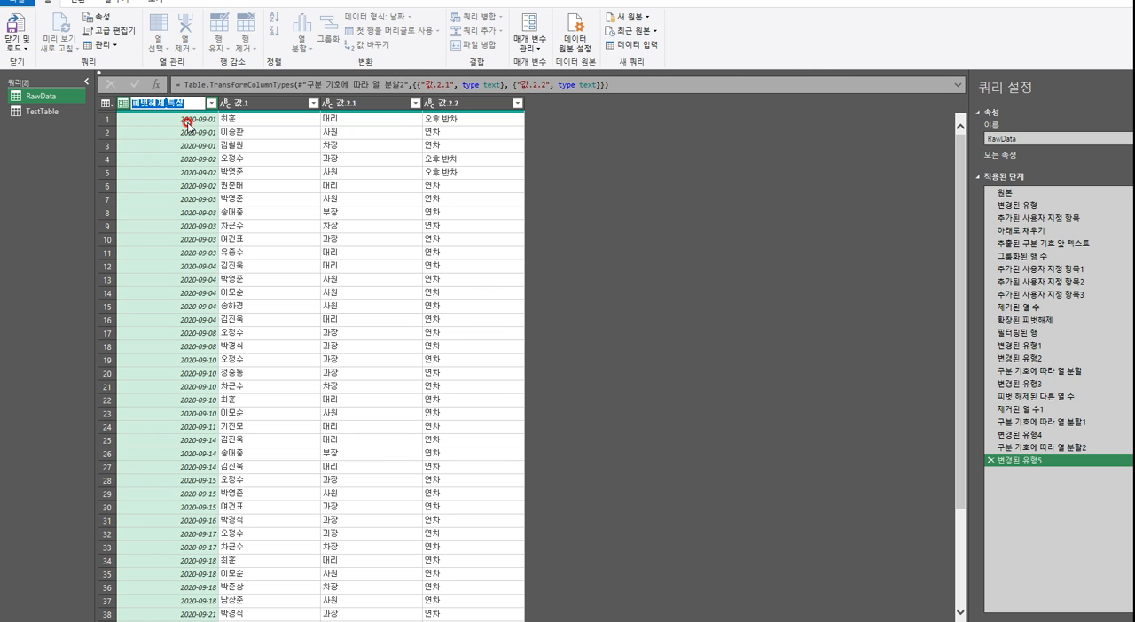
text(skf)
key(Return)
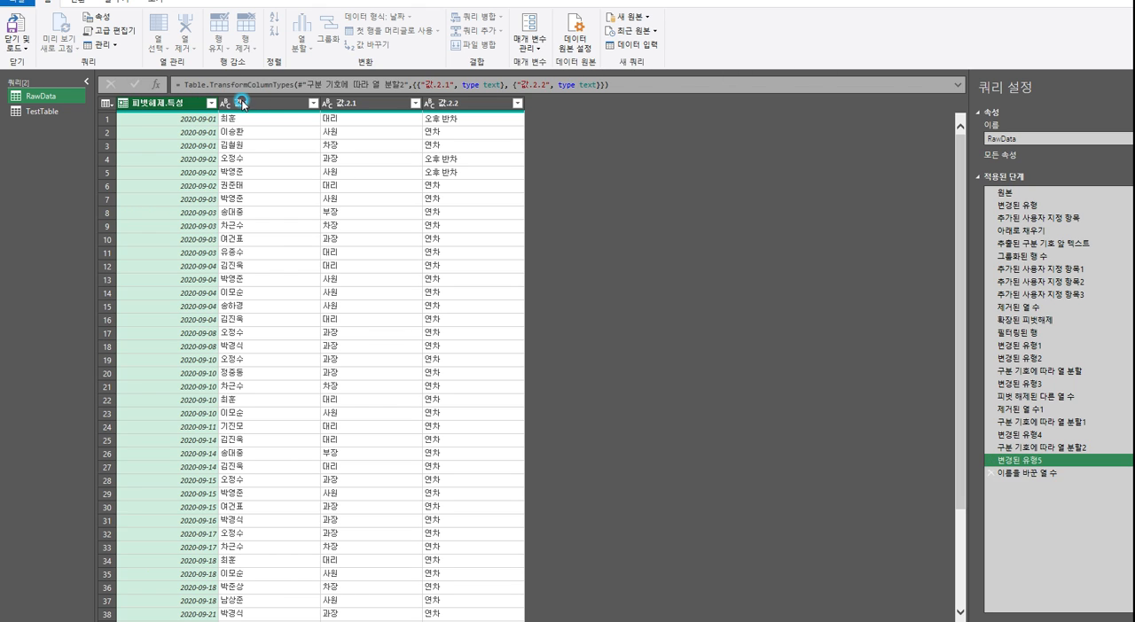
double_click(261, 100)
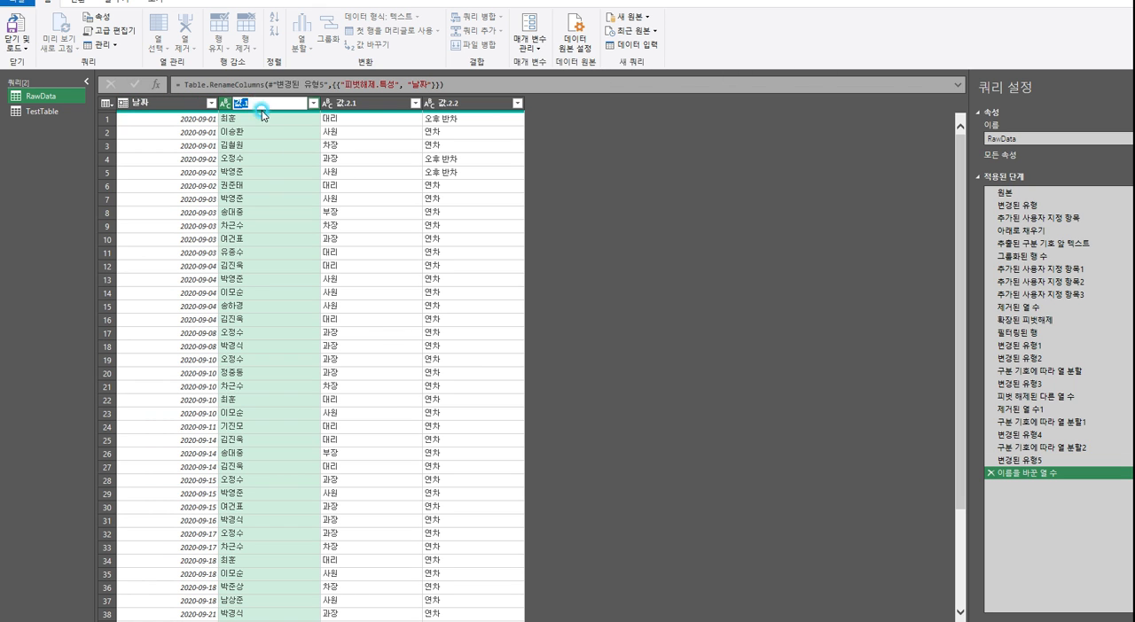
text(tjdaud)
key(Return)
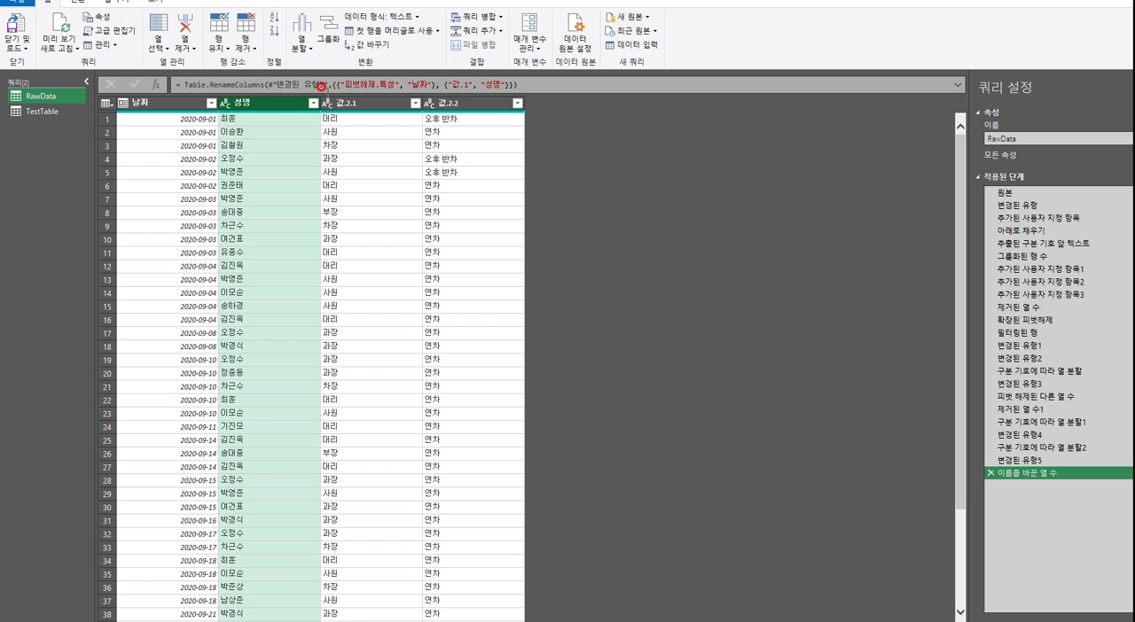
Rename the 값.2.1 column to 직급 and the 값.2.2 column to 연차구분
click(365, 102)
double_click(365, 102)
text(wlr)
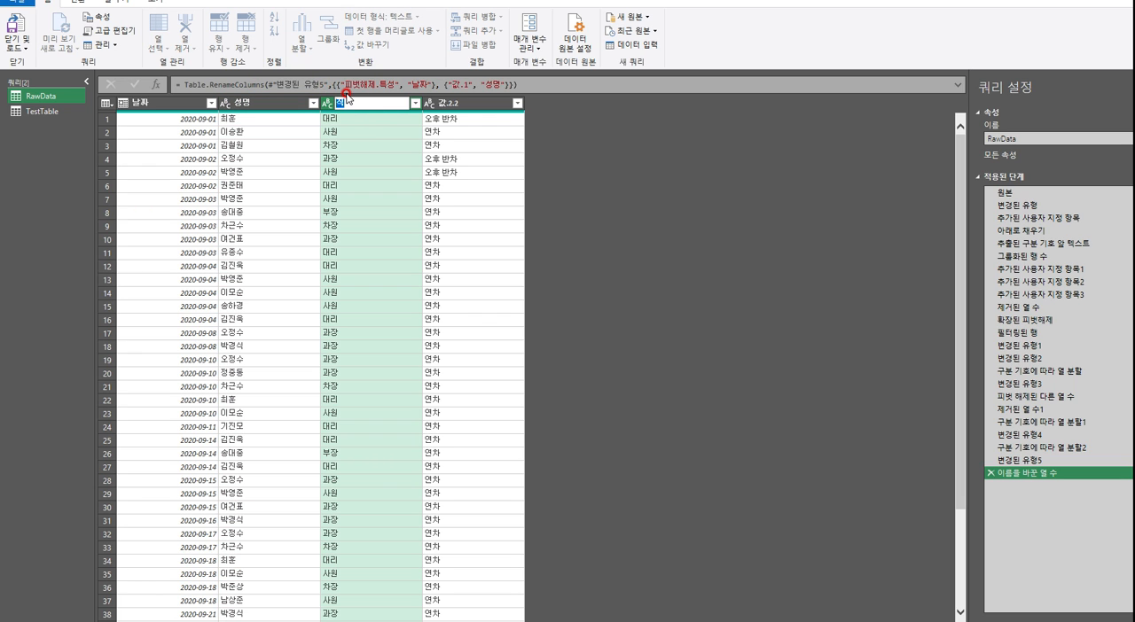
text(rmq)
key(Return)
click(471, 103)
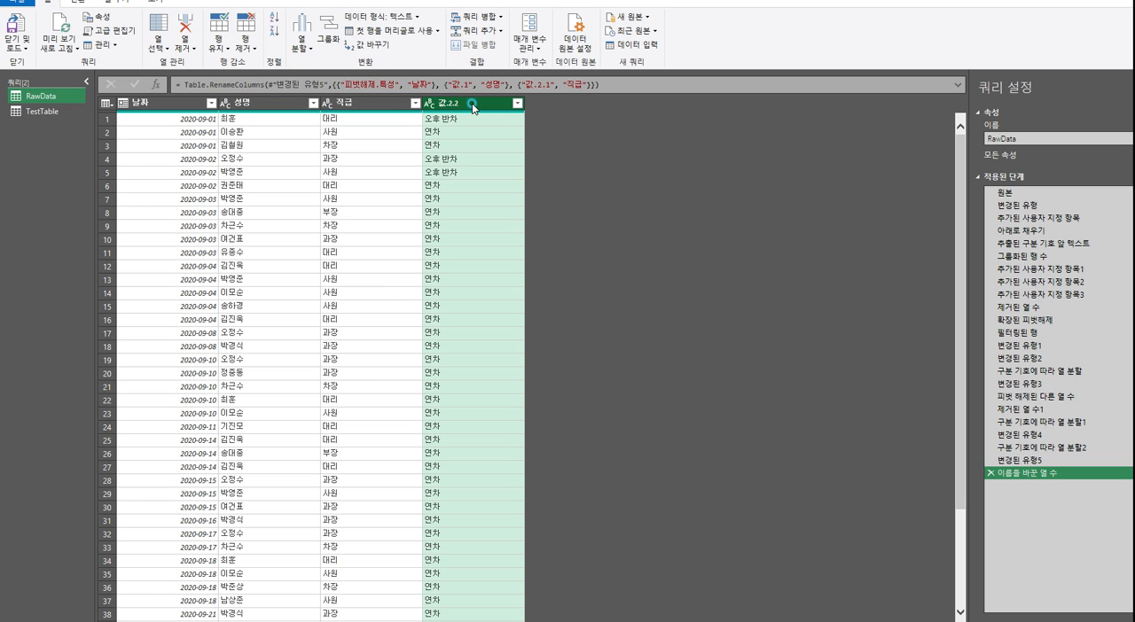
double_click(471, 104)
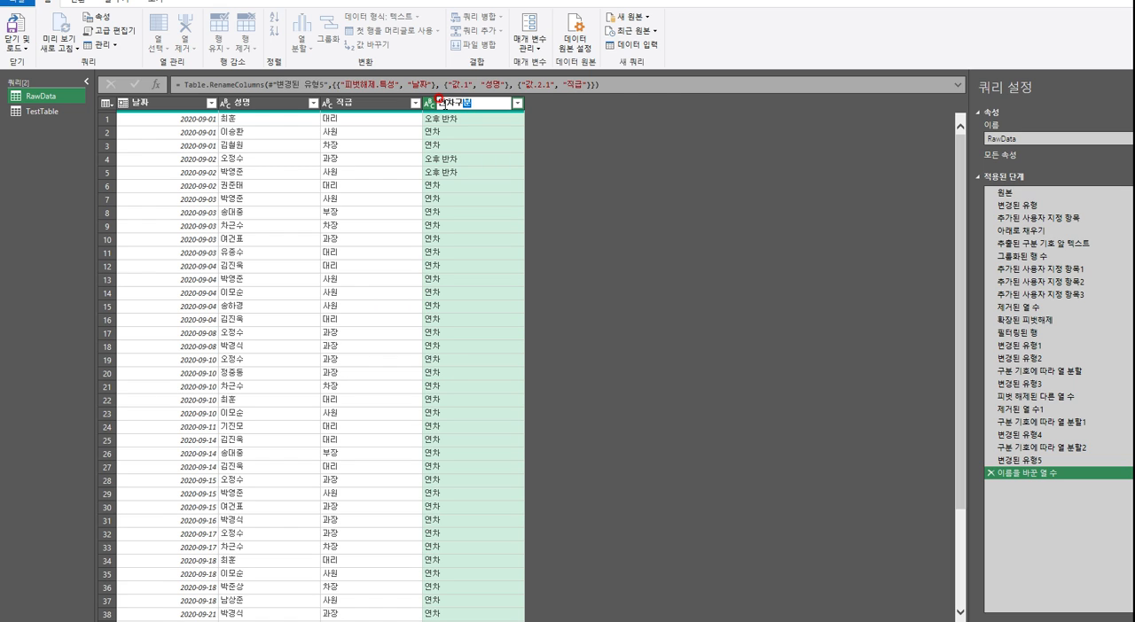
key(Return)
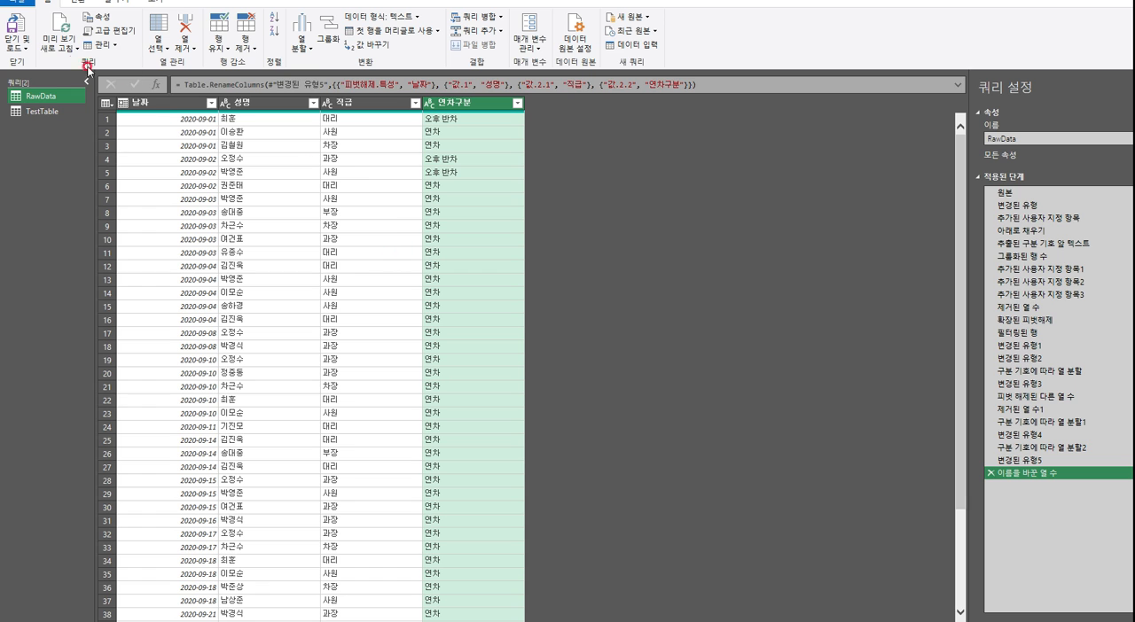
Close the query editor keeping its changes, and bring up the actions available for the RawData query
click(22, 49)
click(57, 64)
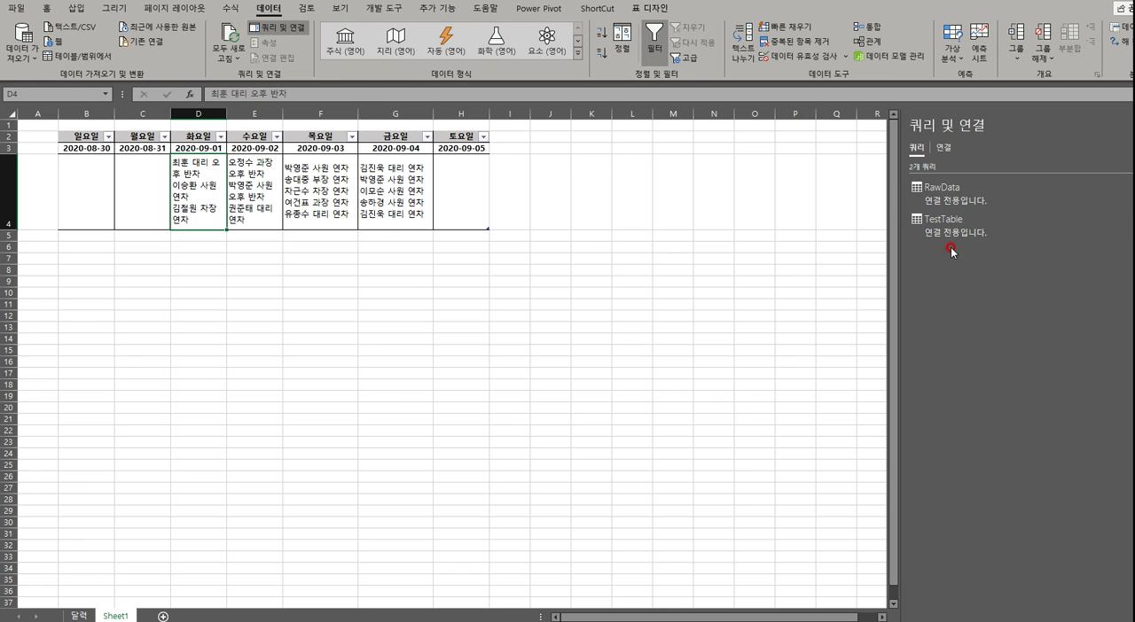
right_click(937, 200)
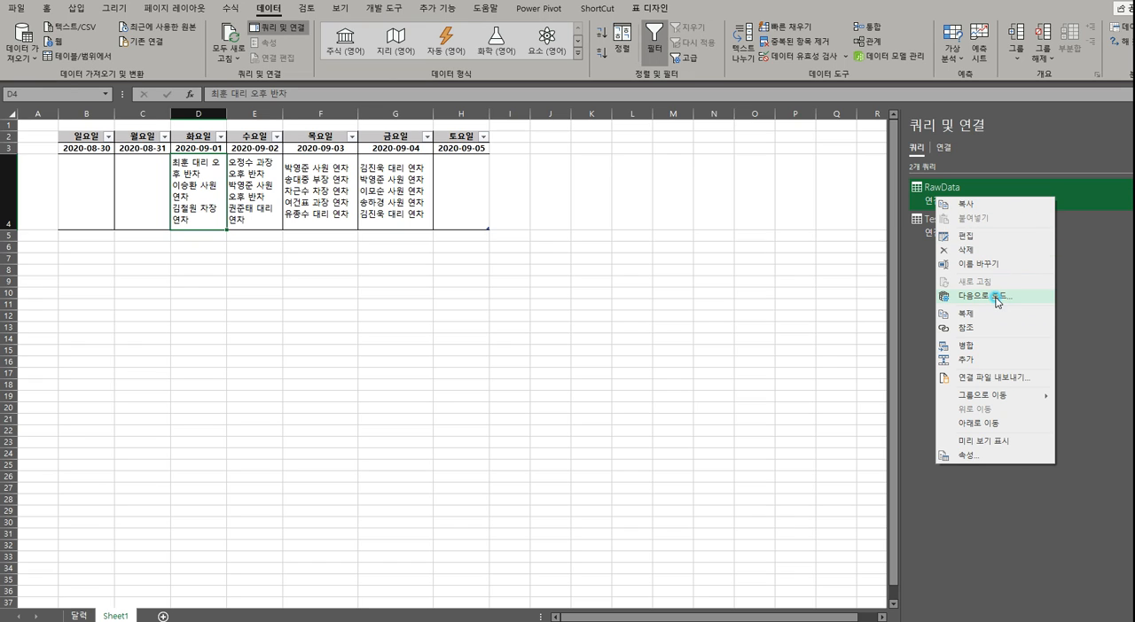
click(1131, 291)
right_click(926, 199)
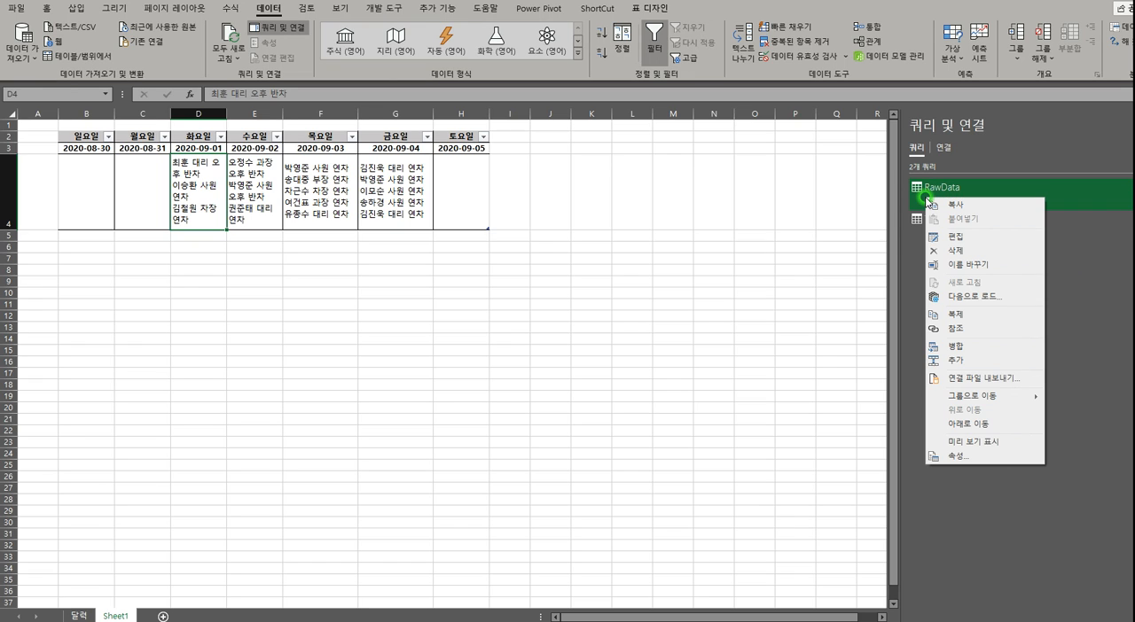
click(899, 347)
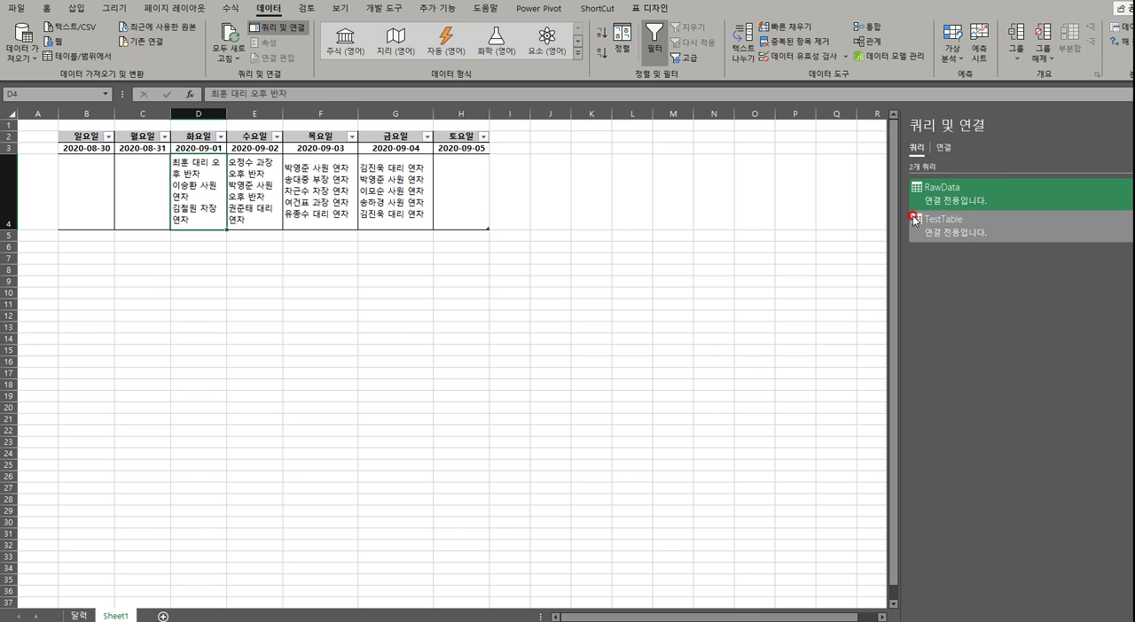
Load the RawData query as a table (표) on a new worksheet and widen columns A to D to an equal width
mouse_move(954, 204)
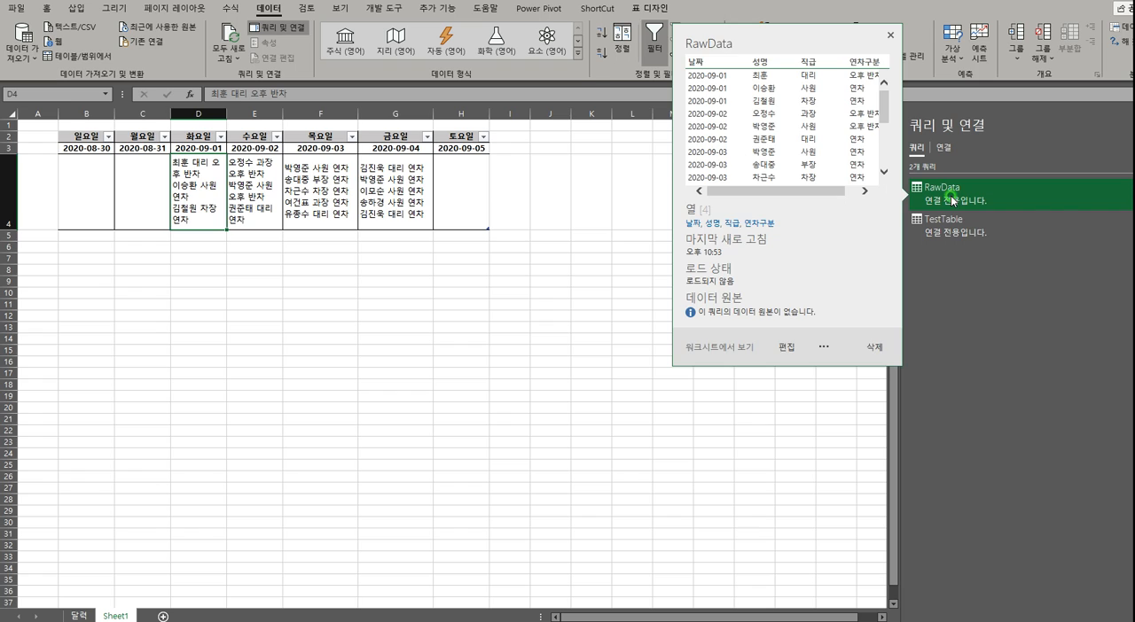
right_click(952, 199)
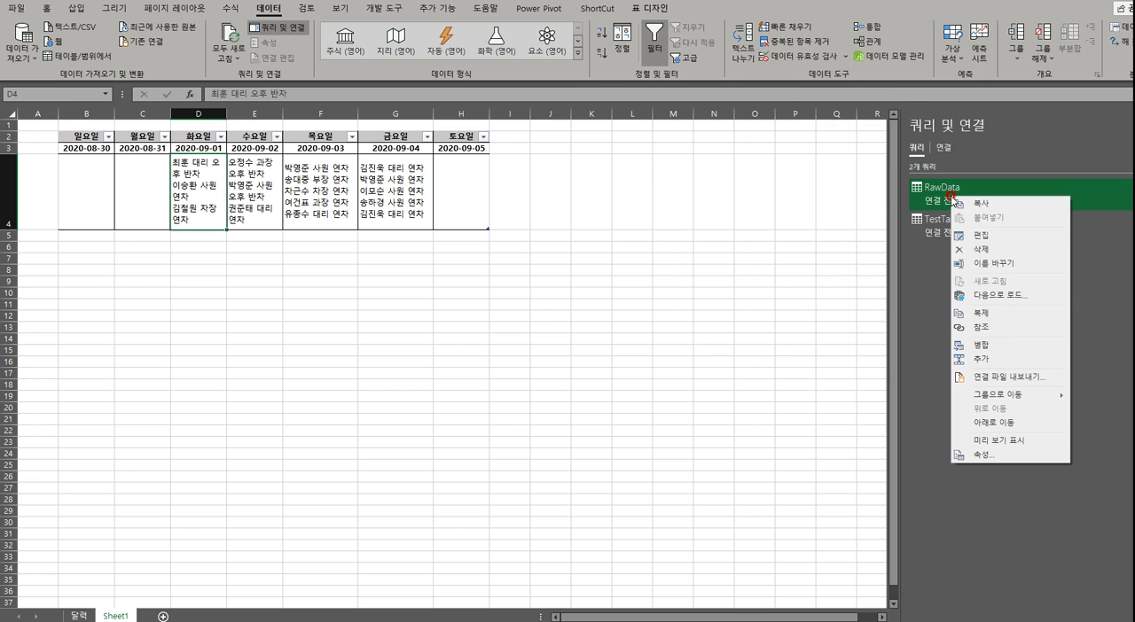
click(1000, 297)
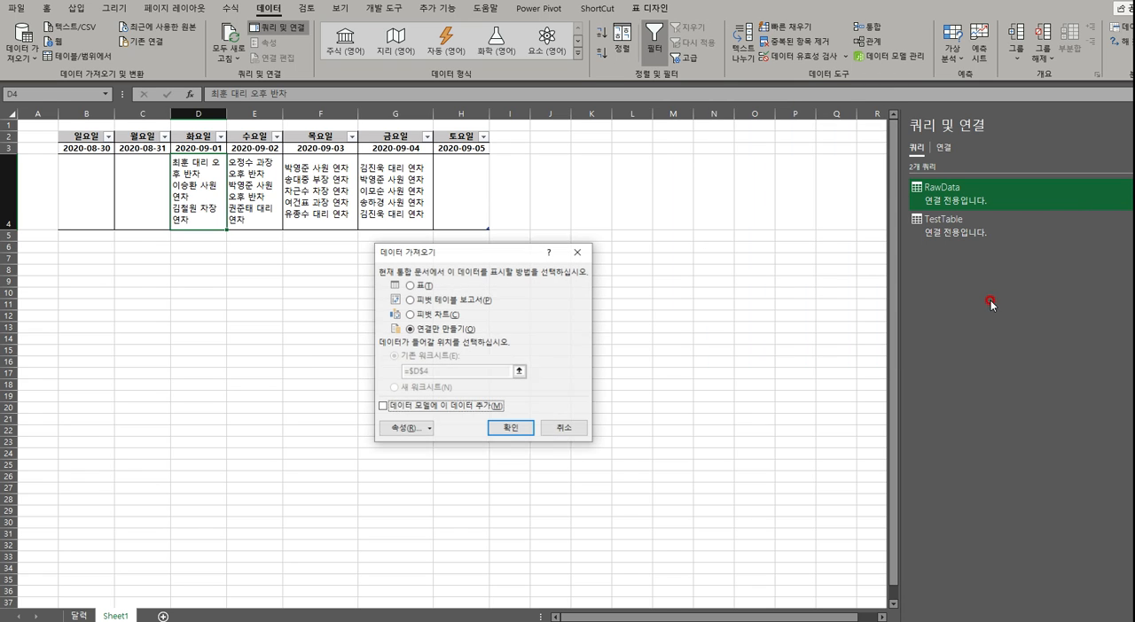
click(414, 286)
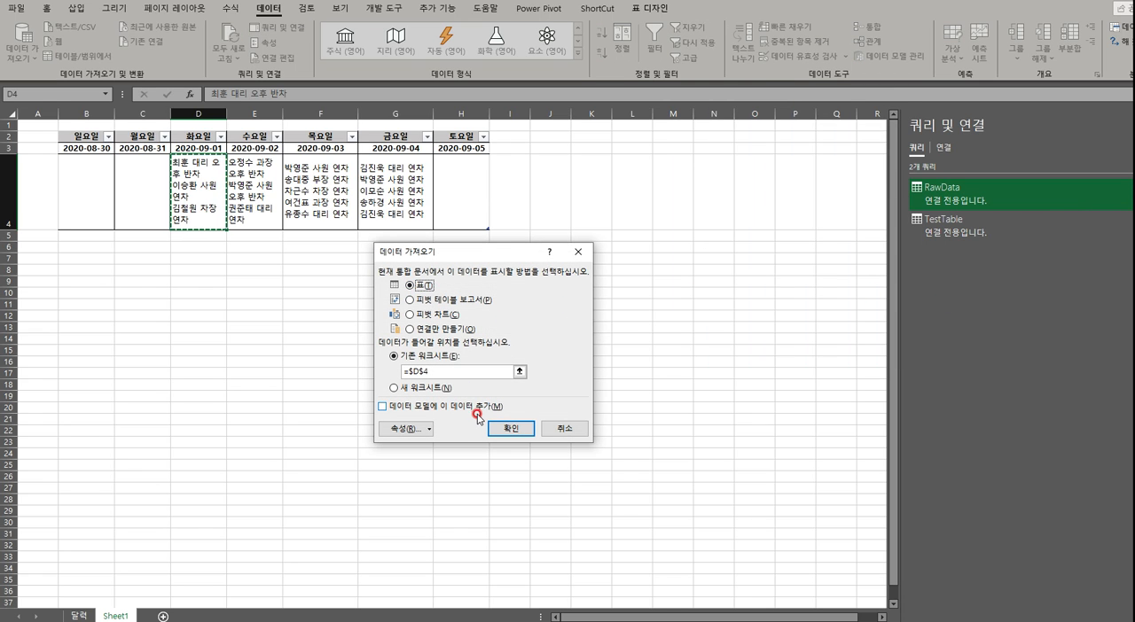
click(414, 388)
click(490, 429)
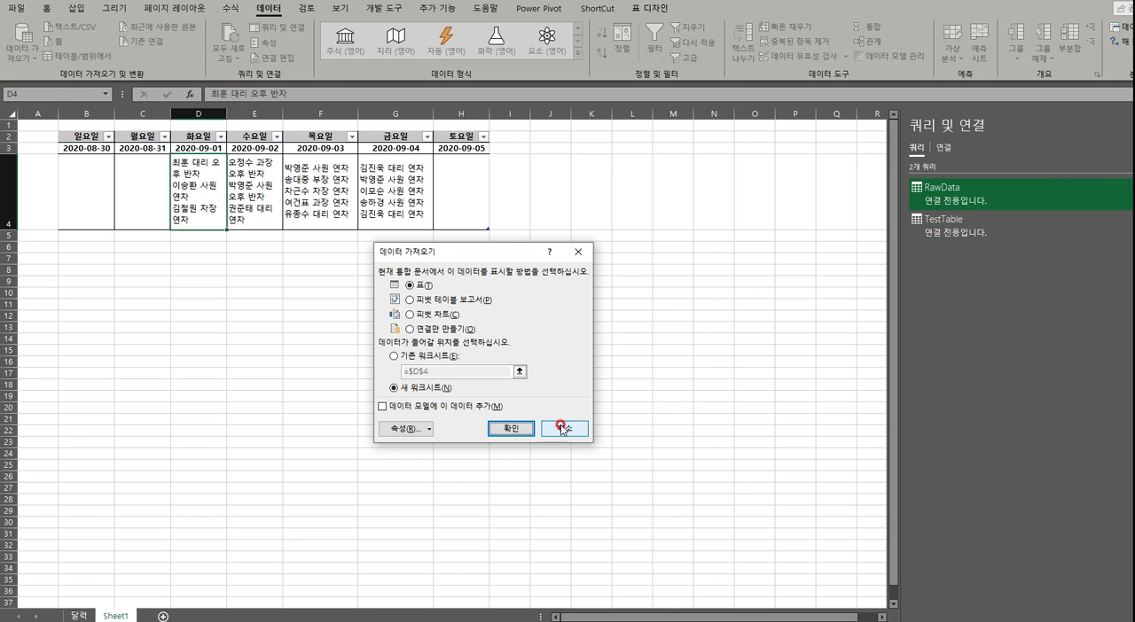
click(510, 429)
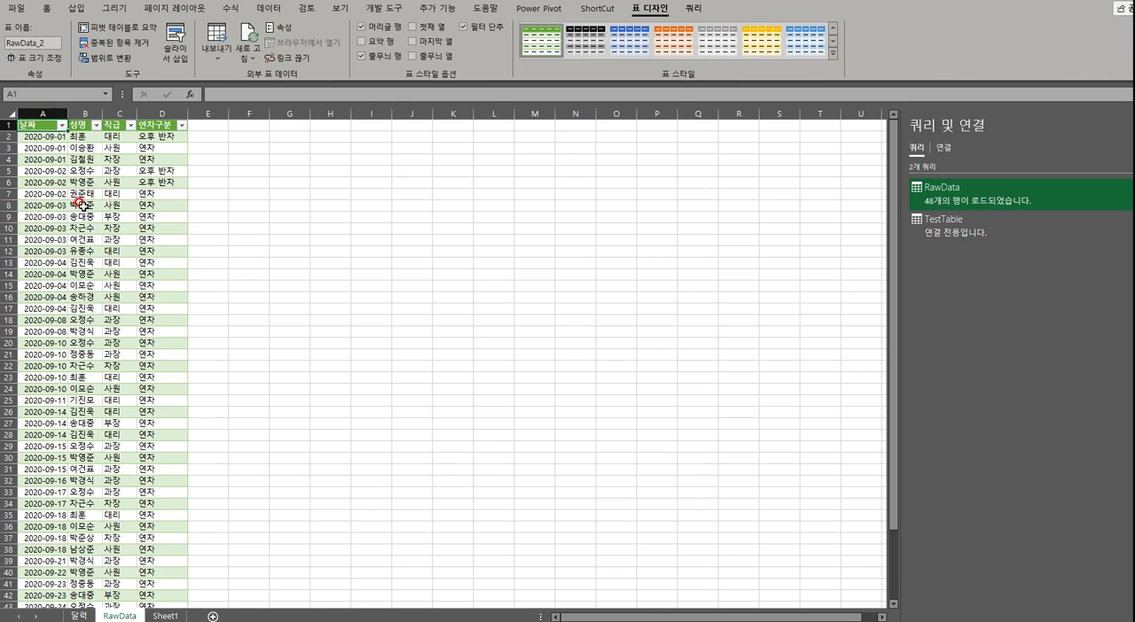
drag(35, 121, 192, 126)
click(387, 388)
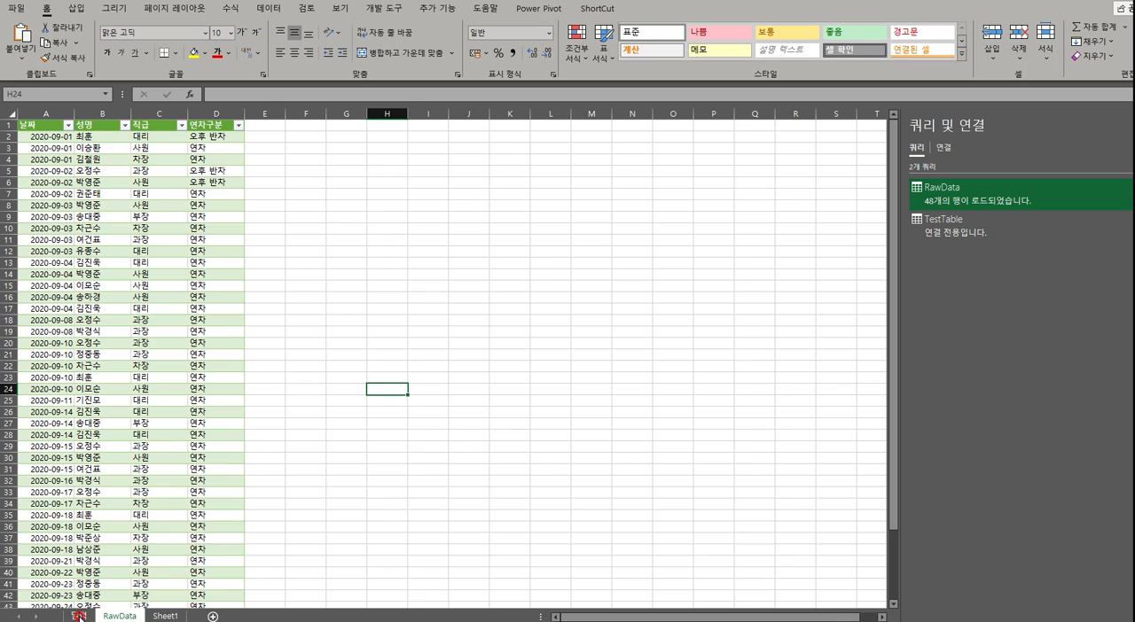
Compare the 달력 calendar sheet with the loaded table on the RawData sheet
click(78, 615)
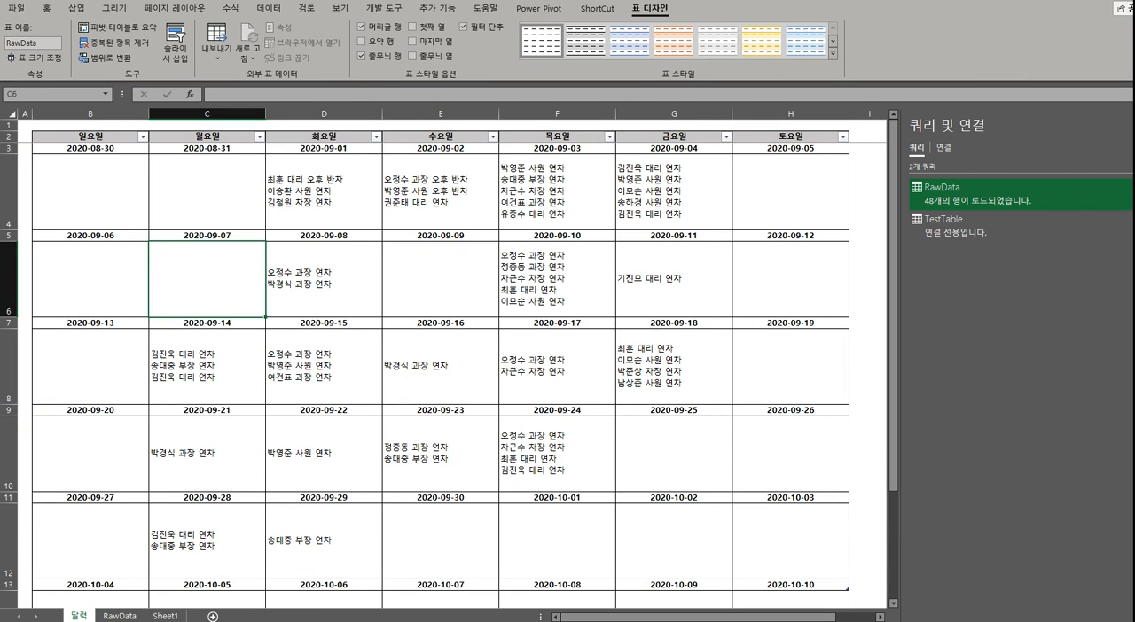
click(119, 615)
click(440, 252)
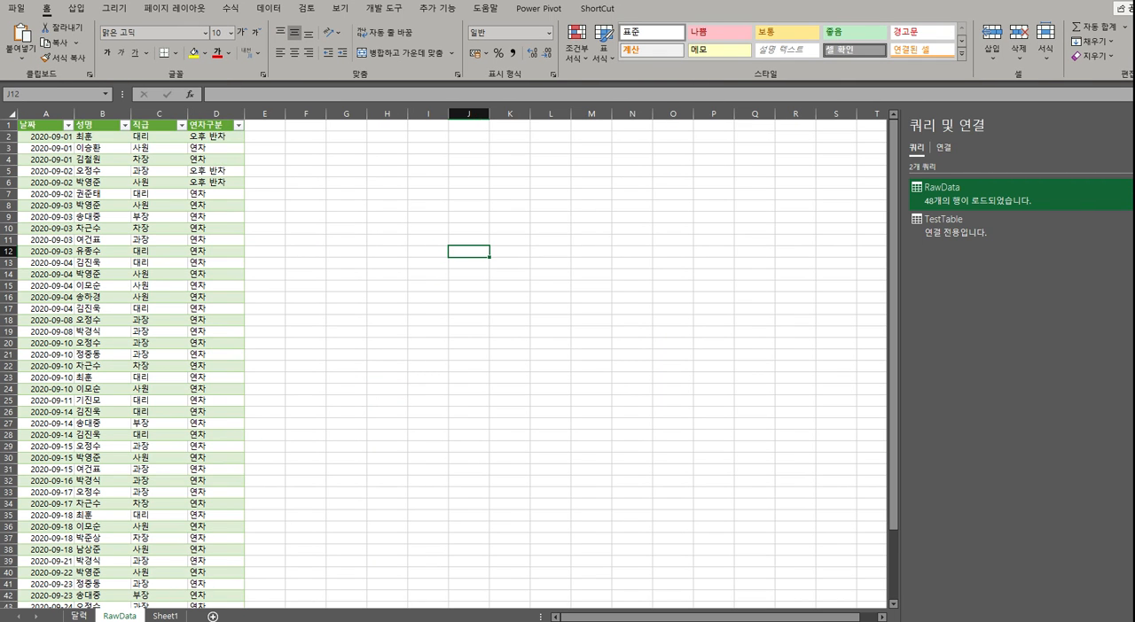
click(80, 615)
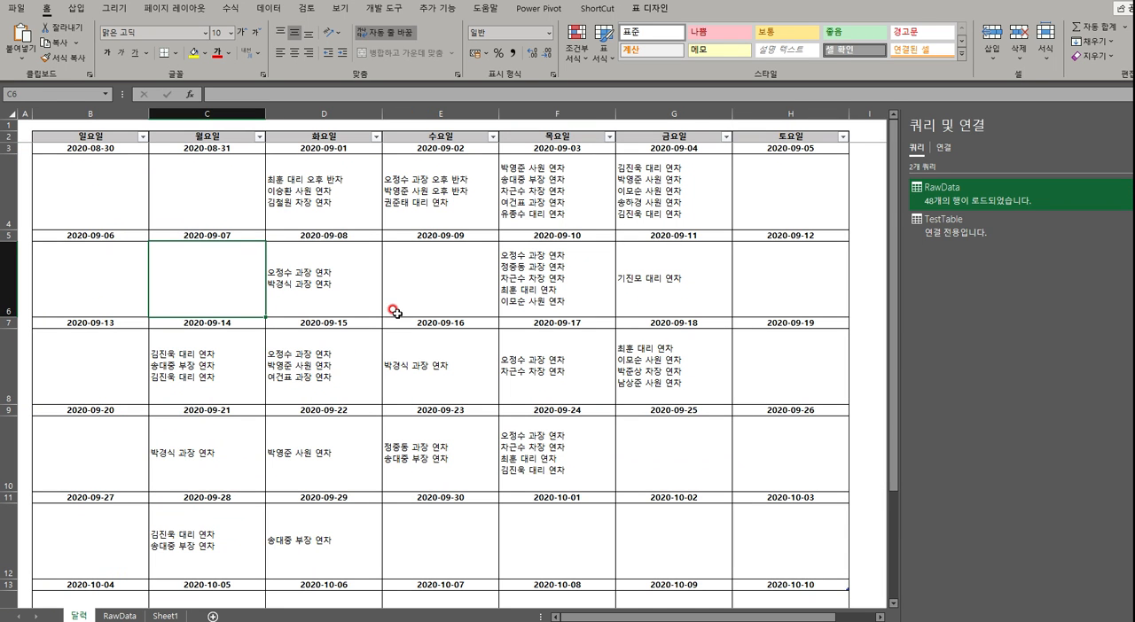
click(124, 615)
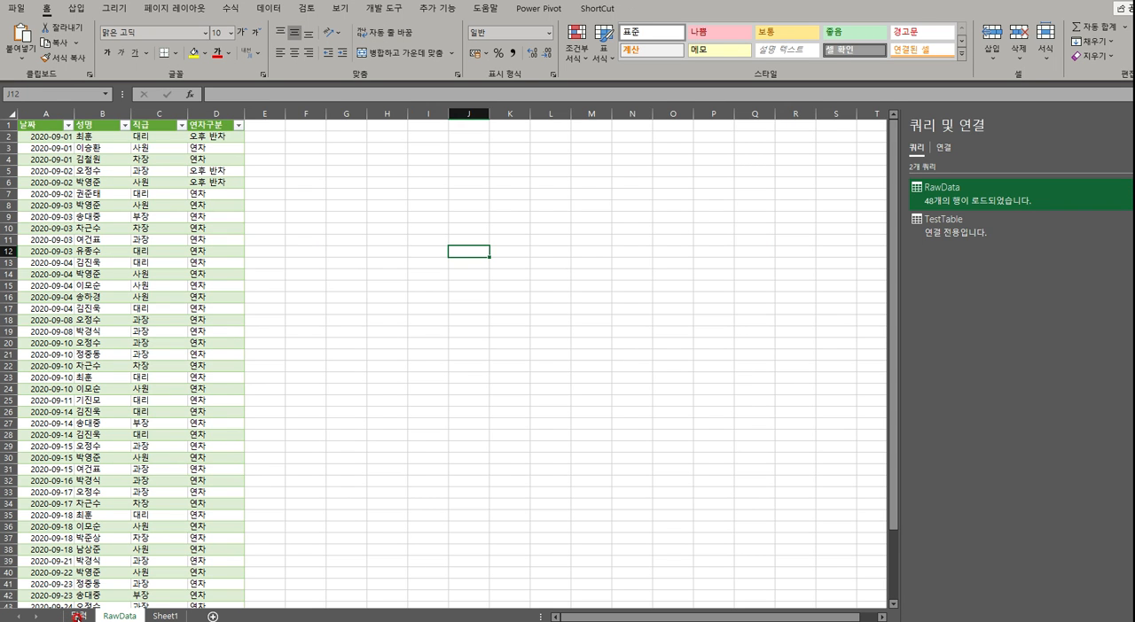
On the 달력 sheet, enter a leave record under 2020-08-31 with an employee's name followed by 사원 연차
click(78, 615)
click(241, 183)
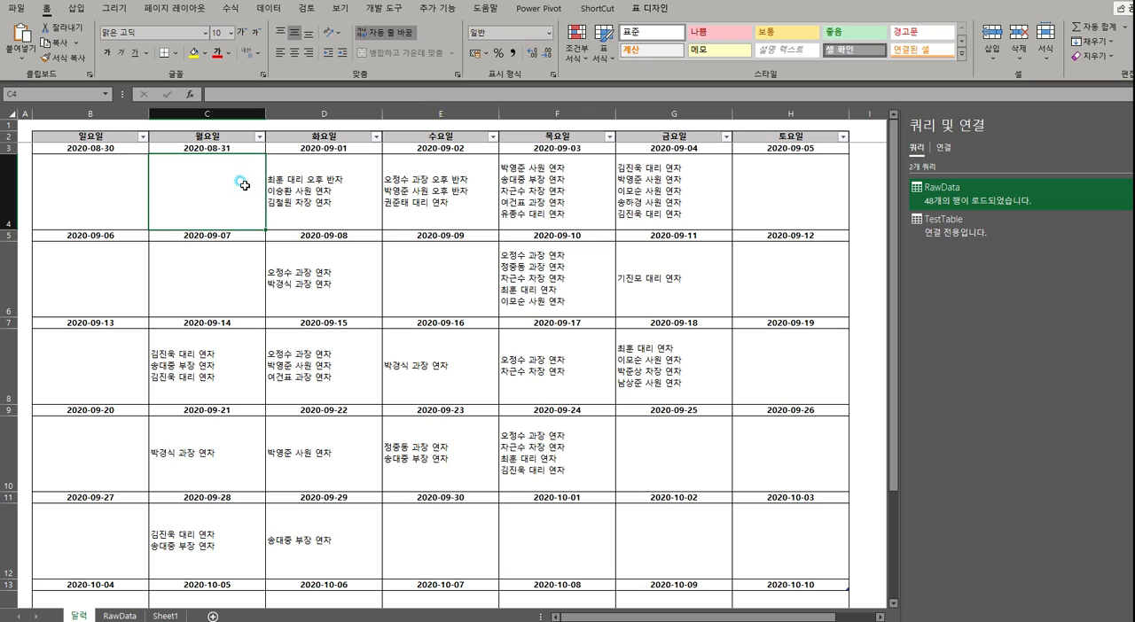
double_click(242, 181)
key(BackSpace)
key(BackSpace)
key(BackSpace)
text(홍길동 사원 연ㅊ)
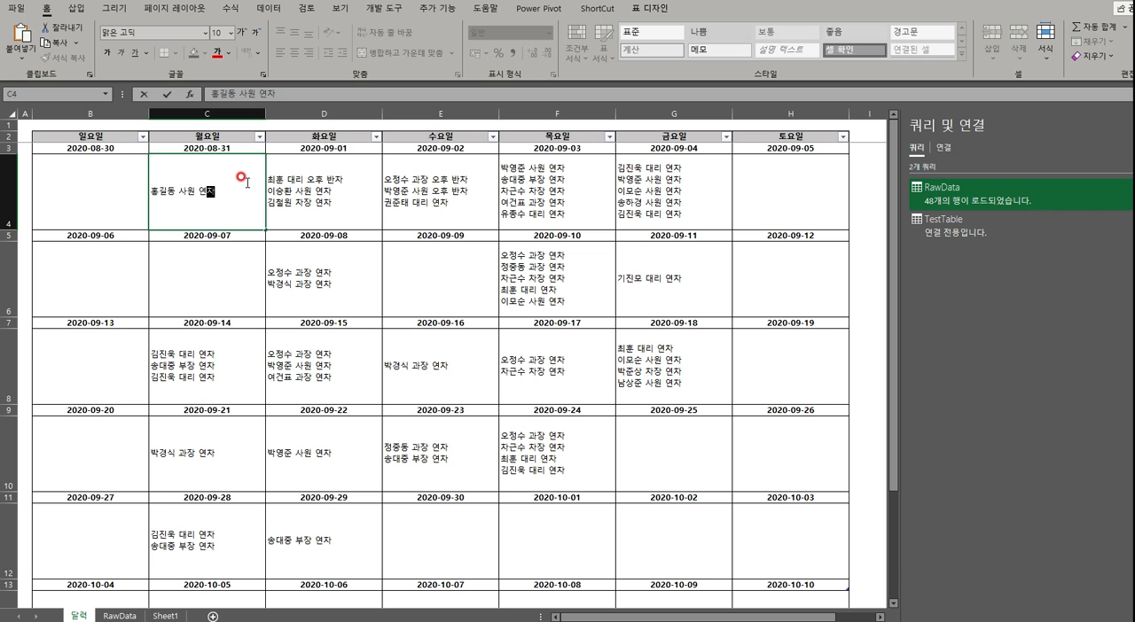
key(Return)
drag(248, 183, 244, 149)
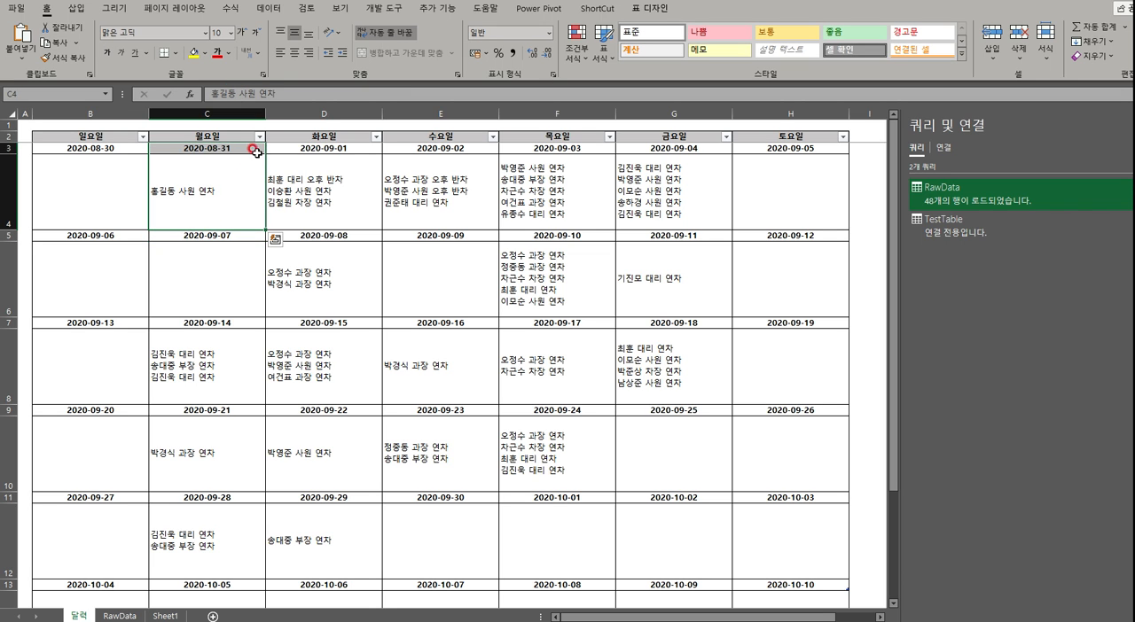
Refresh the loaded table on the RawData sheet to bring in the new calendar entry
click(118, 616)
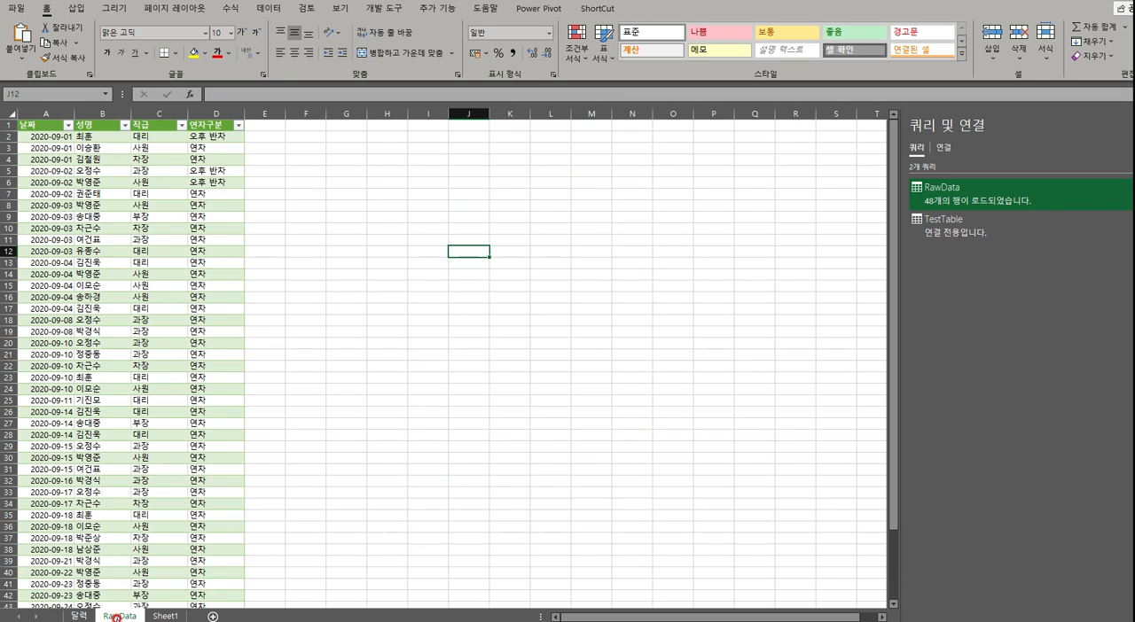
click(9, 136)
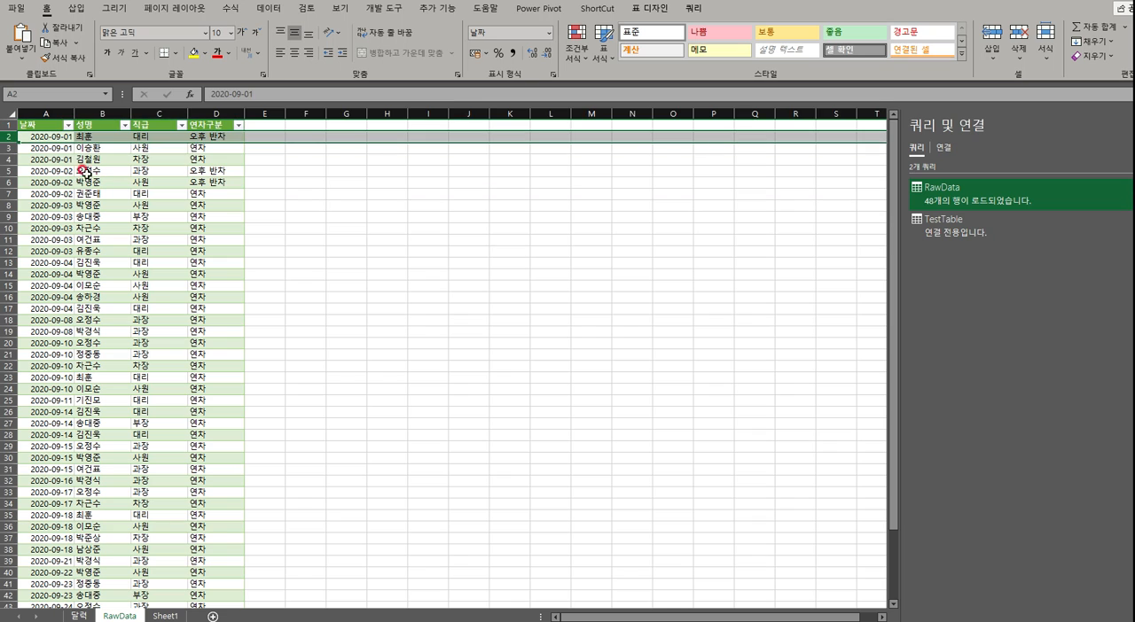
right_click(110, 174)
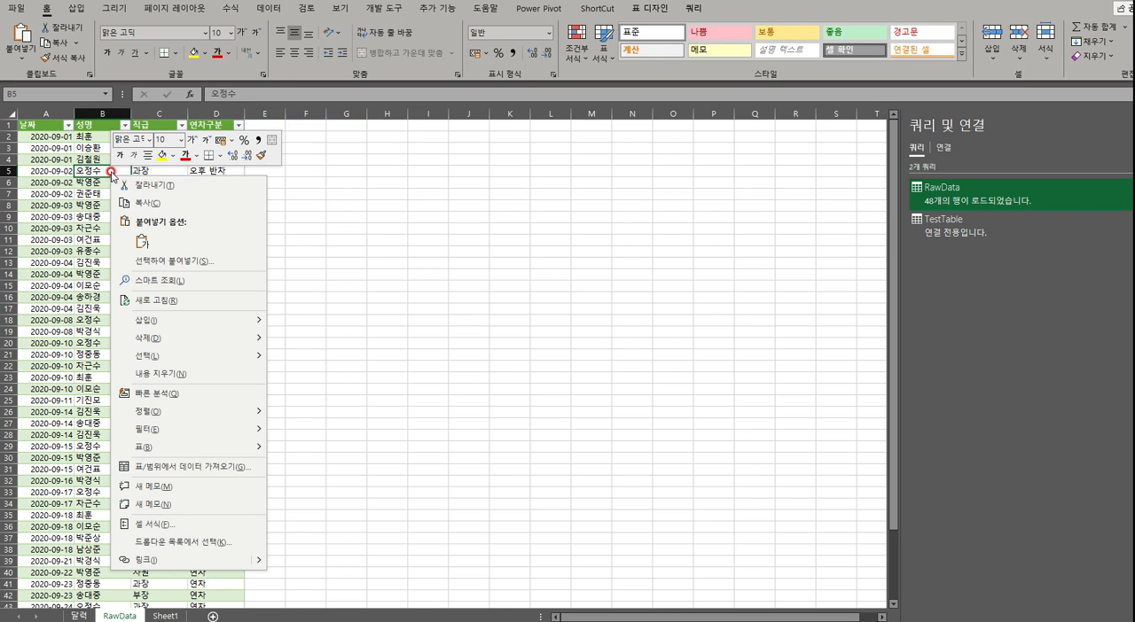
click(177, 301)
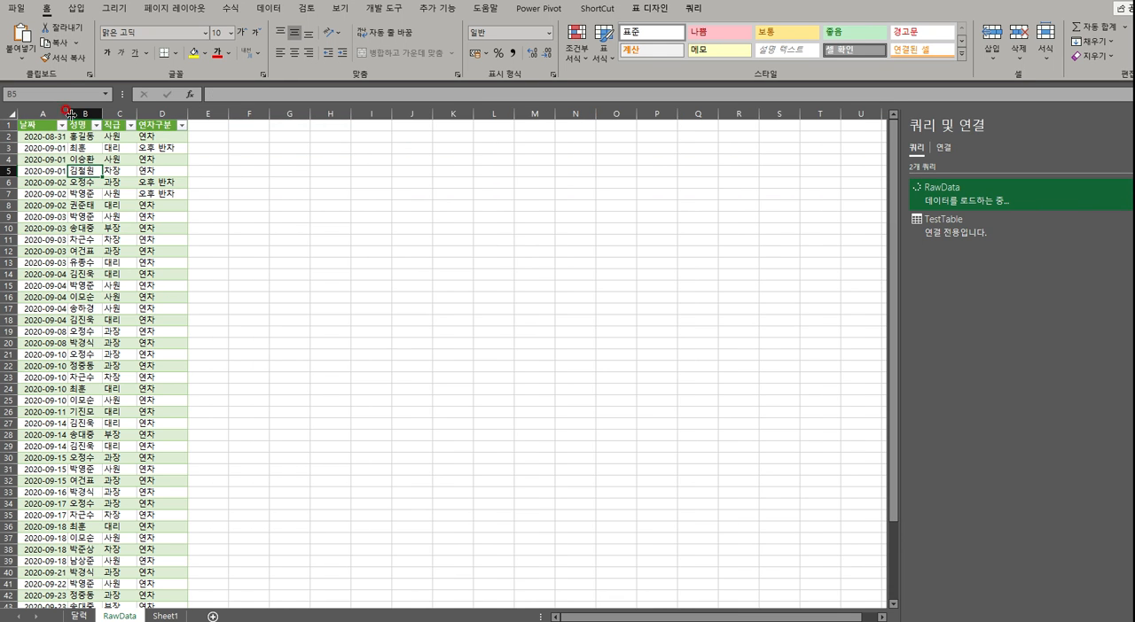
Widen columns A to D of the RawData table to an equal width
drag(28, 136, 182, 114)
click(274, 277)
double_click(187, 113)
click(381, 228)
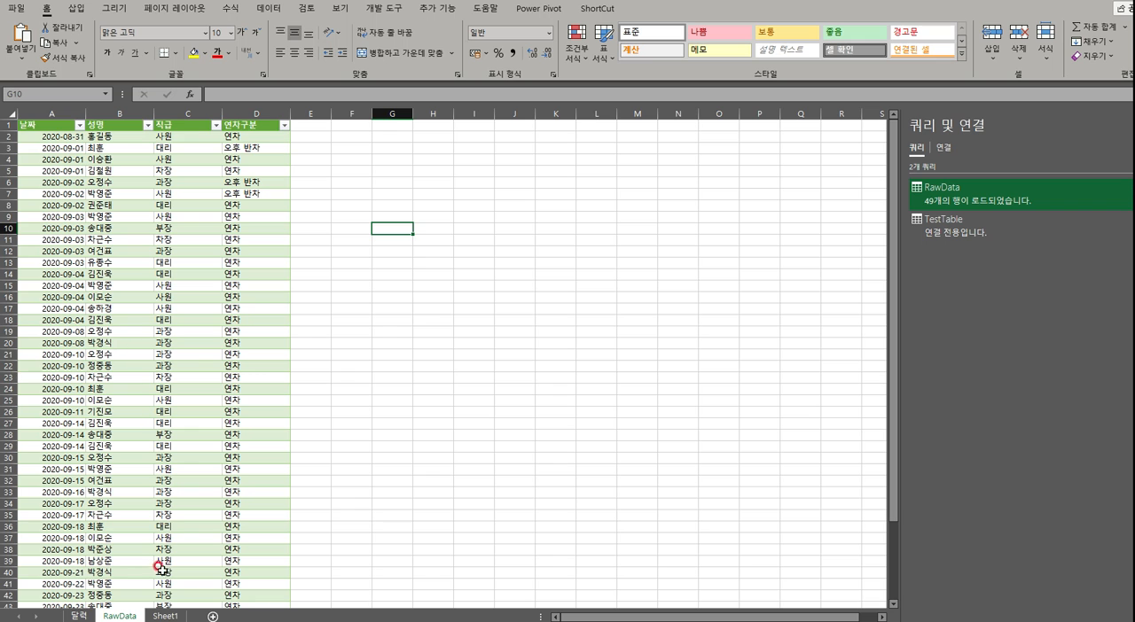
Check the calendar on the 달력 sheet again and refresh the table on the RawData sheet once more
click(82, 615)
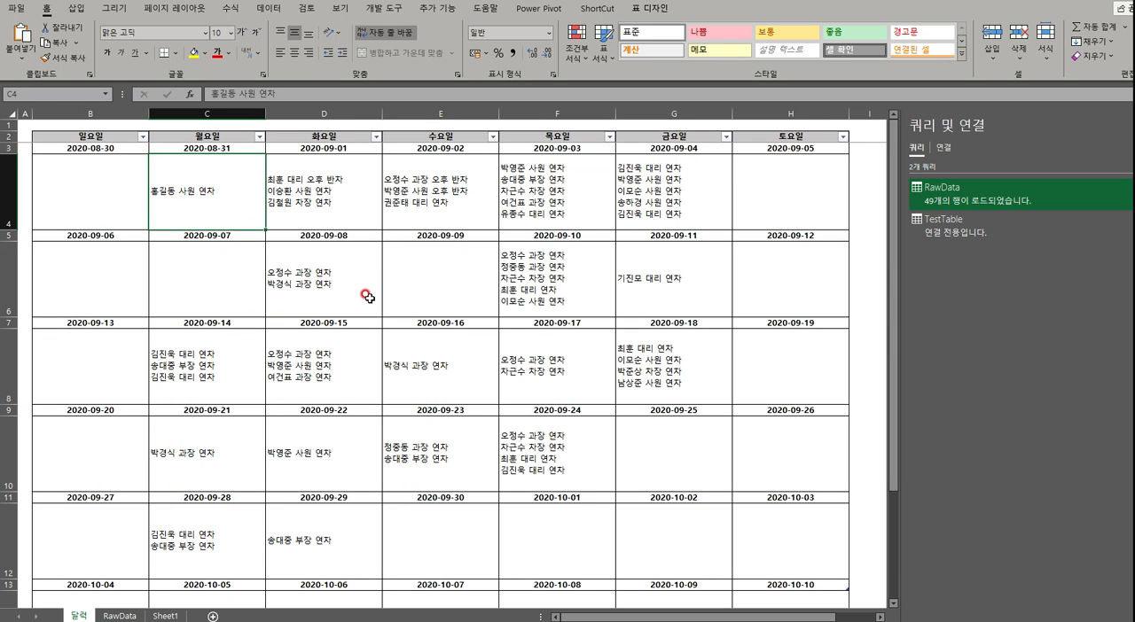
click(120, 617)
right_click(145, 284)
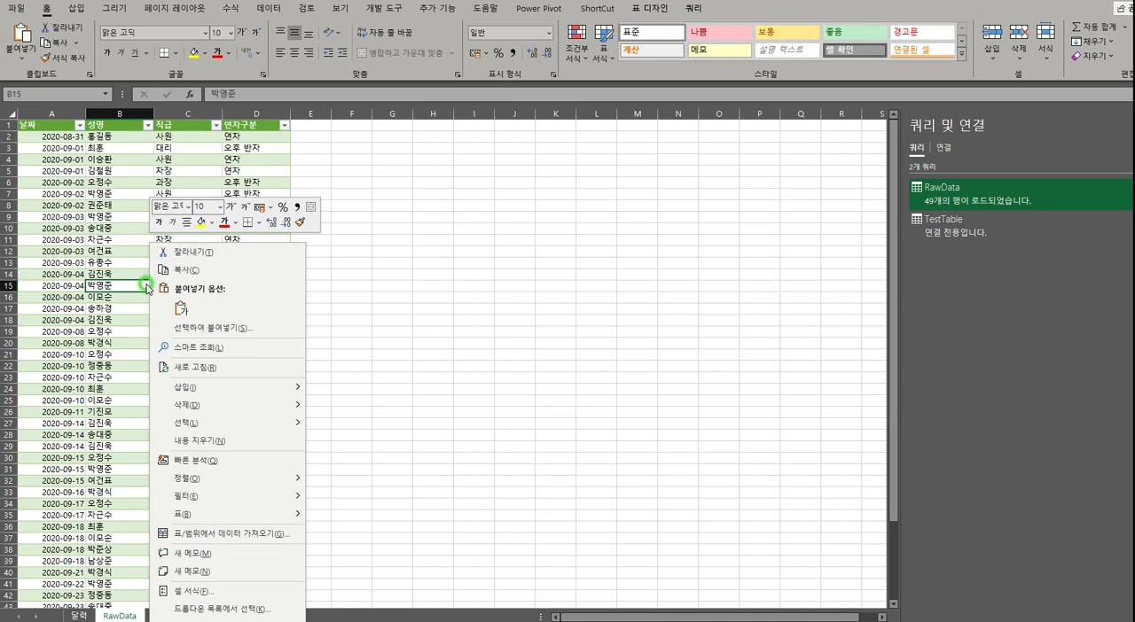
click(219, 369)
click(422, 346)
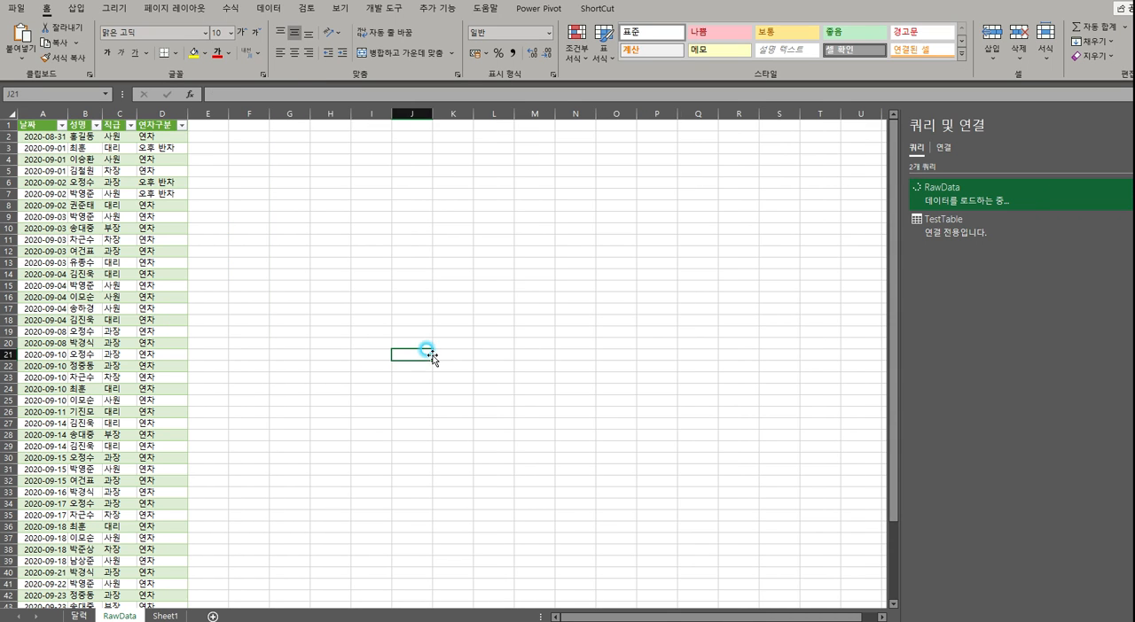
click(373, 342)
click(312, 310)
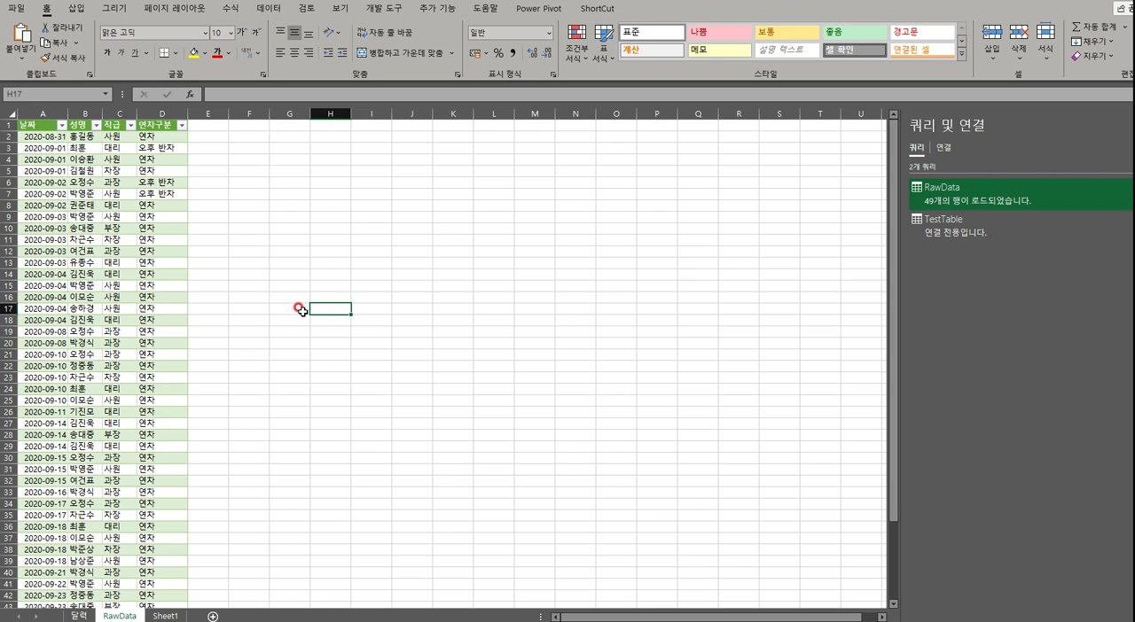
Switch to the other workbook containing the DATA sheet and review the list of used functions (사용 기능) on its 시작 sheet
click(247, 621)
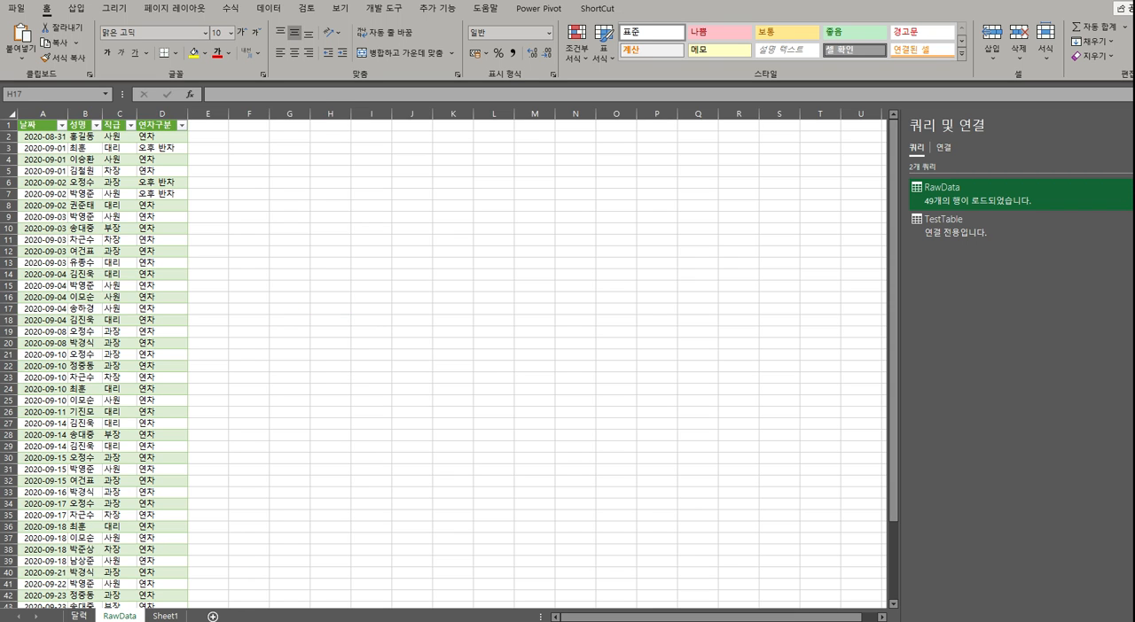
click(177, 583)
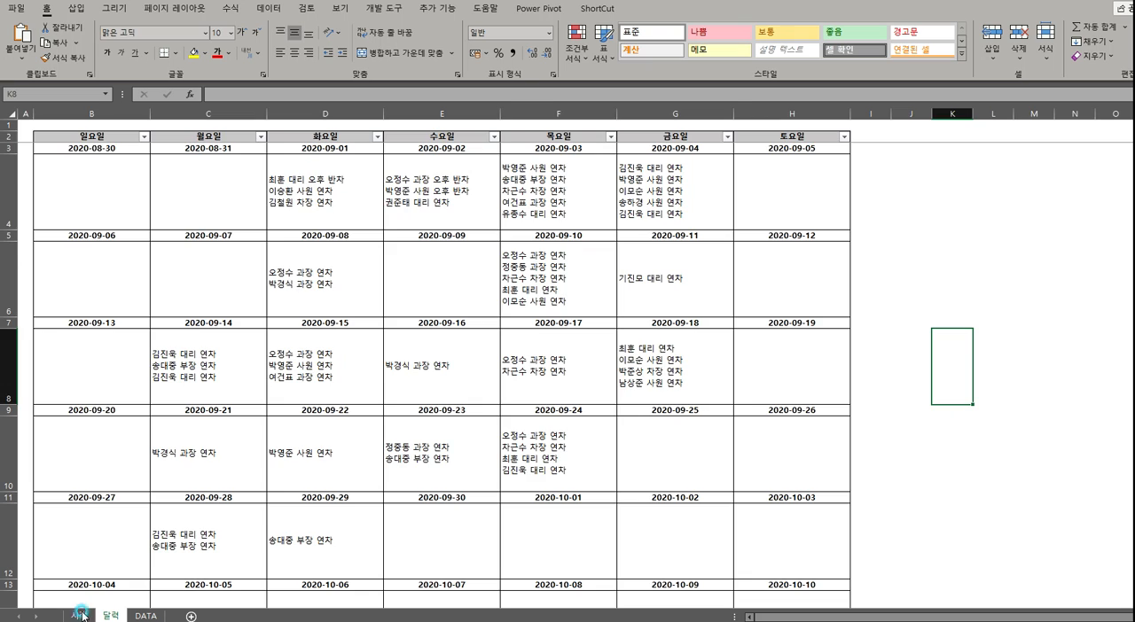
click(78, 616)
click(275, 459)
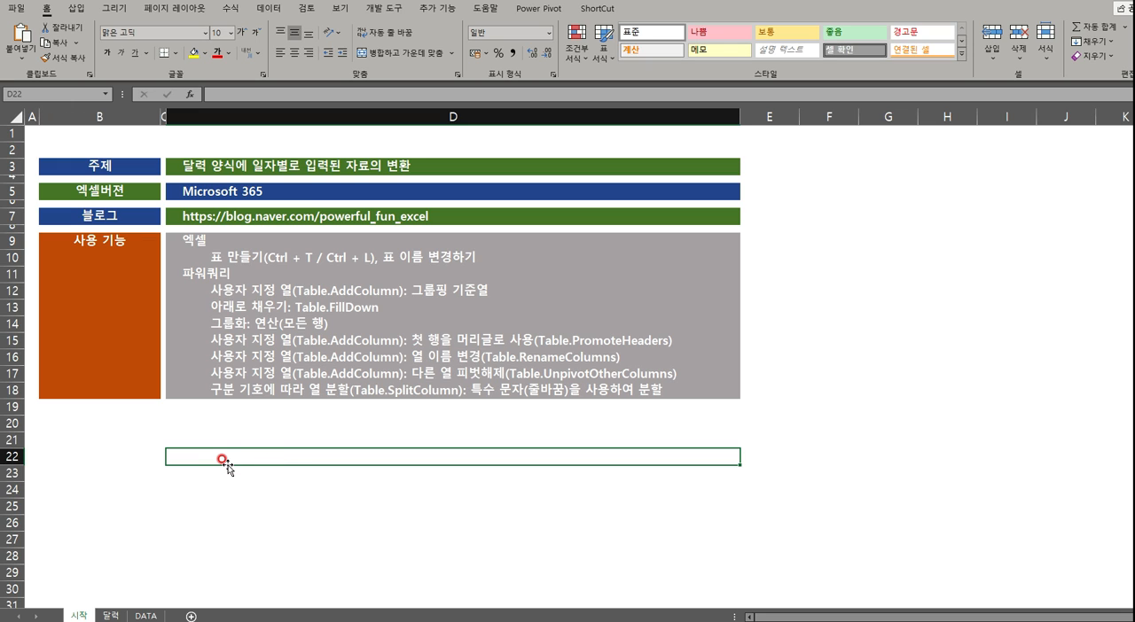
click(98, 460)
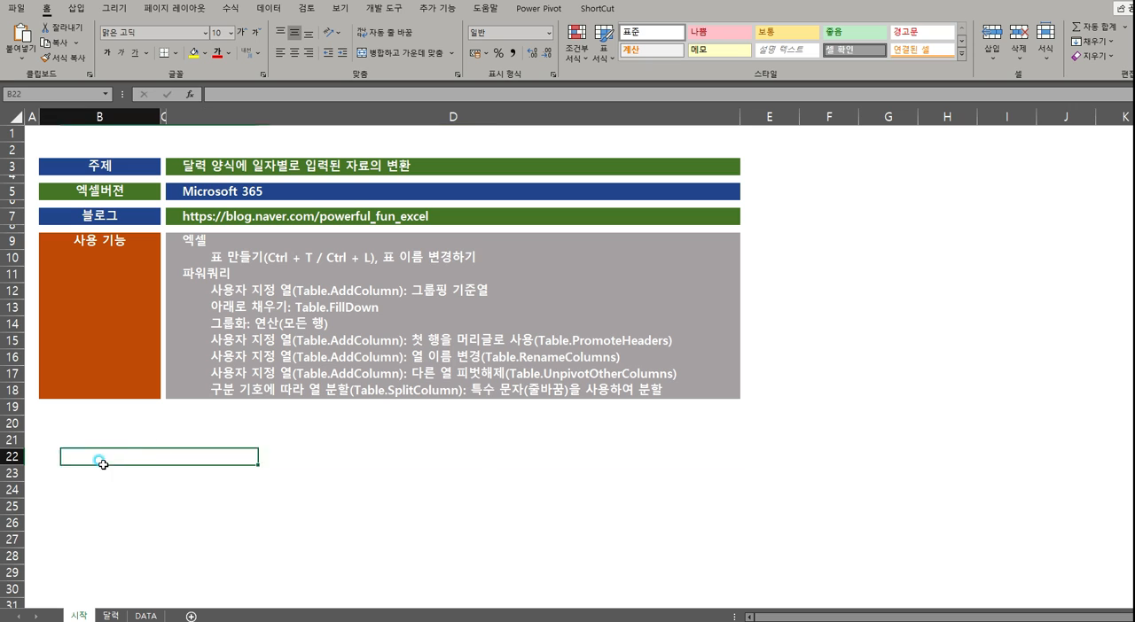